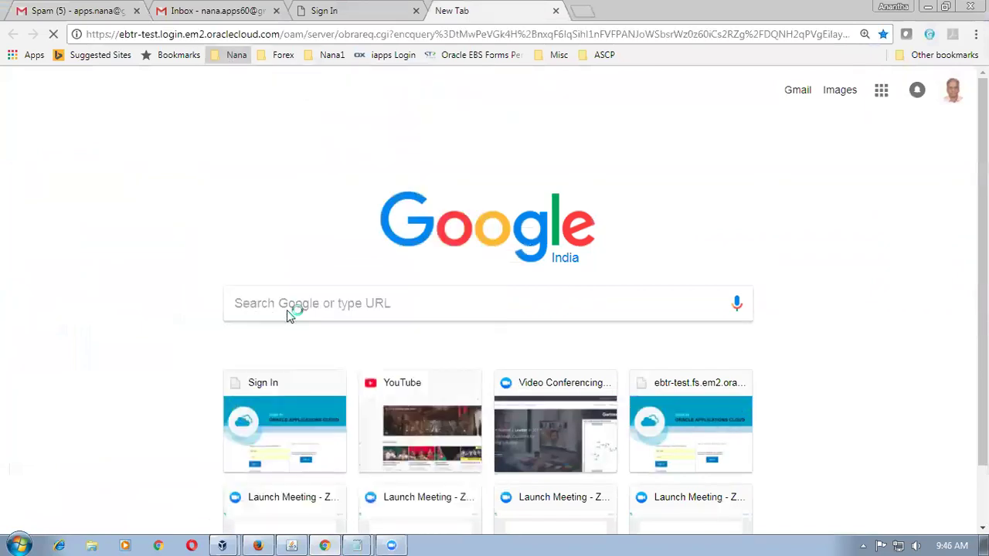
Sign in to Oracle Applications Cloud with user ID j35_emp11 and the account password.
click(287, 310)
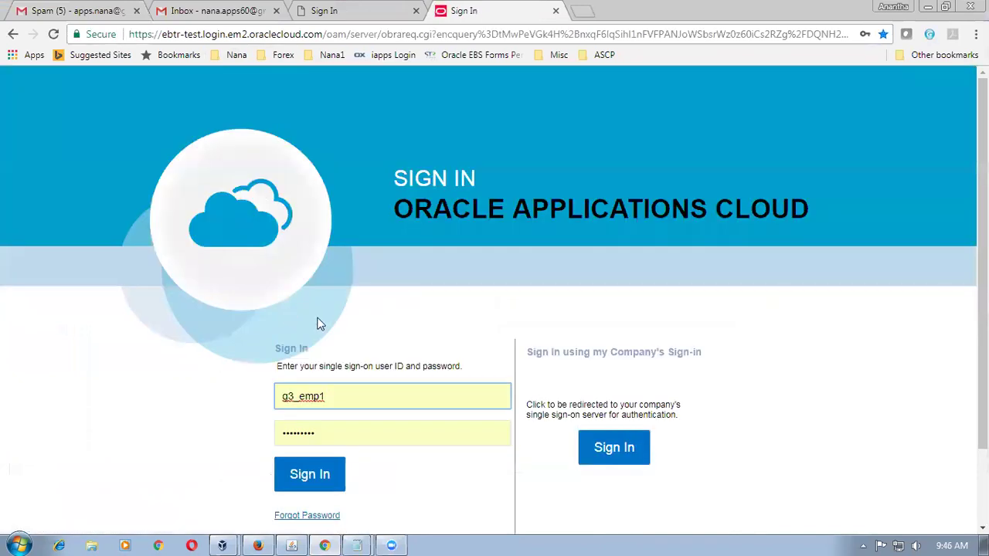
double_click(362, 395)
text(j)
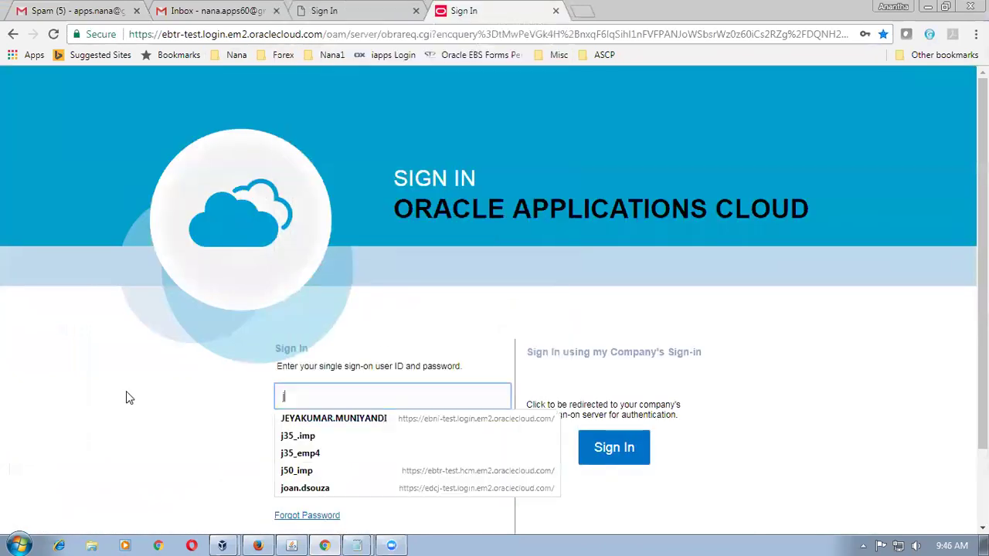
text(35_emp11)
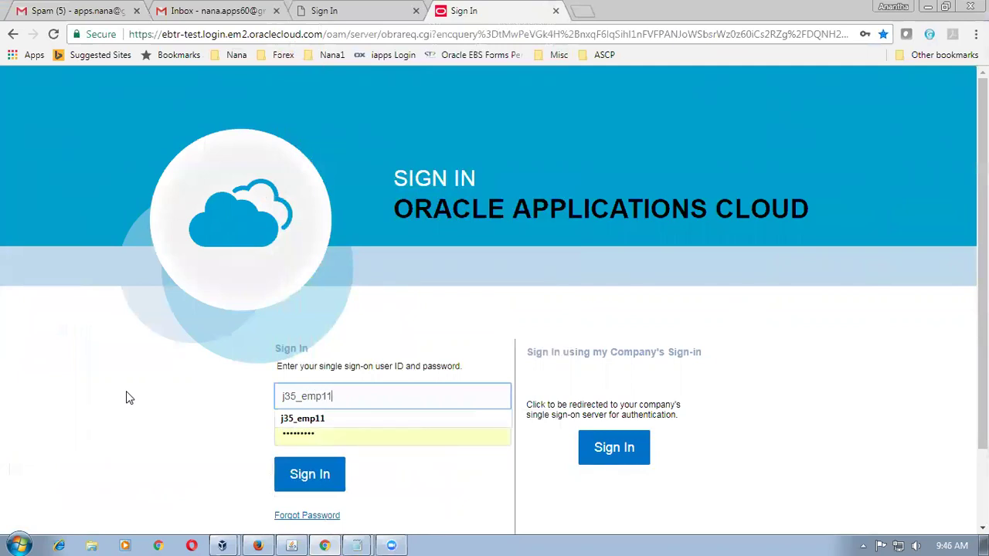
key(Tab)
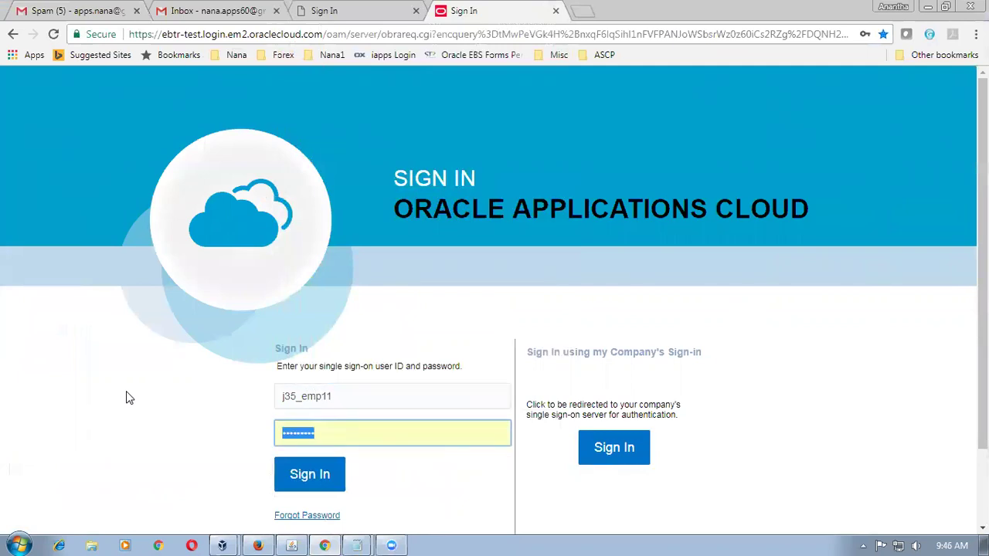
text(•••••)
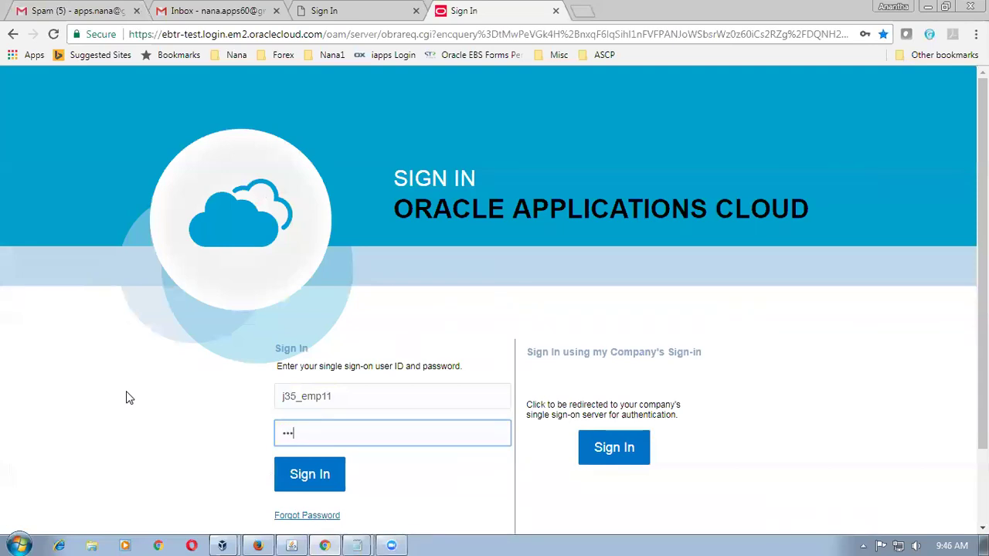
text(•••)
click(307, 489)
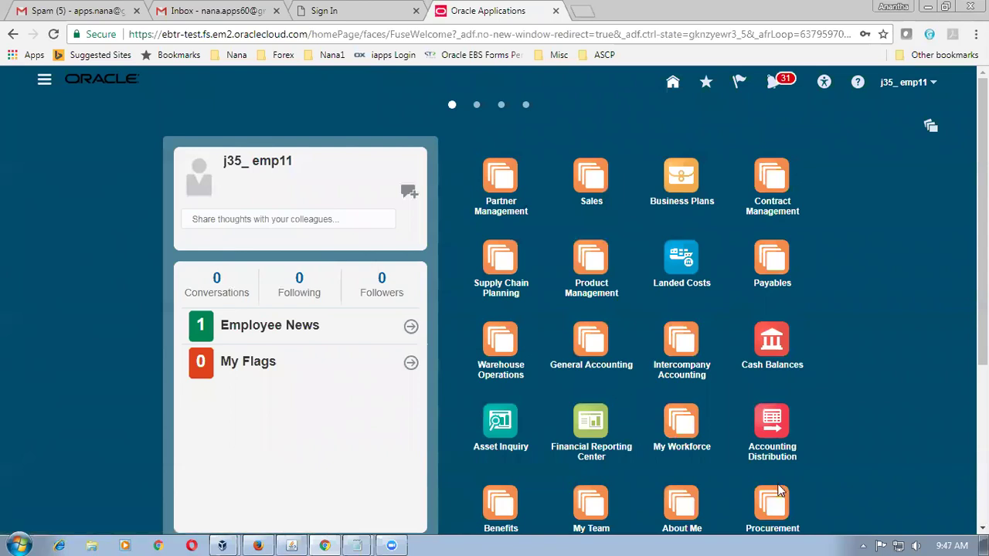
Open the User Accounts page of the Security Console.
scroll(654, 466, down, 2)
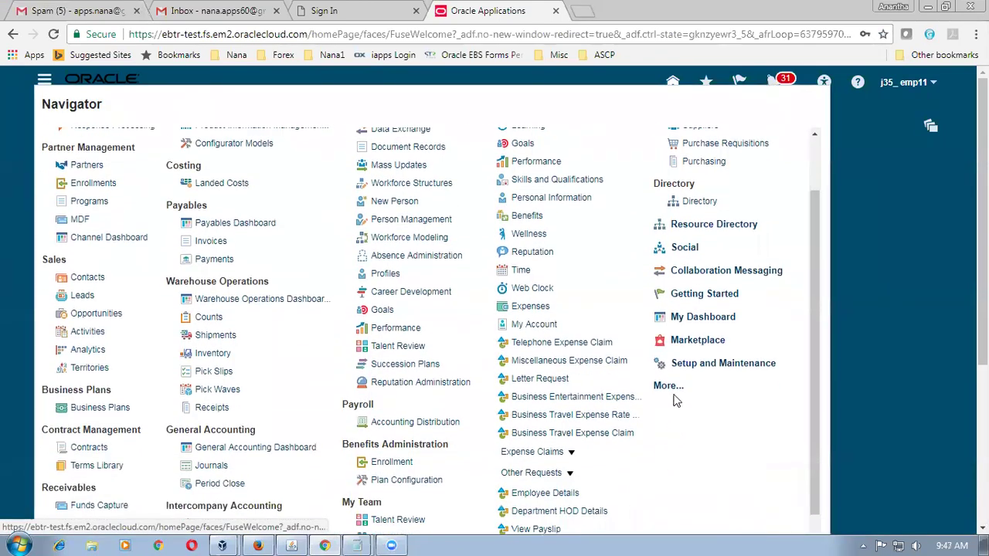
click(669, 388)
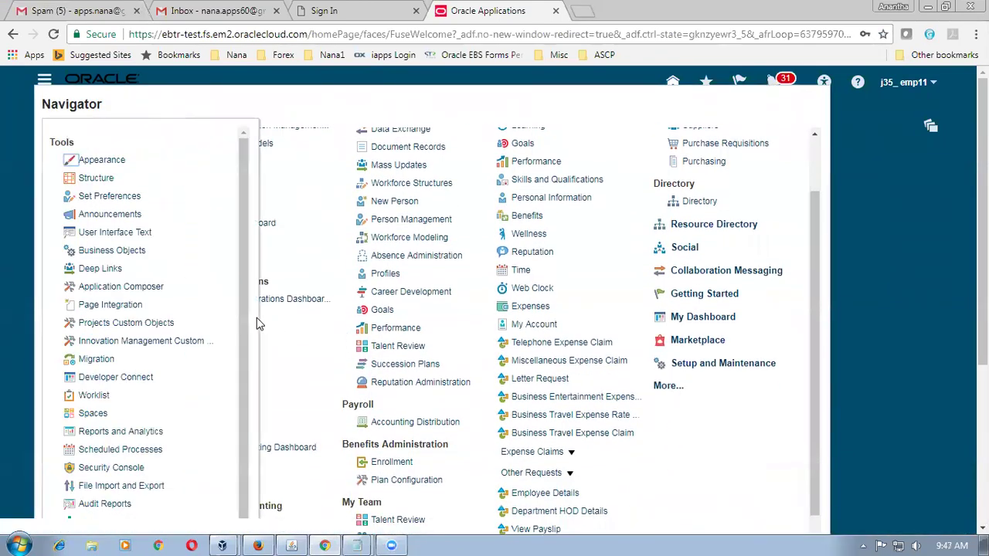
click(137, 468)
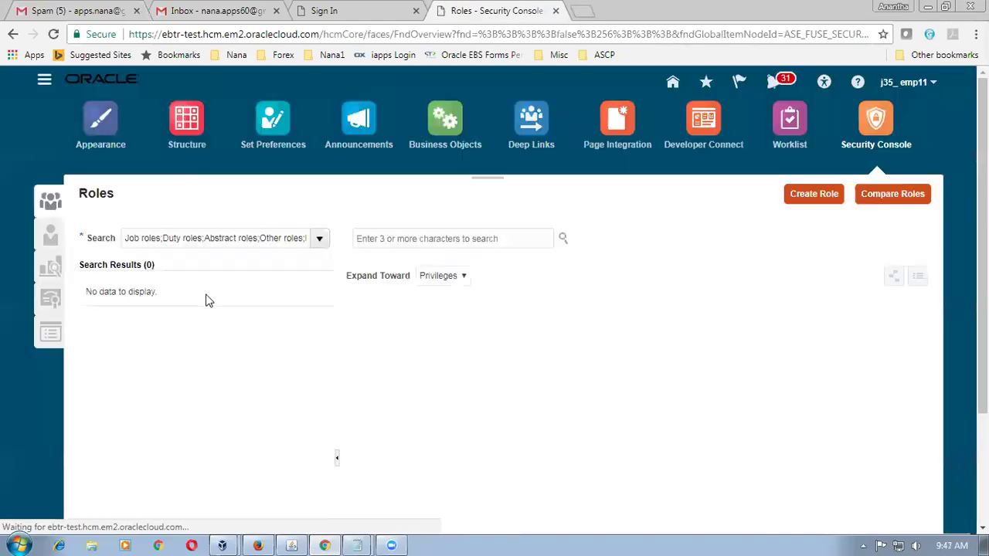
click(50, 235)
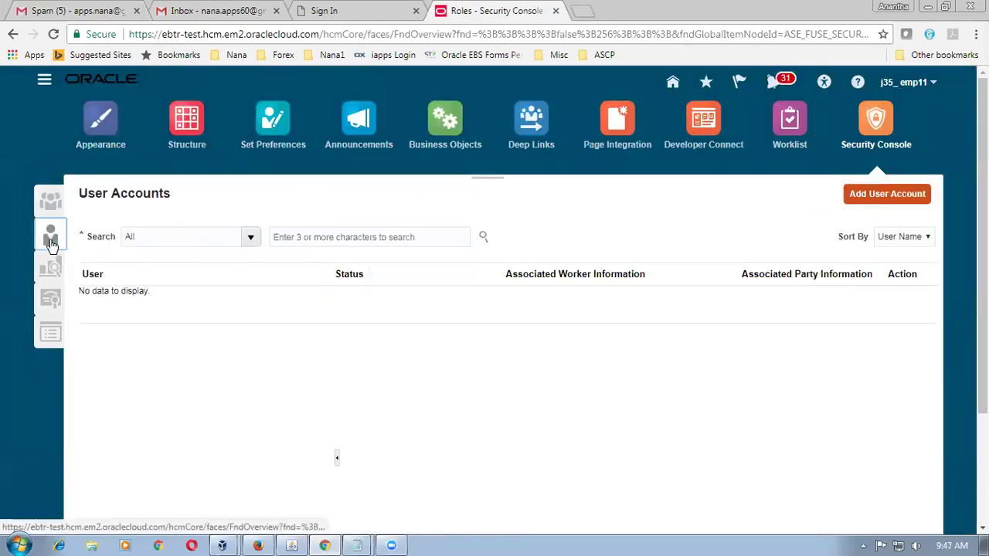
Search the user accounts for "j35_".
click(340, 237)
text(j35)
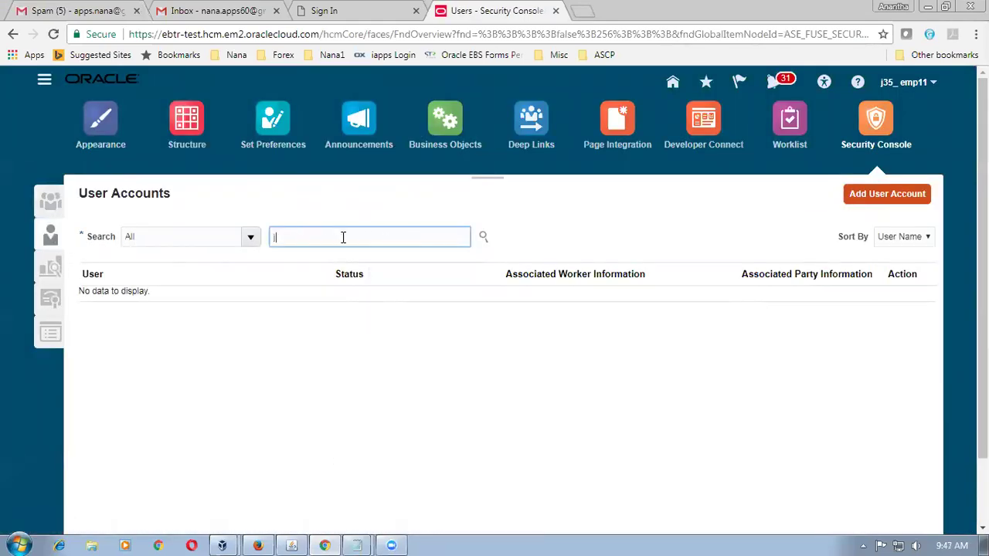
text(_)
key(Return)
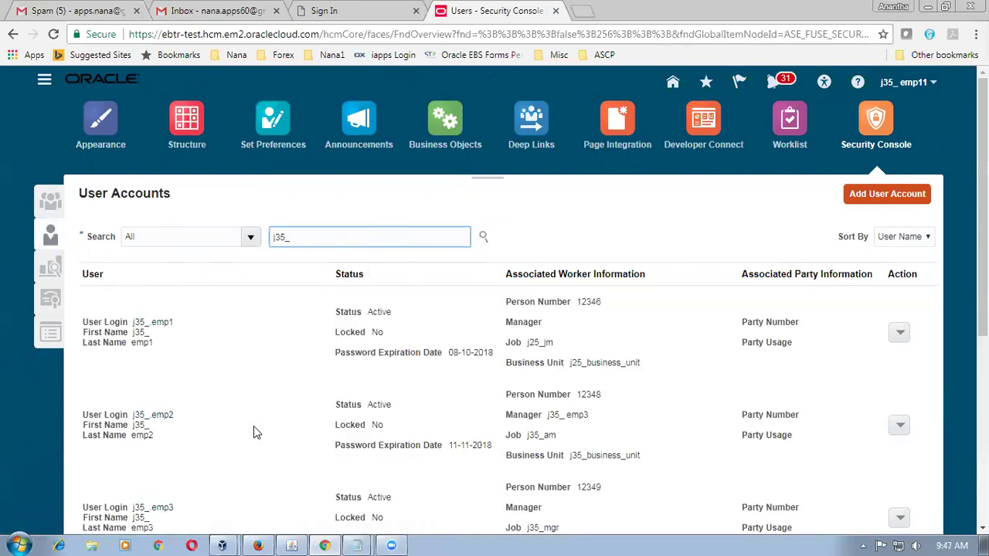
Review the roles assigned to the j35_emp11 user account and return to the account list.
scroll(199, 454, down, 2)
scroll(199, 459, down, 2)
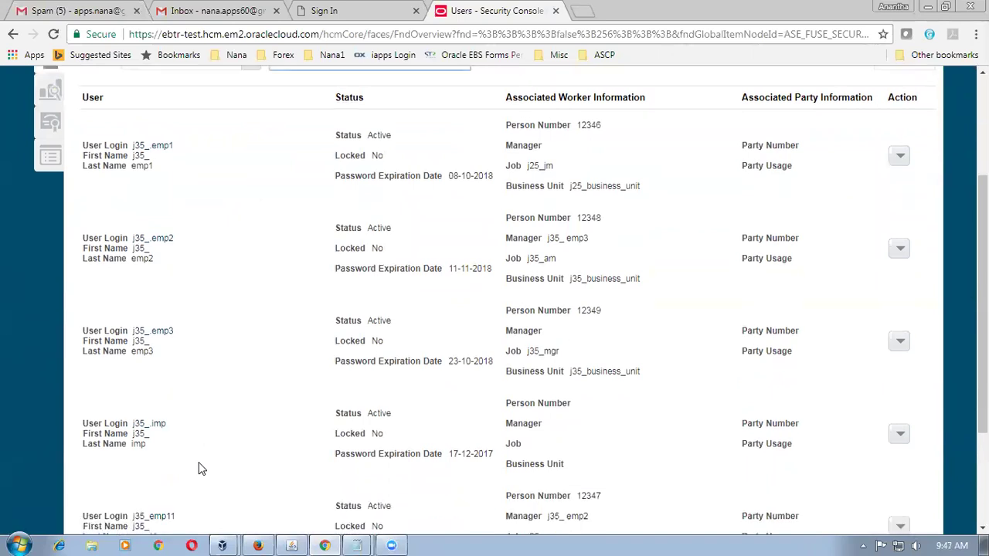
click(158, 410)
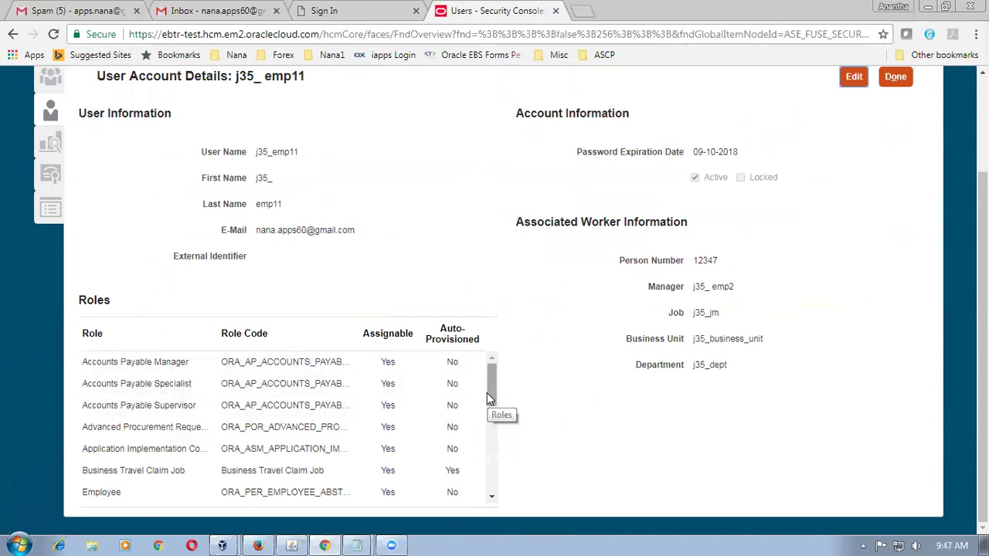
drag(493, 396, 495, 421)
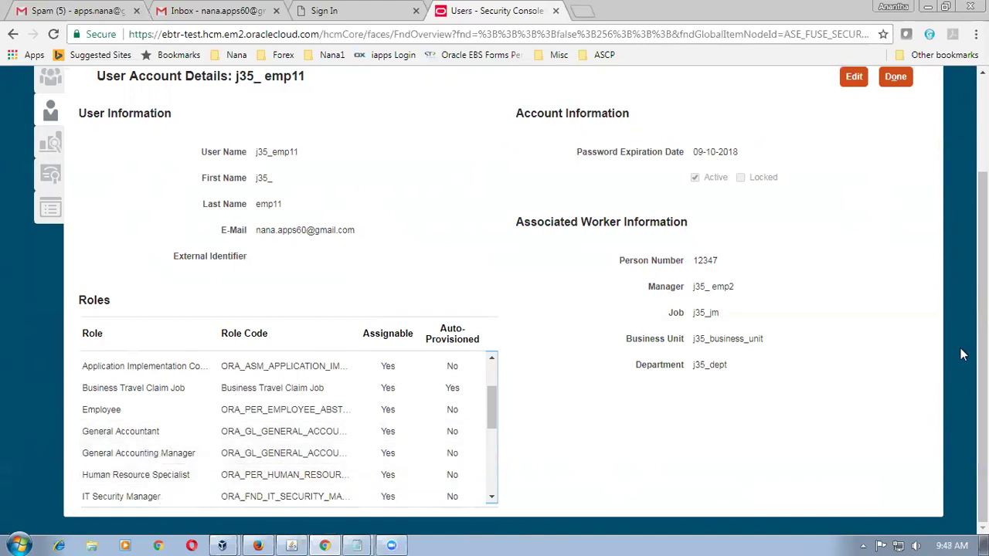
scroll(983, 340, up, 3)
click(896, 202)
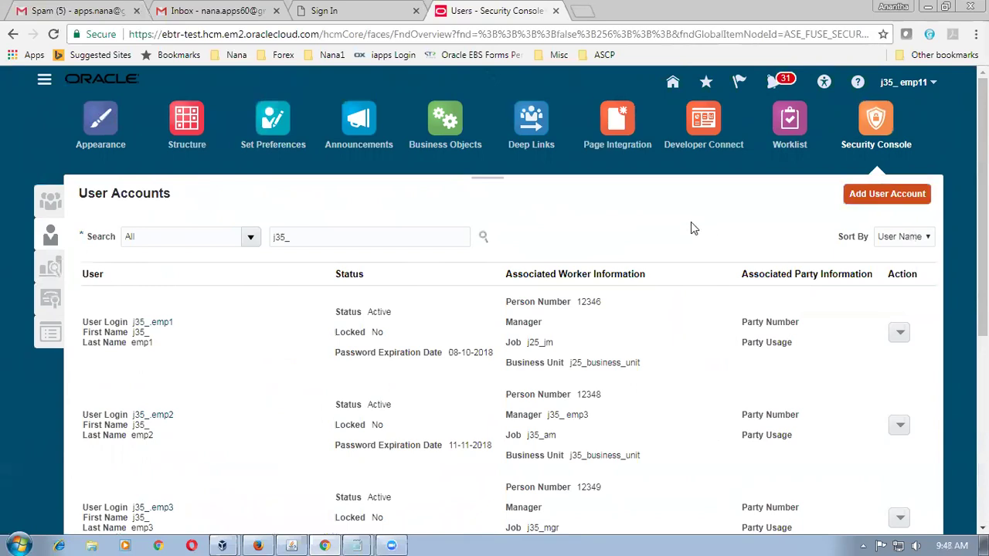
Go to the General Accounting Period Close page and check its data access set.
click(45, 85)
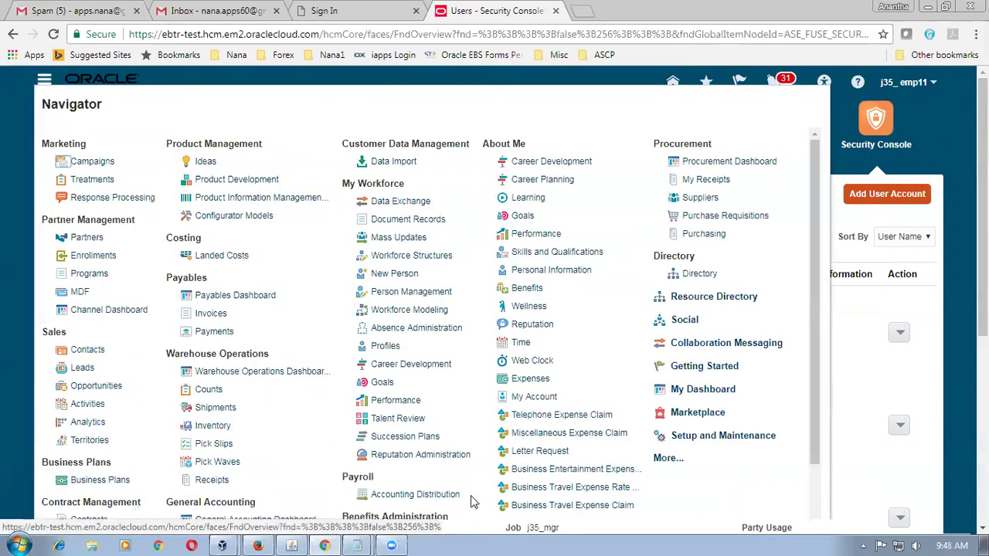
scroll(286, 494, down, 2)
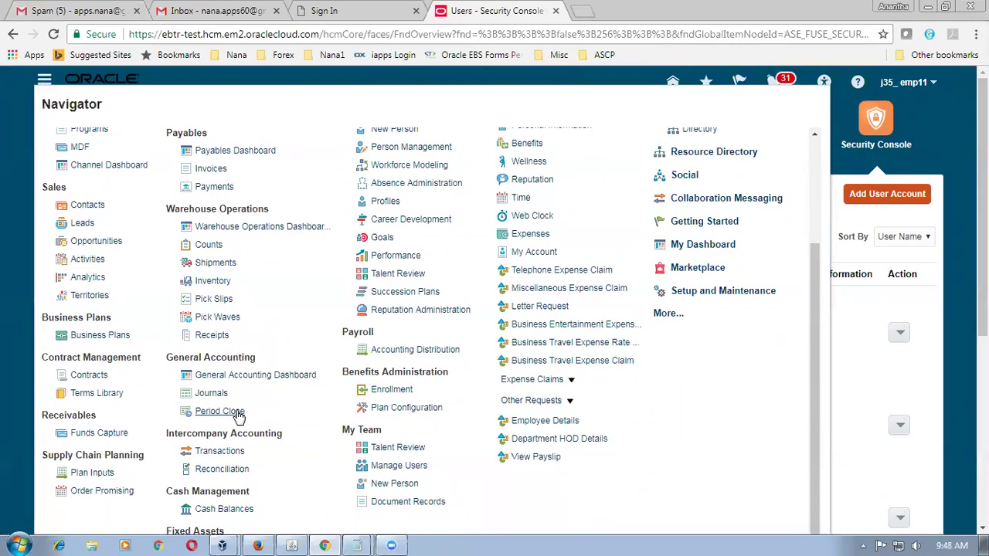
click(238, 414)
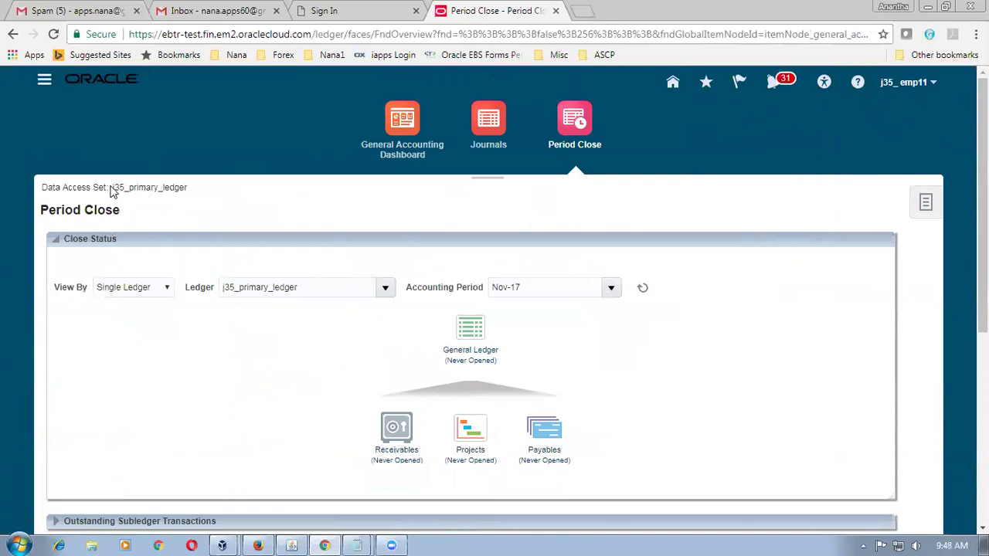
drag(119, 186, 177, 187)
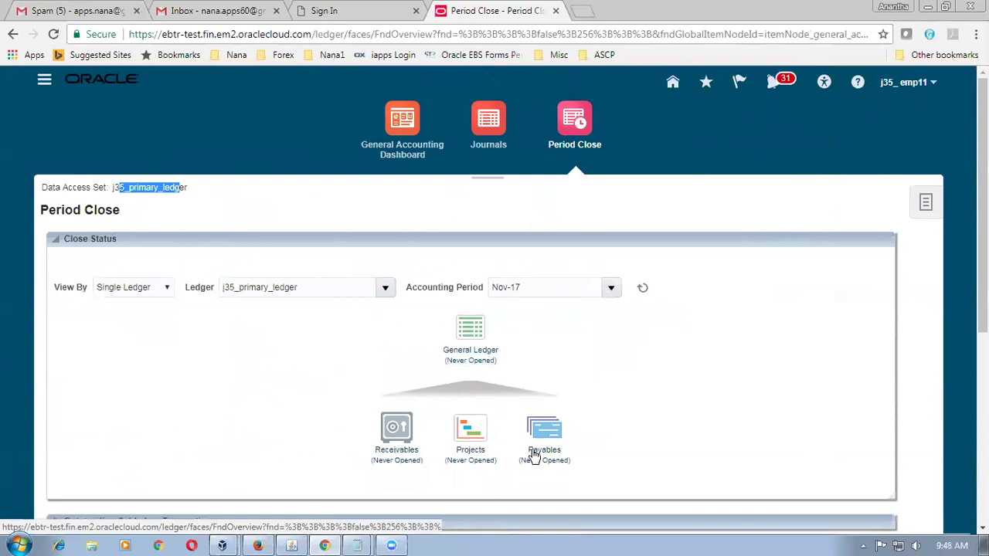
Open Jan-17 as the first General Ledger period of j35_primary_ledger and refresh the period list.
click(473, 357)
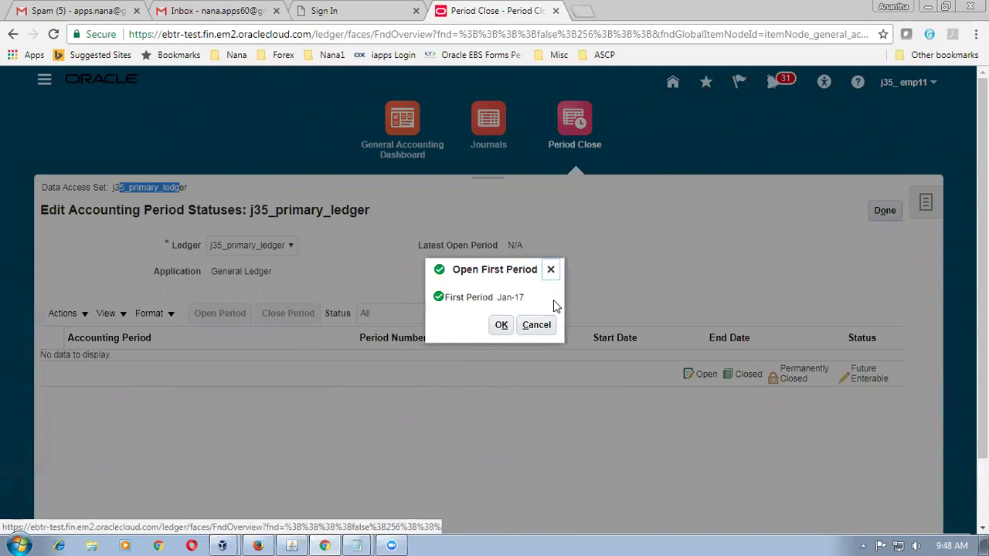
click(502, 328)
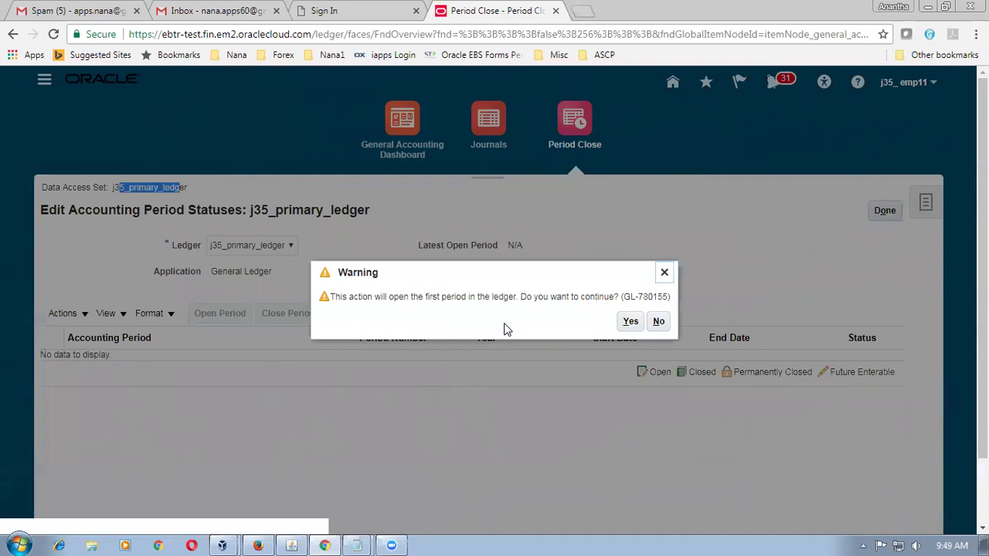
drag(385, 300, 642, 300)
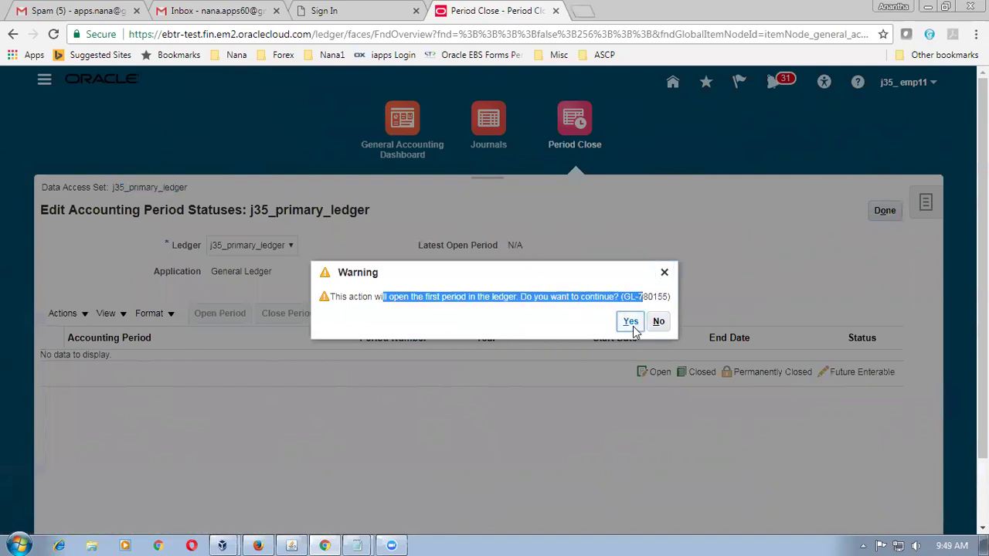
click(630, 322)
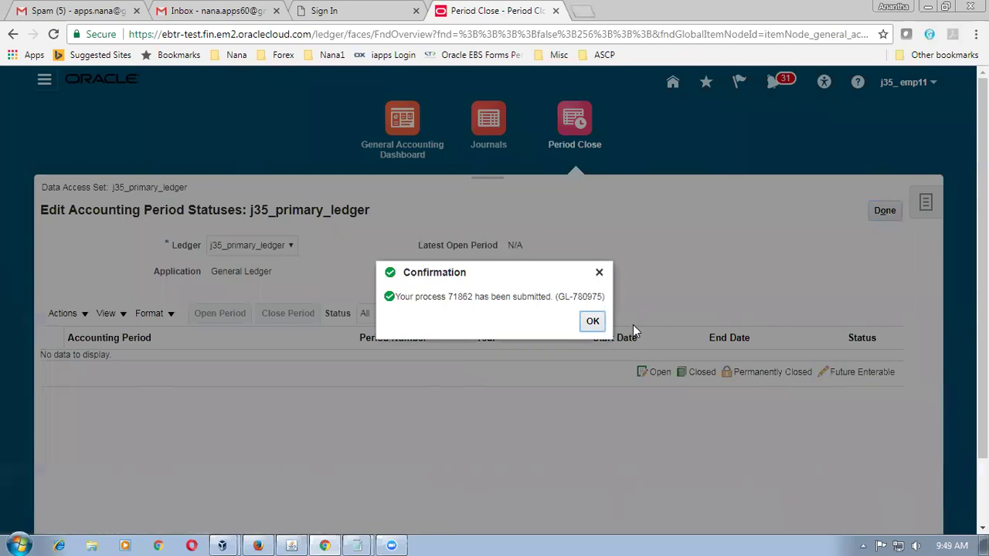
click(593, 323)
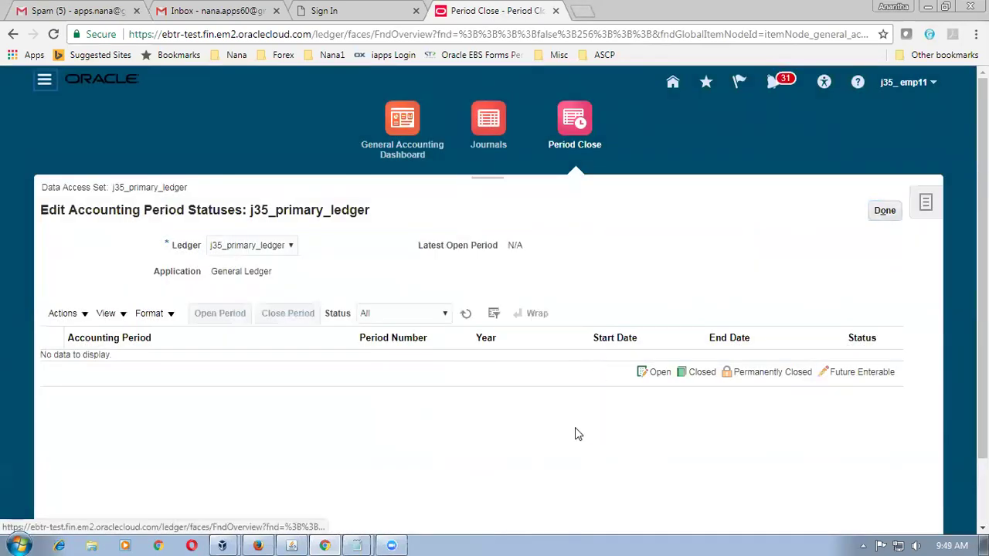
click(468, 320)
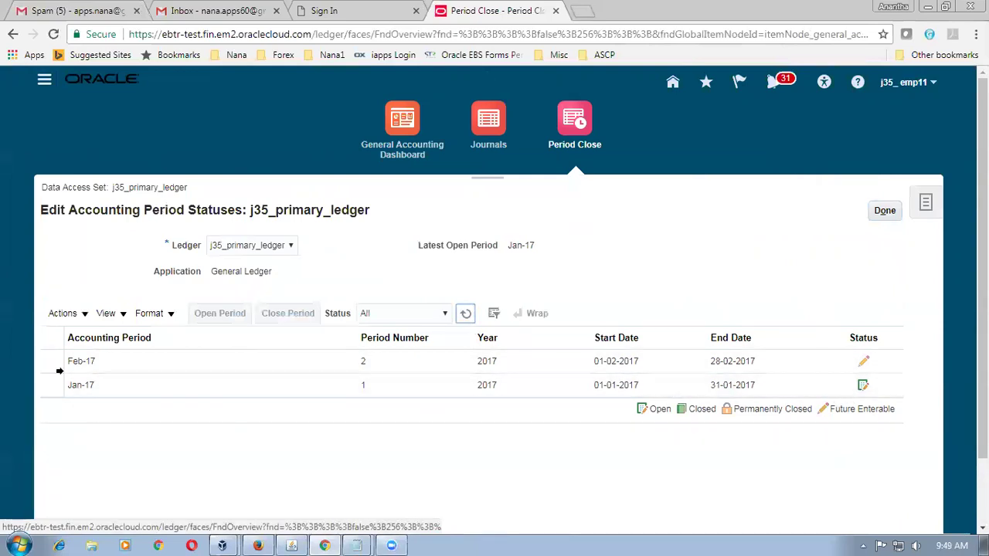
Open the General Ledger periods of j35_primary_ledger up to target period Nov-17 and submit the process.
click(64, 317)
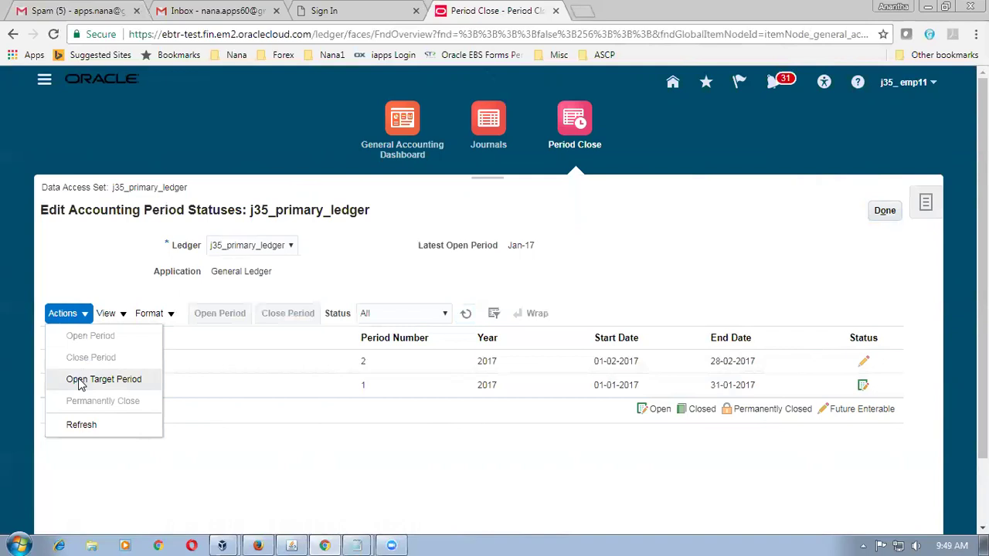
click(80, 379)
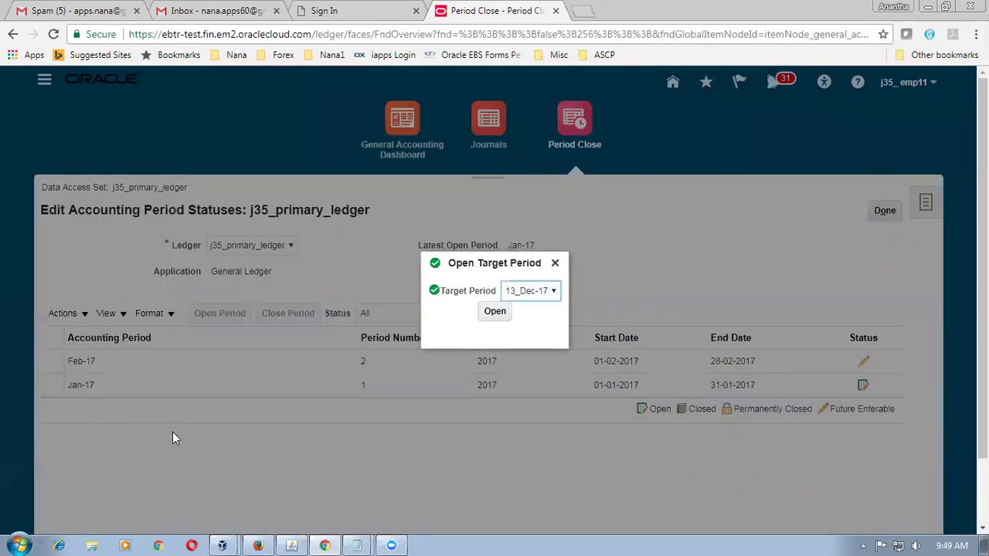
click(530, 298)
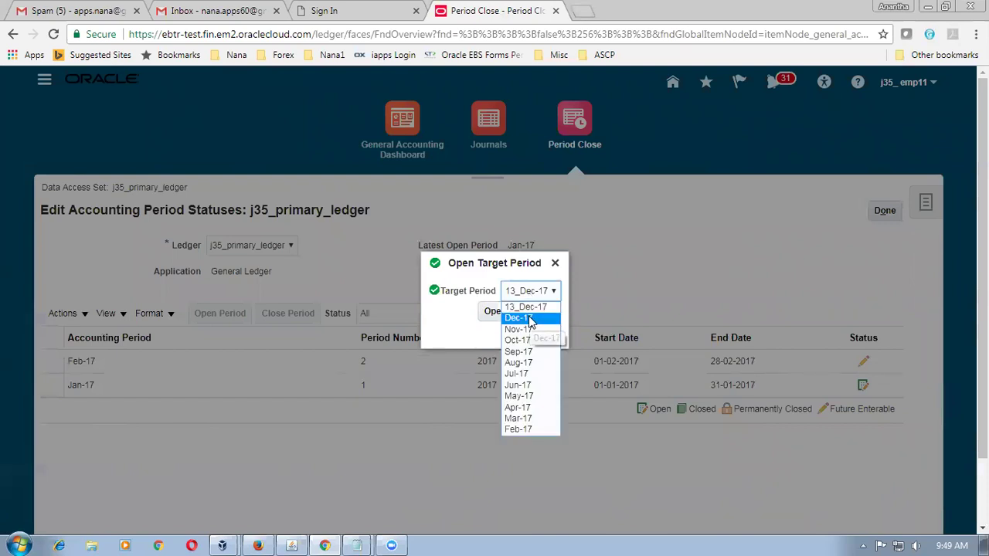
click(531, 318)
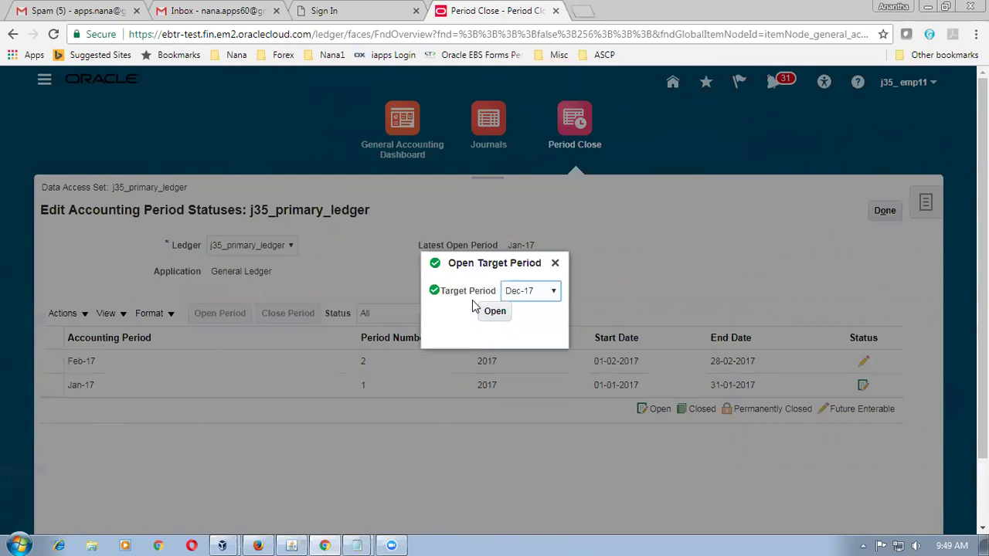
click(548, 297)
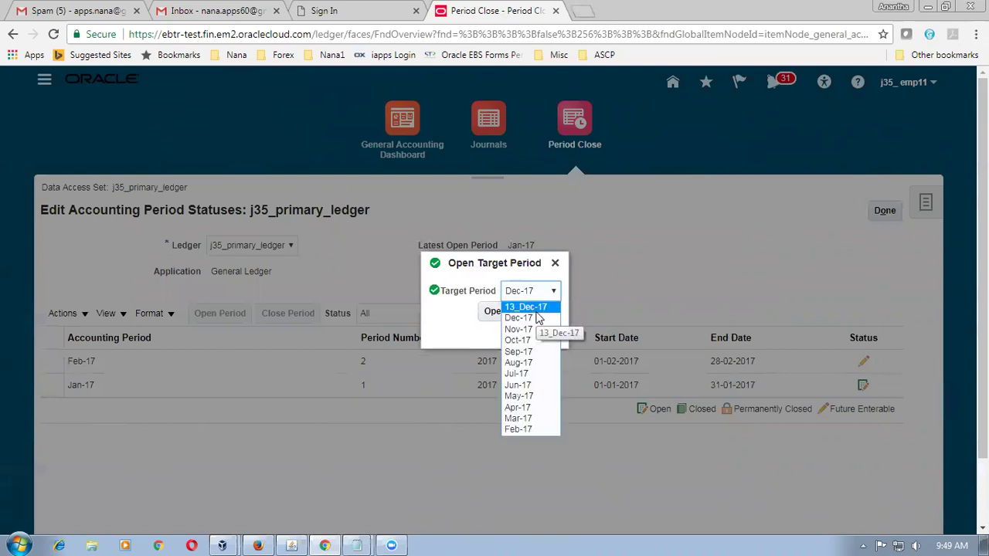
click(526, 319)
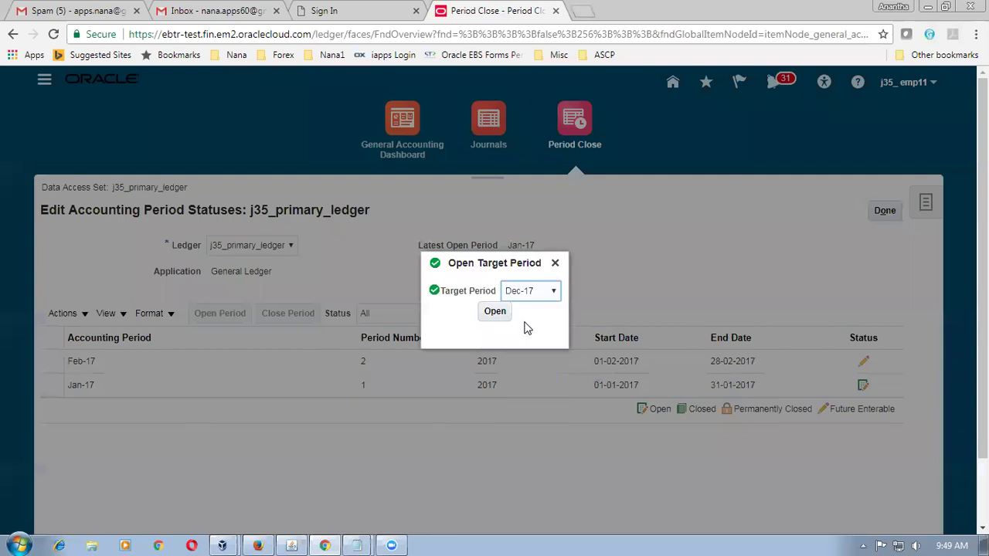
click(528, 301)
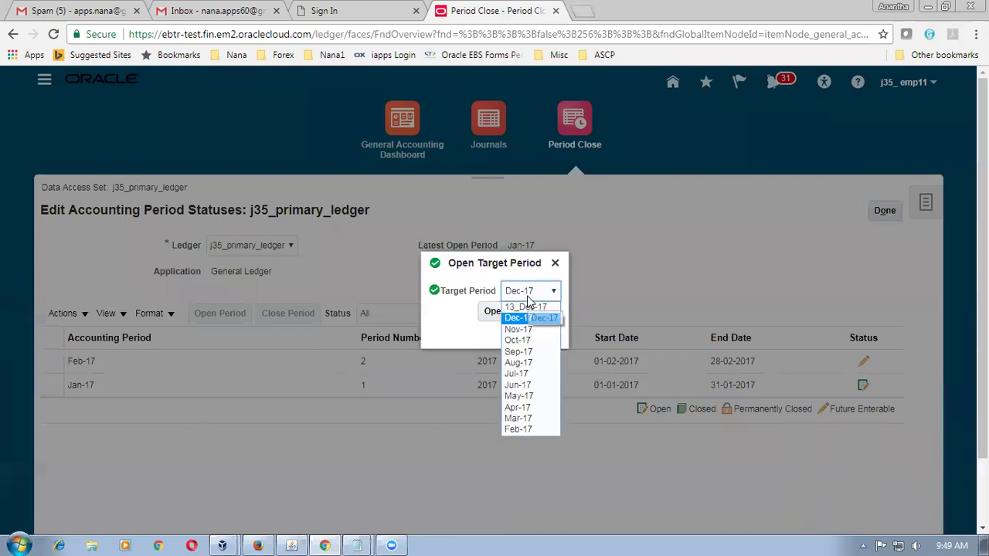
click(522, 330)
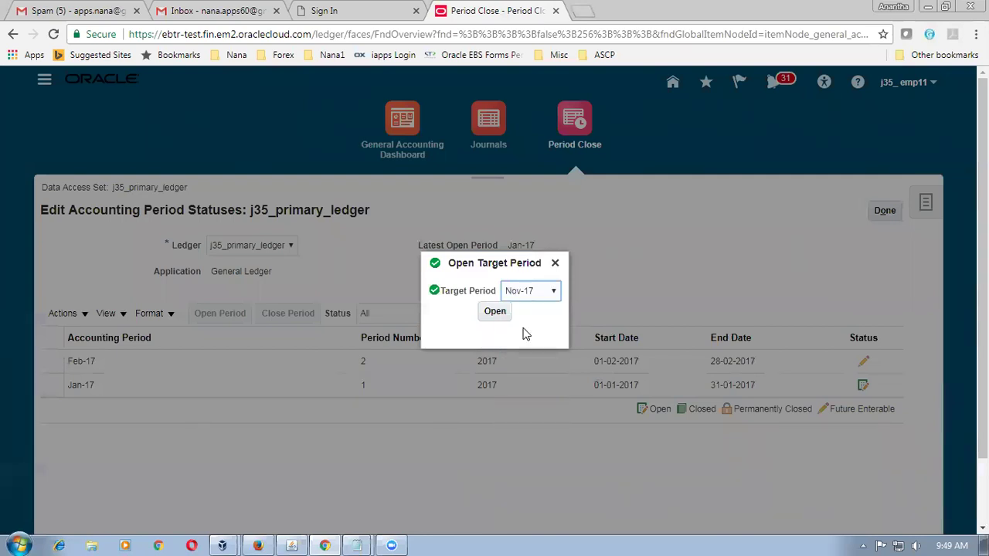
click(495, 311)
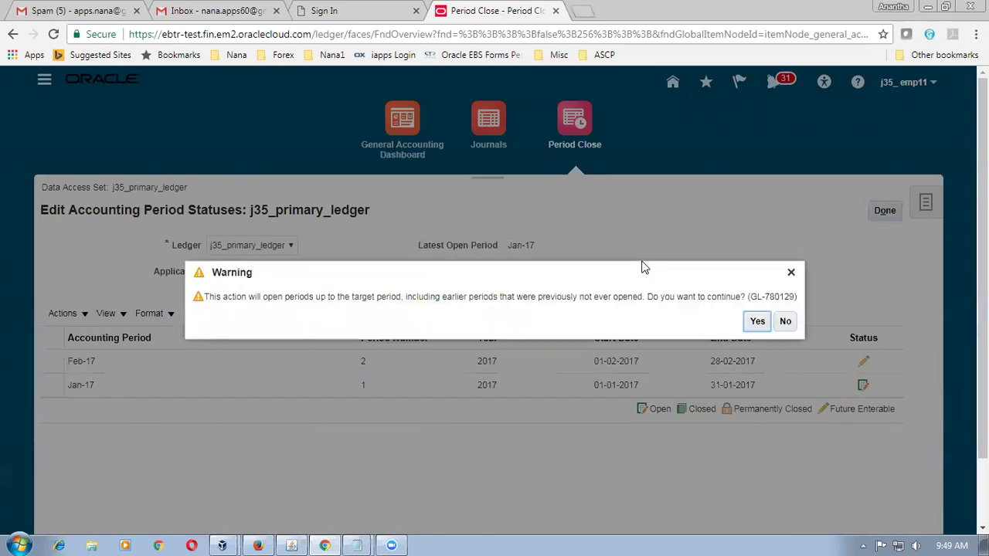
drag(471, 307, 569, 306)
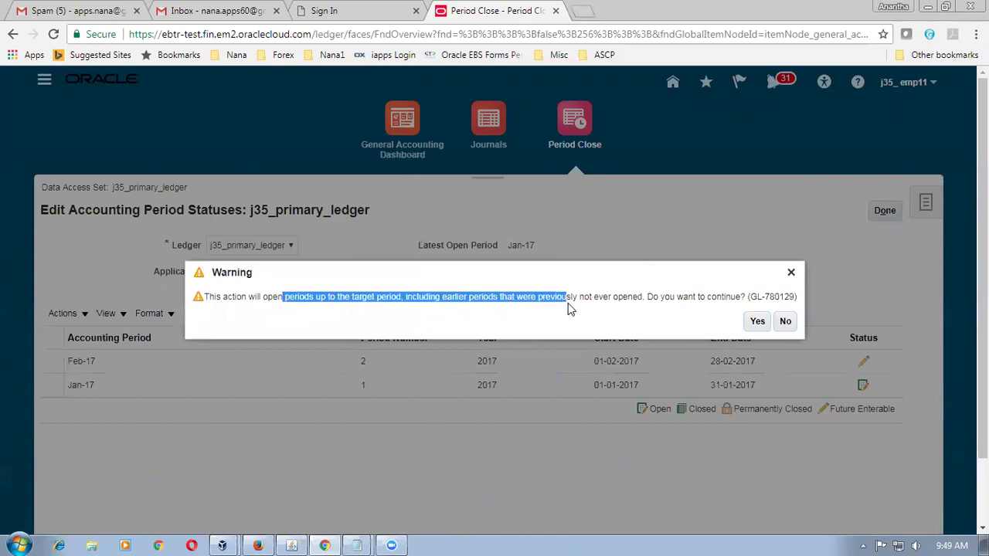
click(757, 320)
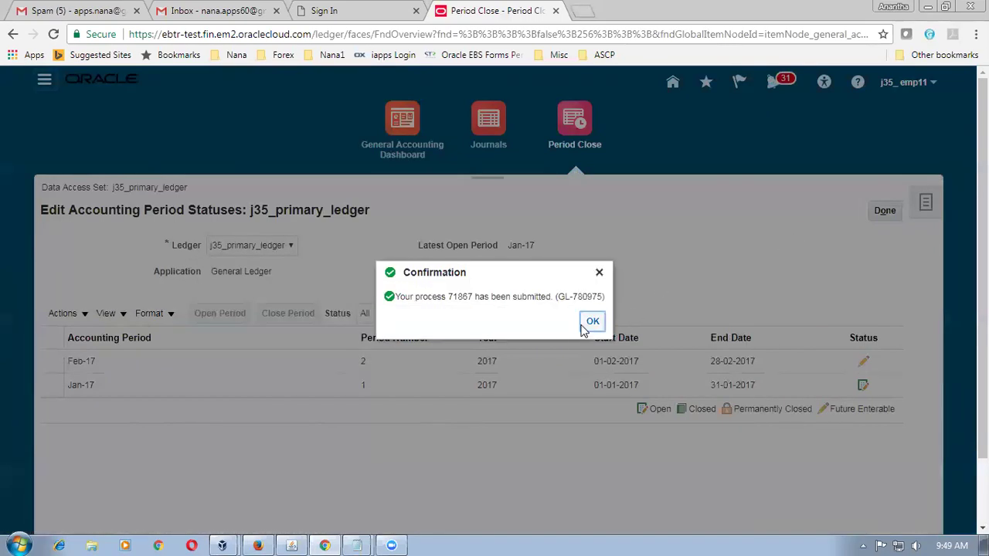
click(592, 322)
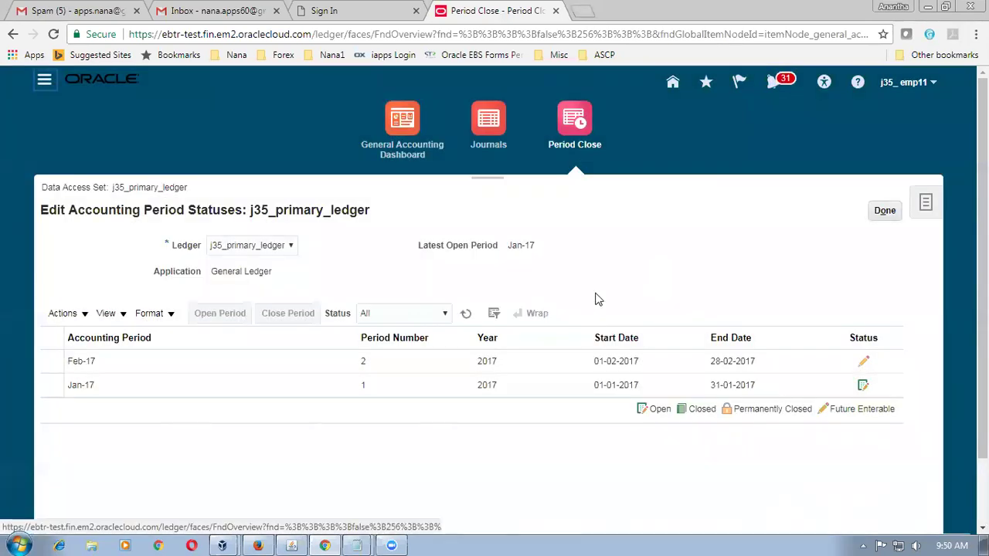
Refresh the General Ledger period list until the statuses update, and return to the Period Close overview.
click(467, 315)
click(468, 318)
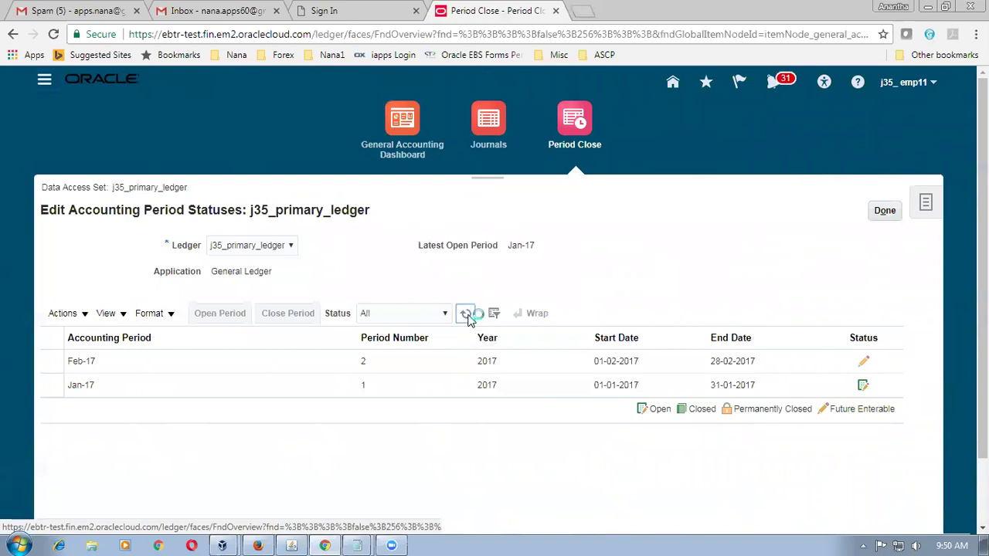
click(467, 315)
click(466, 315)
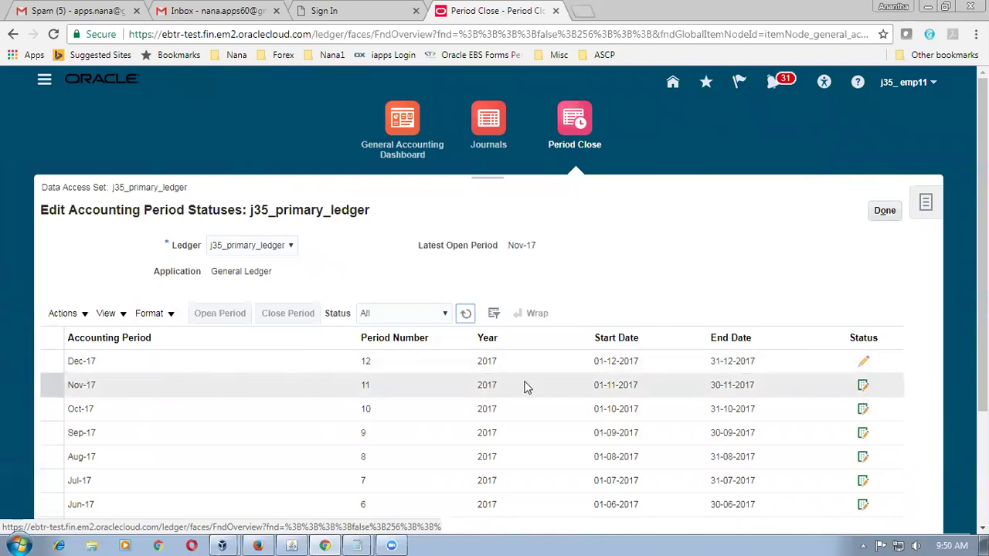
click(880, 215)
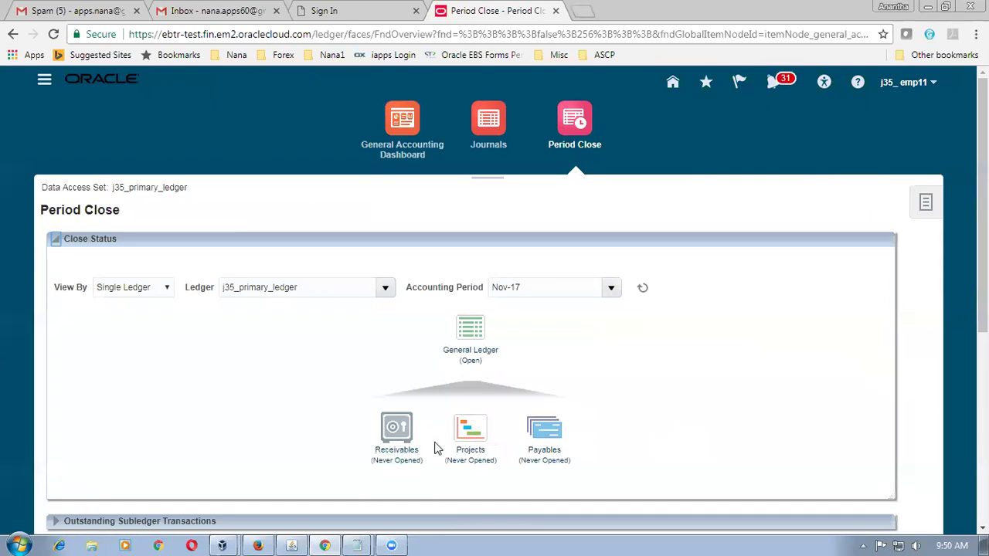
Check which first periods are offered for Payables, and return to the Period Close overview without opening one.
click(553, 456)
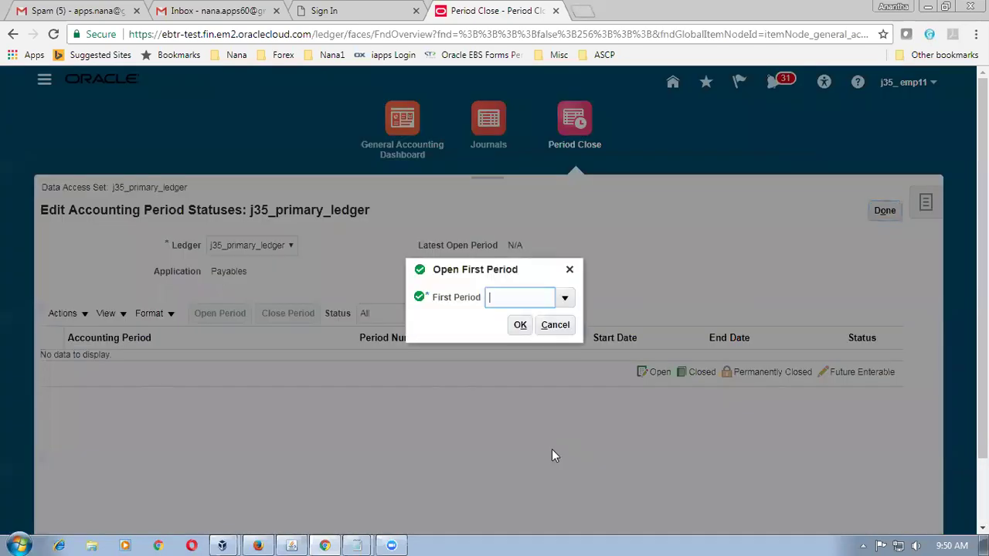
click(563, 298)
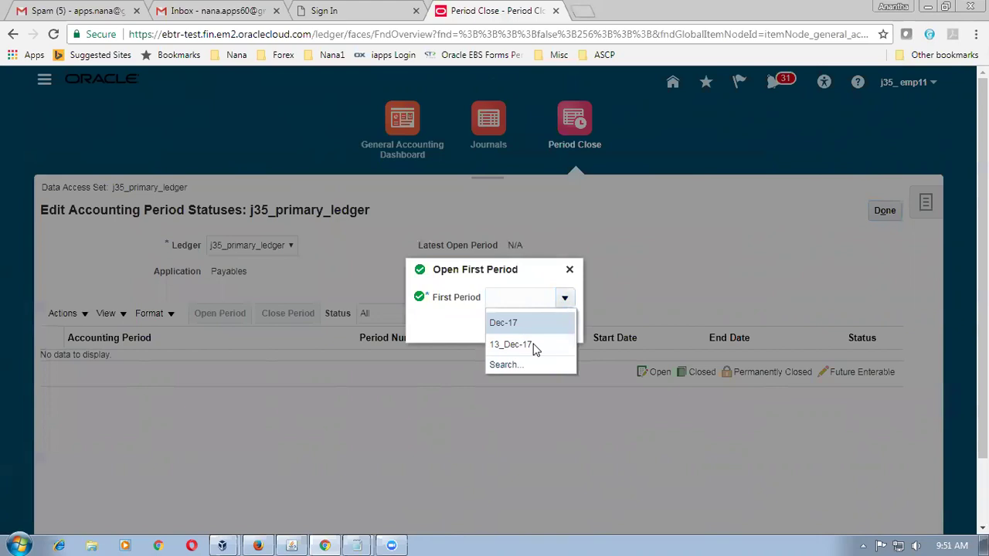
click(569, 269)
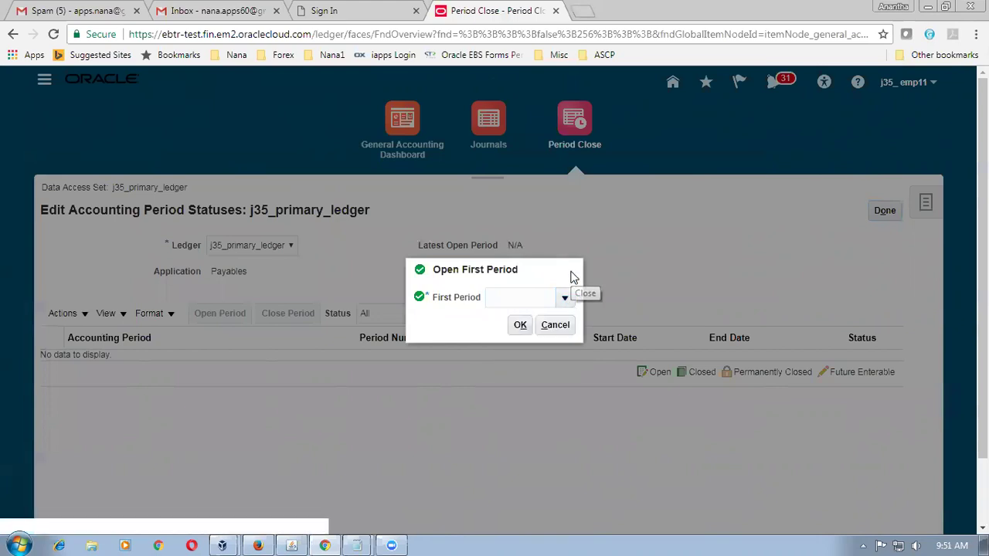
click(884, 211)
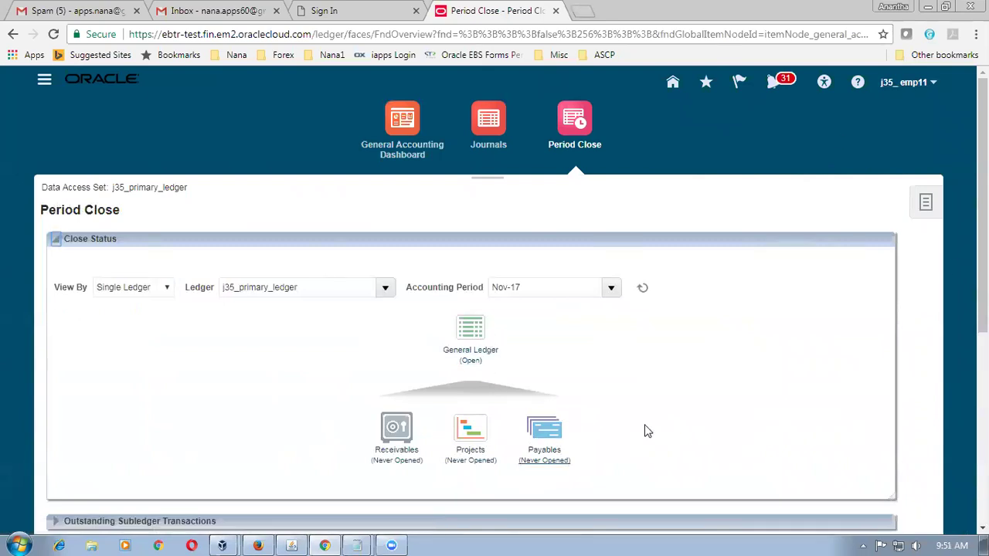
Sign out of Oracle Applications Cloud and confirm the single sign-off.
click(919, 86)
click(913, 108)
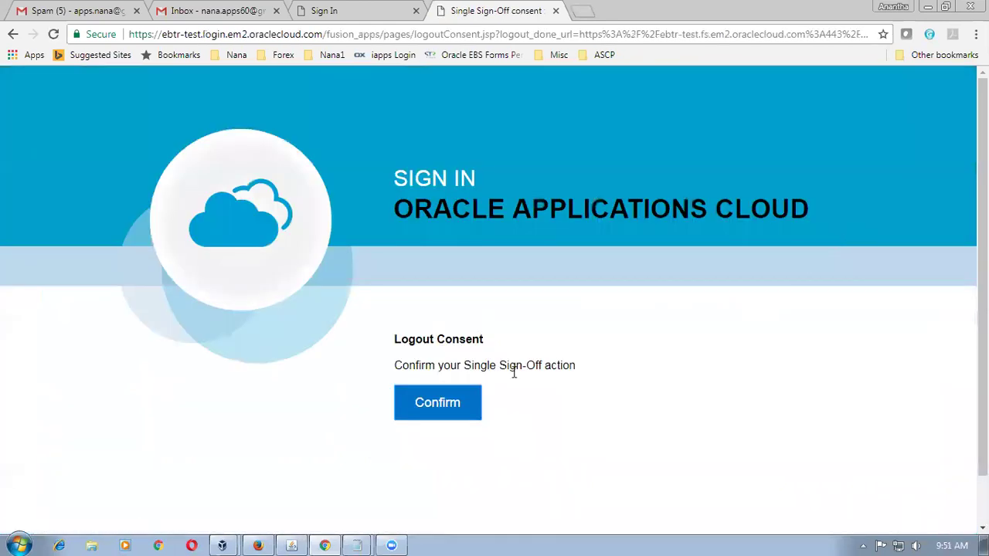
click(448, 394)
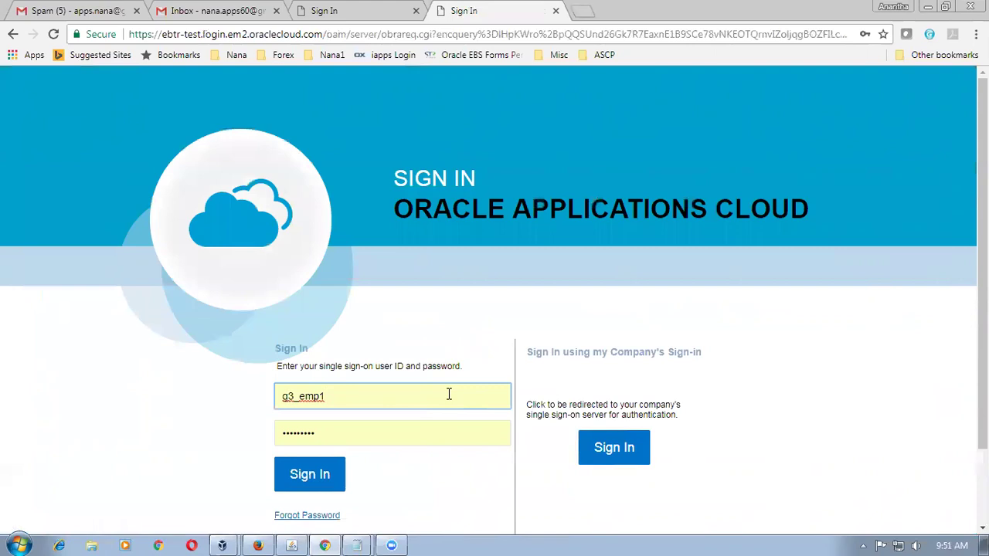
Try to sign in with user ID g35_emp11 and the account password.
drag(364, 399, 254, 409)
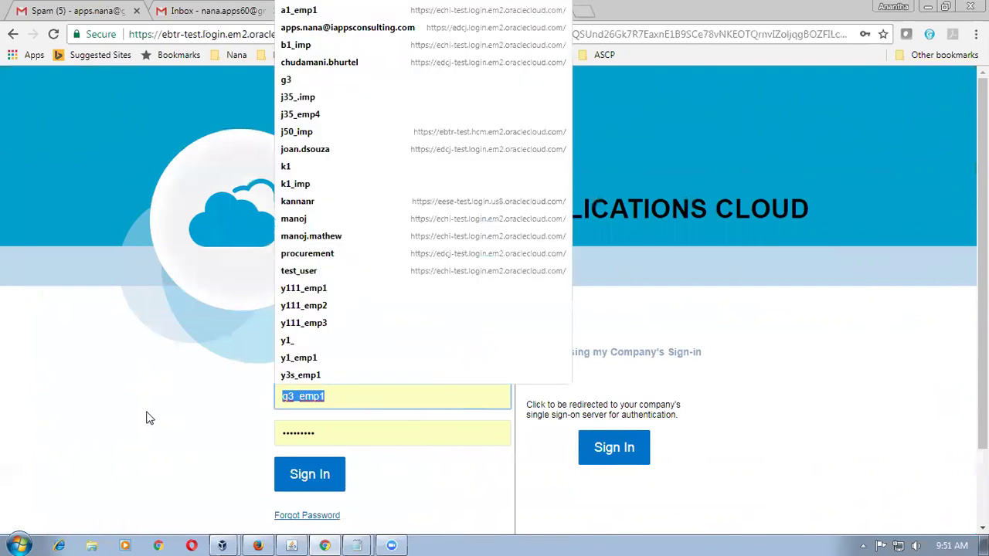
text(g3)
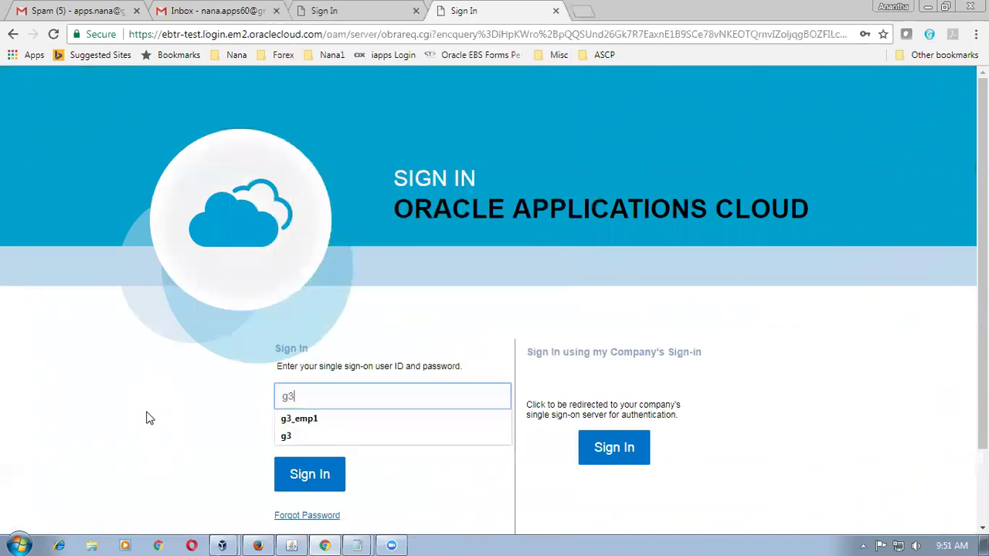
text(5_emp11)
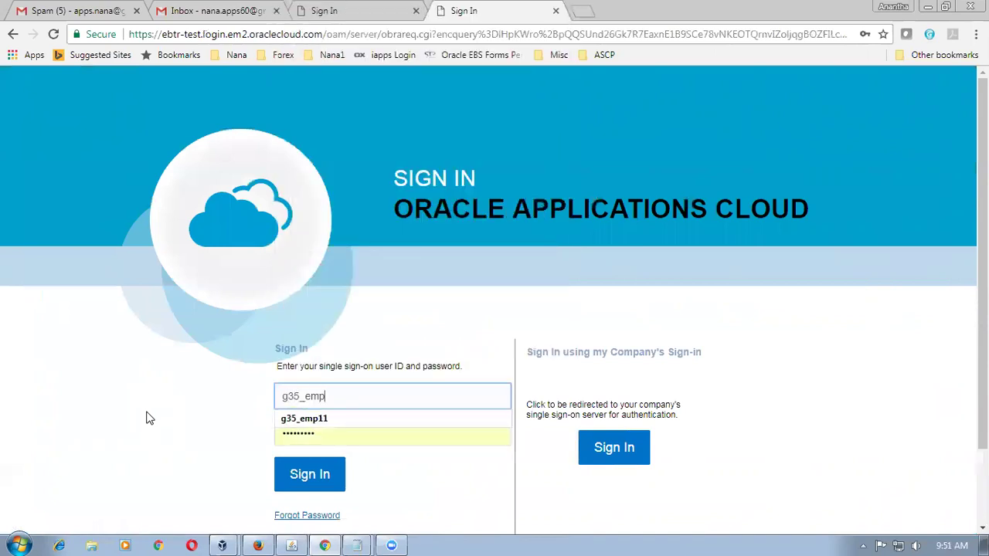
key(Tab)
text(*)
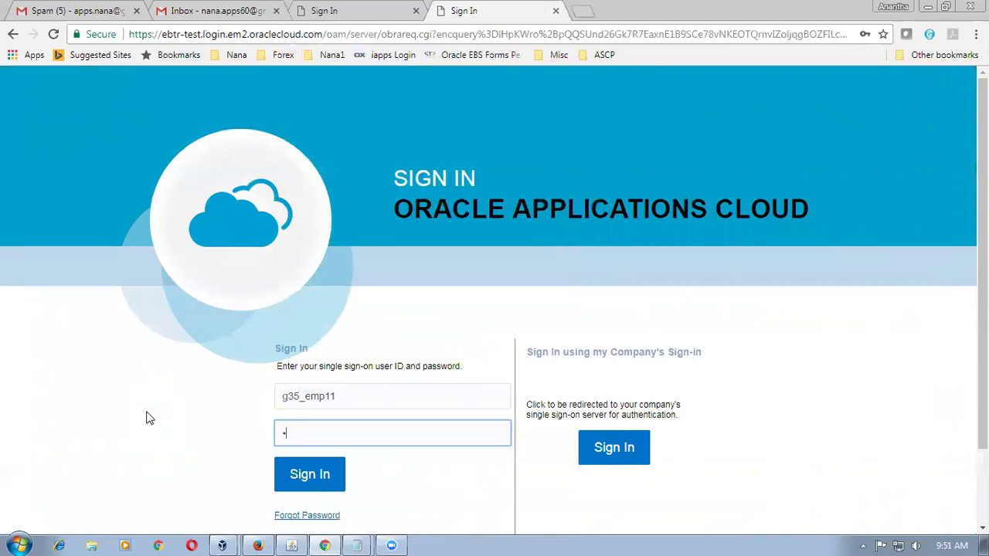
text(*******)
click(316, 475)
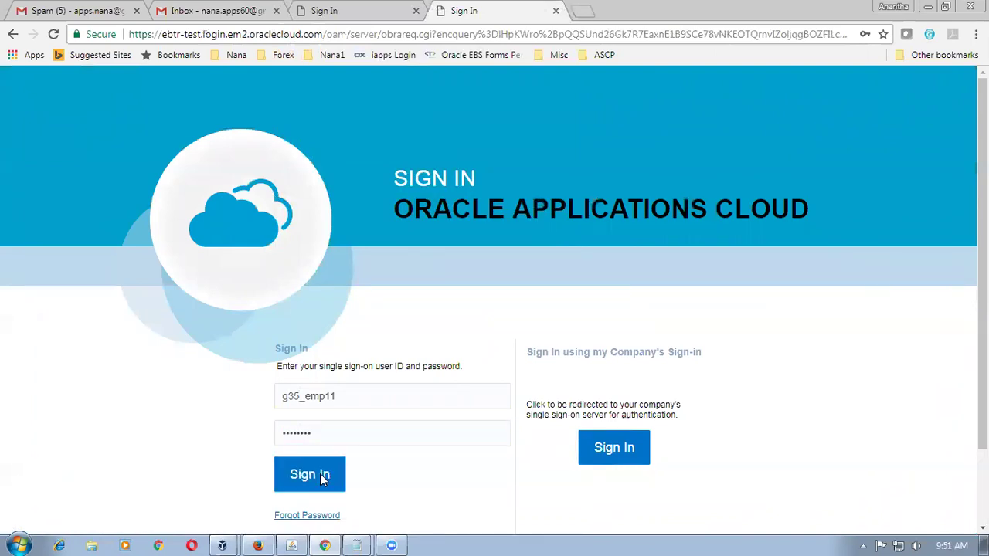
click(176, 409)
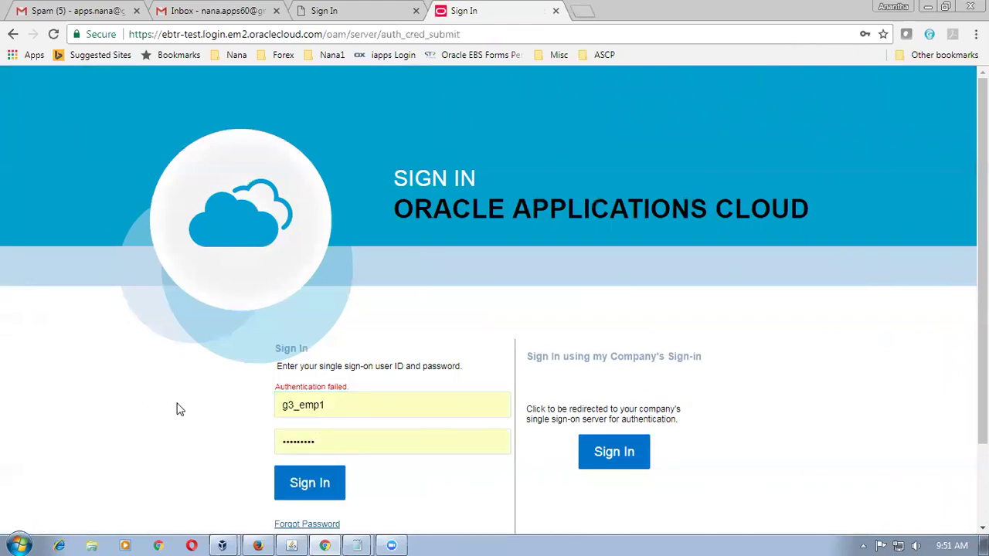
Sign in with user ID j35_emp11 and the account password.
double_click(334, 409)
text(j35)
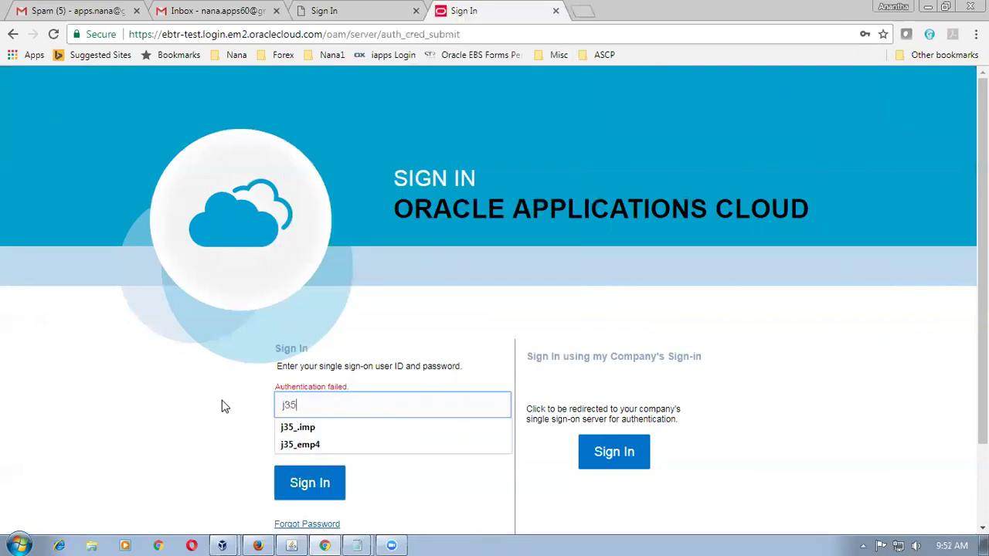
text(_emp11)
click(303, 428)
click(327, 444)
drag(326, 445, 230, 450)
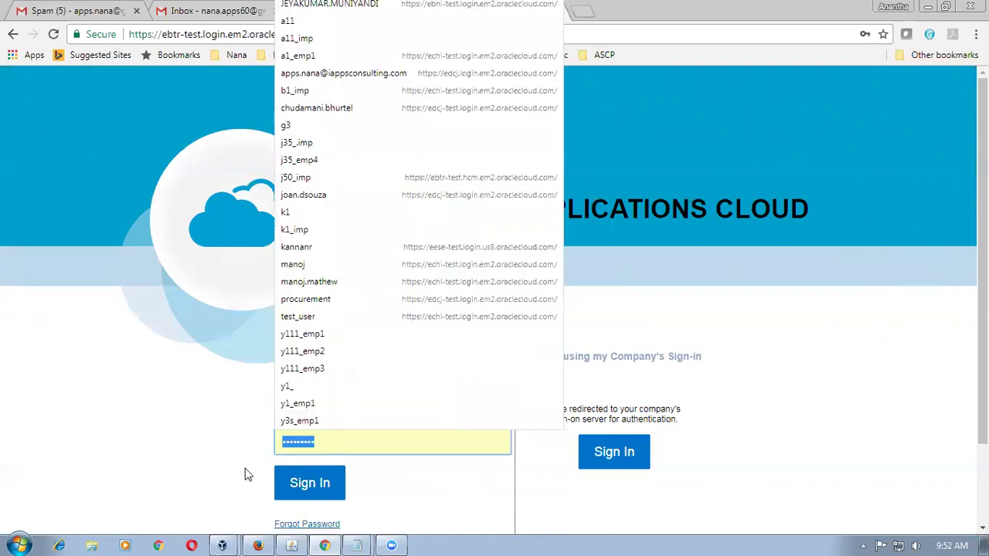
text(W)
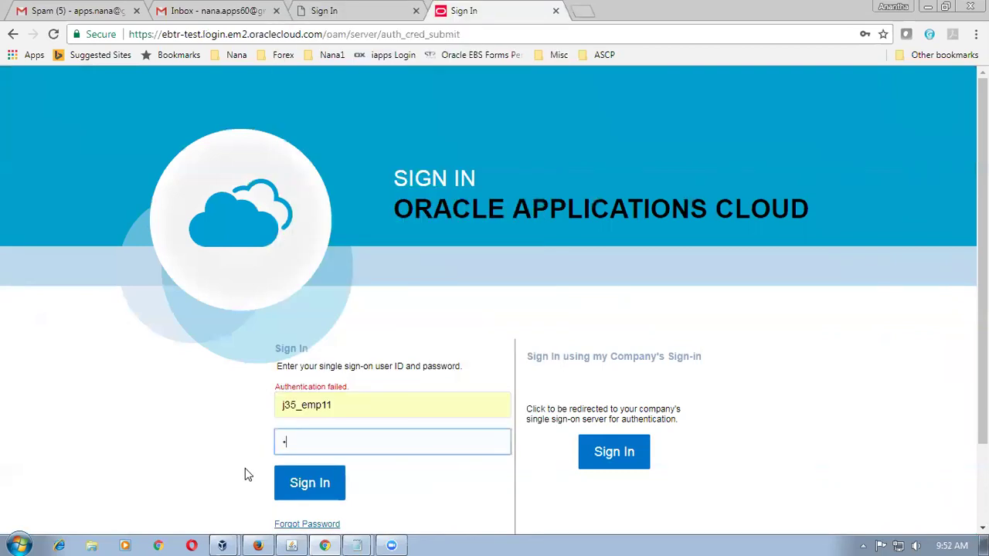
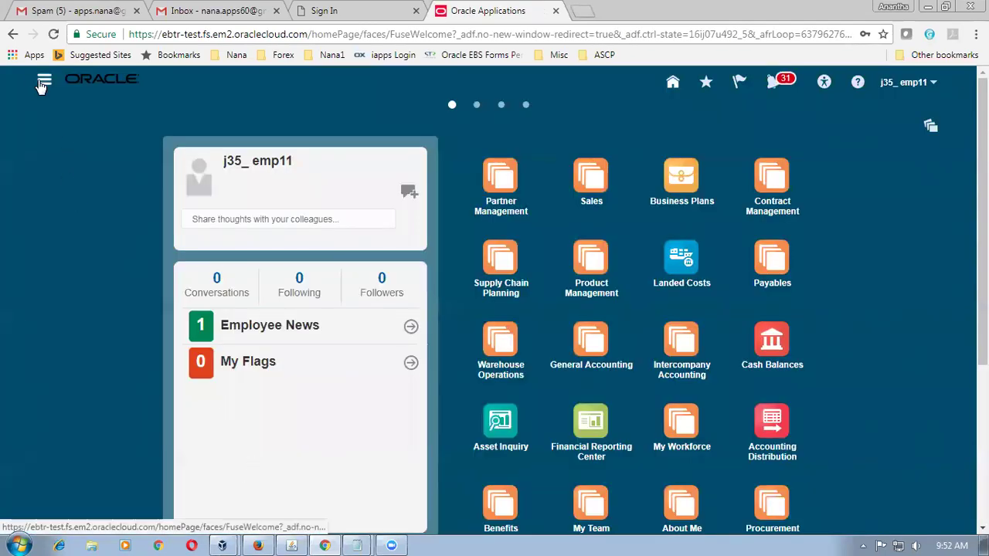
Go to the General Accounting Period Close page.
click(43, 85)
scroll(336, 463, down, 2)
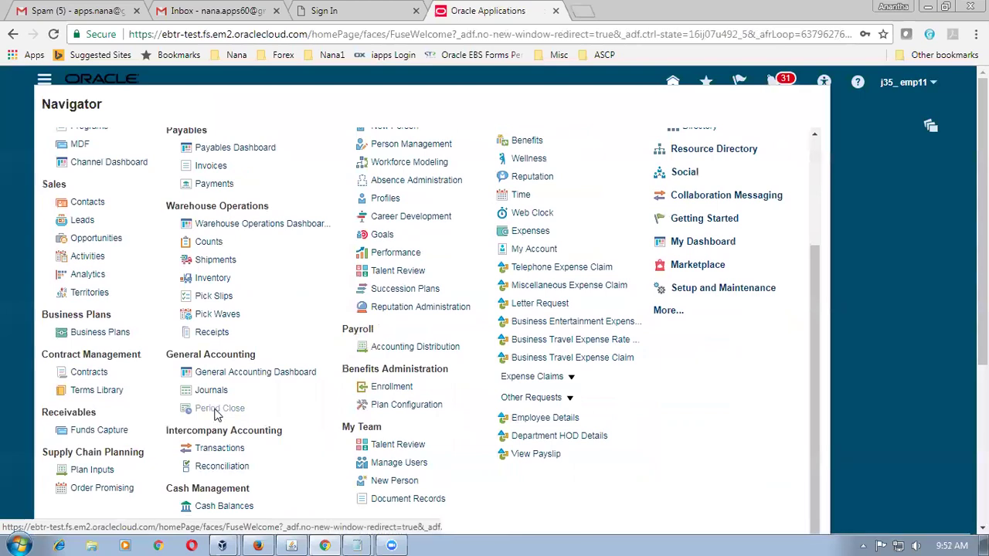
click(219, 409)
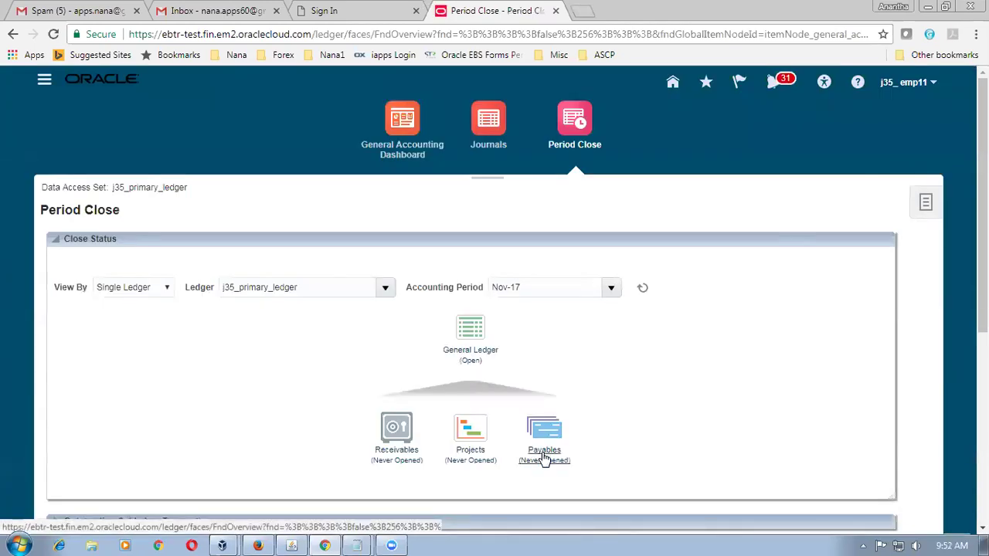
Open Jan-17 as the first Payables period of j35_primary_ledger, accept the initial-period warning, and refresh the period list.
click(544, 458)
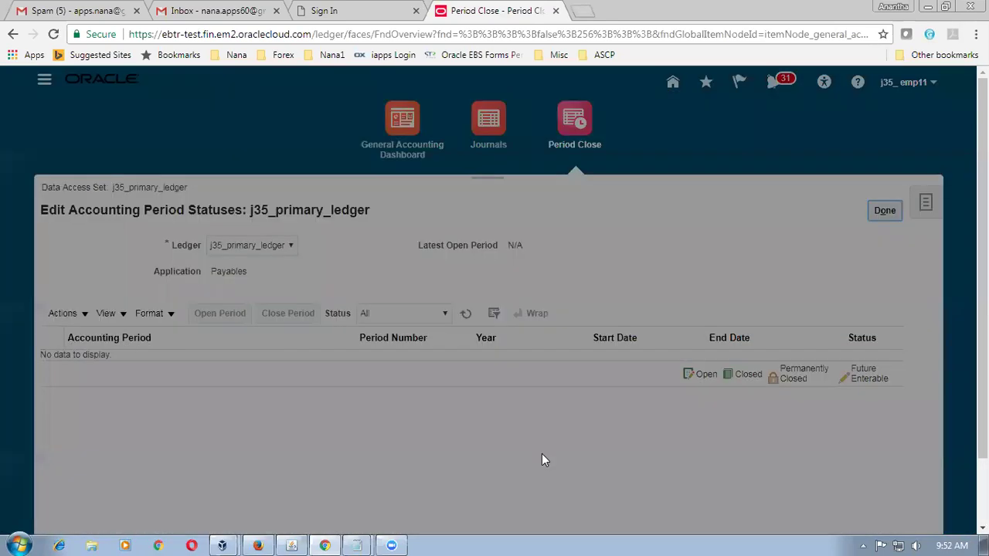
click(565, 299)
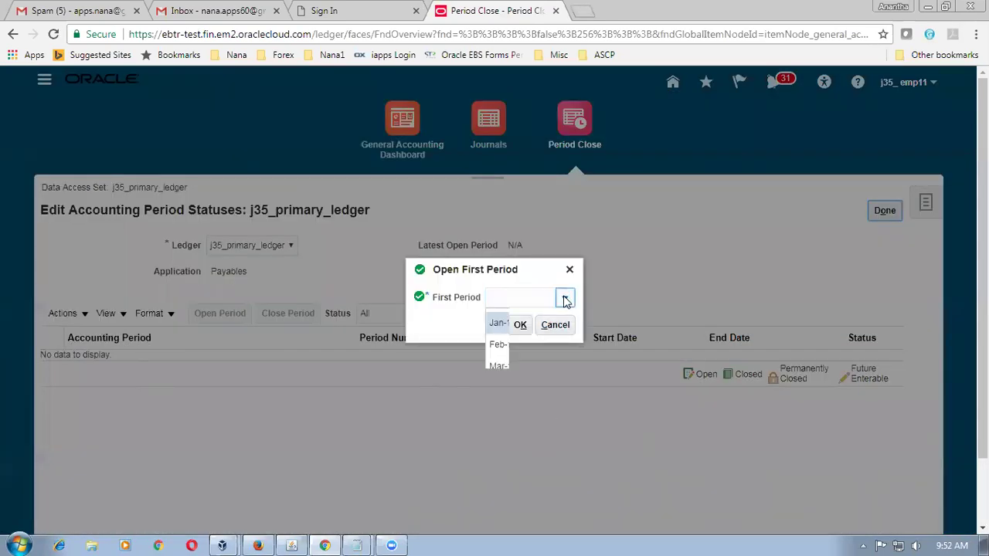
click(516, 325)
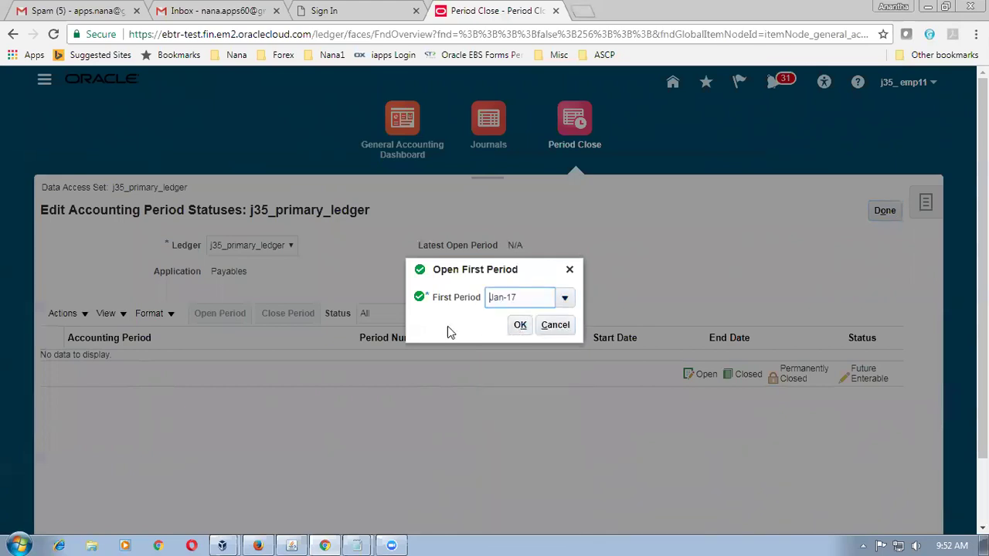
click(563, 301)
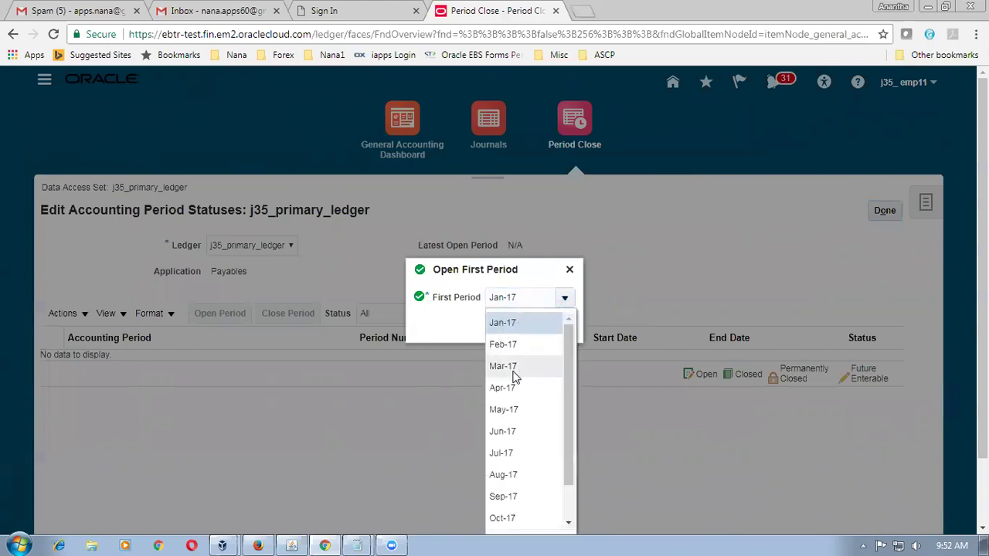
click(517, 323)
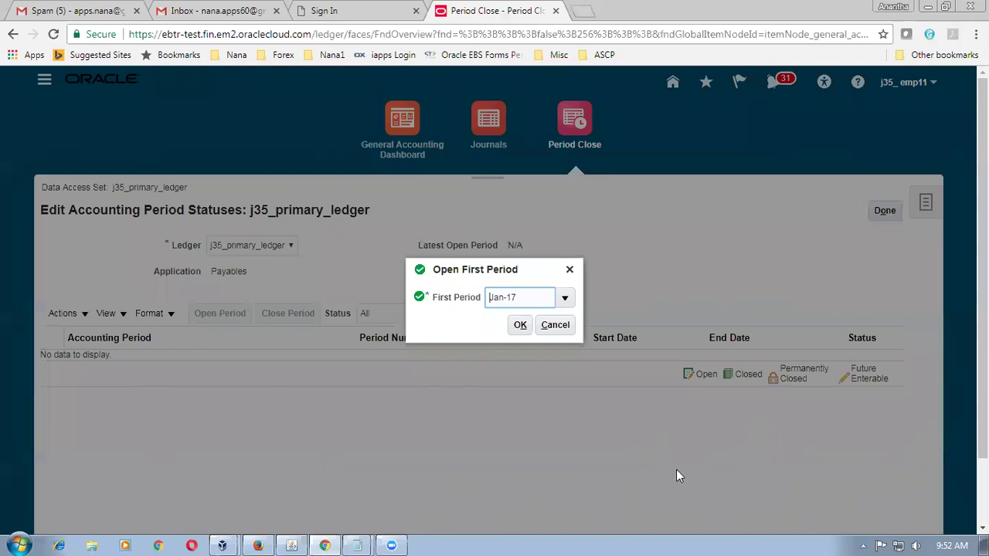
click(461, 323)
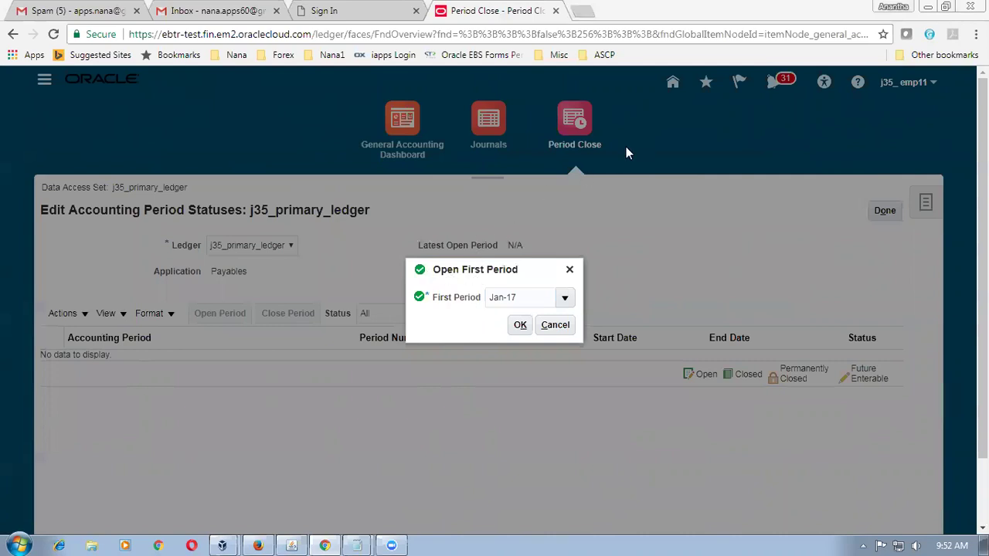
click(521, 326)
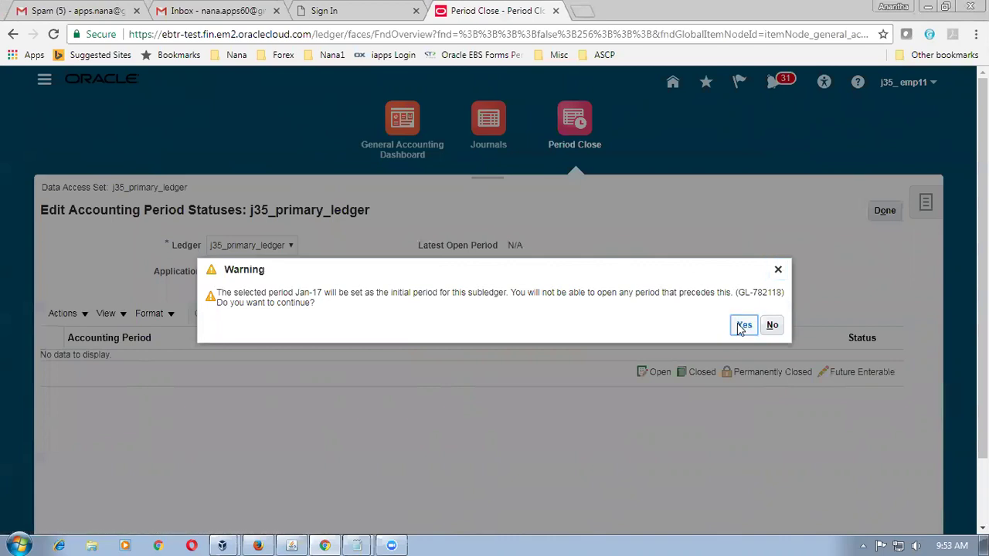
click(741, 325)
click(594, 323)
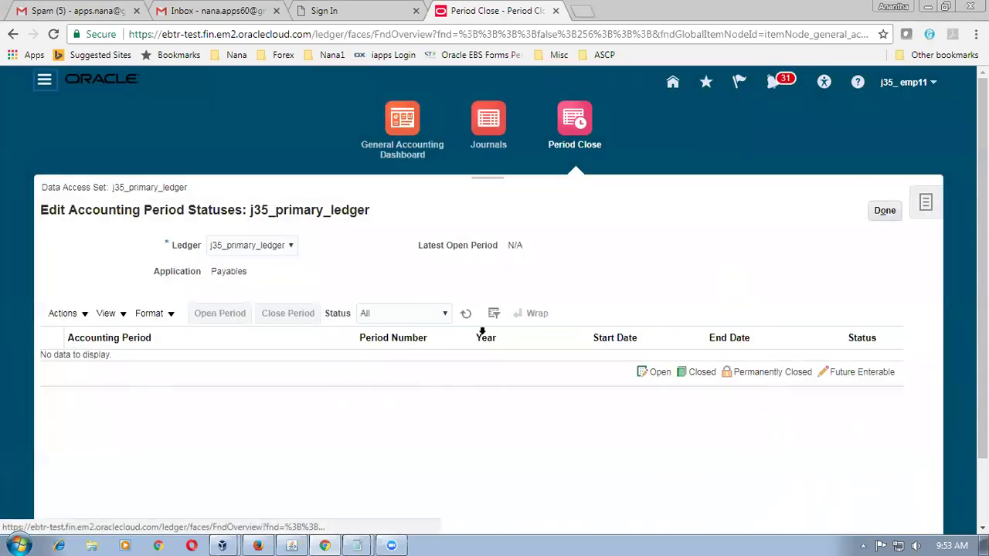
click(466, 314)
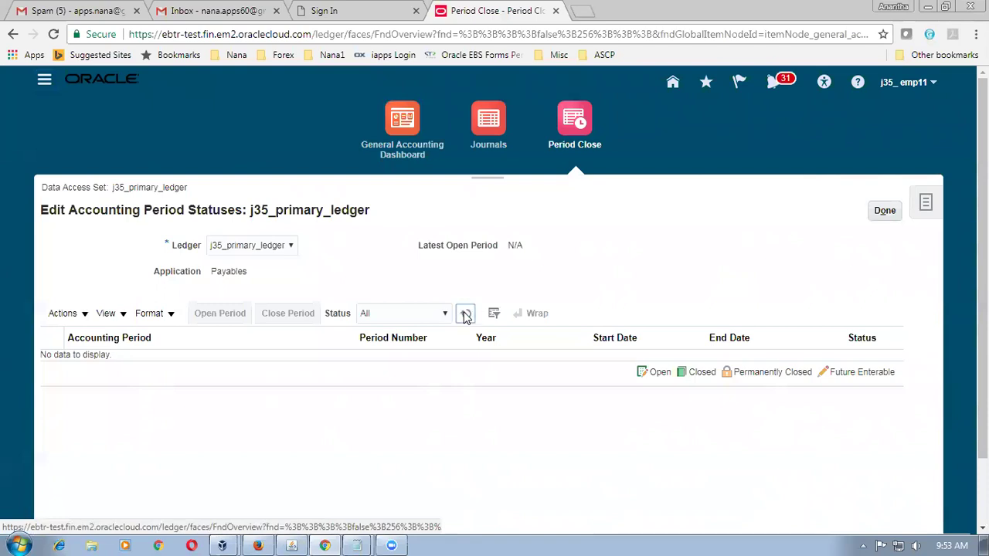
click(466, 315)
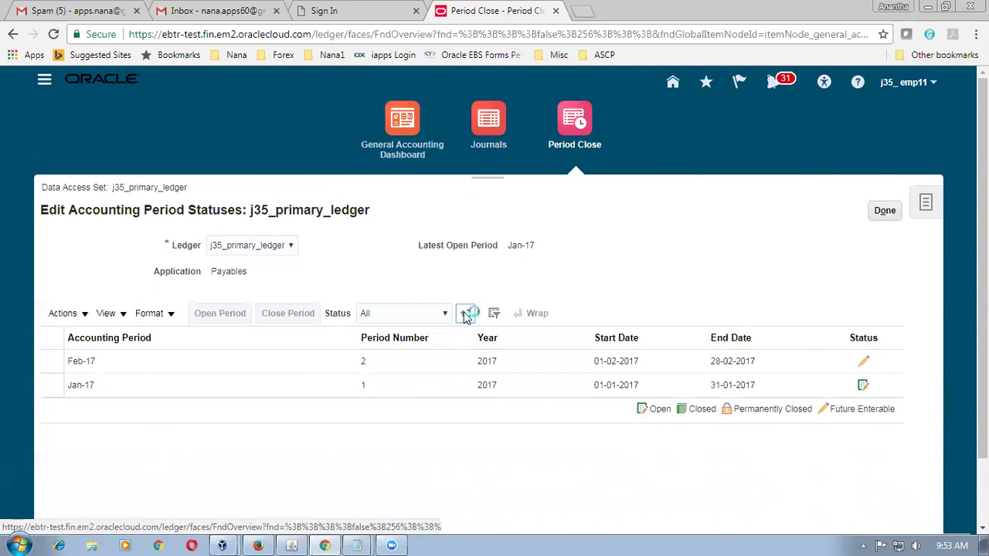
Open the Payables periods of j35_primary_ledger up to target period Nov-17 and confirm the submission.
click(531, 385)
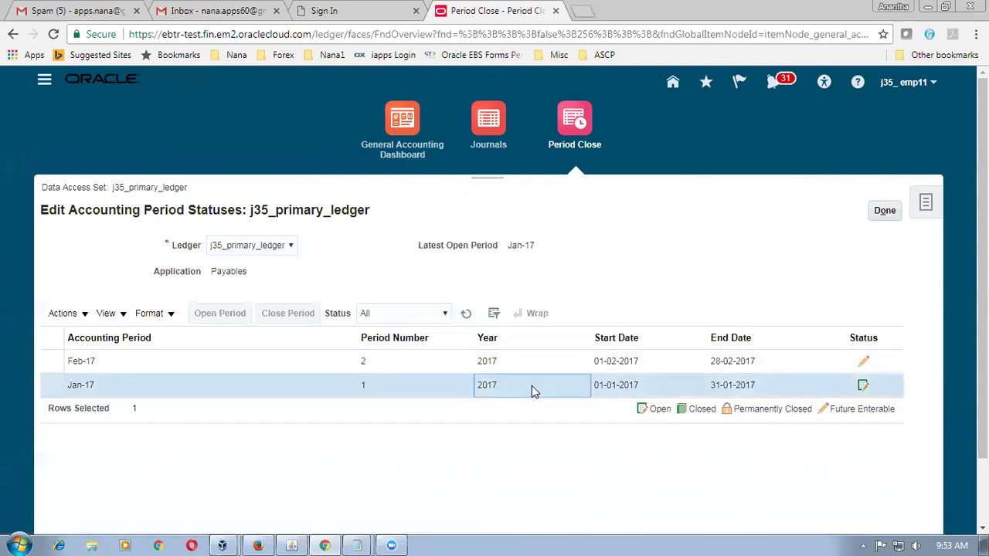
click(66, 313)
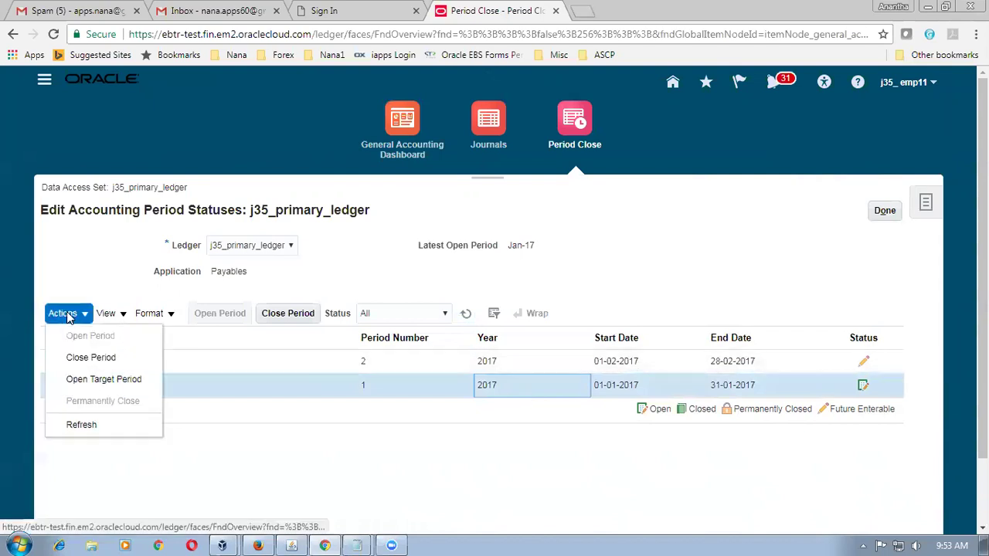
click(92, 380)
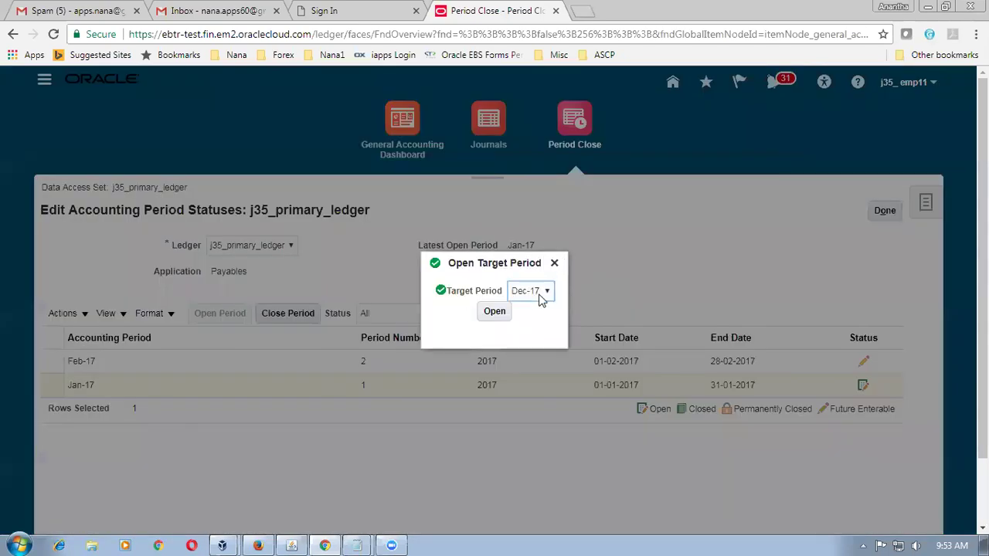
click(541, 298)
click(540, 319)
key(Down)
click(495, 311)
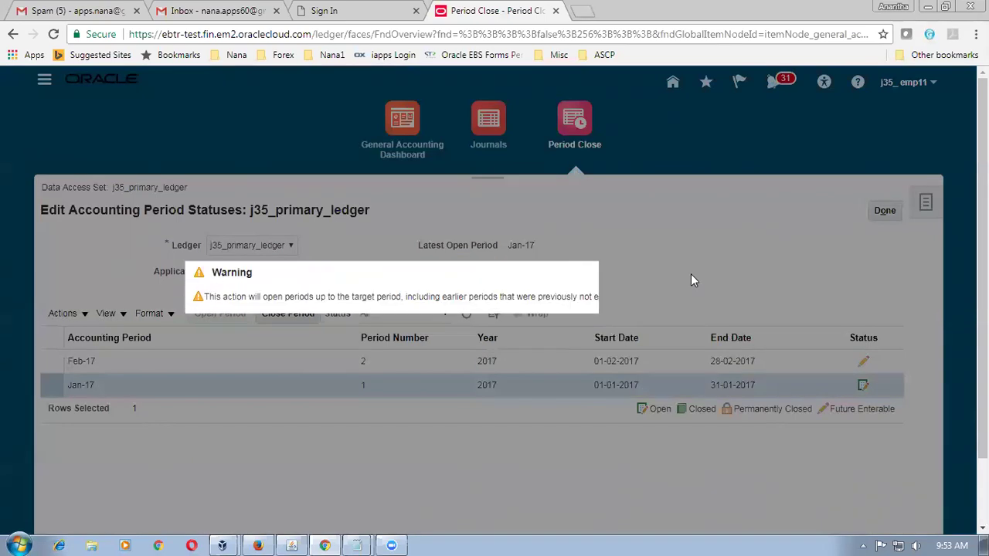
click(756, 323)
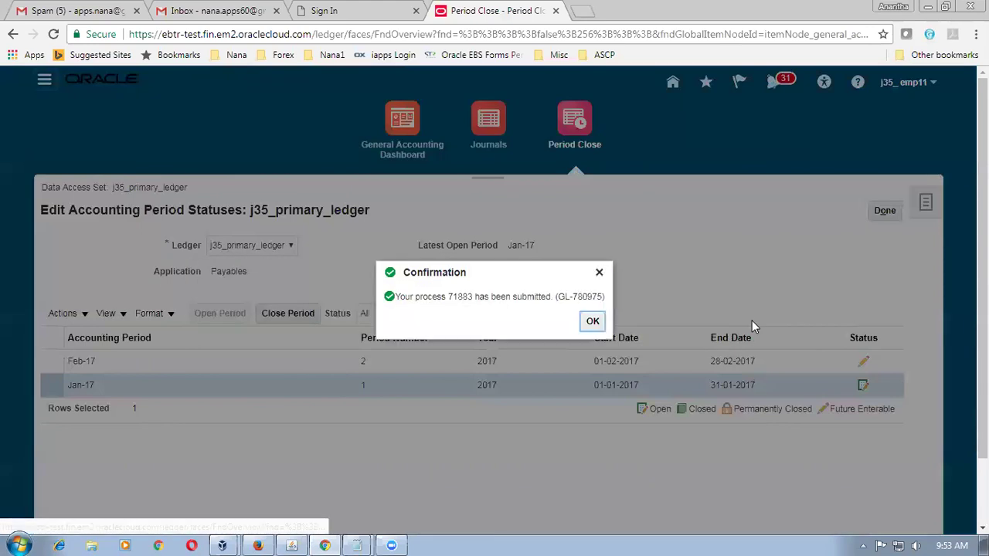
click(592, 323)
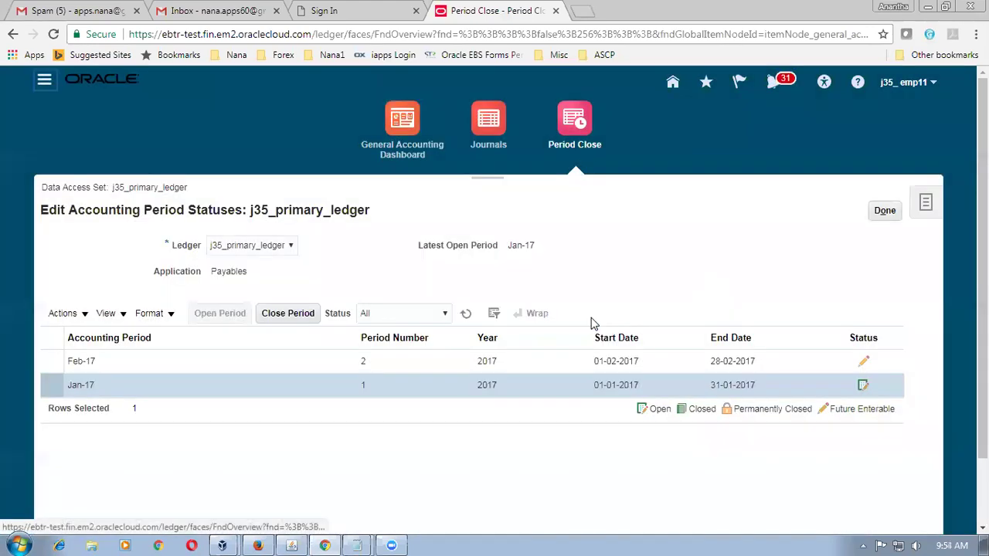
Refresh the Payables period statuses until the periods through Nov-17 are listed, and return to the Period Close overview.
click(466, 315)
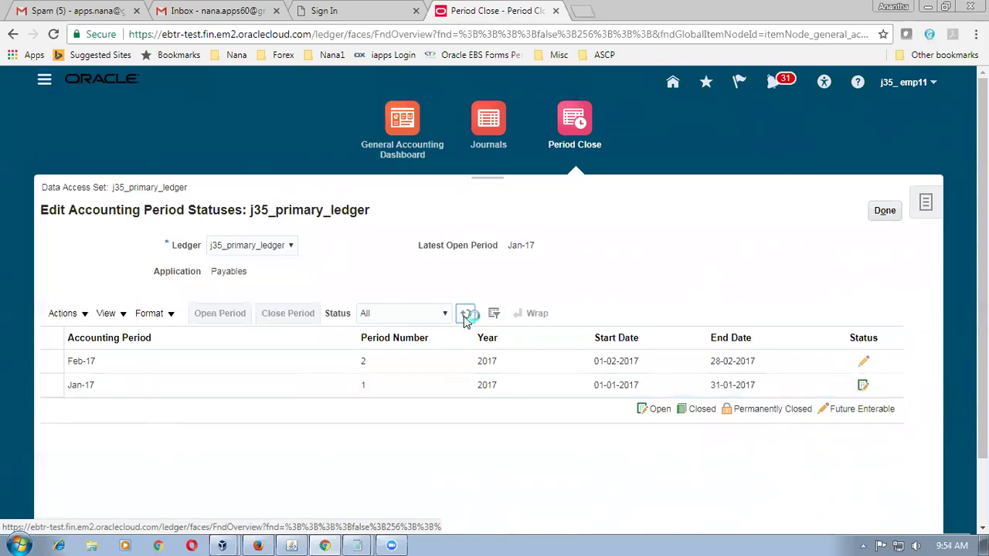
click(465, 318)
click(464, 317)
click(465, 317)
click(465, 316)
click(465, 317)
click(465, 316)
click(466, 315)
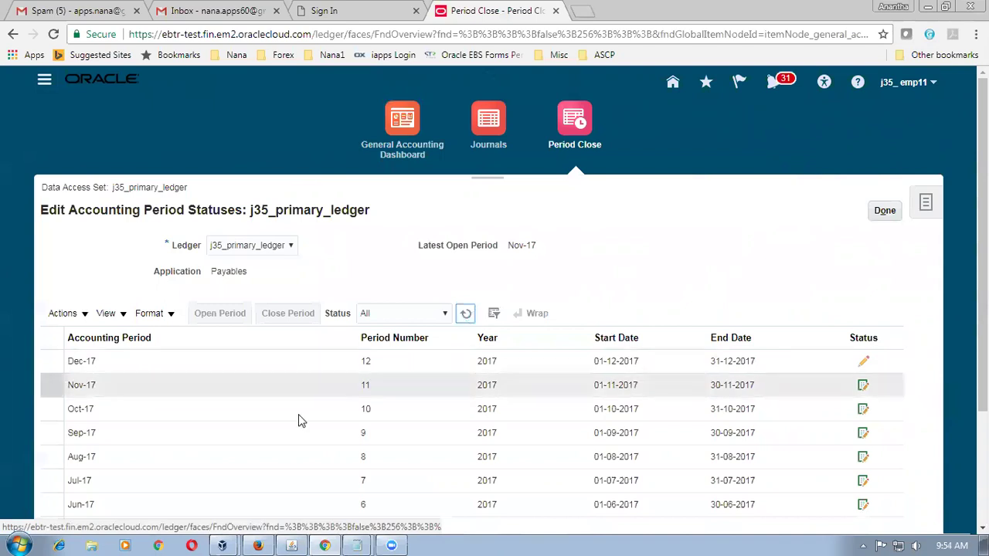
click(217, 392)
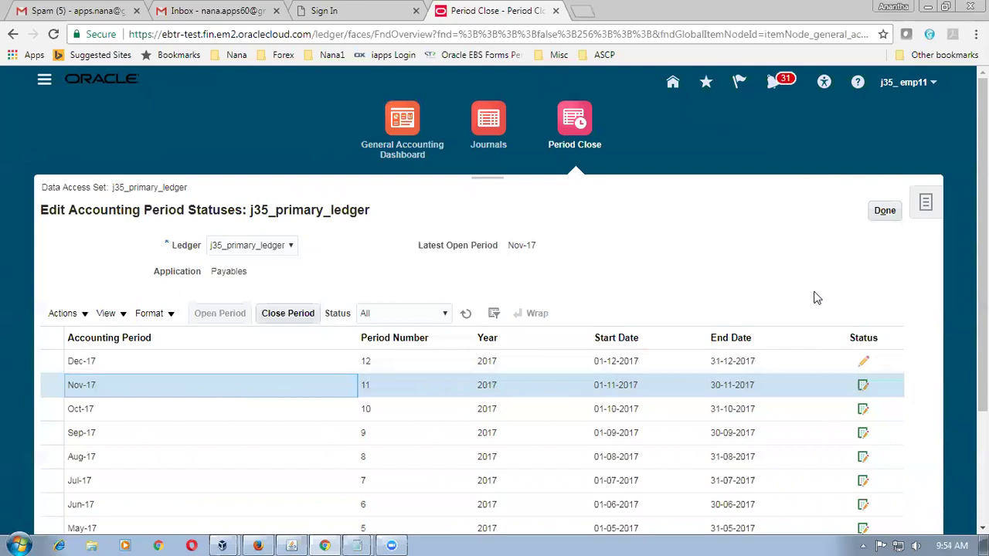
click(885, 216)
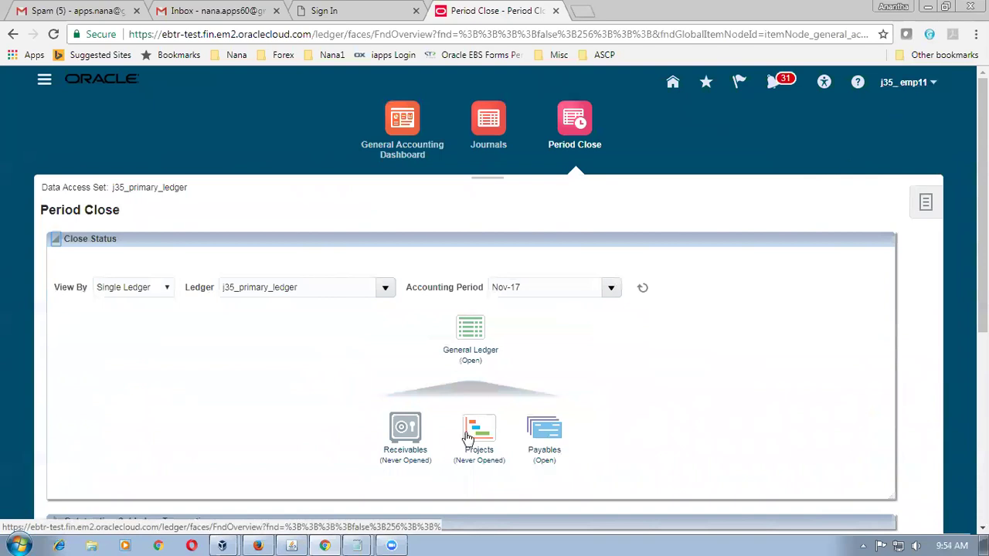
Sign out of the j35_emp11 session, accept the unsaved-changes warning, and confirm the single sign-off.
click(905, 85)
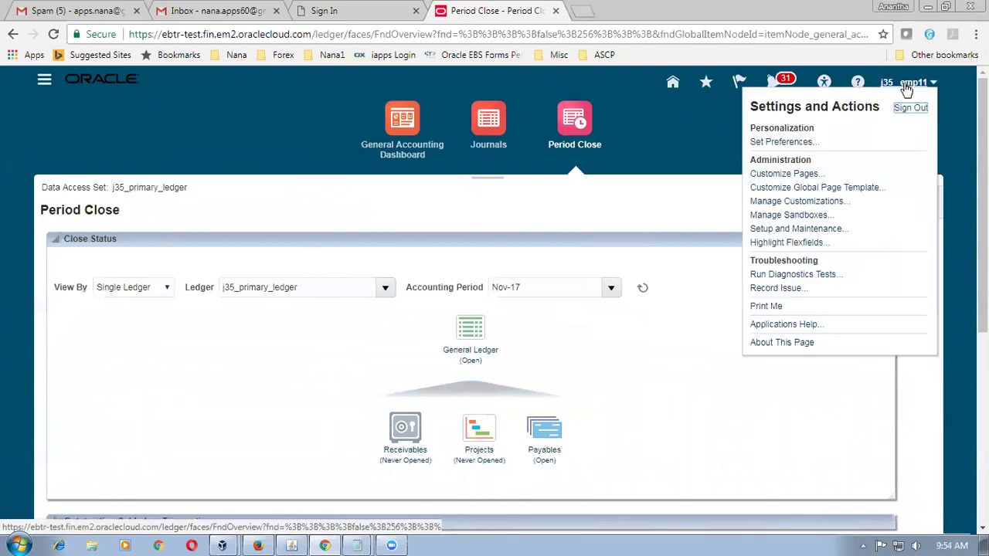
click(911, 110)
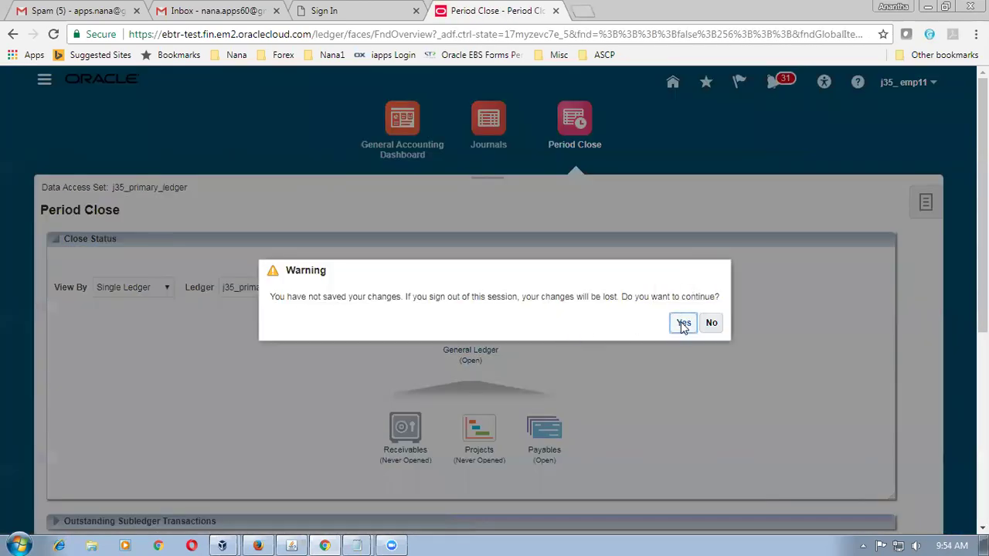
click(682, 323)
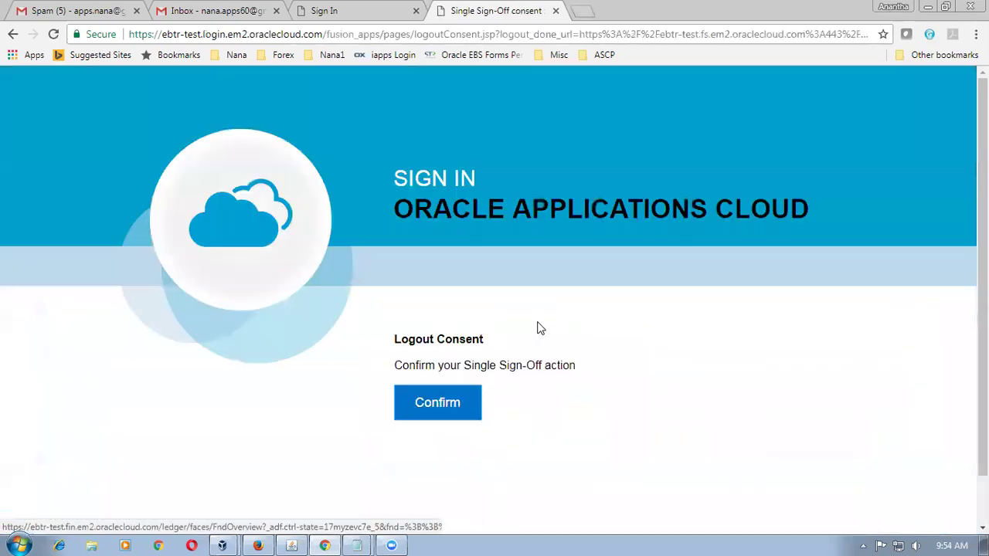
click(424, 401)
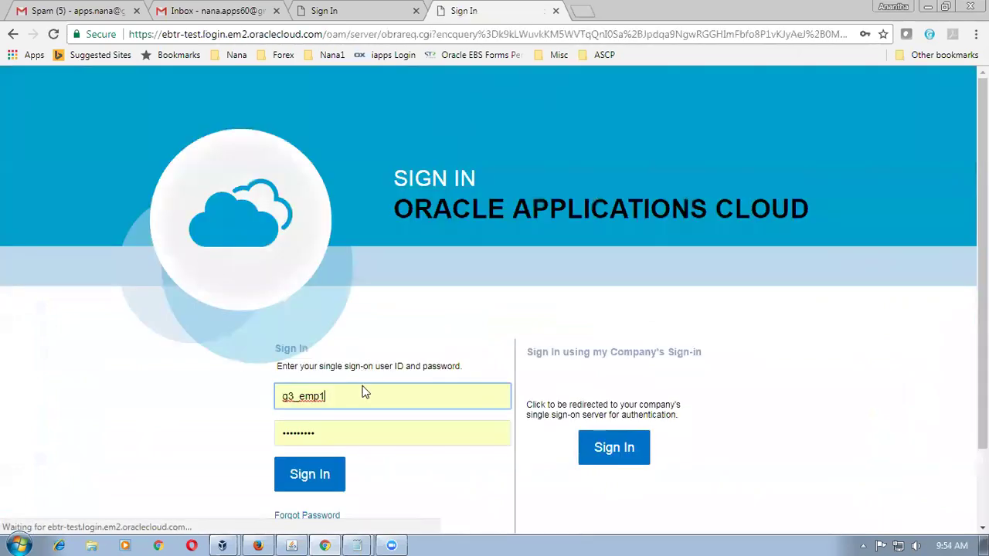
Sign in to Oracle Applications Cloud with user ID j50_emp1 and the account password.
double_click(356, 394)
text(j5)
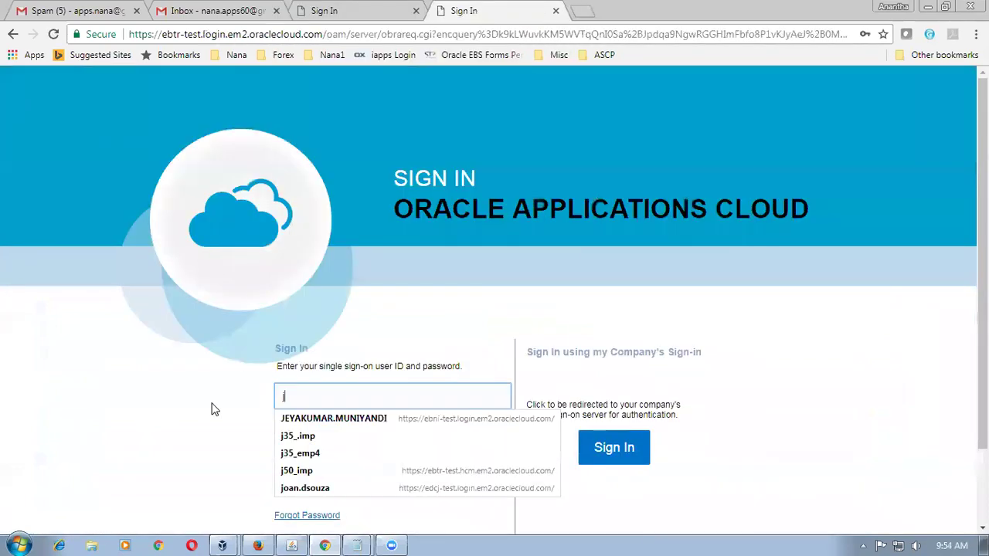
key(Down)
key(Down)
key(Return)
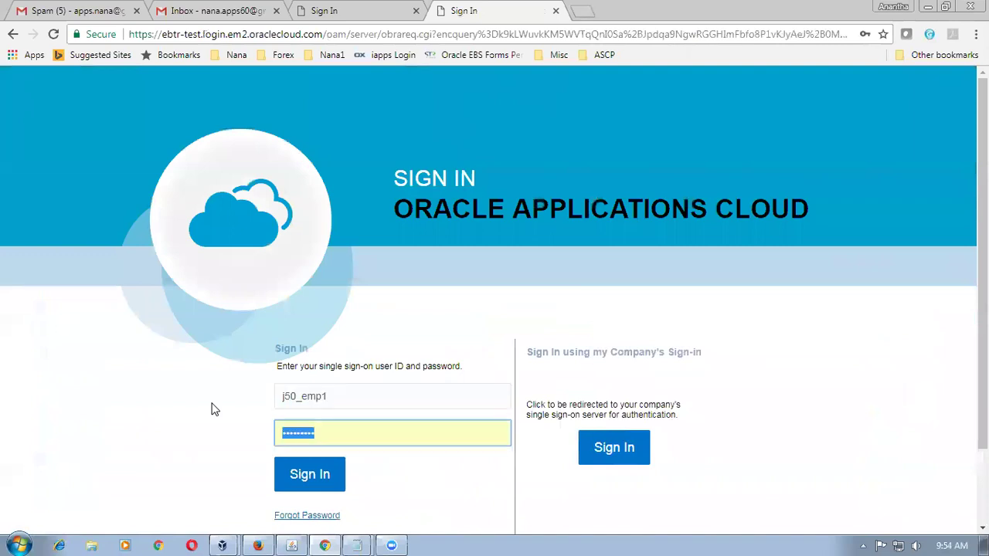
text(*******)
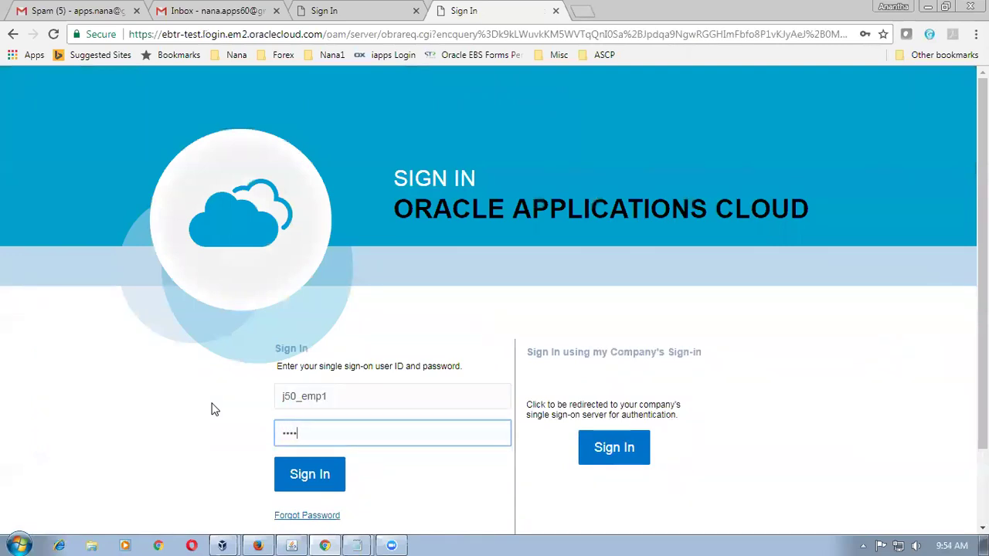
text(**)
key(Return)
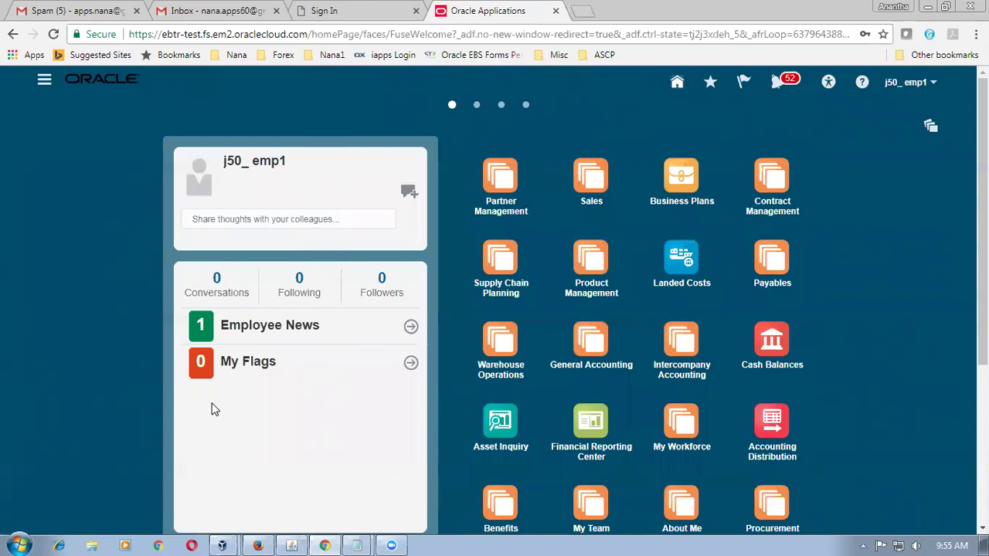
Switch to the Oracle E-Business Suite Purchasing navigator and open the Suppliers search page under Supply Base.
click(287, 543)
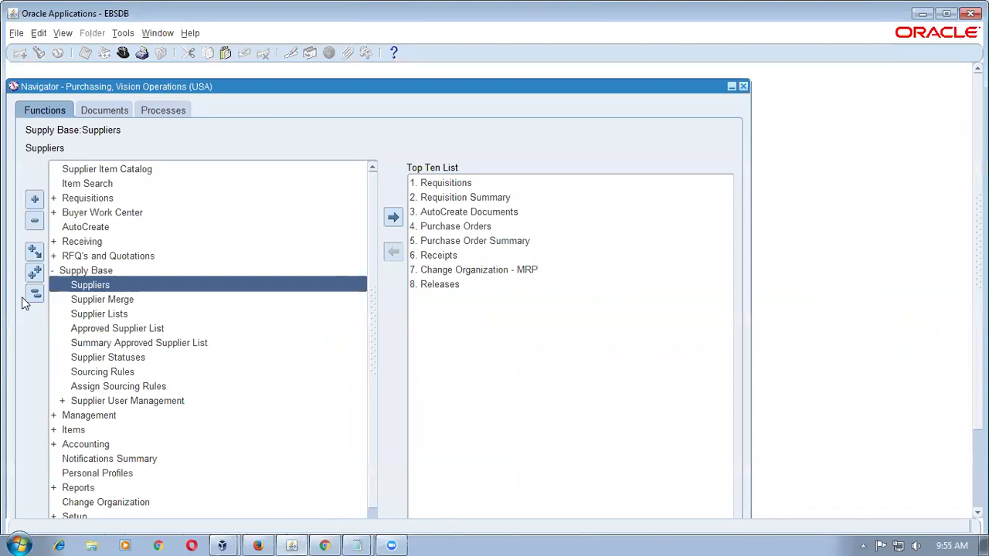
double_click(118, 285)
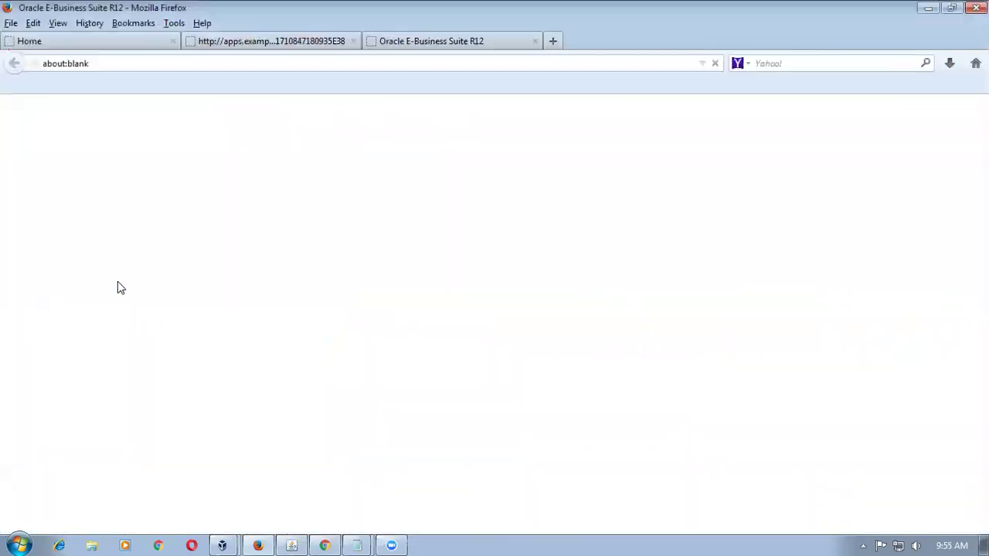
scroll(274, 315, down, 10)
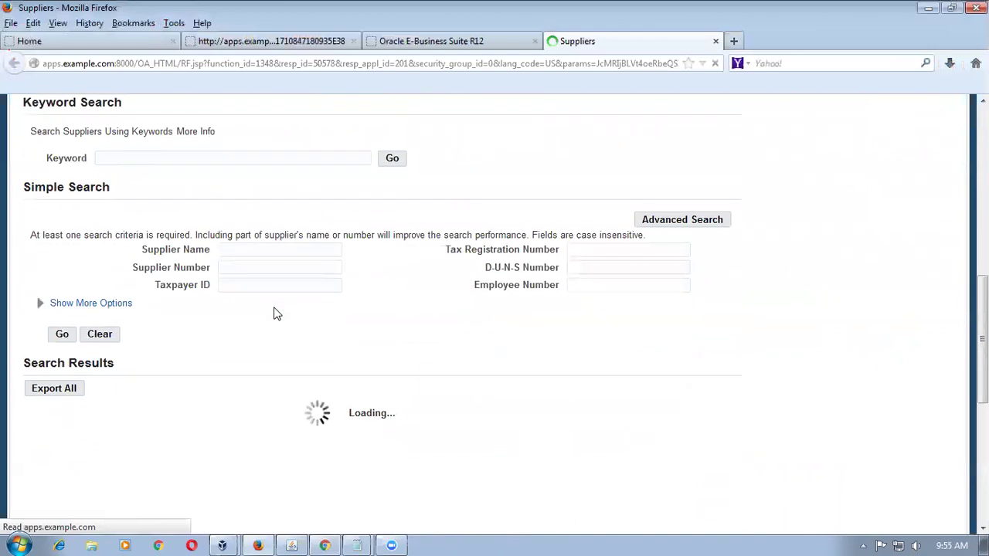
scroll(274, 314, down, 5)
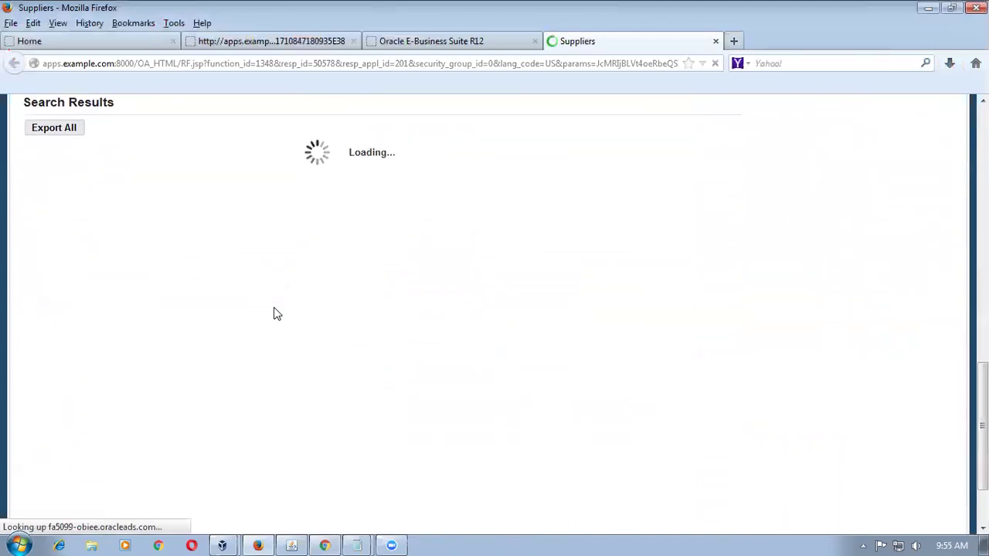
scroll(275, 307, up, 5)
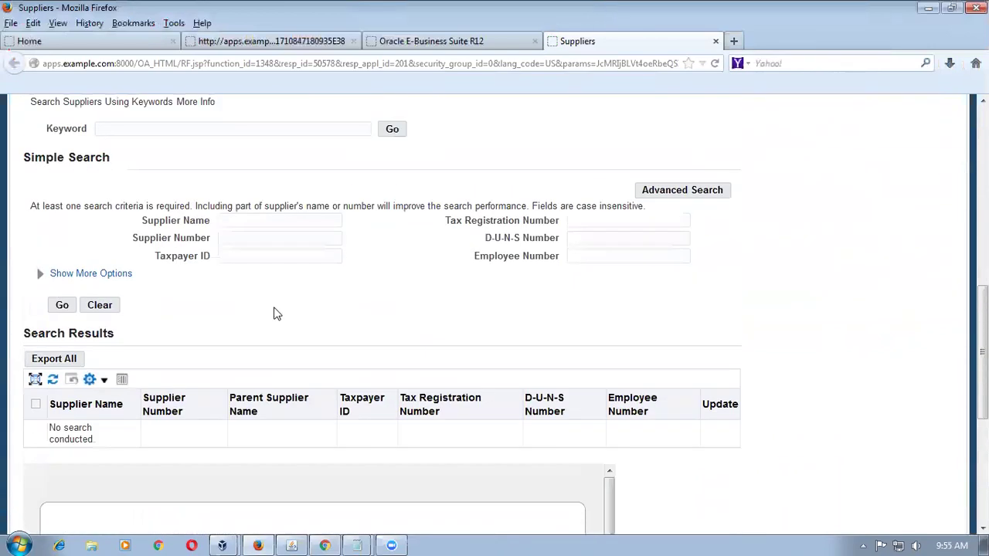
Search the suppliers by name for j50 and open the Quick Update page of j50_sup1.
click(278, 220)
text(j50)
key(Return)
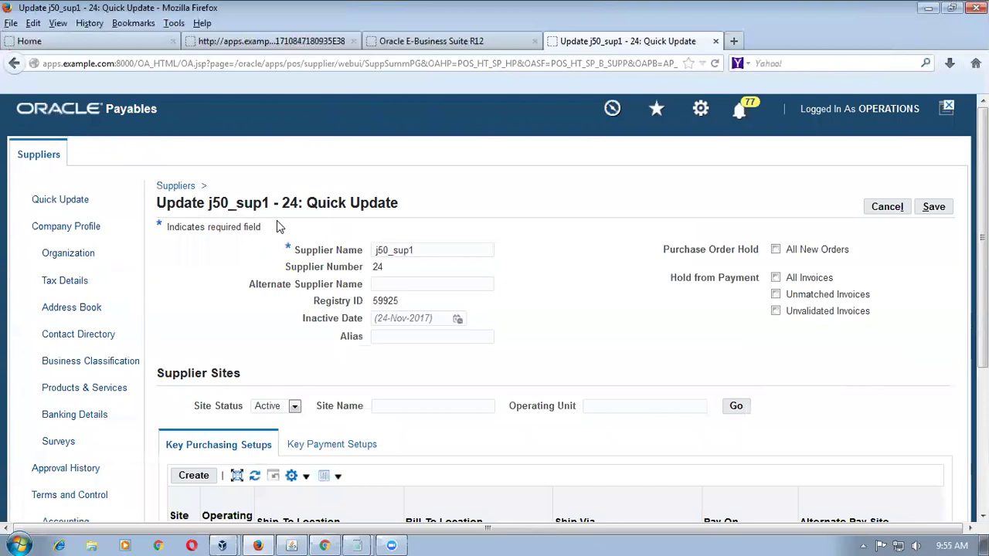
scroll(222, 292, down, 5)
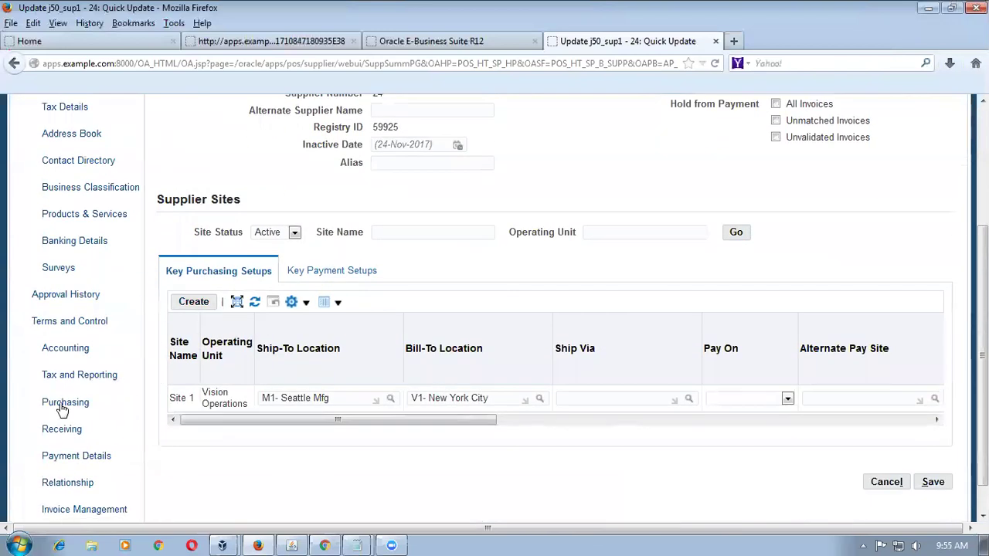
Open the Purchasing terms of j50_sup1 and set Pay On to Receipt in the self-billing settings of Site 1.
click(61, 411)
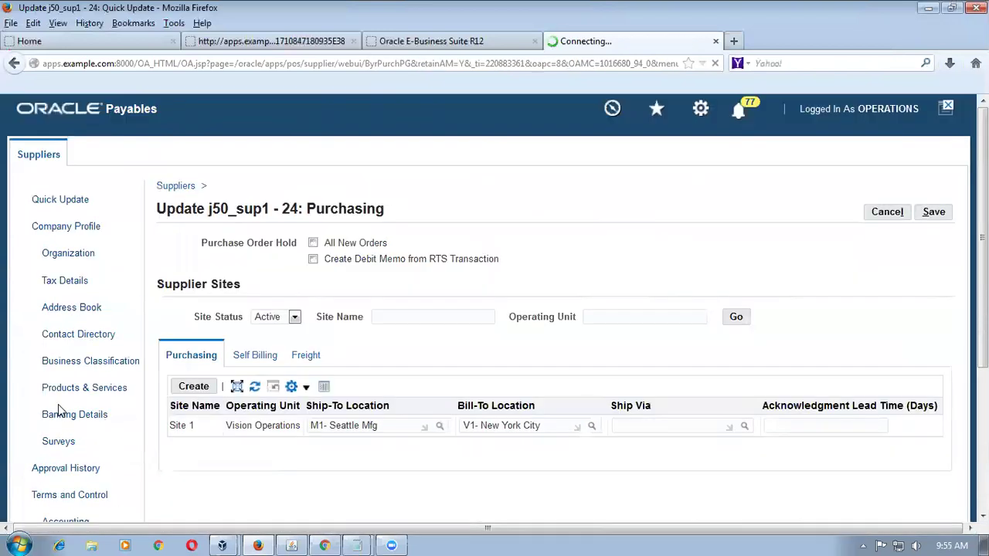
click(260, 359)
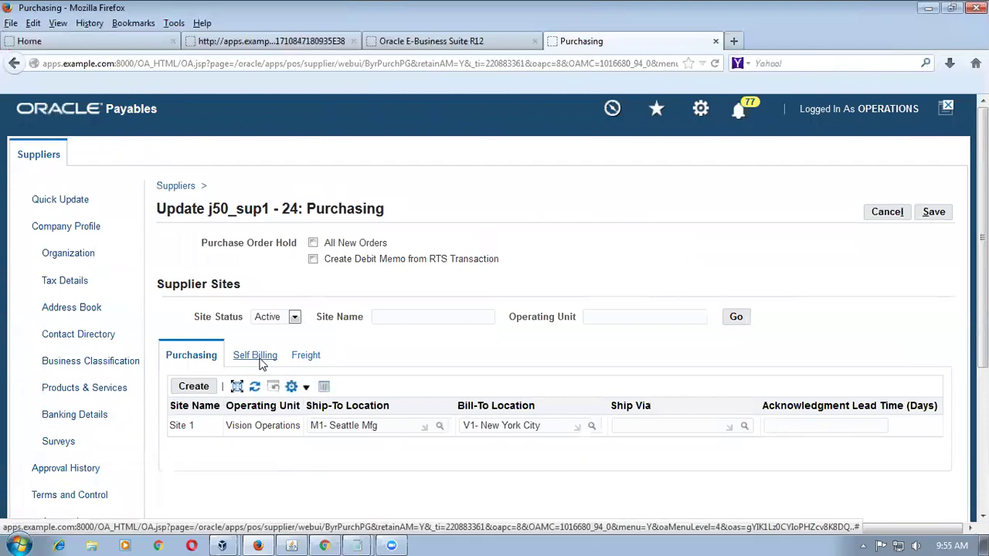
scroll(309, 359, down, 4)
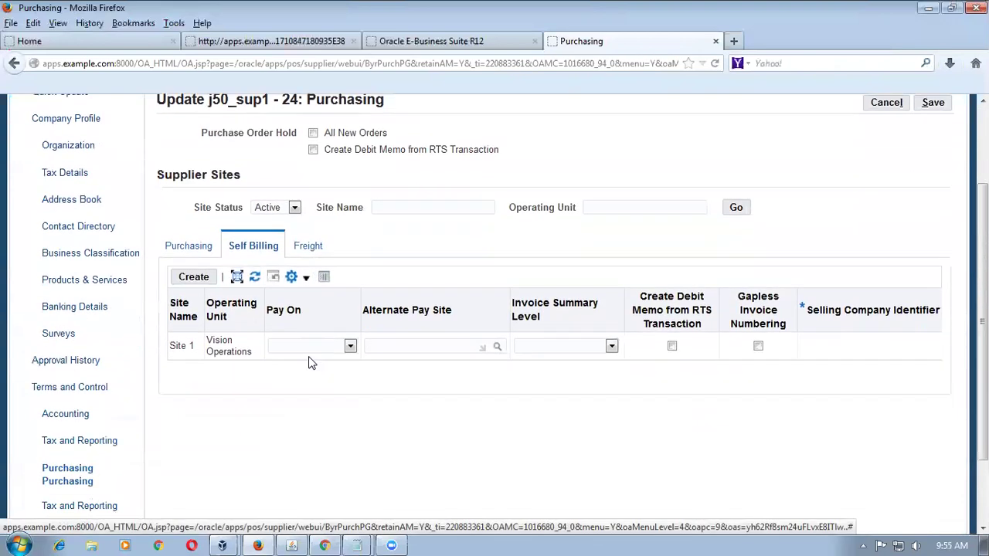
click(350, 280)
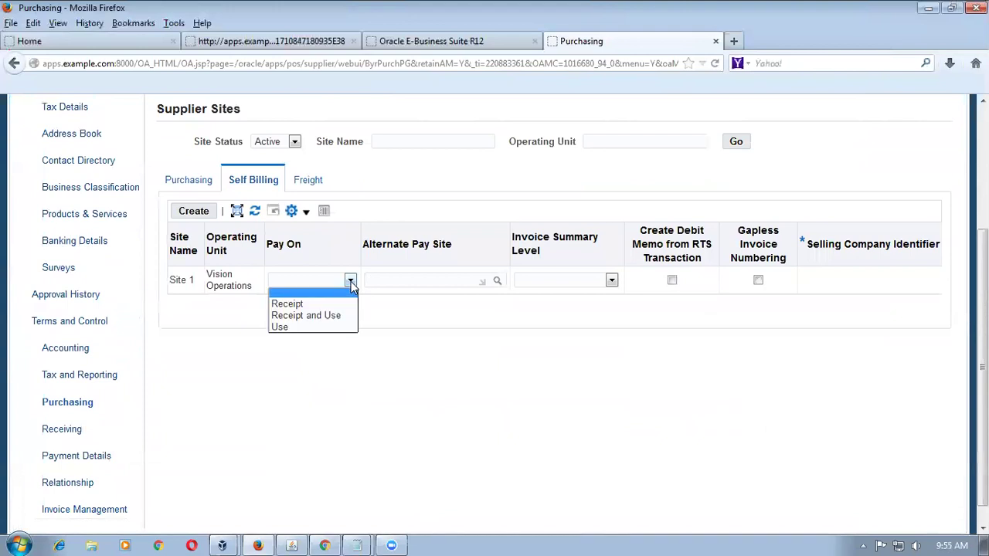
click(309, 305)
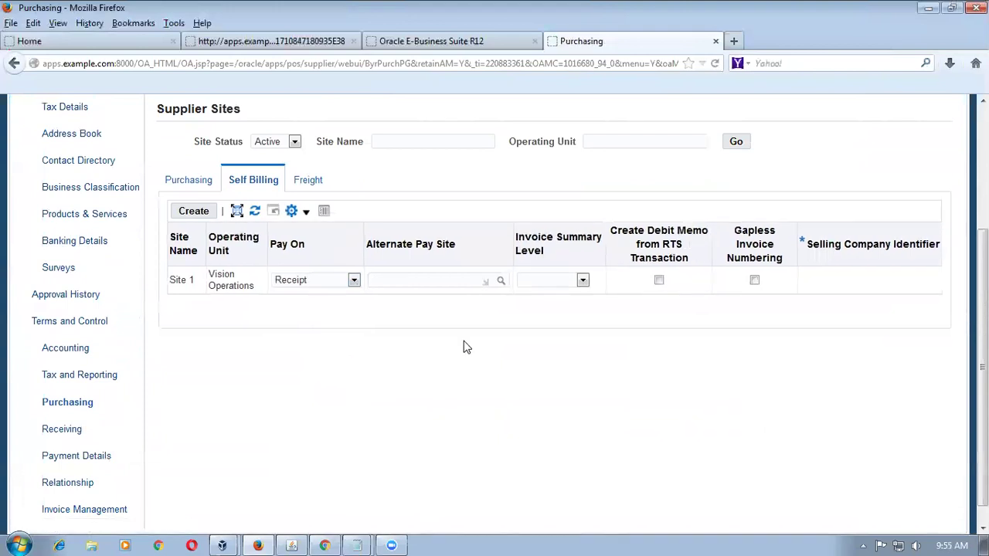
Set the Invoice Summary Level of Site 1 to Receipt and save the supplier's purchasing changes.
click(583, 281)
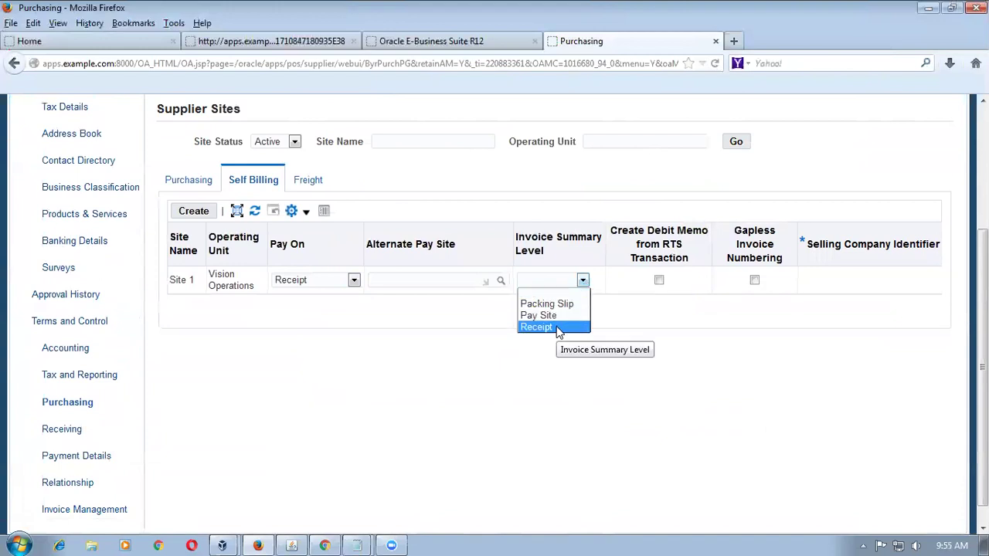
key(Escape)
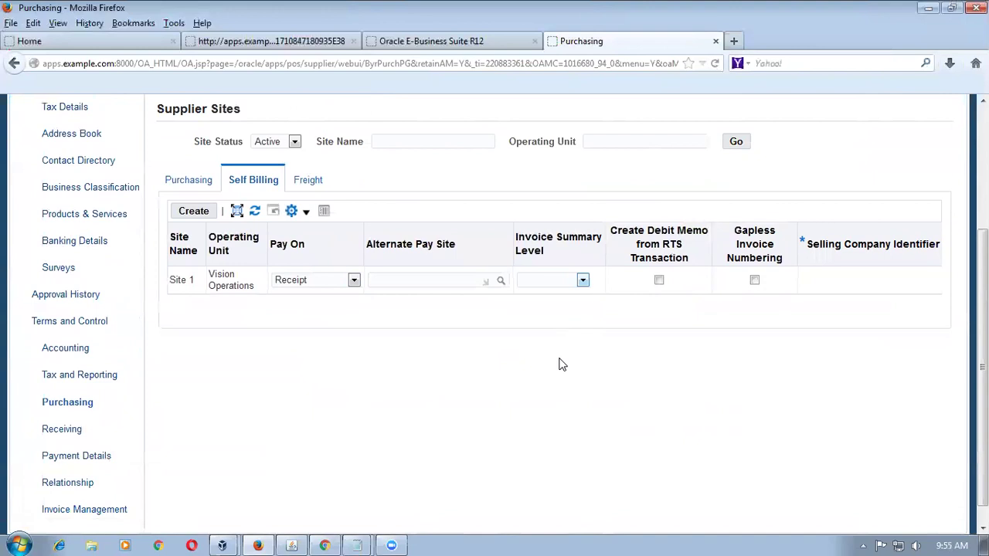
click(583, 281)
click(547, 332)
scroll(638, 394, up, 2)
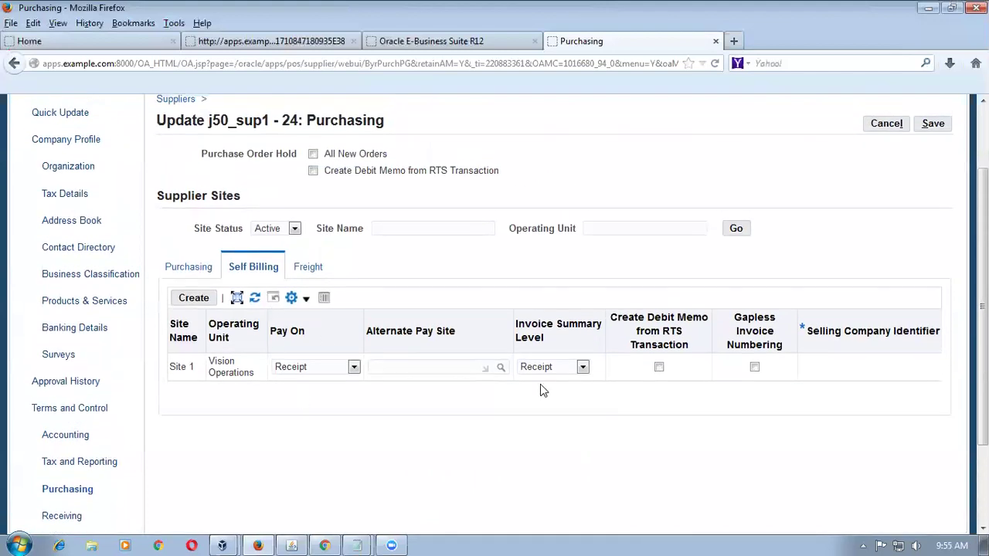
scroll(836, 273, up, 2)
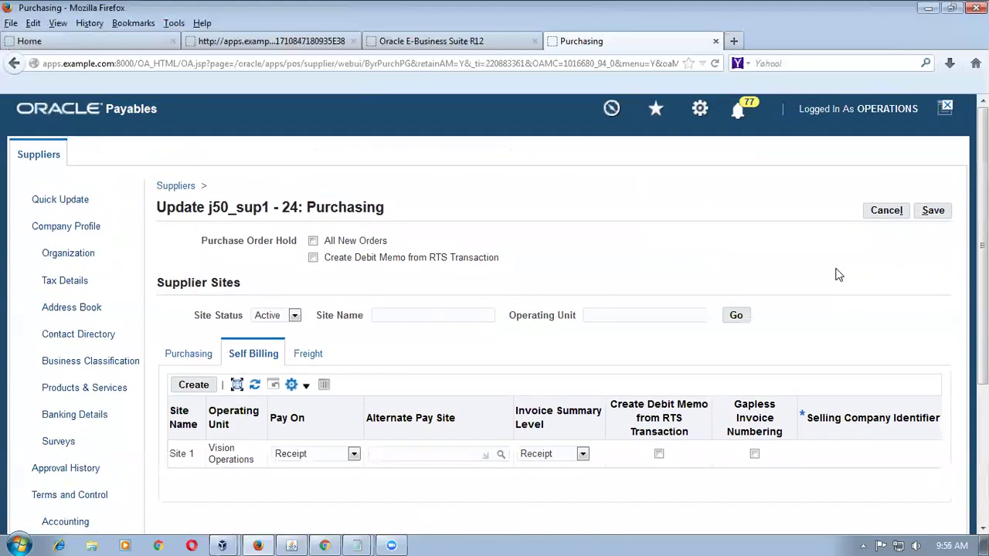
click(944, 215)
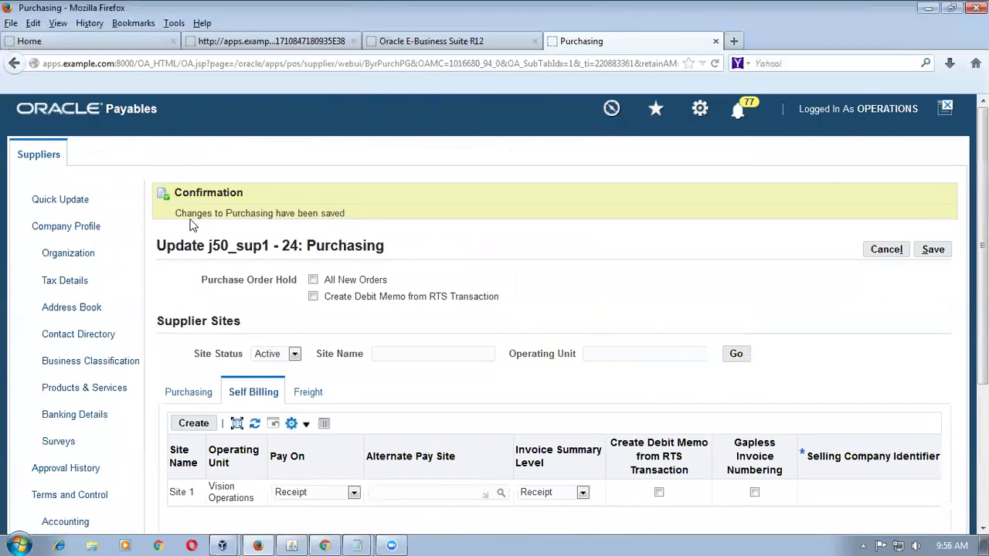
drag(187, 215, 321, 226)
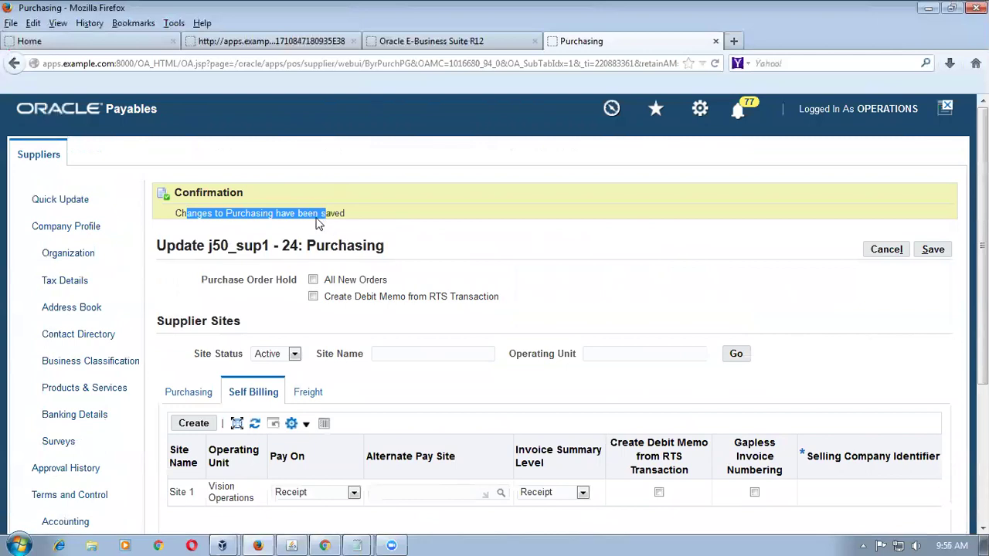
Switch to the Oracle E-Business Suite Purchasing navigator and start a standard purchase order for supplier j50_sup1.
click(292, 545)
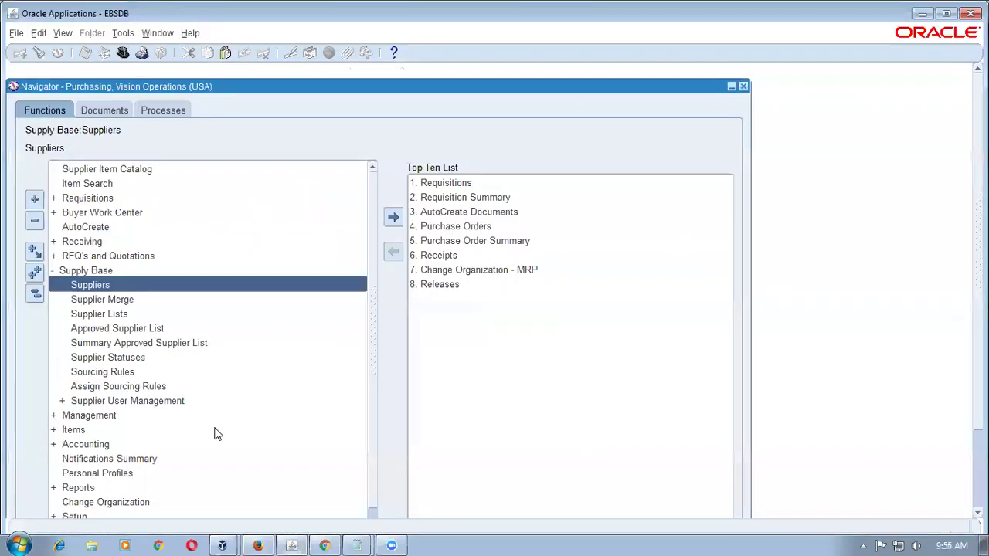
click(36, 294)
double_click(453, 226)
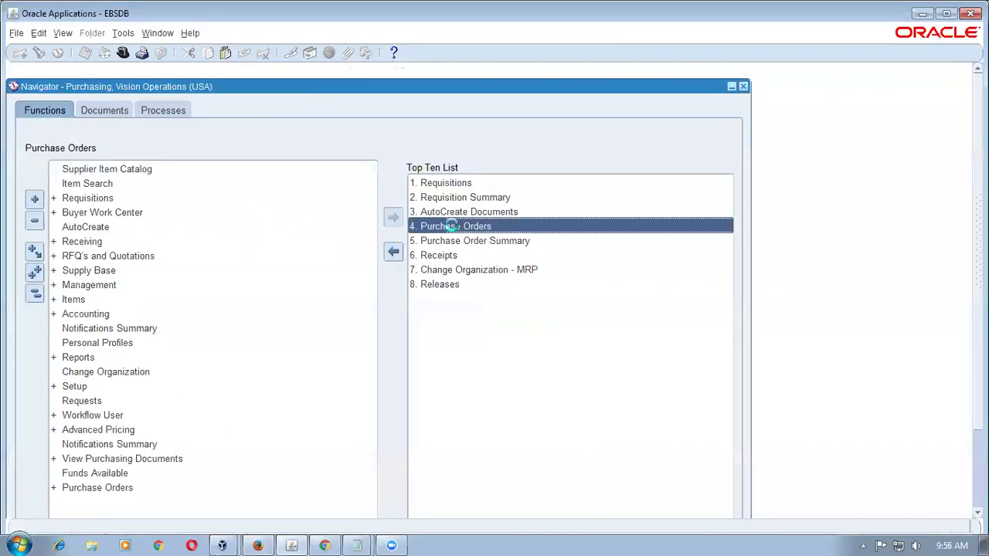
click(198, 123)
text(j50)
key(Tab)
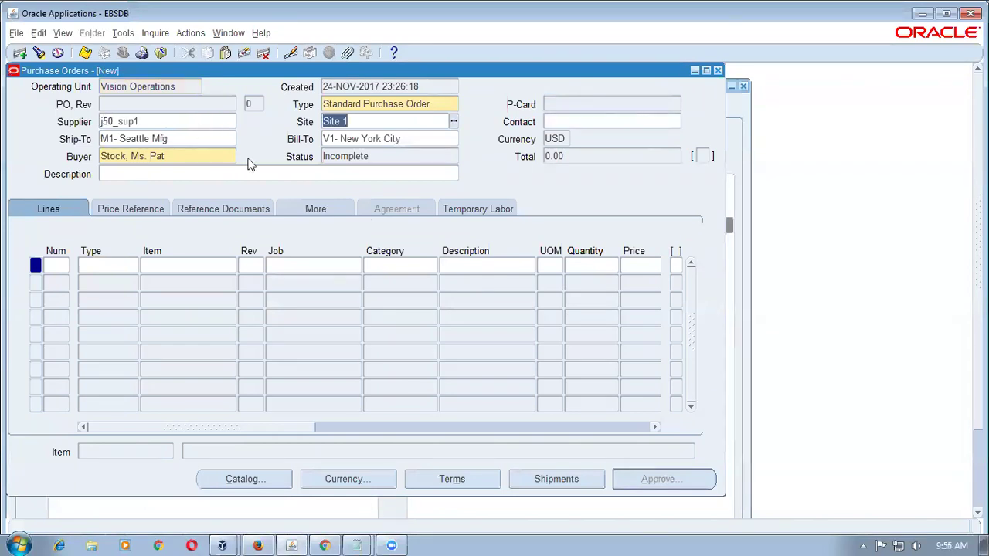
Add an order line for item j50_asset_item with quantity 100, price 1 and promised date 24-NOV-2017.
click(190, 264)
text(j)
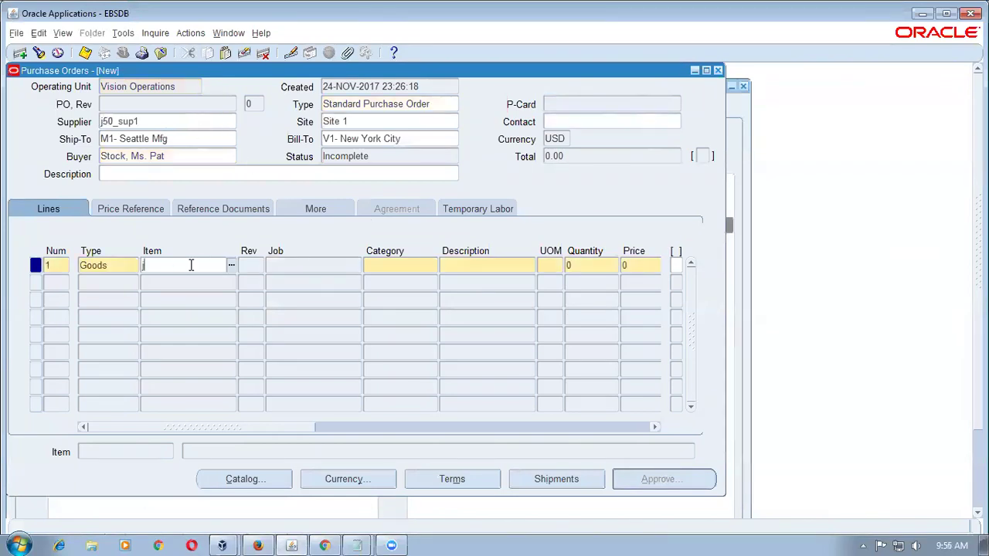
text(50)
key(Tab)
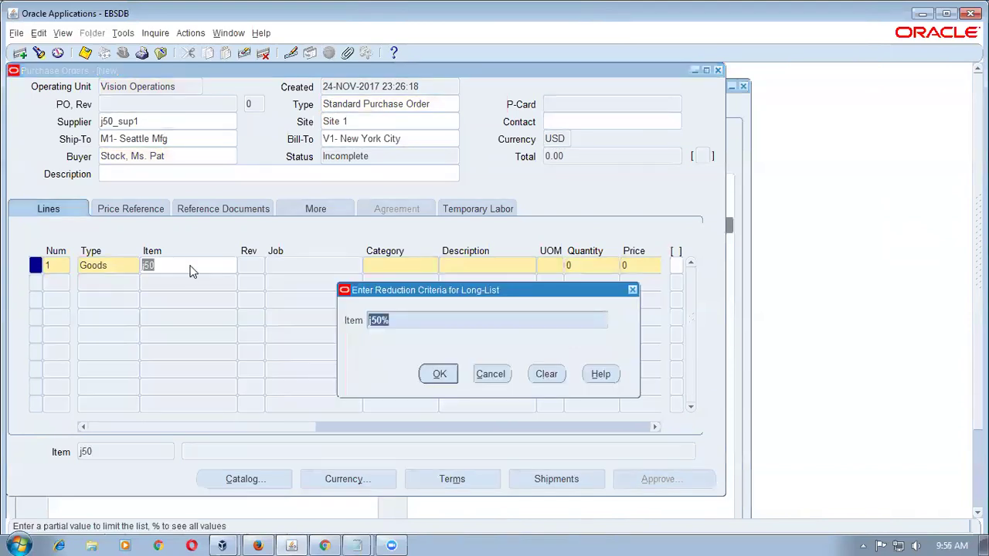
key(Return)
double_click(191, 271)
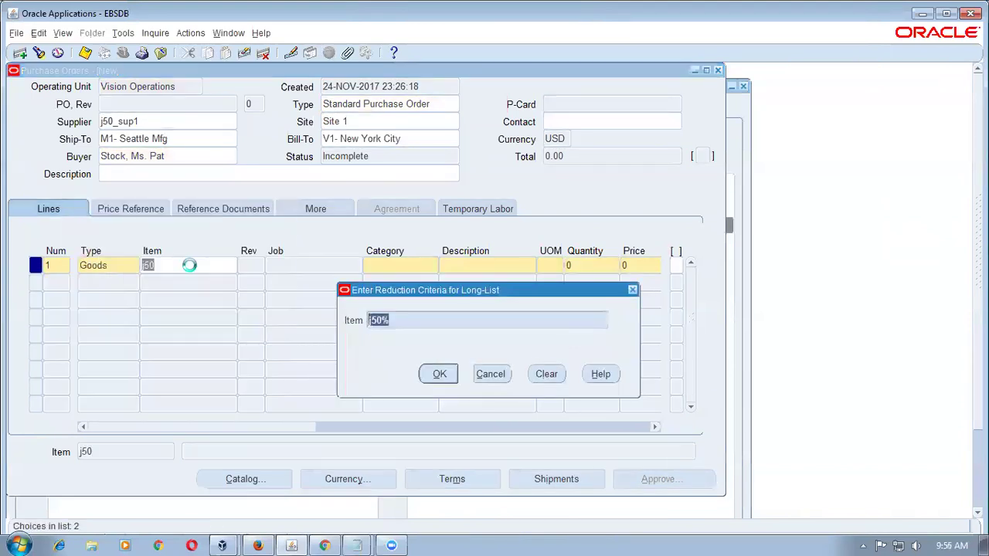
click(584, 264)
text(100)
key(Tab)
key(Tab)
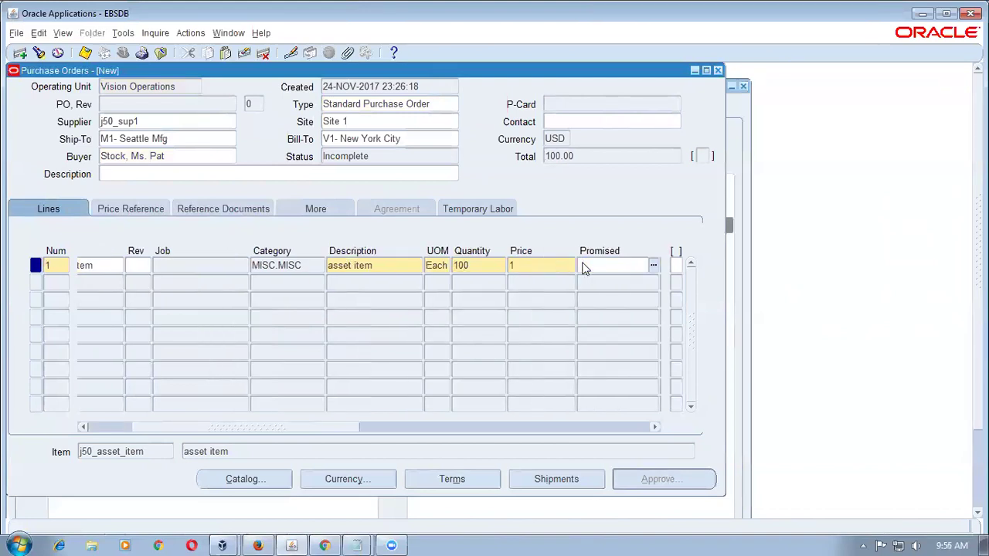
key(Tab)
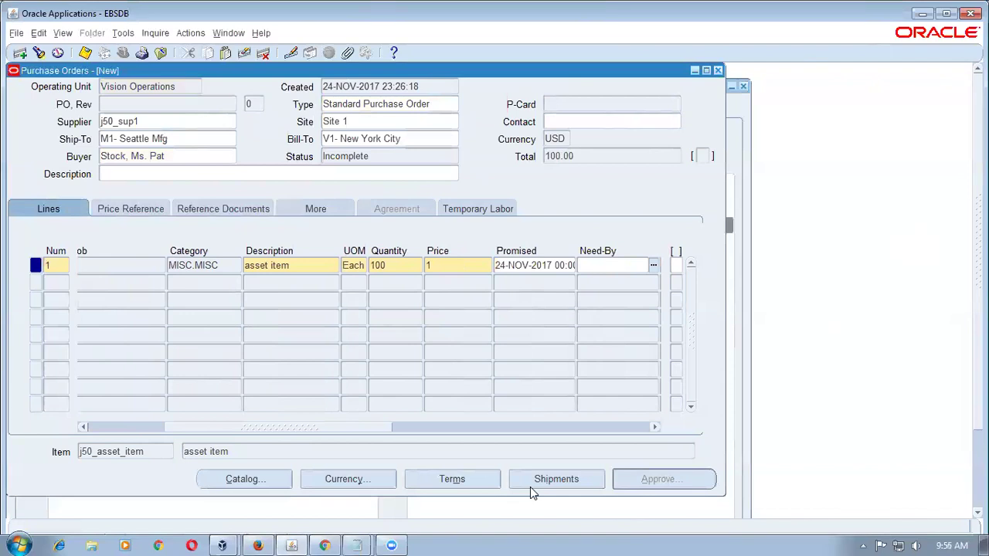
Check the Pay On setting in the order's terms and the receiving controls of its shipment.
click(301, 210)
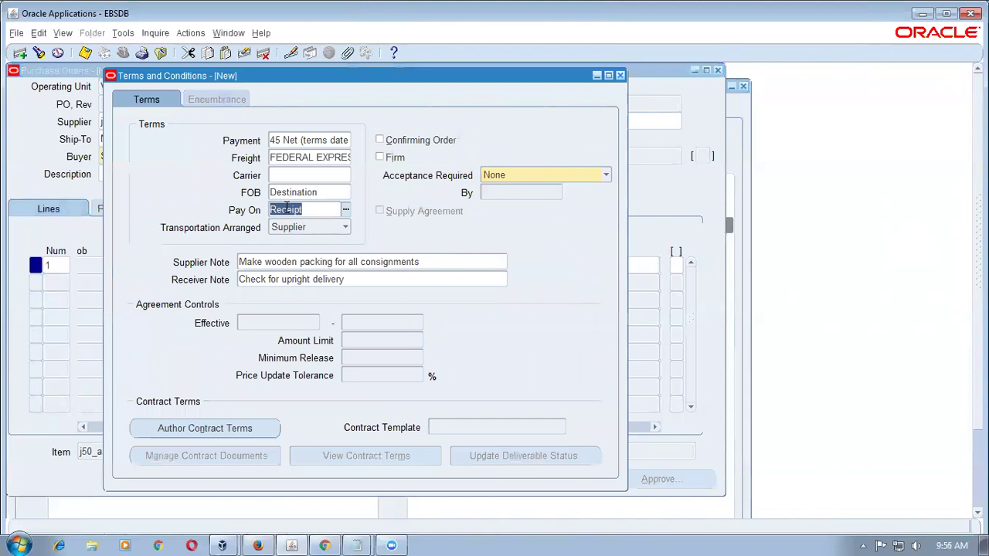
click(620, 75)
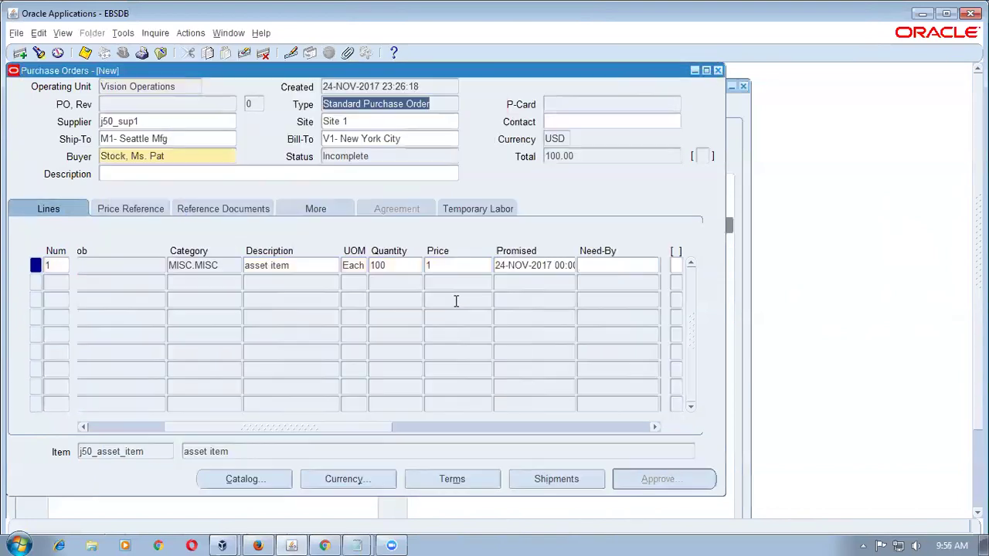
click(446, 265)
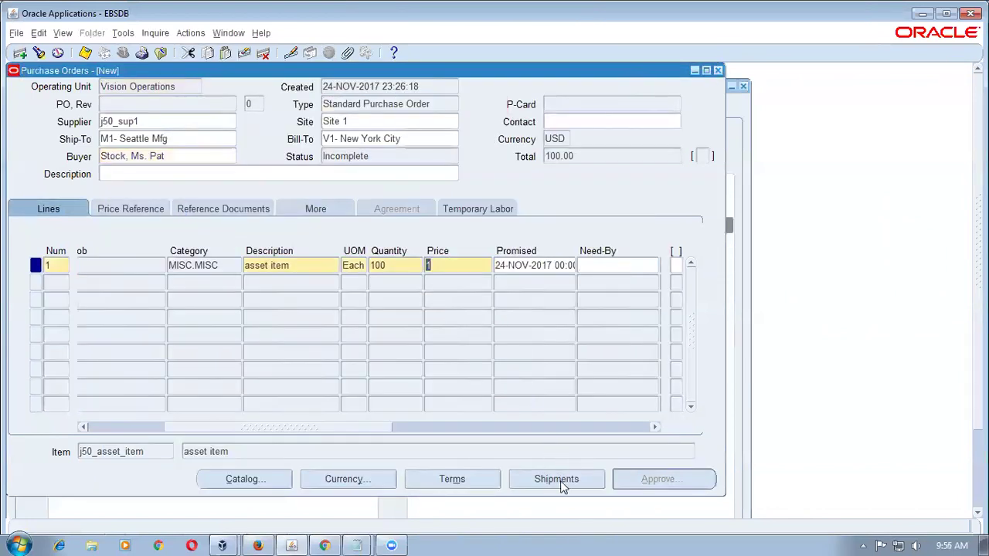
click(559, 480)
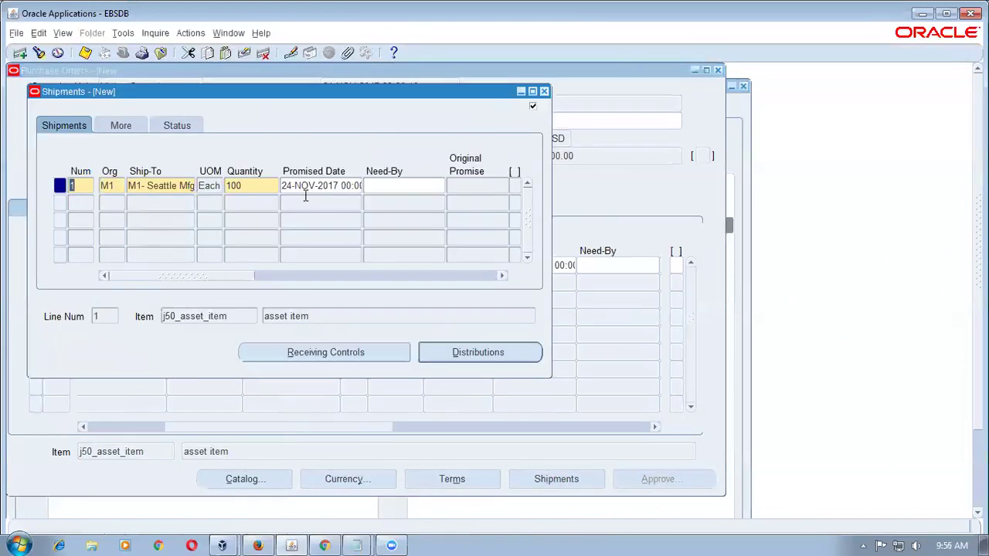
click(320, 354)
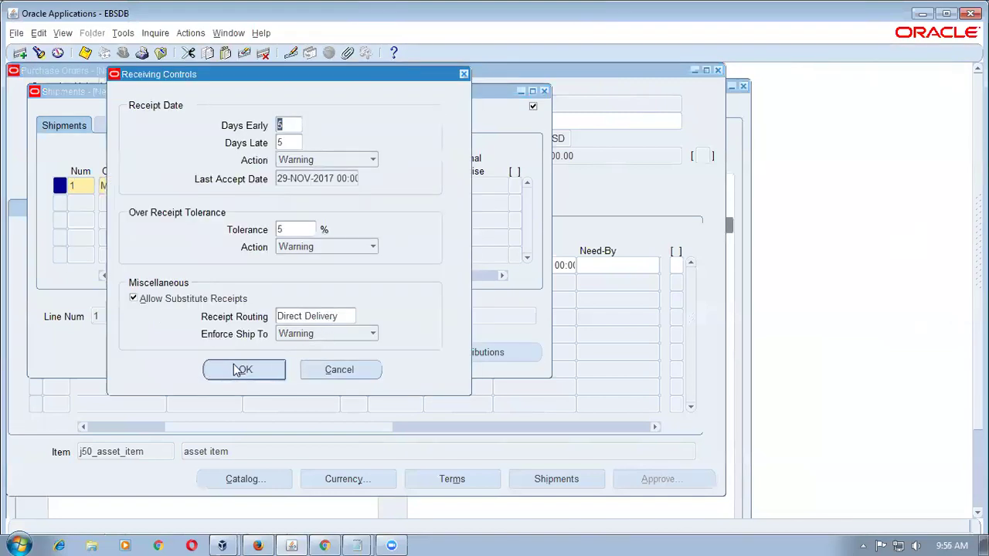
click(242, 369)
click(543, 91)
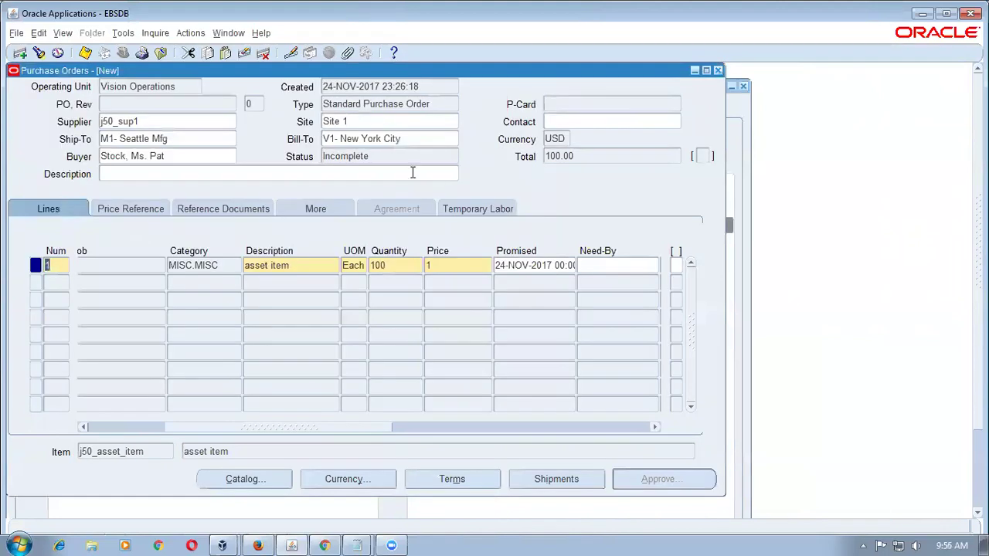
Save the purchase order, submit it for approval and close the order form.
click(175, 122)
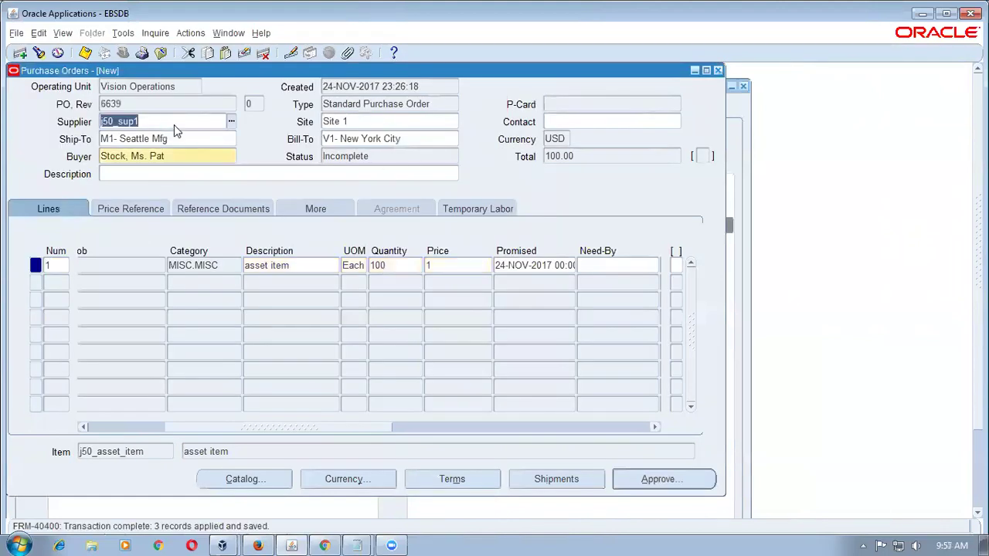
click(670, 491)
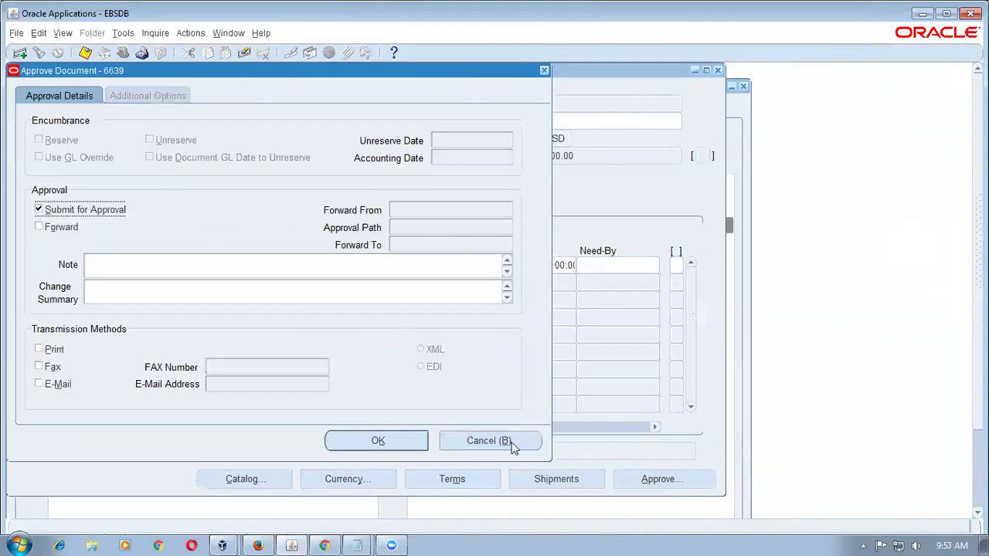
click(381, 438)
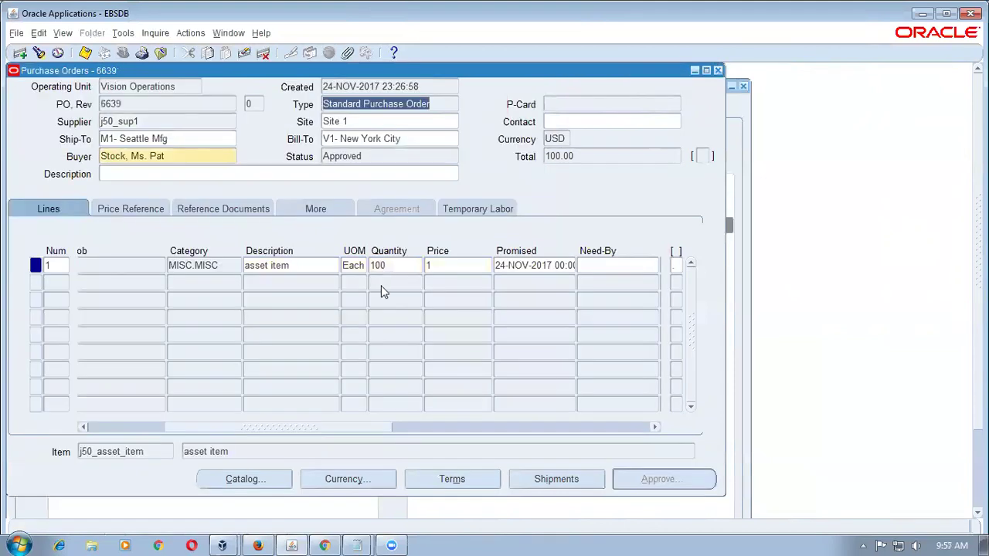
click(717, 71)
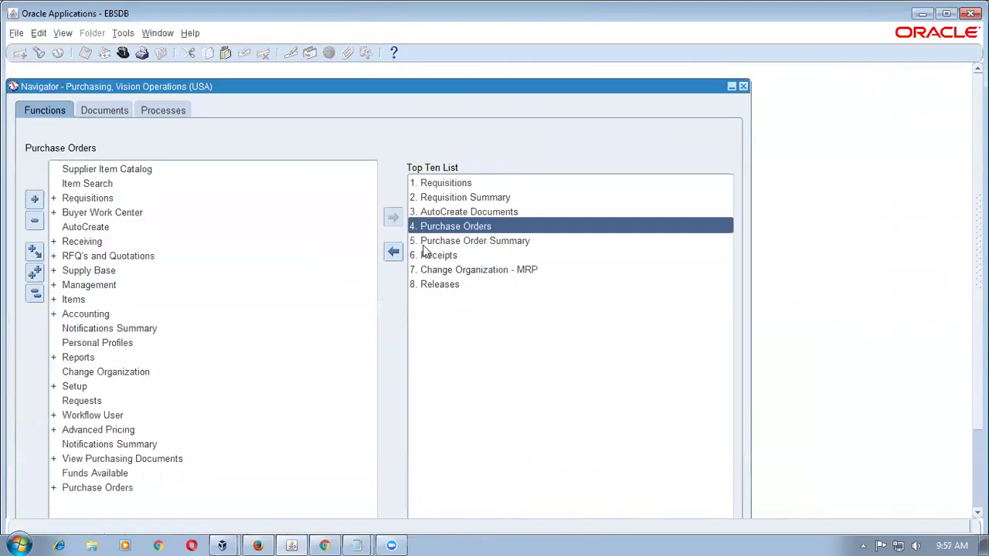
Switch the responsibility to System Administrator.
click(278, 271)
key(alt+f)
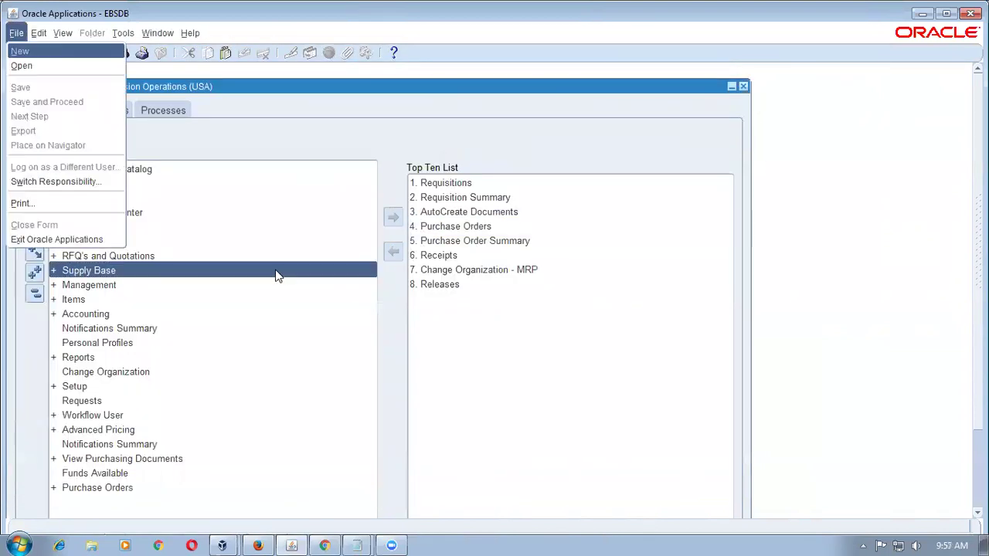
text(ws)
key(End)
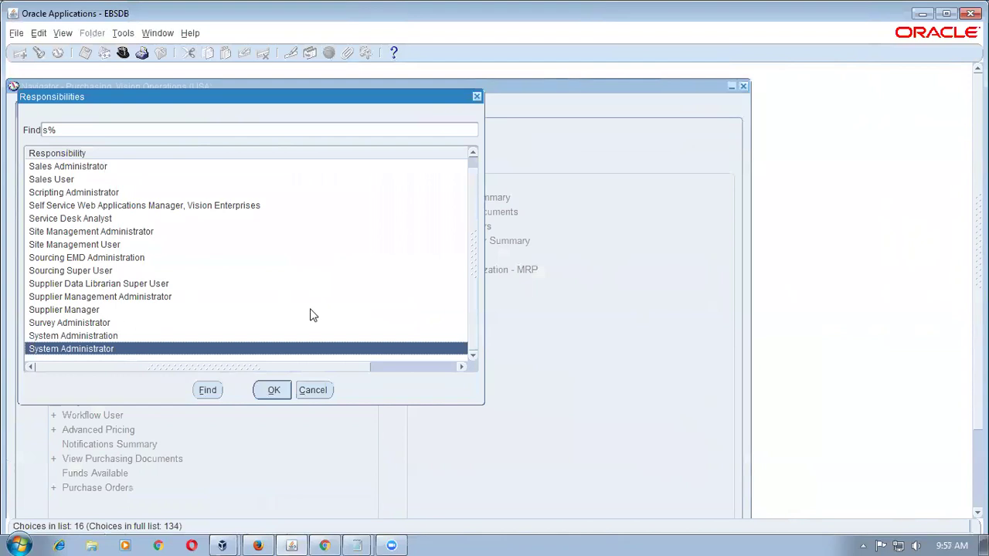
key(Return)
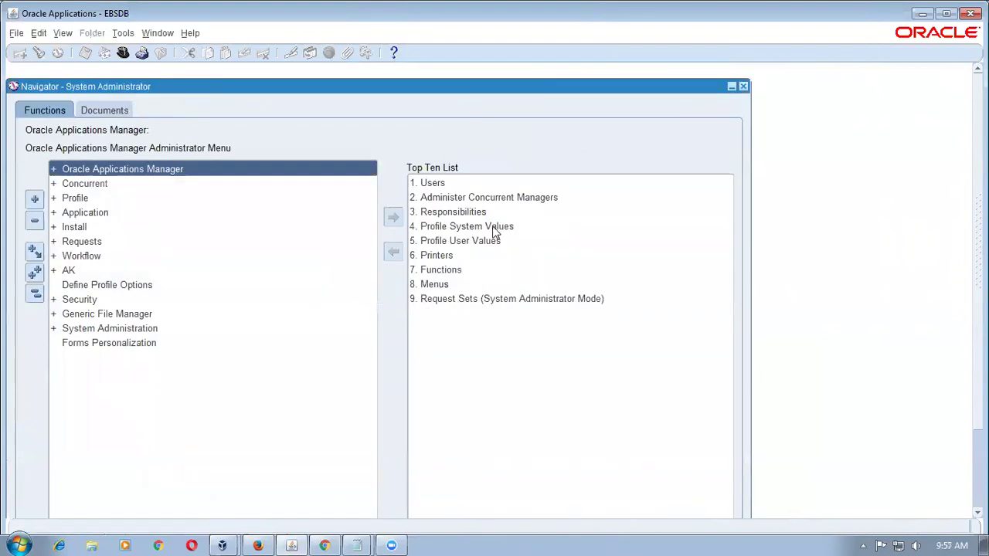
Search the system profile values at site level for po%pref% to check the ERS invoice number prefix.
double_click(498, 224)
click(285, 286)
text(p)
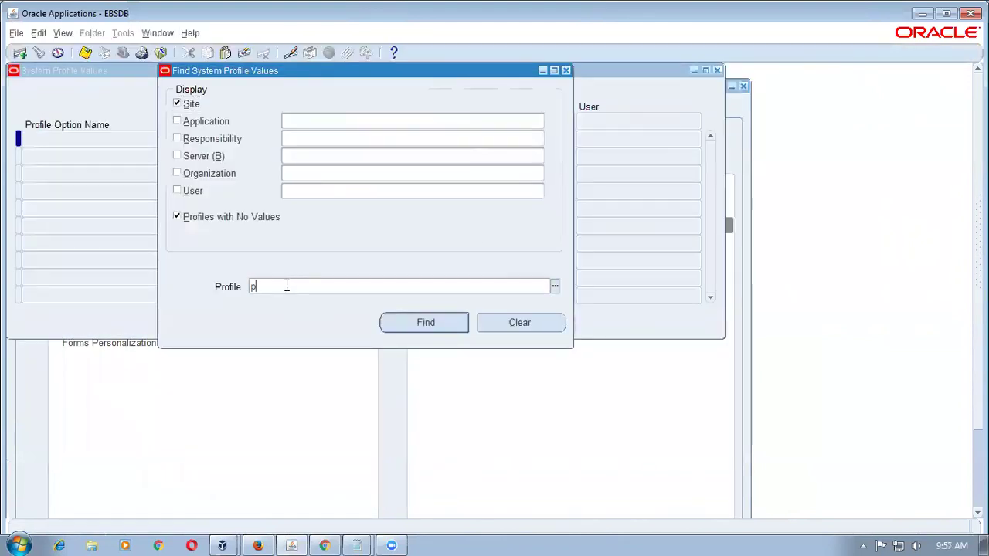
text(o%pref)
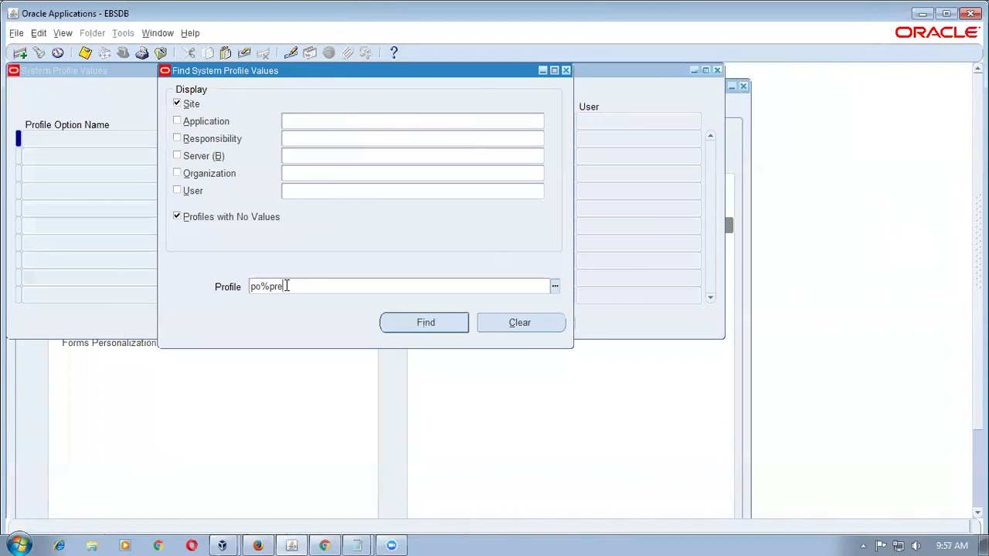
text(%)
key(Return)
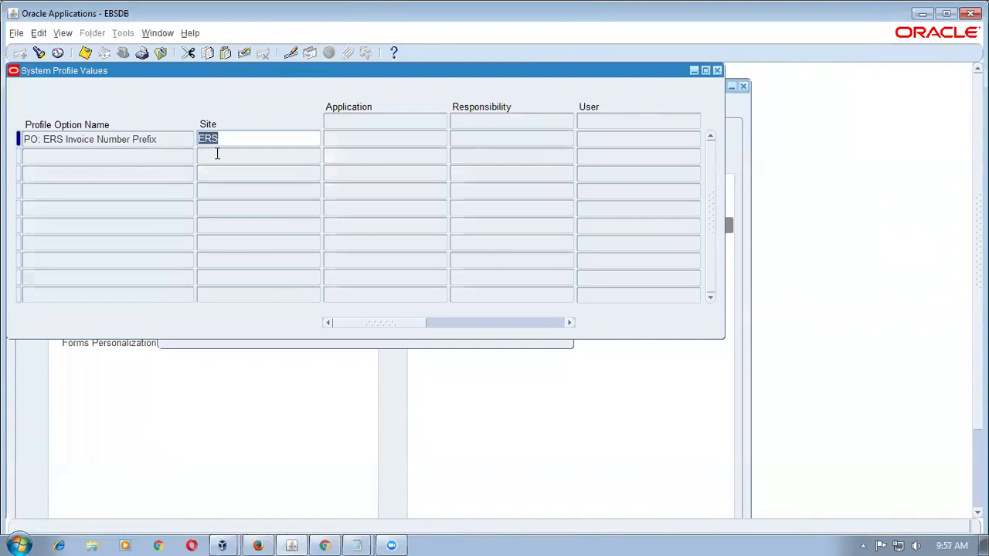
Set the site value of the PO: ERS Invoice Number Prefix profile to Tata_ and save it.
text(Tata_)
key(ctrl+s)
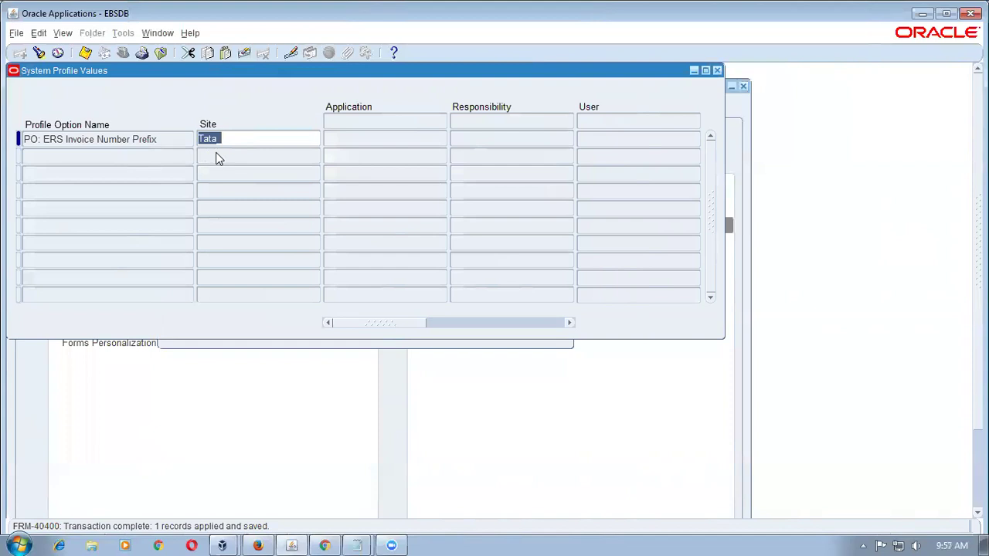
click(103, 139)
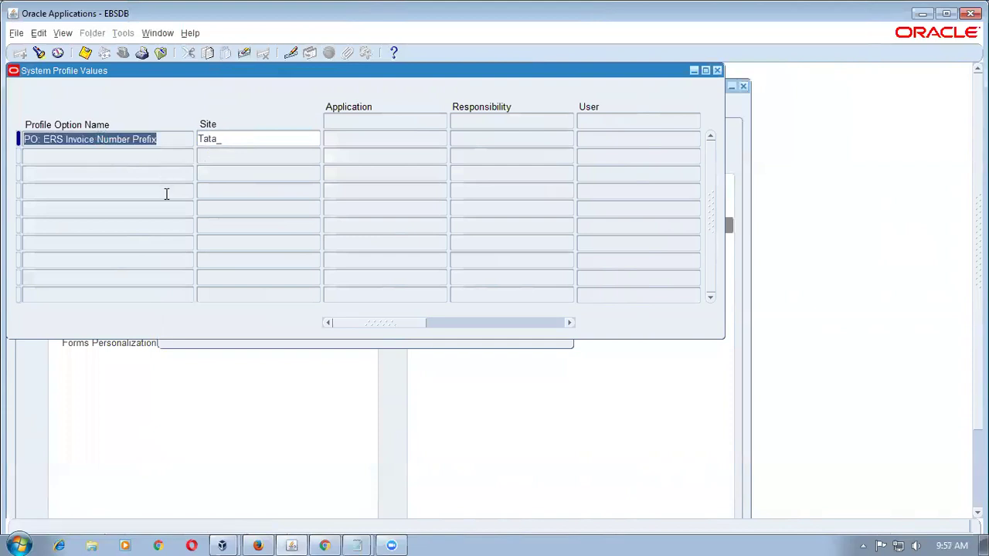
Close the system profile values and switch the responsibility to Purchasing, Vision Operations (USA).
click(717, 70)
click(177, 319)
key(alt+f)
key(w)
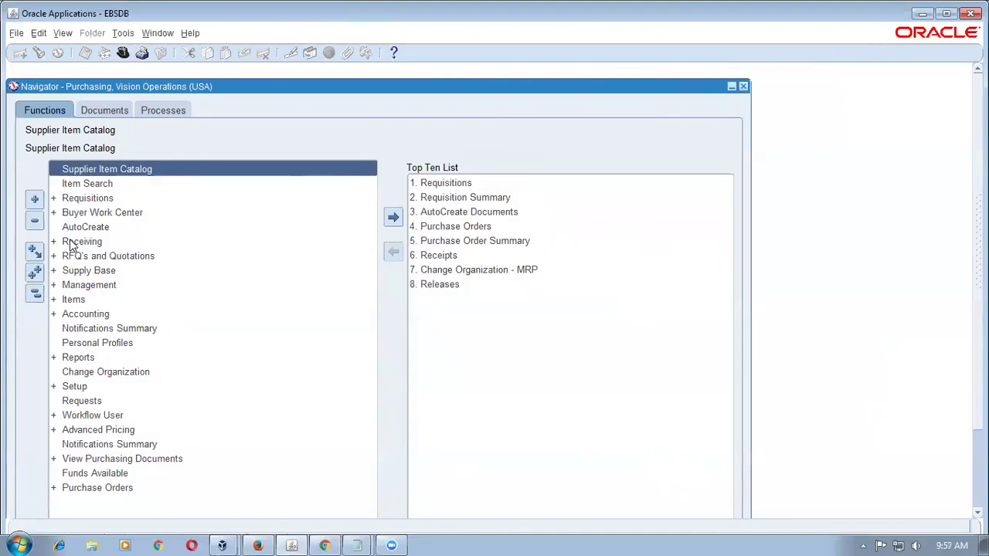
Reopen the approved purchase order for j50_sup1 to look up its number, and return to the Purchasing navigator.
double_click(463, 226)
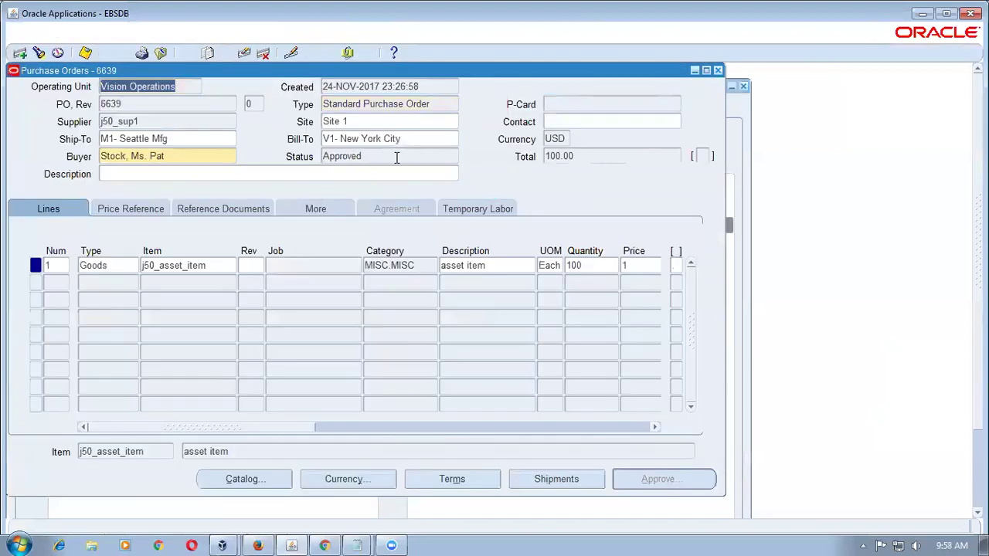
double_click(166, 104)
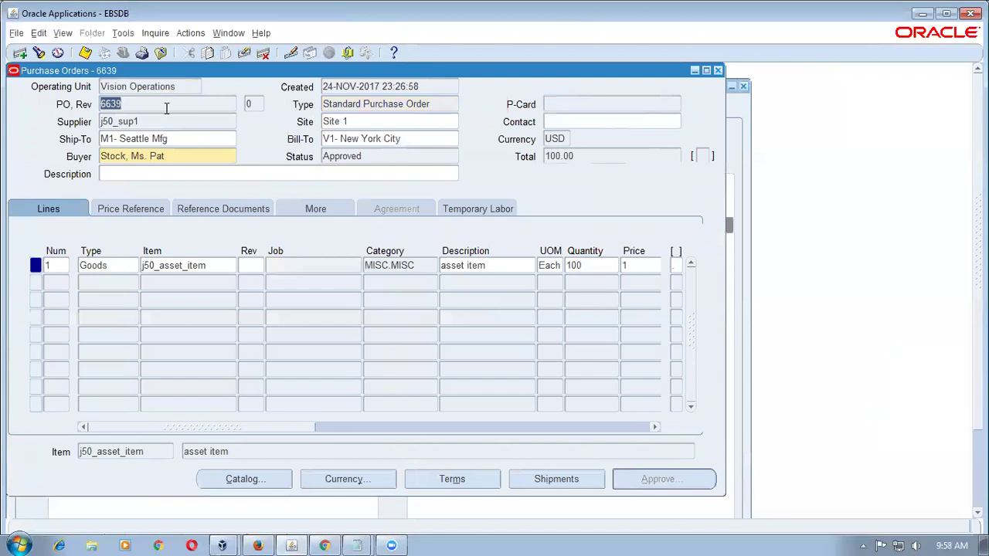
click(230, 33)
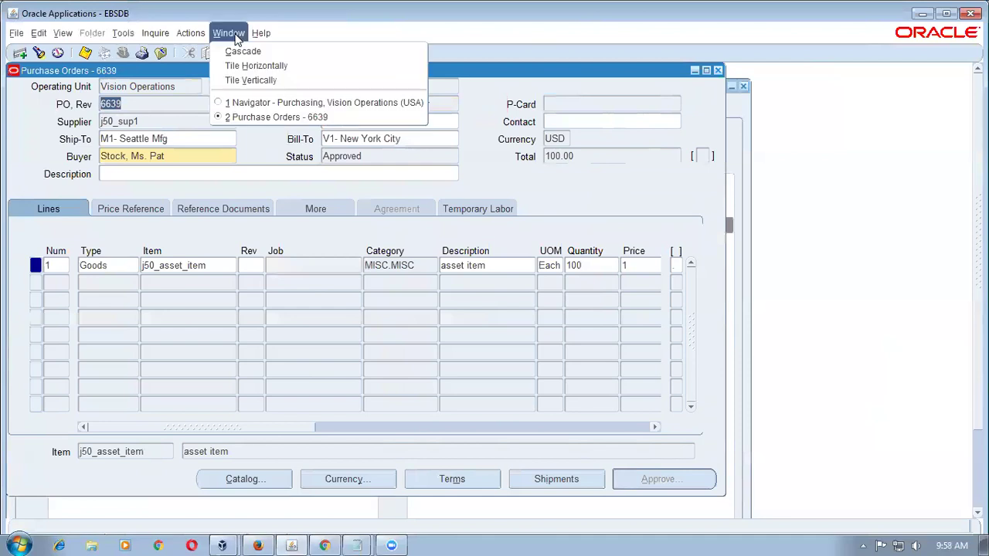
click(243, 102)
click(123, 33)
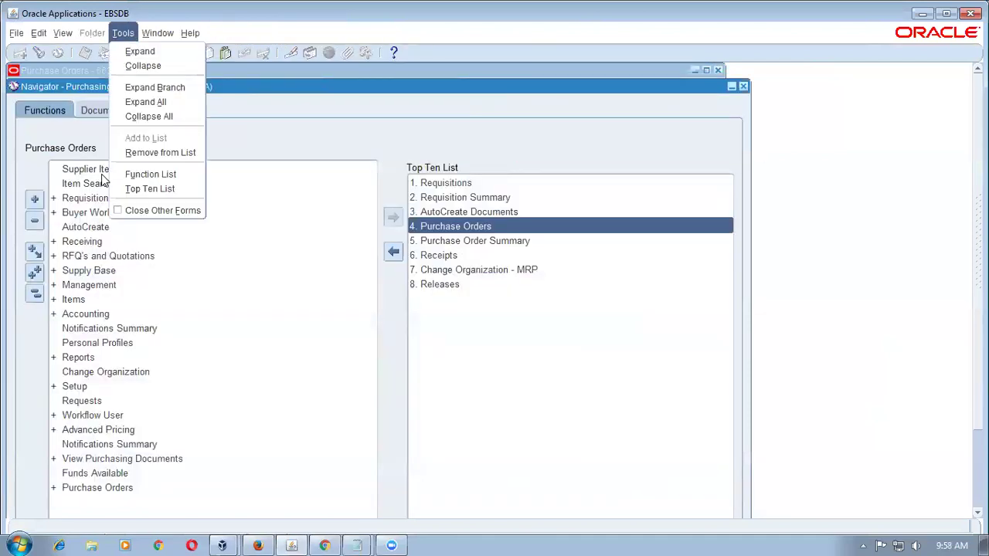
key(Escape)
Open the Receipts form under Receiving for organization M1, Seattle Manufacturing.
double_click(102, 242)
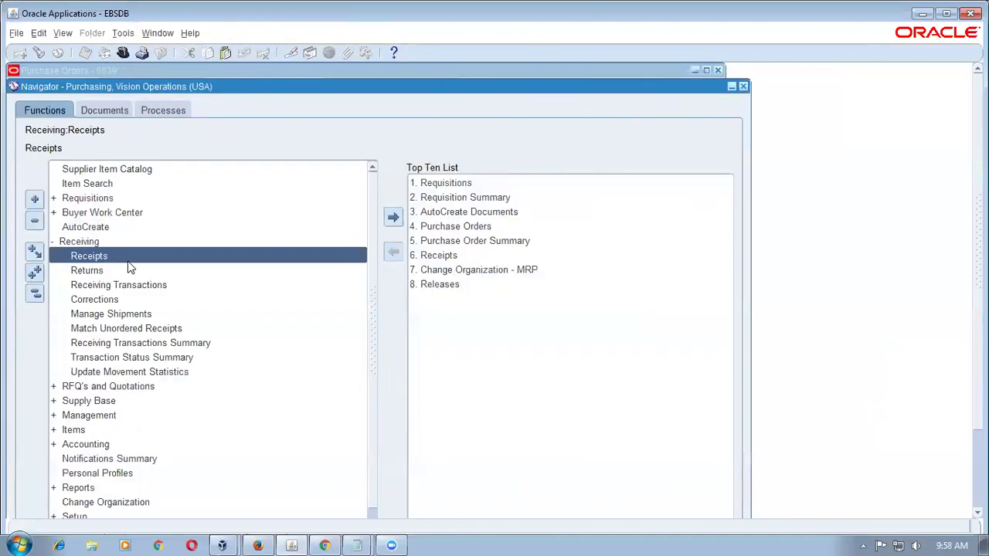
double_click(128, 256)
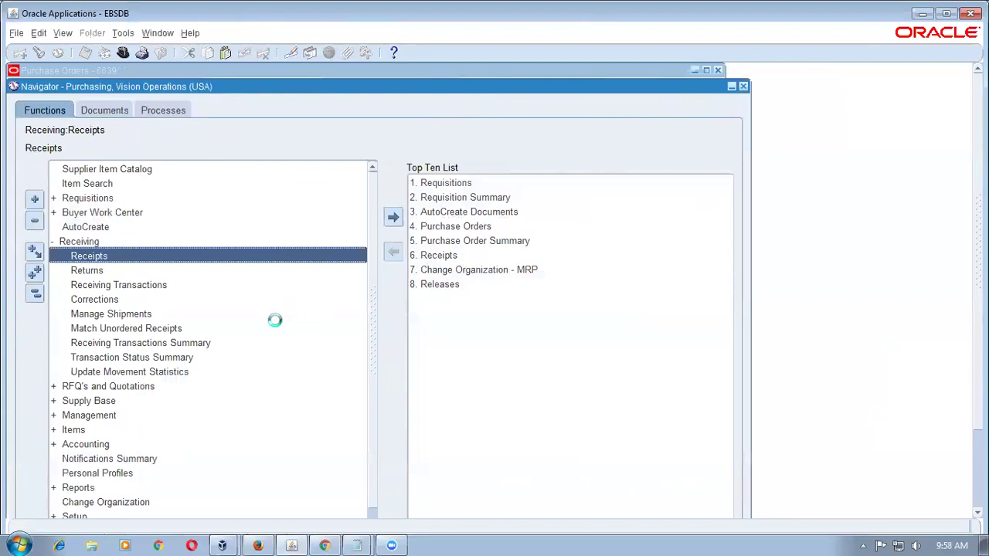
text(m%)
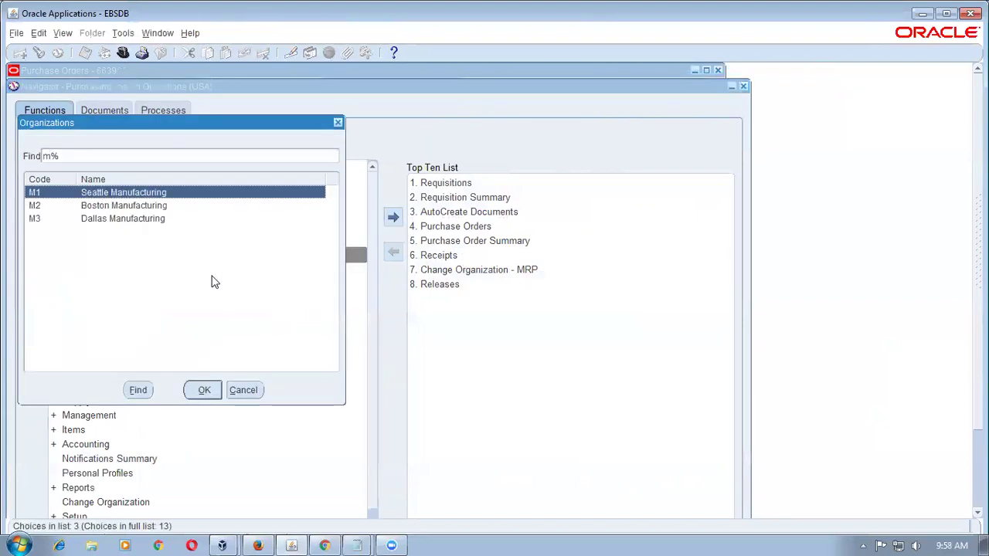
key(Return)
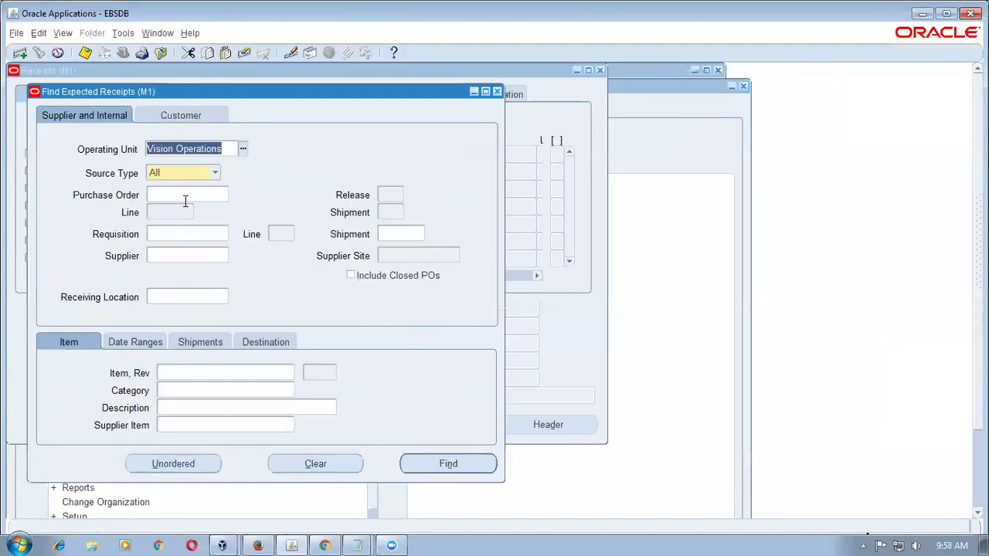
Find the expected receipts in Vision Operations by entering the approved purchase order's number.
click(184, 195)
text(6639)
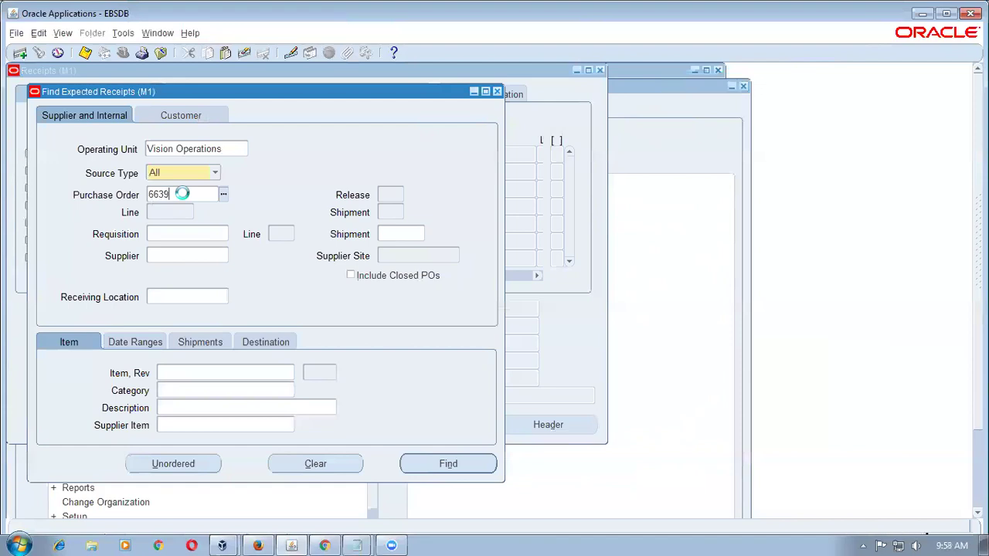
key(Tab)
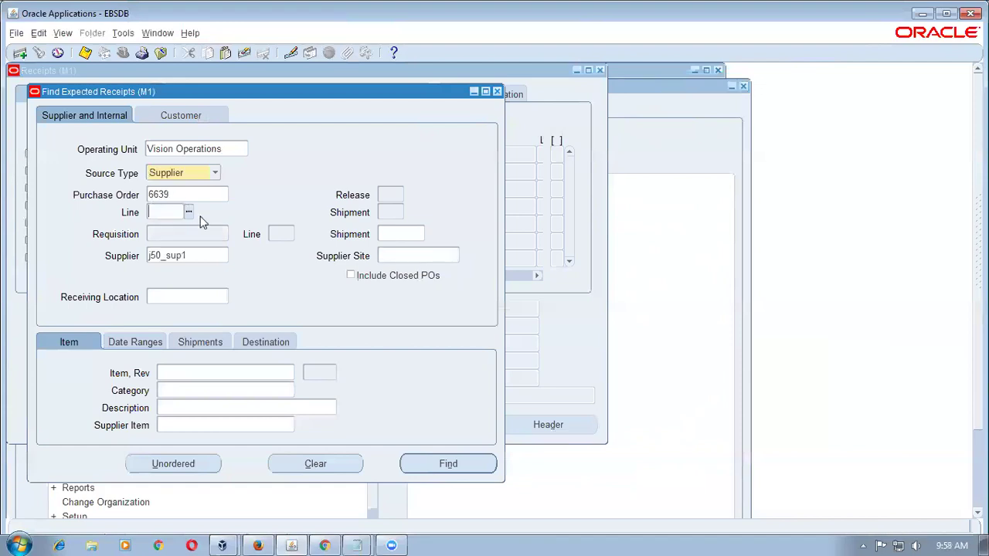
click(452, 464)
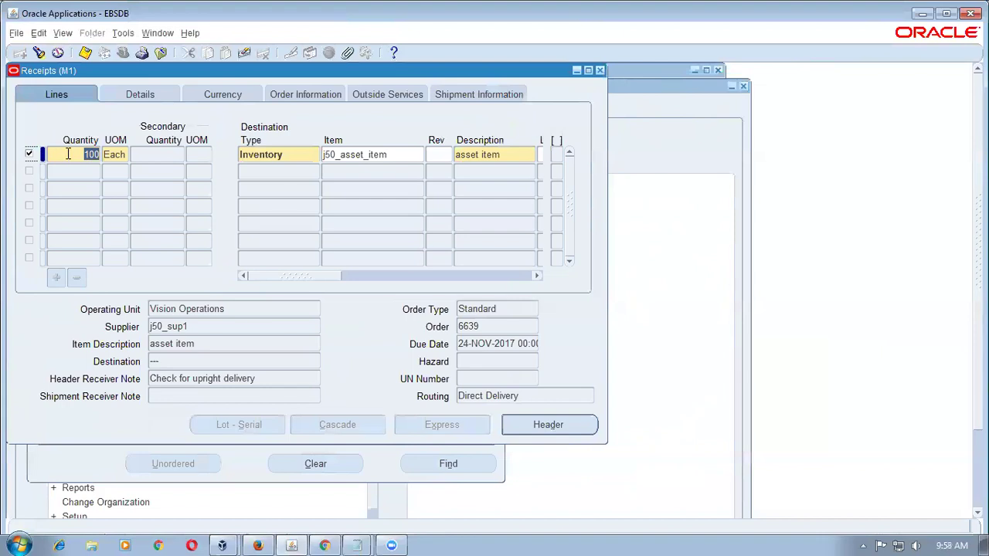
Receive a quantity of 20 of j50_asset_item into the Stores subinventory and save the receipt.
text(20)
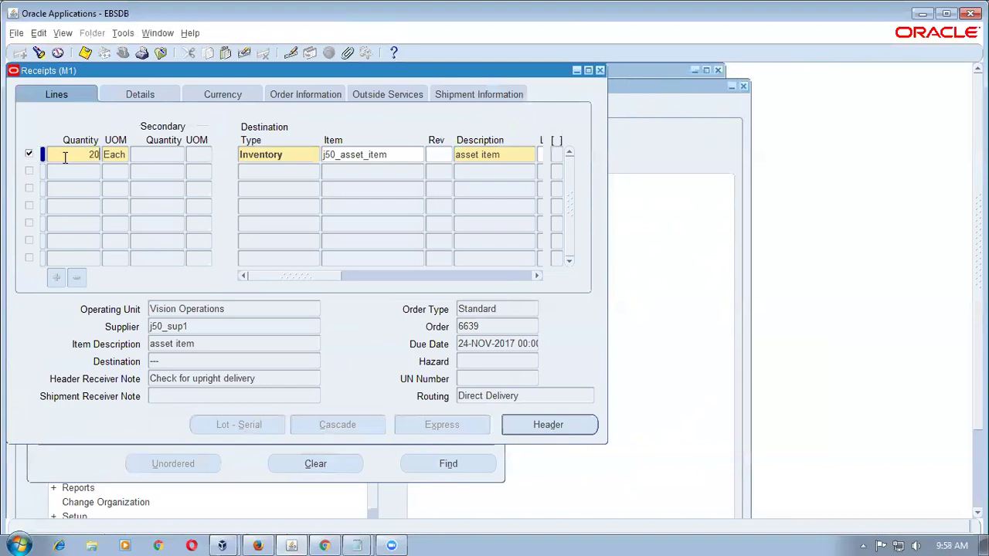
key(Tab)
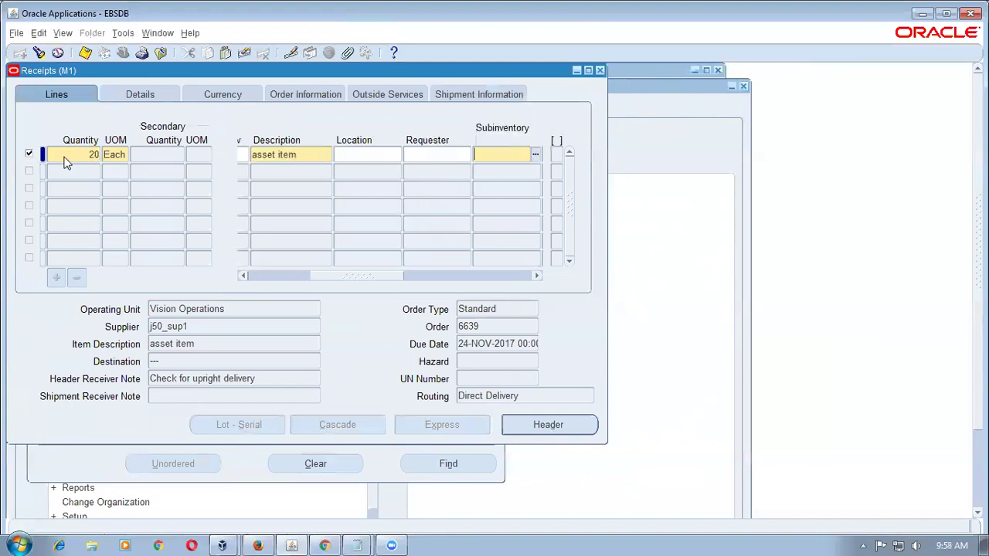
text(s)
text(ot)
key(BackSpace)
key(BackSpace)
text(tores)
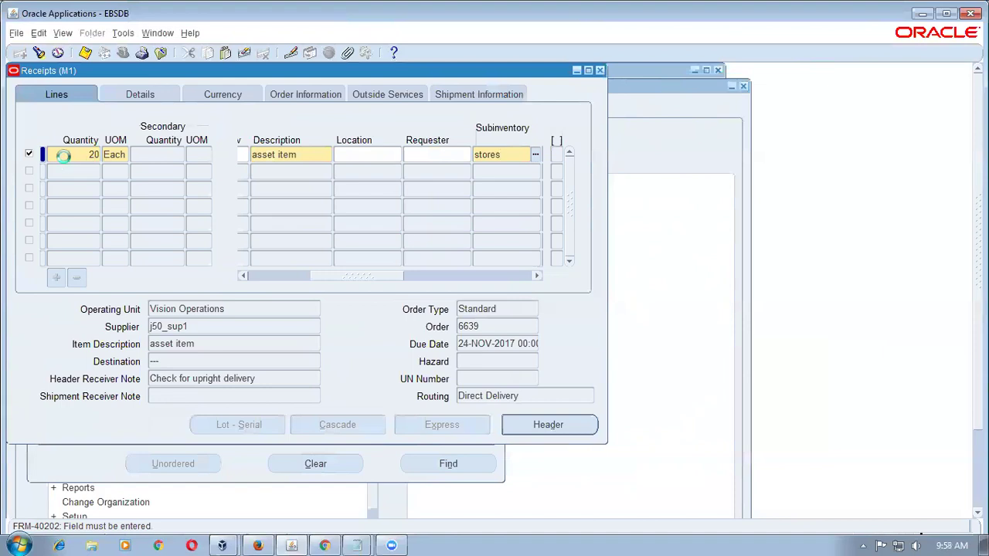
key(Tab)
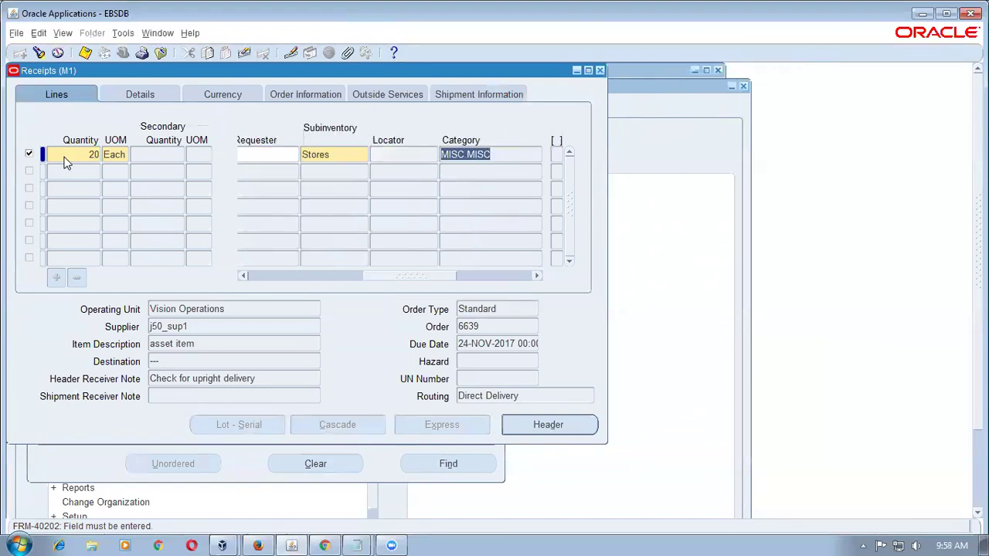
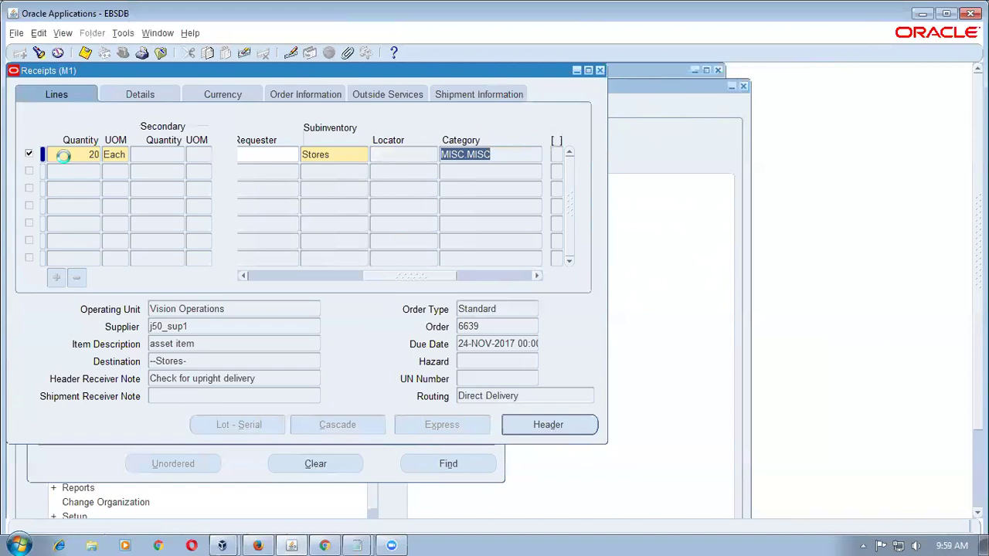
List all of my concurrent requests from the last 7 days.
key(alt+v)
key(r)
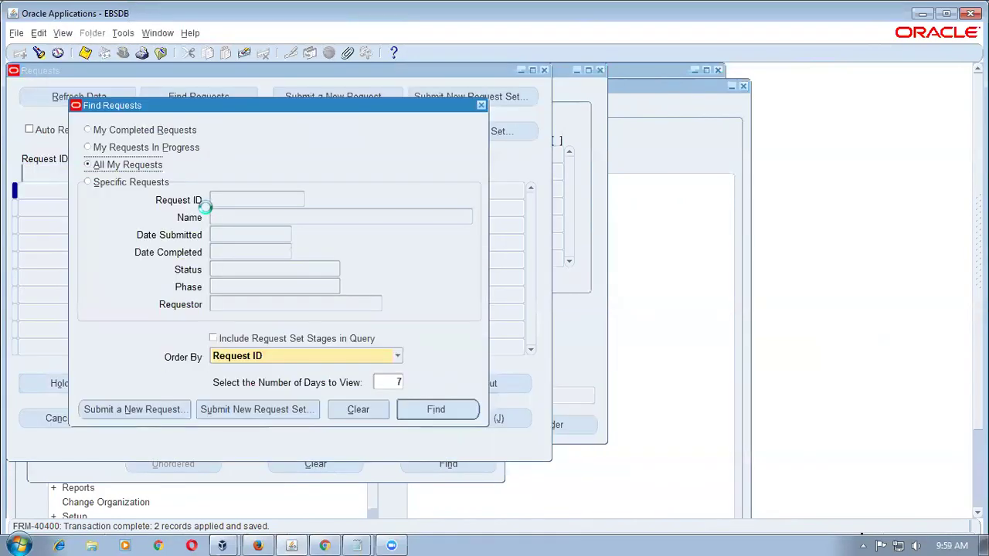
key(Return)
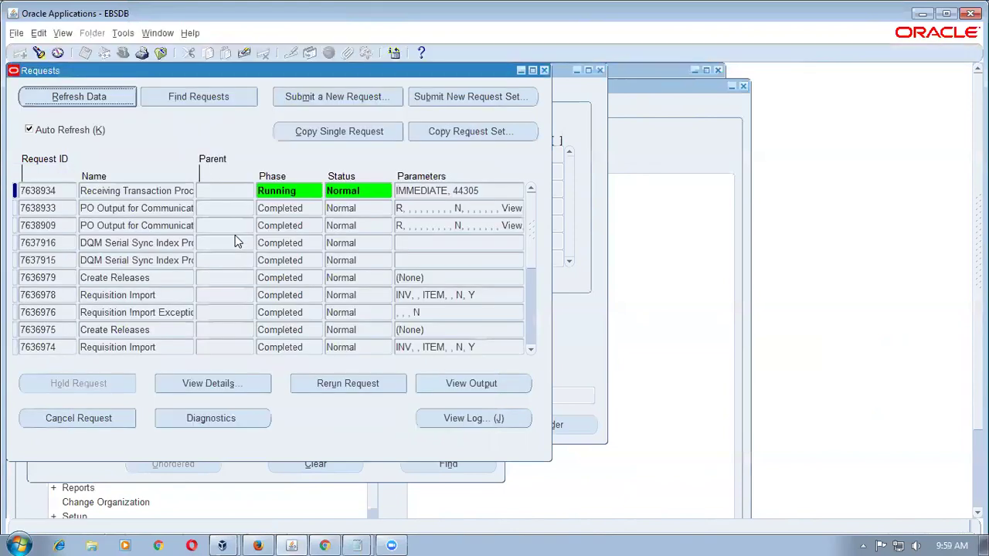
Refresh the request list repeatedly to monitor the Receiving Transaction Processor and check for the Pay On Receipt request.
click(78, 98)
click(78, 98)
click(78, 98)
click(78, 98)
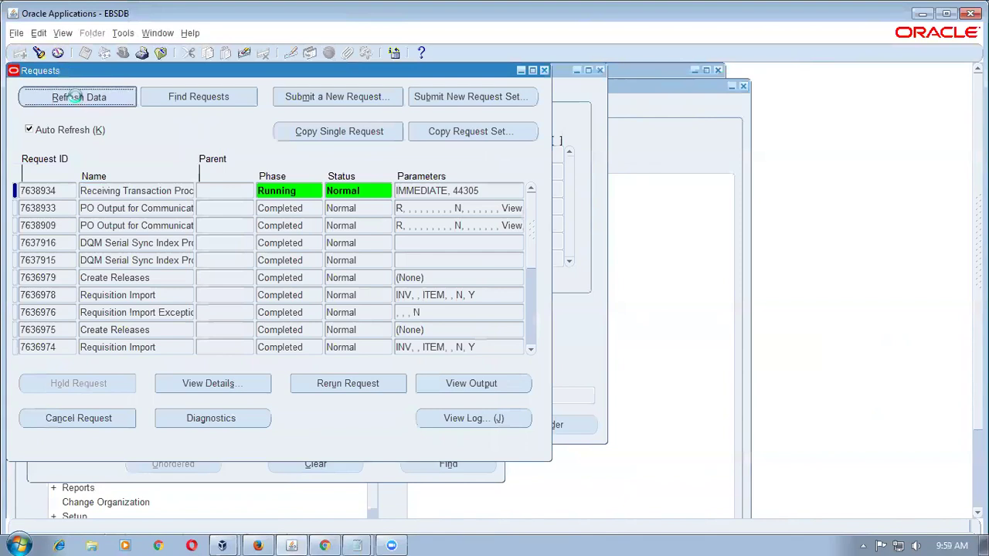
click(78, 98)
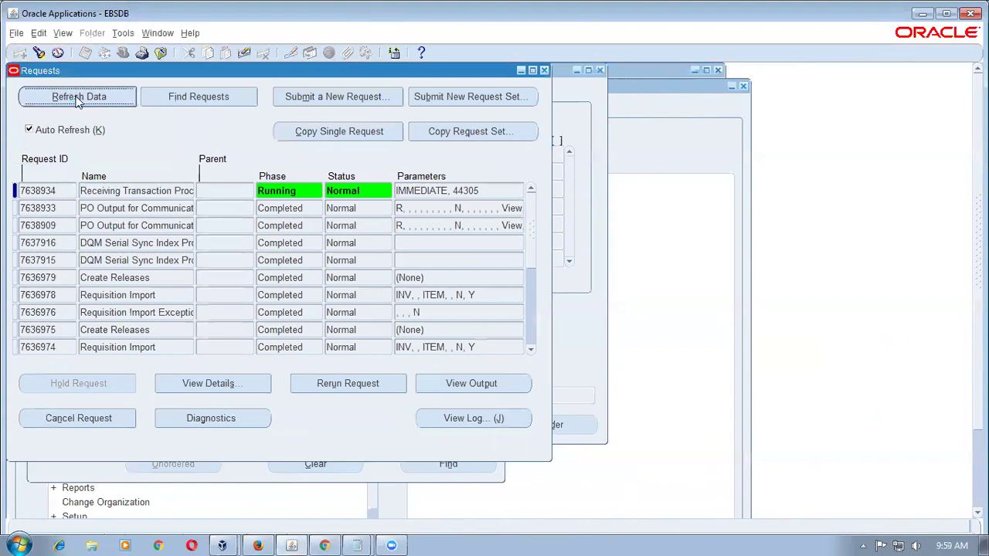
click(78, 98)
click(78, 98)
click(78, 98)
click(78, 98)
click(78, 98)
click(78, 98)
click(78, 99)
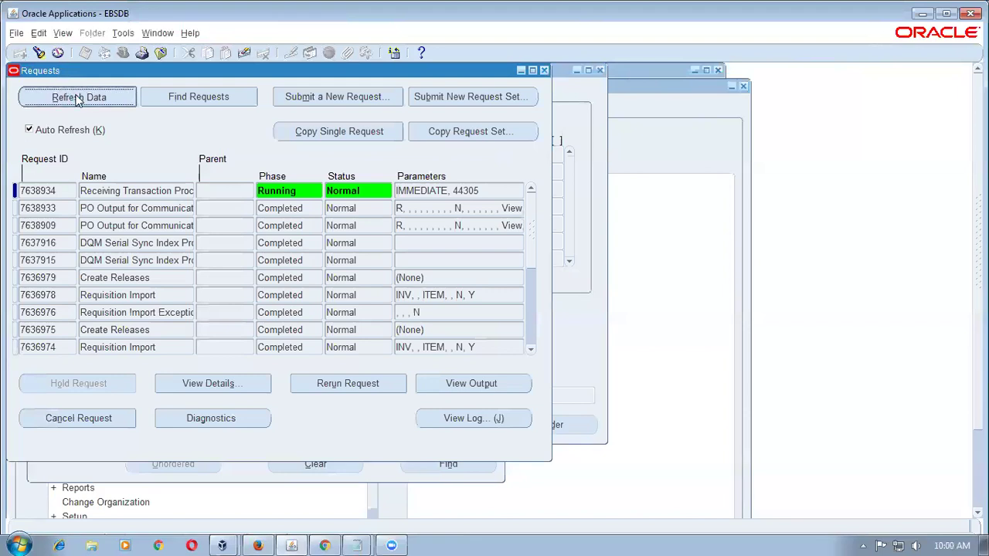
click(76, 96)
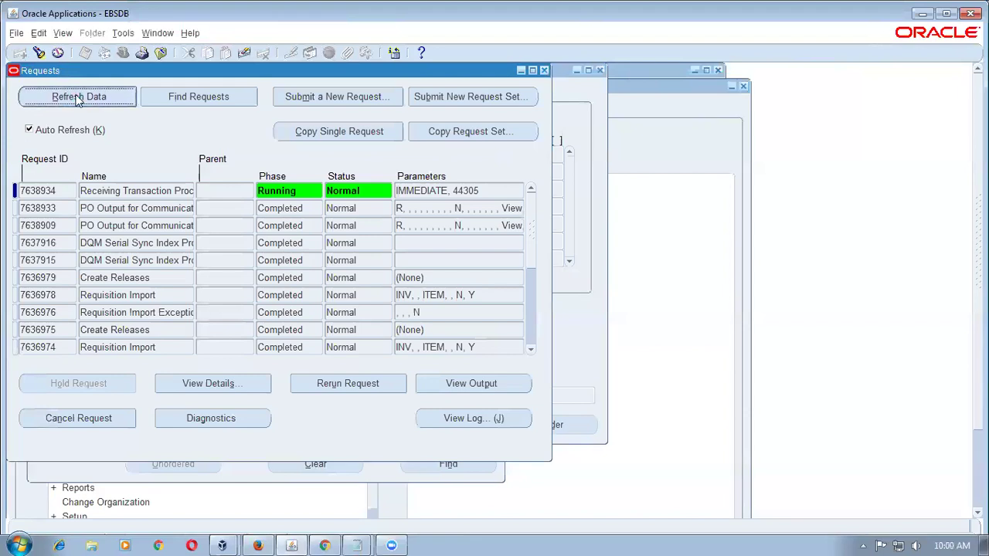
click(77, 99)
click(77, 99)
click(77, 97)
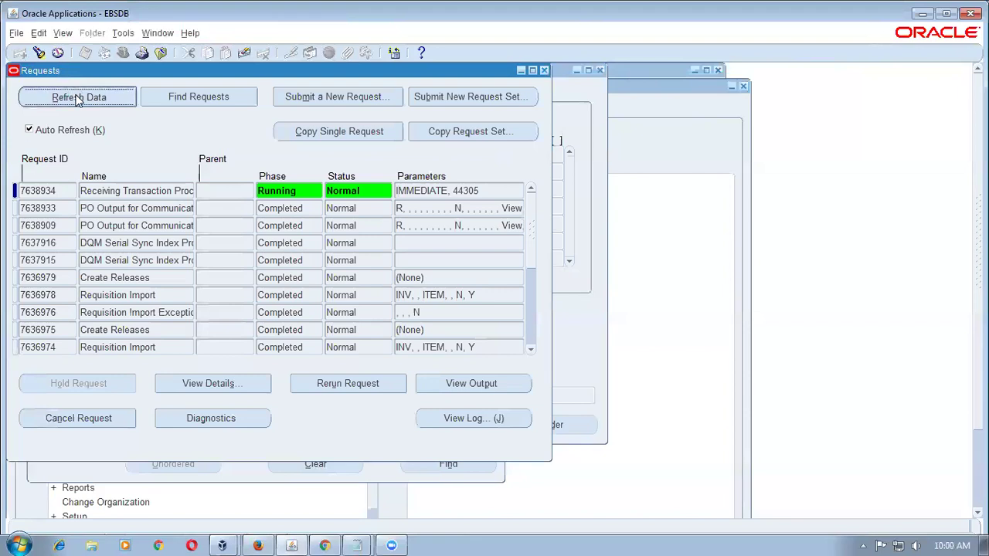
click(77, 98)
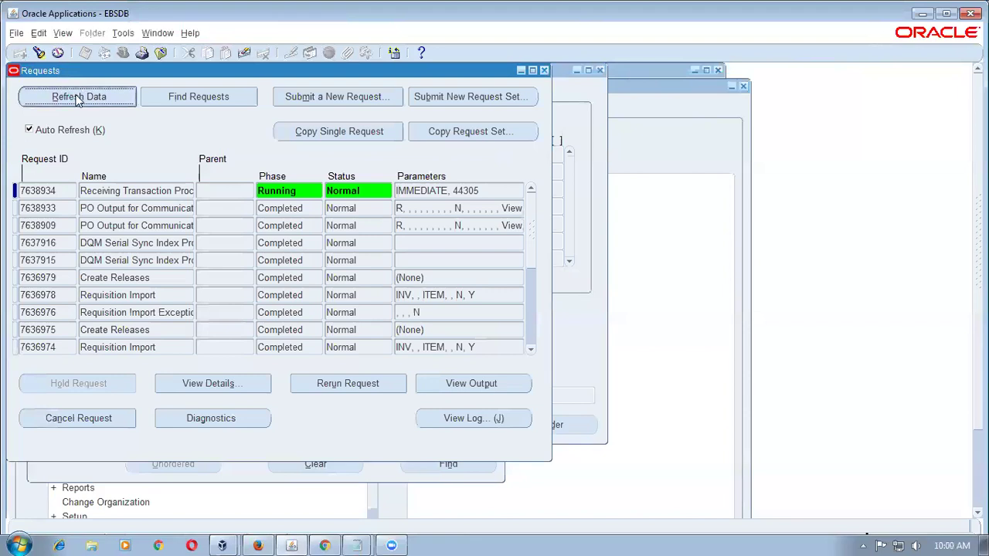
click(77, 98)
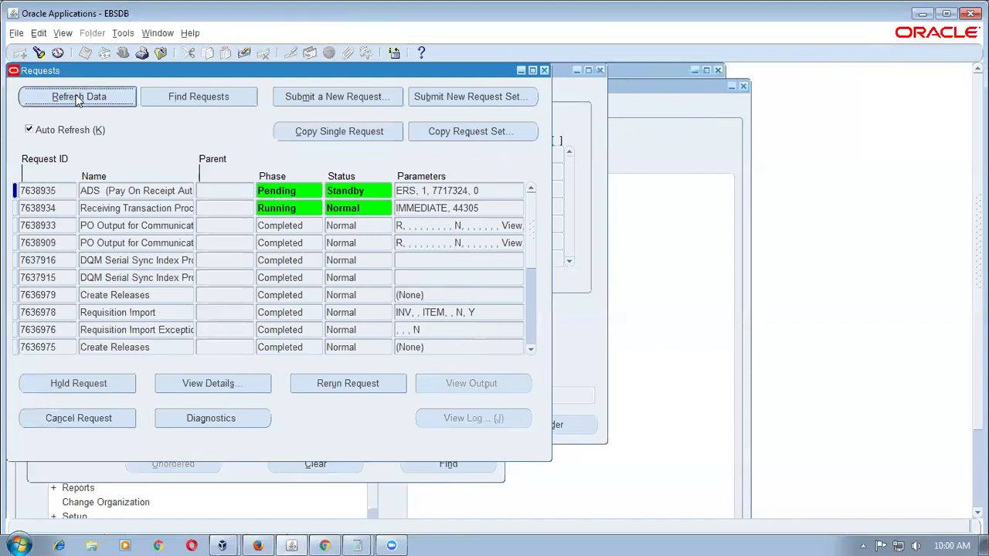
Examine the receiving, material cost, Pay On Receipt and Payables Open Interface Import requests, refreshing the list to check their phases.
click(112, 195)
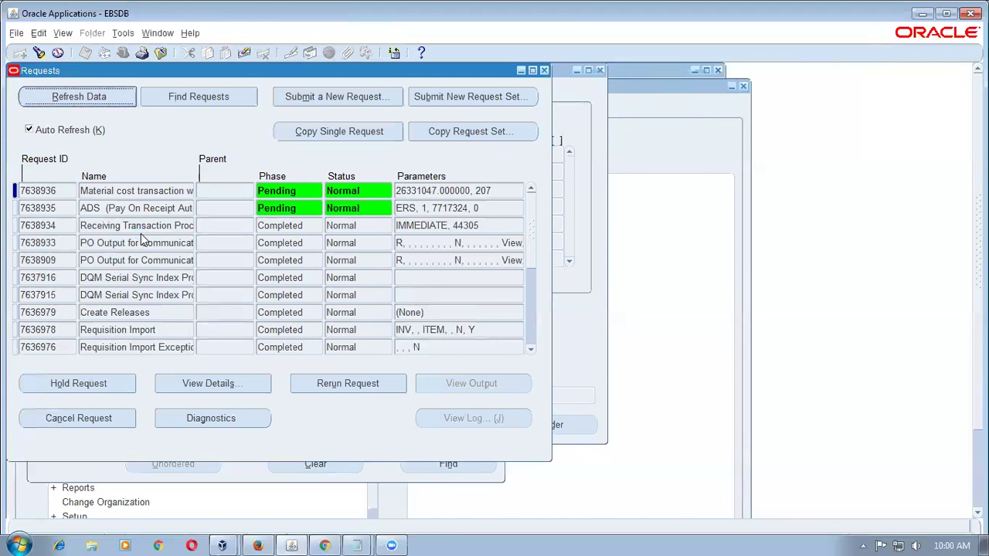
click(150, 209)
click(150, 209)
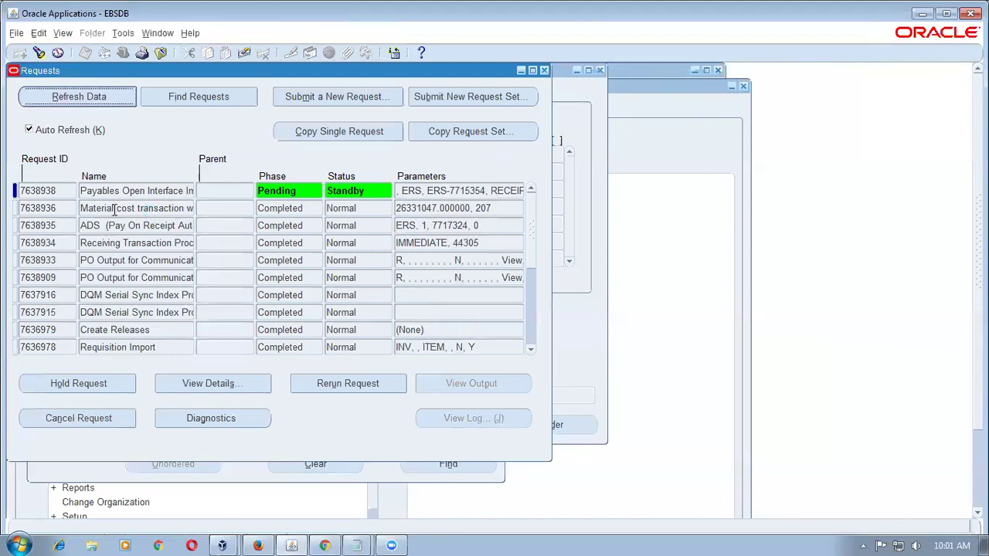
click(129, 190)
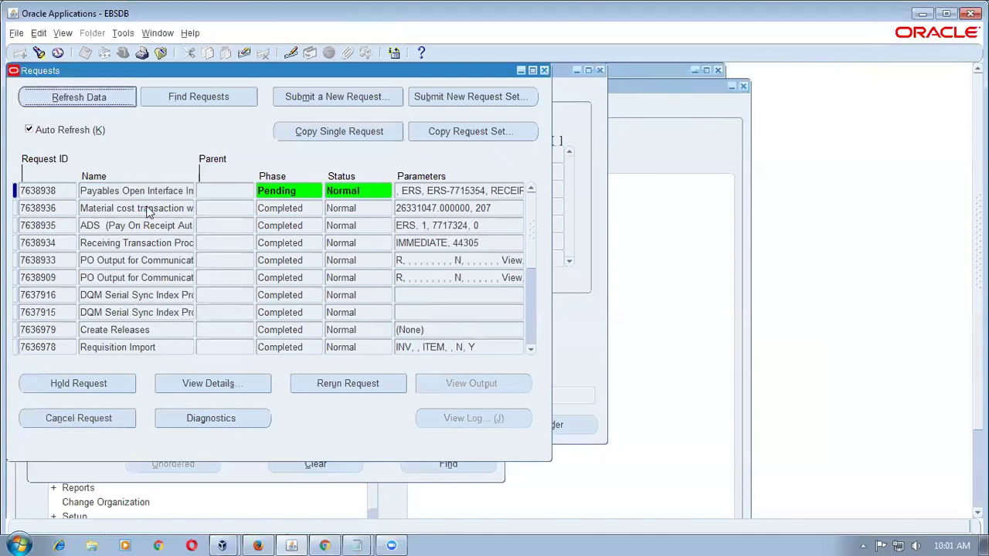
click(185, 225)
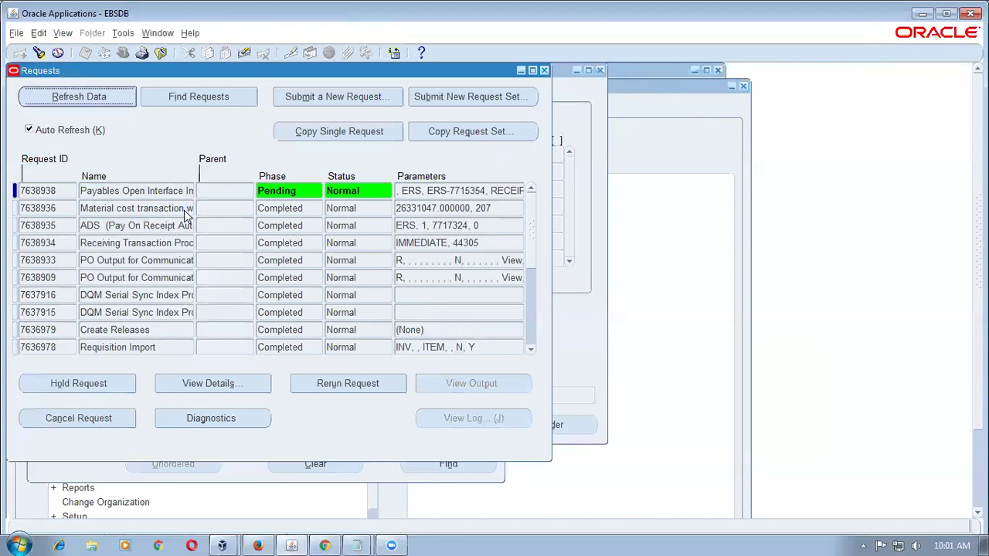
click(160, 242)
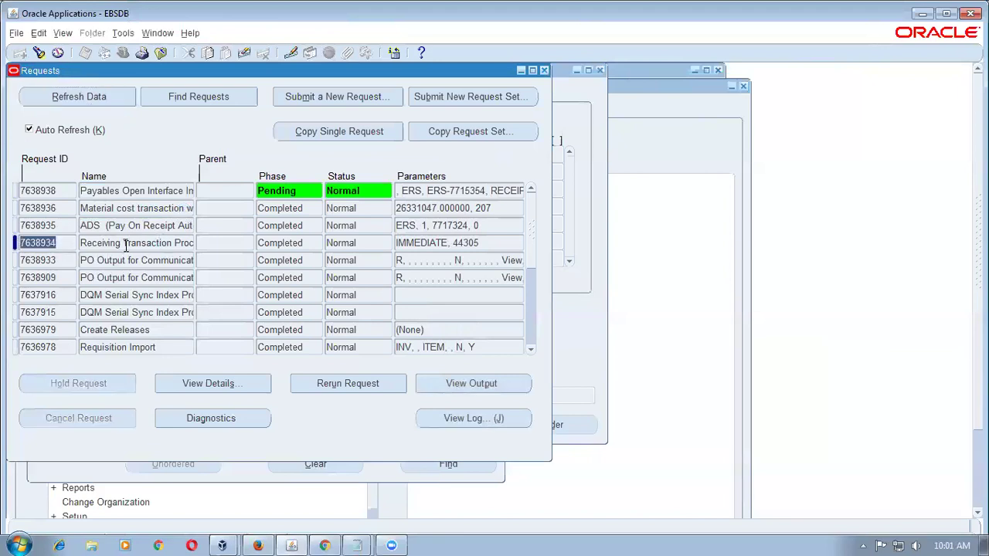
click(126, 244)
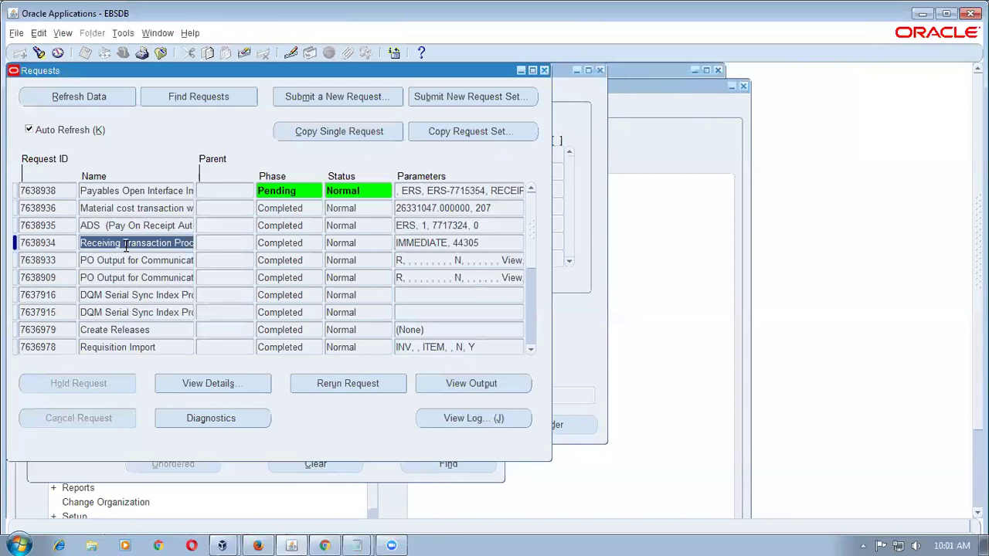
key(alt+r)
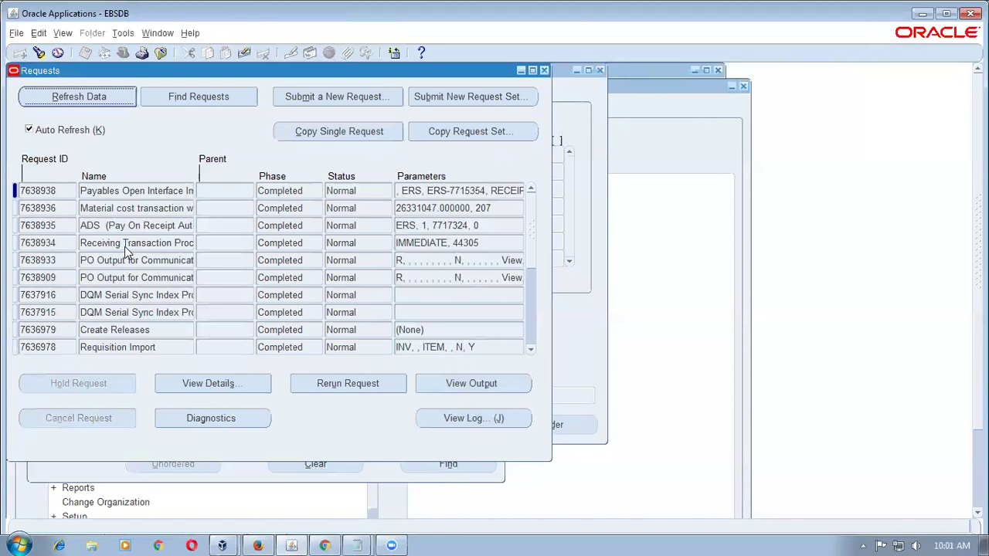
Open the output report of the completed Payables Open Interface Import request.
click(125, 247)
click(70, 246)
click(151, 244)
click(459, 384)
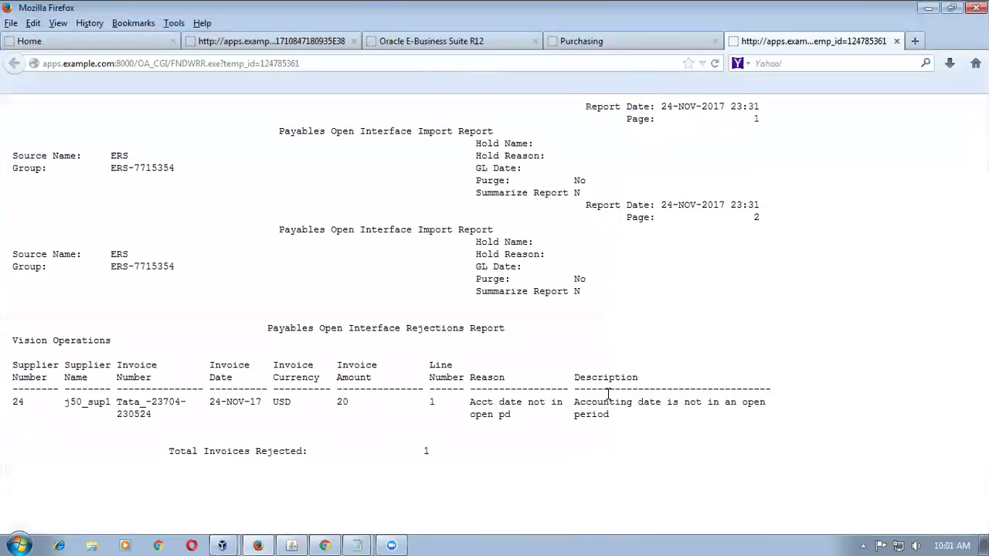
Examine the invoice number, rejection reason and description in the Payables Open Interface Rejections Report, then close it and return to Oracle Applications.
drag(124, 403, 143, 417)
drag(122, 403, 183, 403)
drag(122, 415, 141, 421)
drag(278, 328, 516, 373)
click(520, 420)
drag(610, 401, 612, 419)
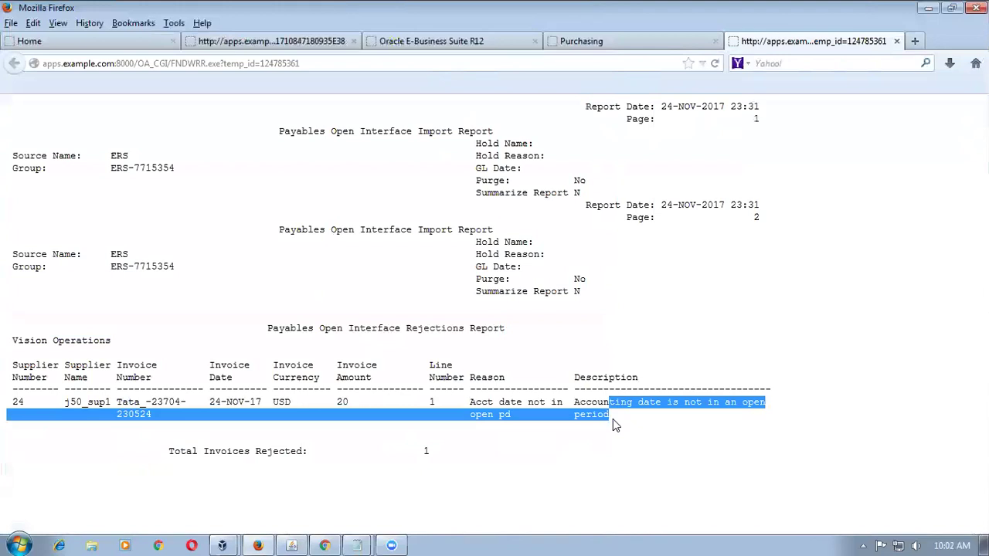
click(896, 41)
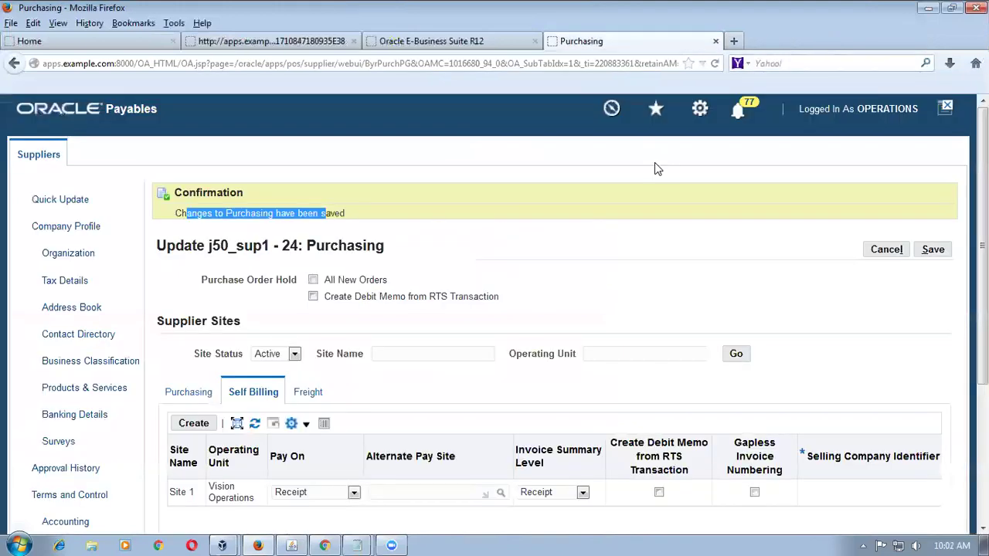
click(518, 321)
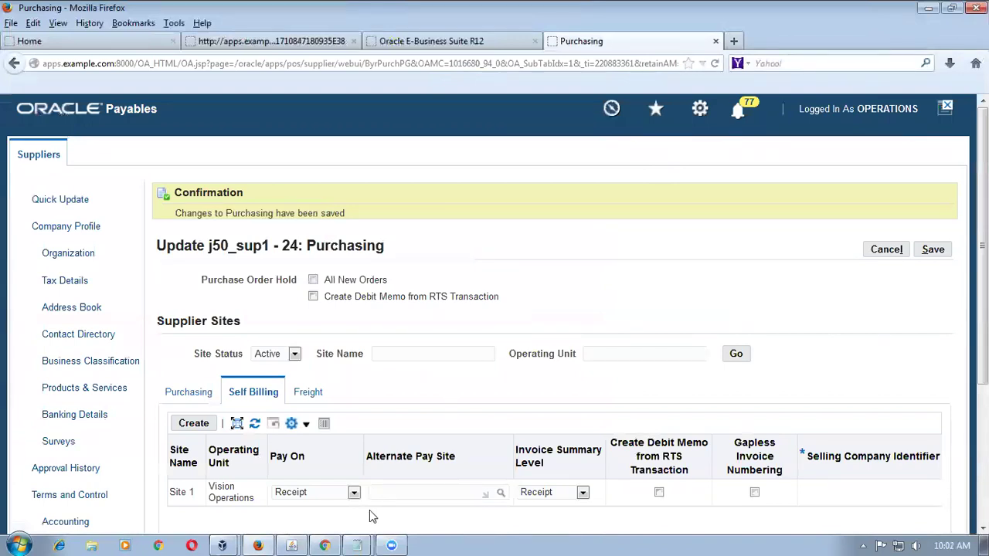
click(301, 543)
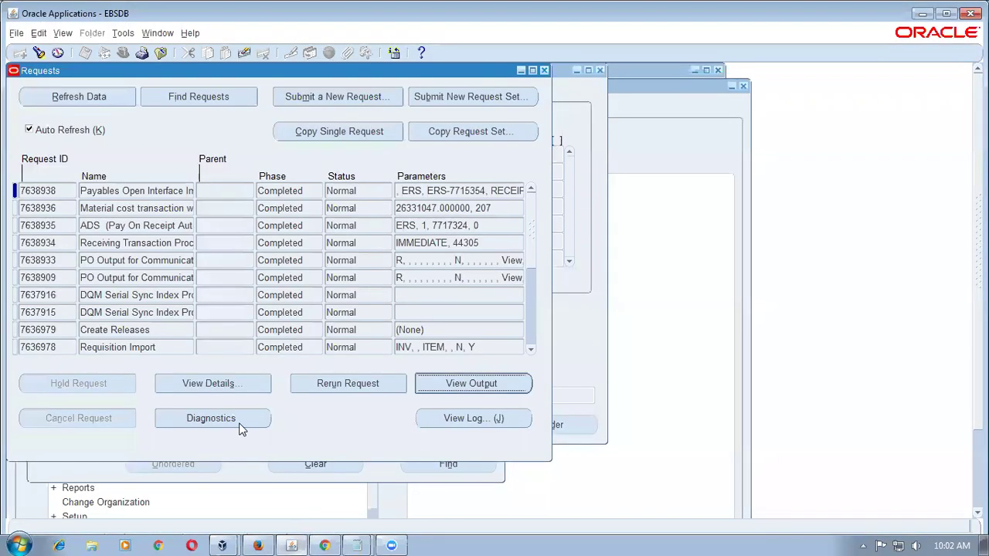
Close the request list and the receipt, and switch to the General Ledger, Vision Operations (USA) responsibility.
click(544, 70)
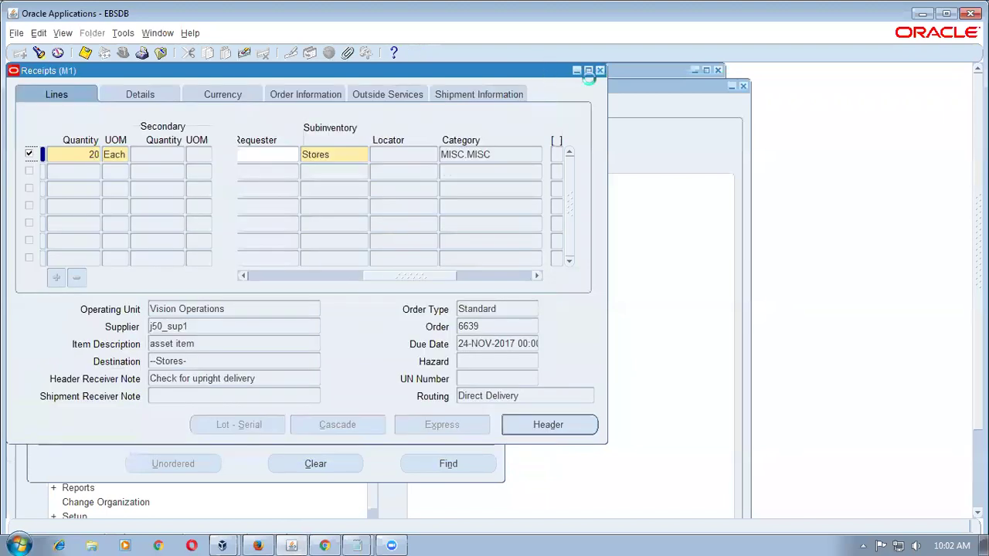
click(599, 71)
key(alt+f)
key(r)
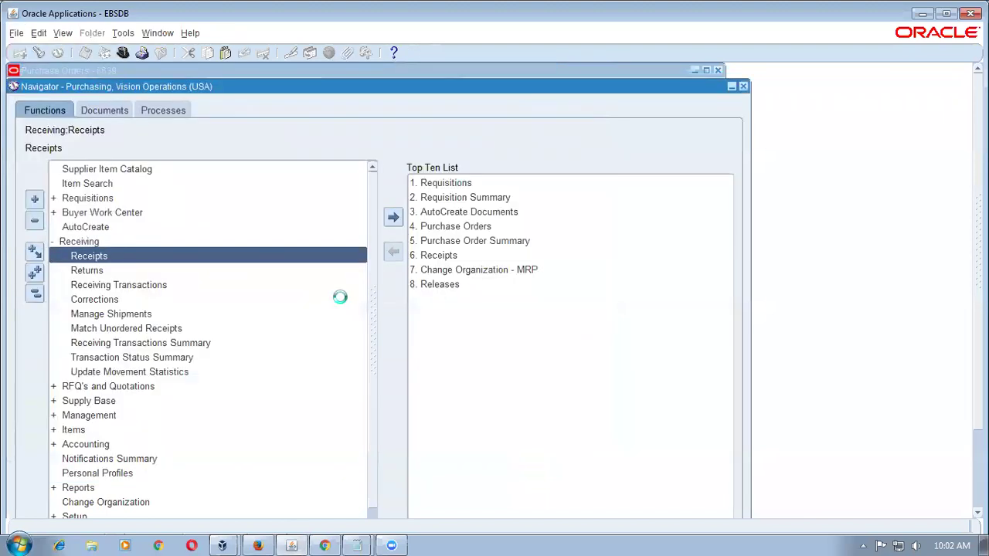
key(Down)
key(Return)
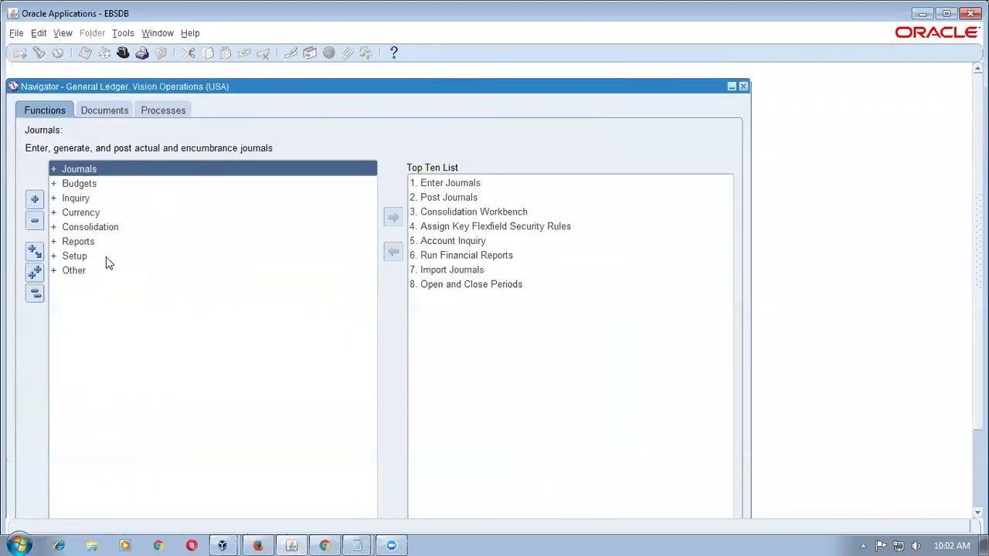
Check the Nov-17 and Dec-17 period statuses of the Vision Operations (USA) ledger in Open and Close Periods.
double_click(106, 256)
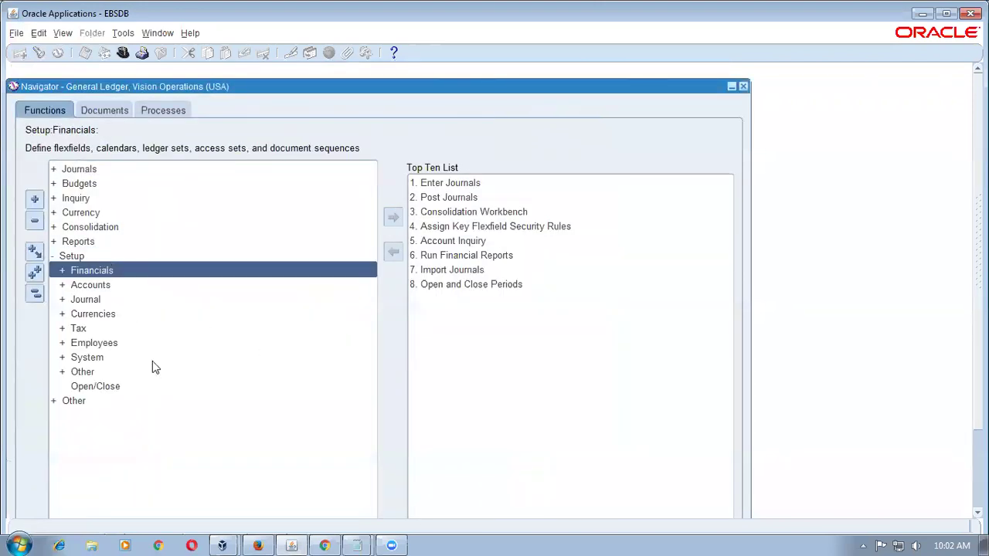
click(129, 388)
double_click(128, 388)
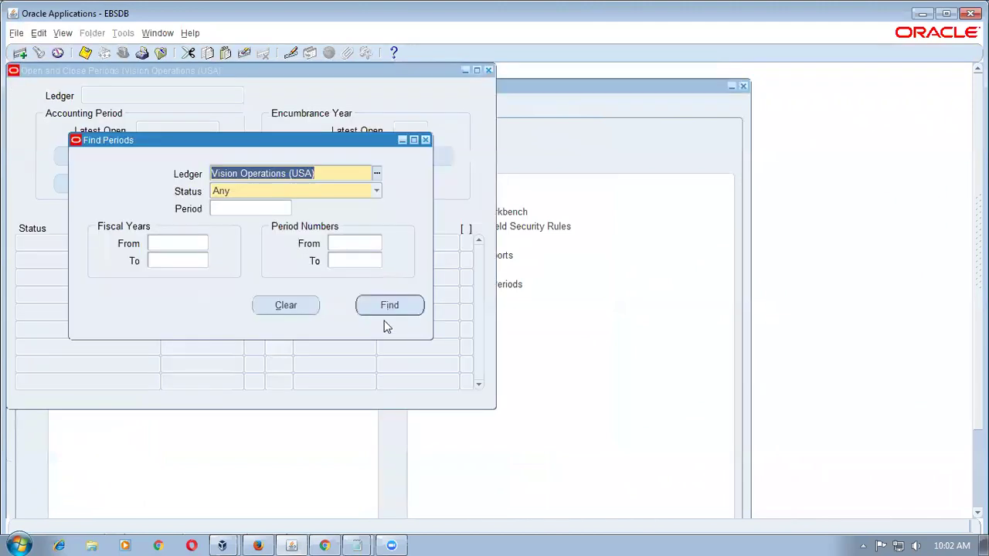
click(401, 305)
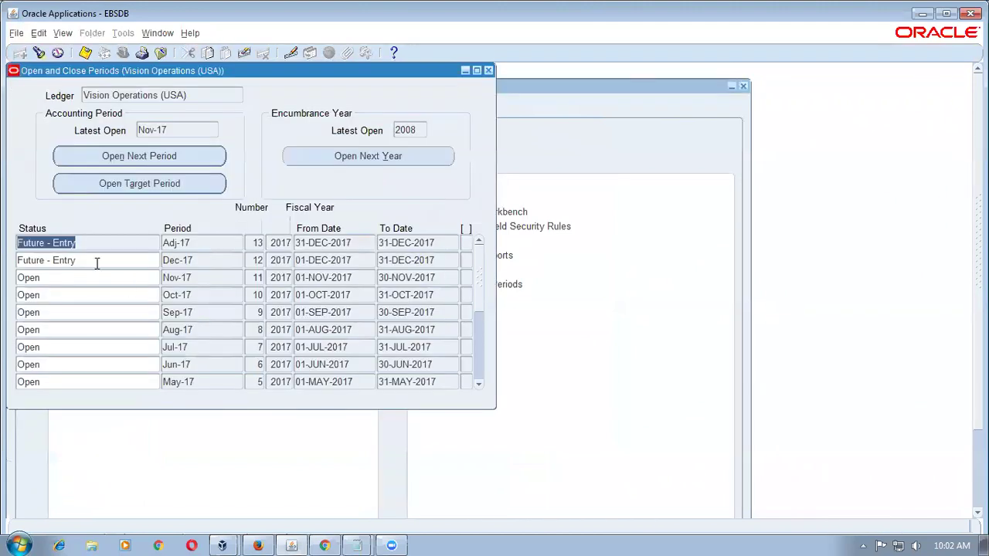
click(67, 281)
click(111, 260)
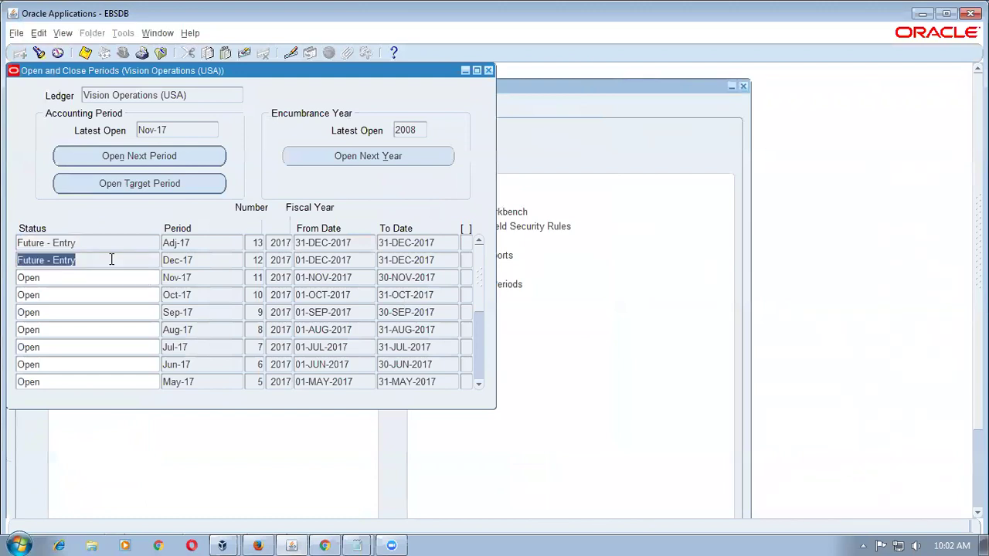
click(488, 71)
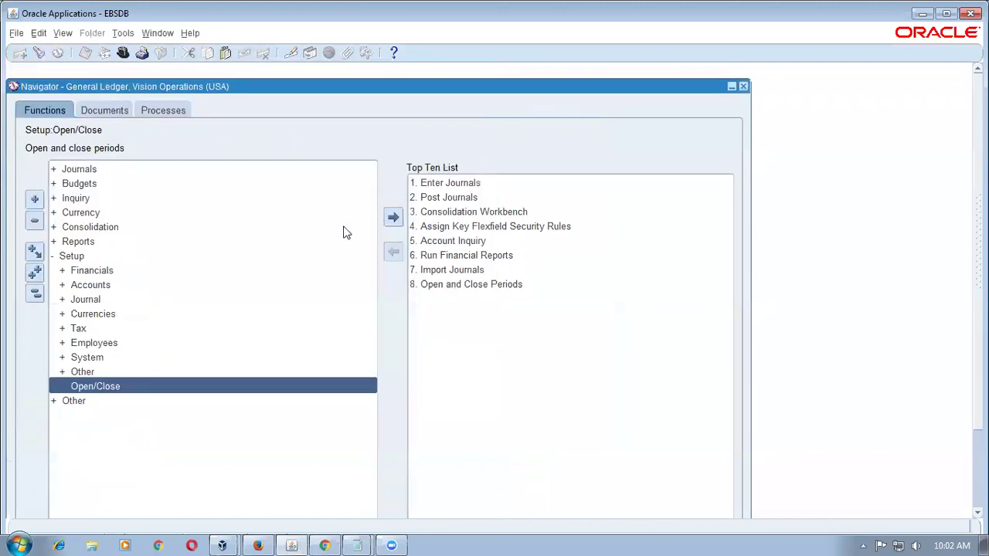
Switch to the Payables, Vision Operations (USA) responsibility.
key(alt+f)
text(pay%)
key(Return)
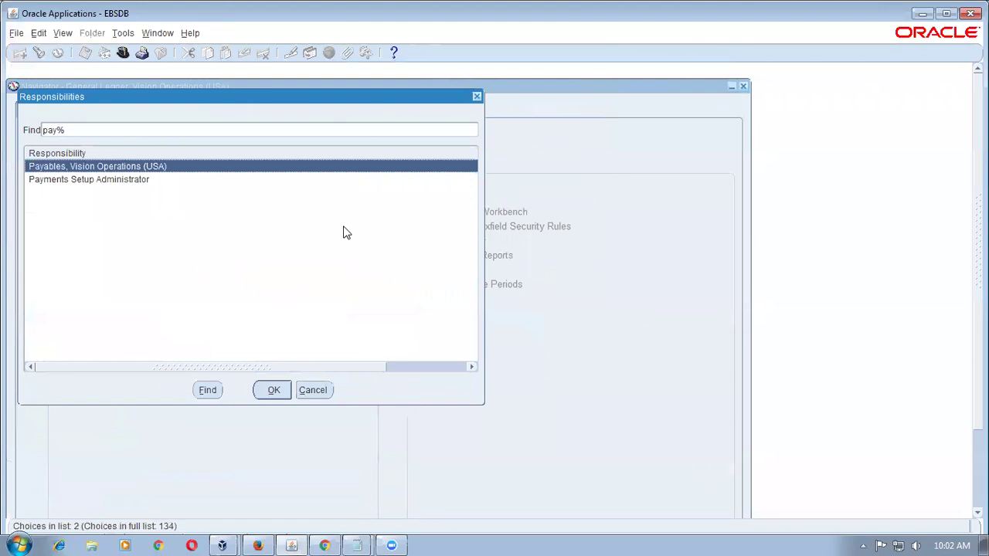
key(Down)
key(Up)
key(Return)
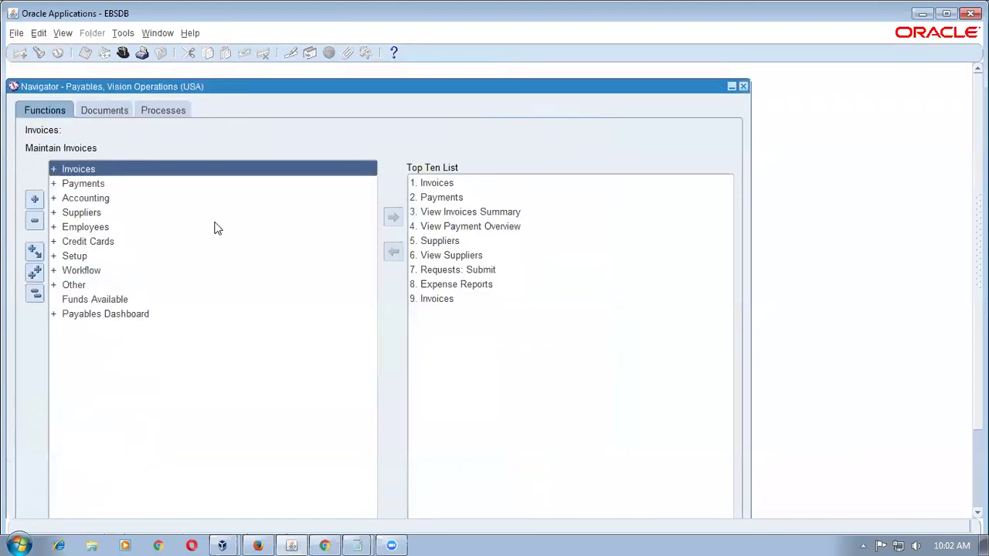
Open Control Payables Periods and set the Aug-17 period status to Open.
double_click(94, 199)
click(133, 216)
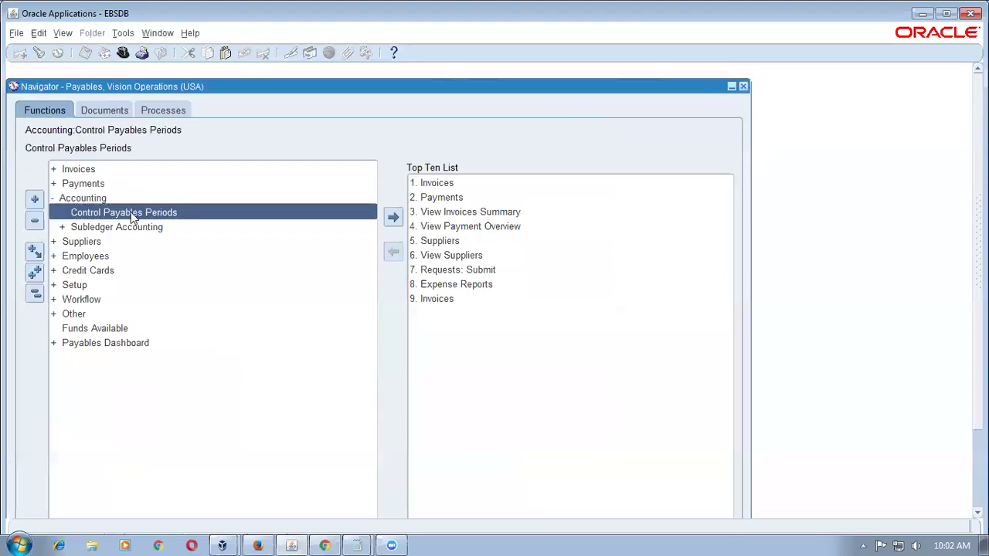
double_click(133, 216)
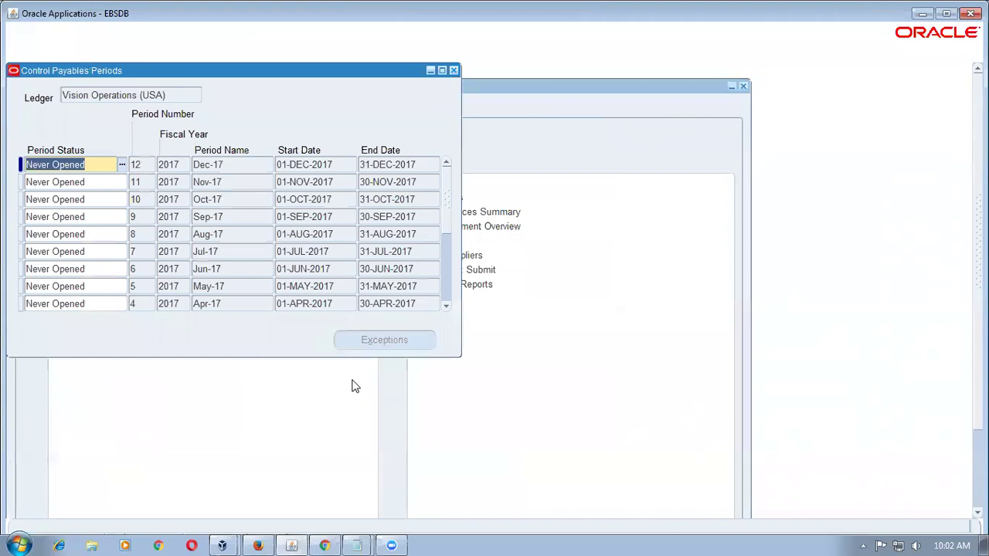
click(87, 181)
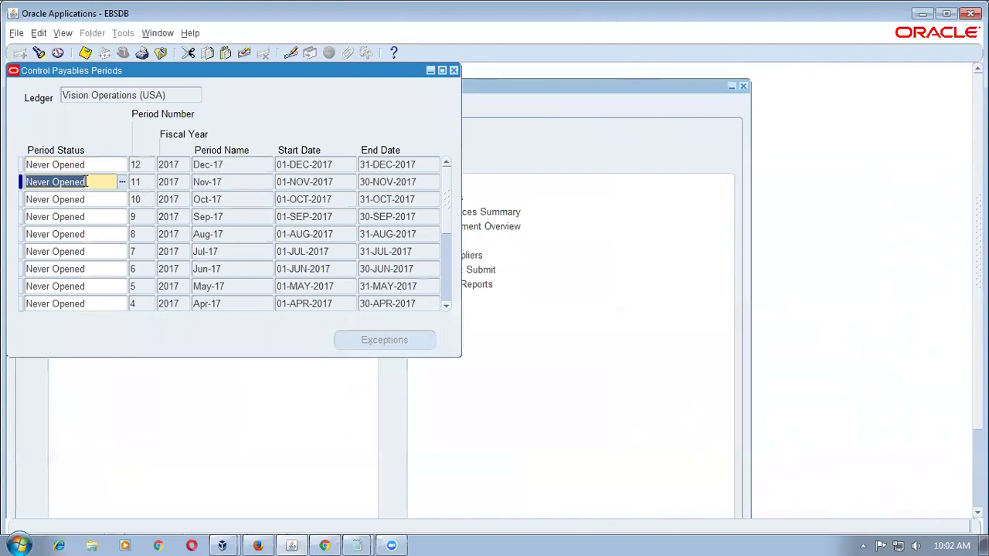
click(94, 239)
text(open)
key(Tab)
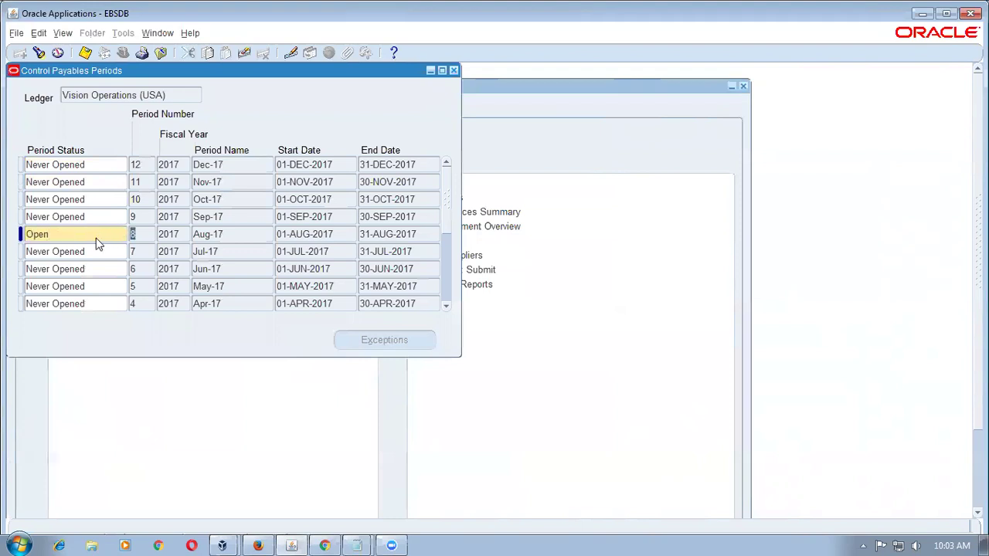
Set the Nov-17 payables period status to Open, save the period changes and close the form.
click(98, 181)
text(open)
key(Tab)
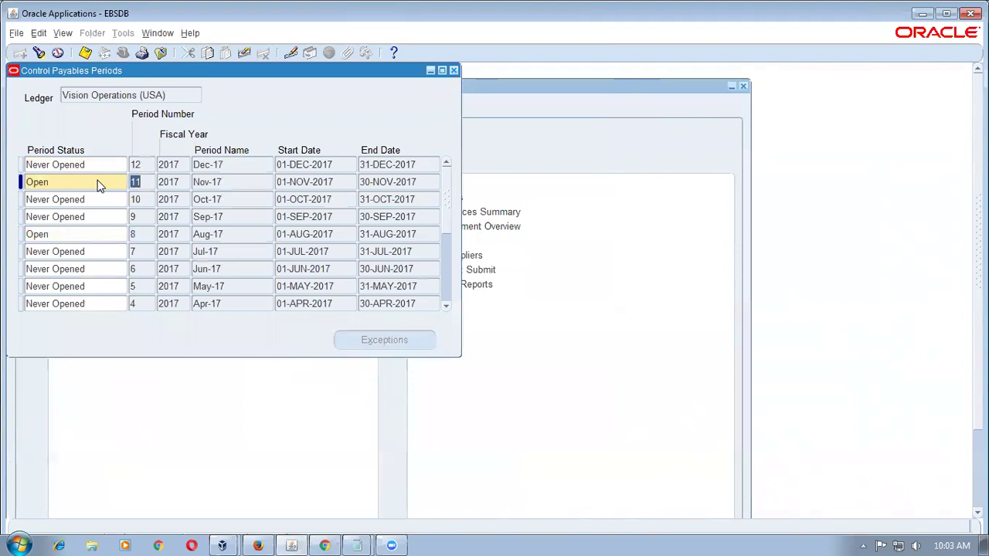
key(ctrl+s)
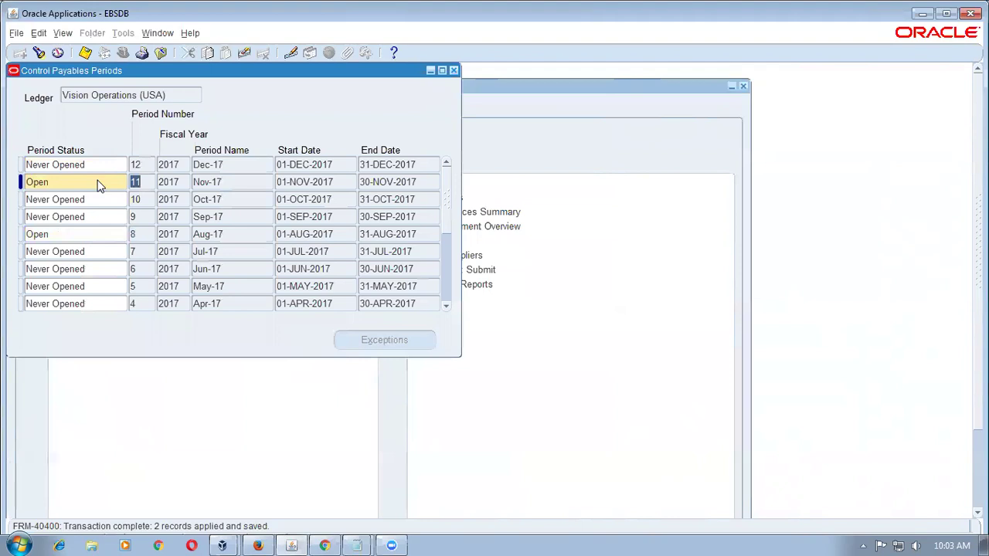
click(454, 71)
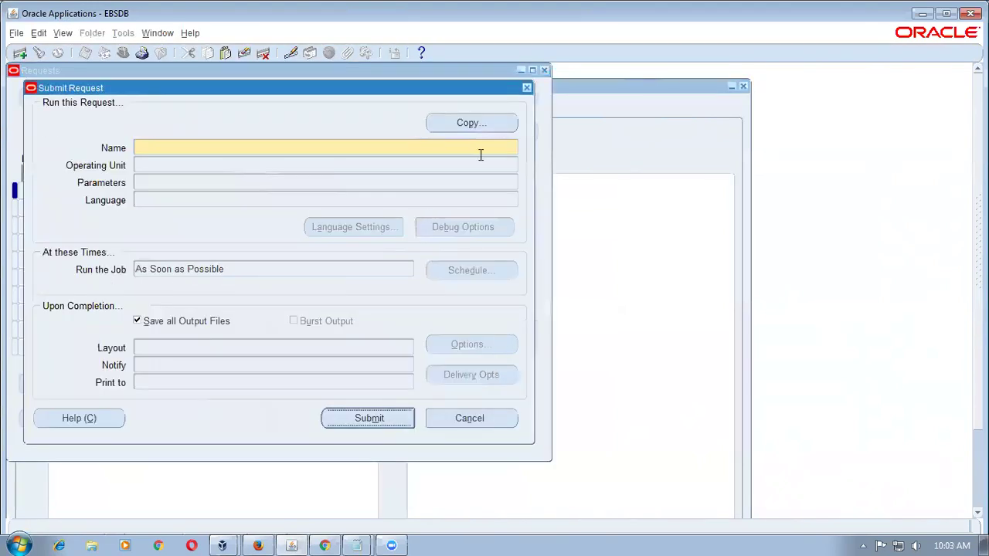
click(494, 127)
click(494, 128)
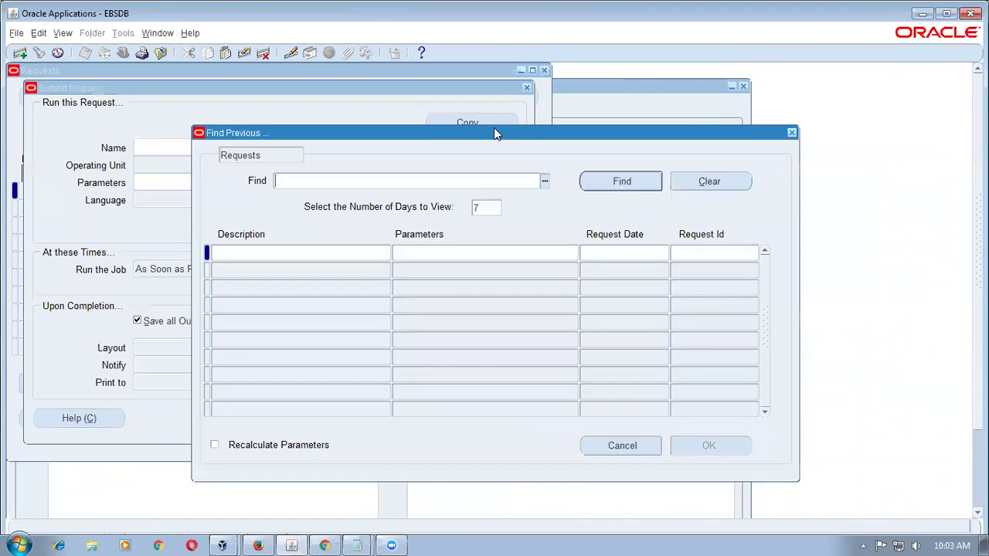
click(625, 185)
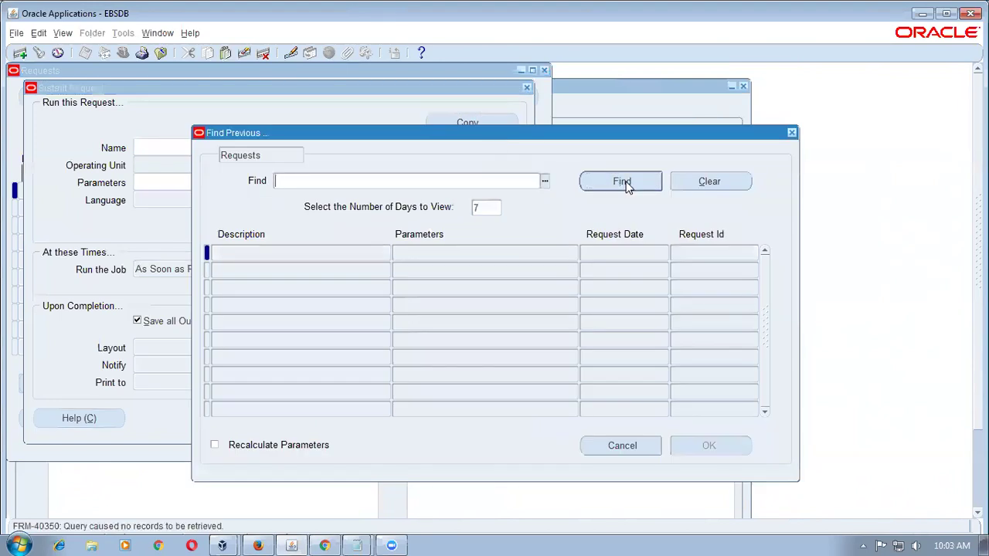
click(623, 443)
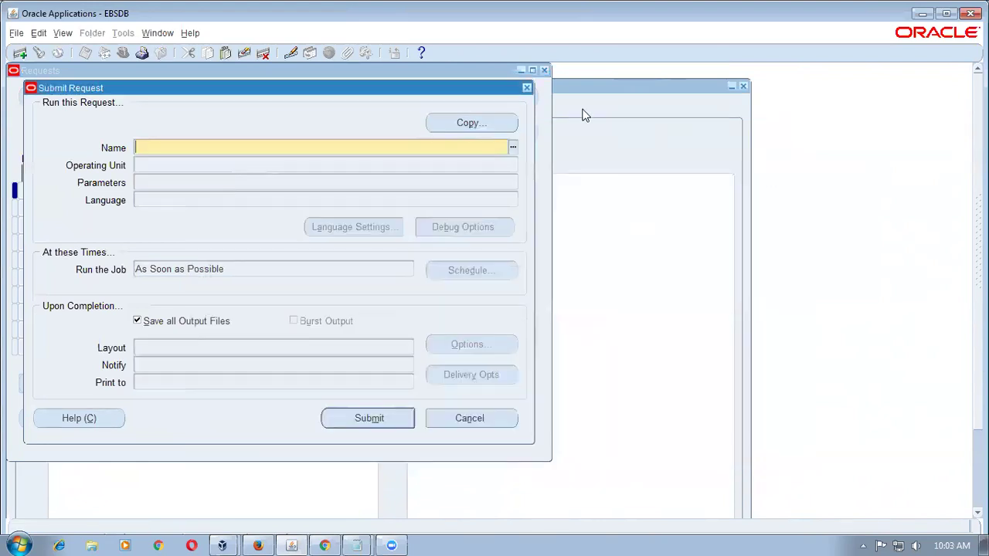
click(528, 88)
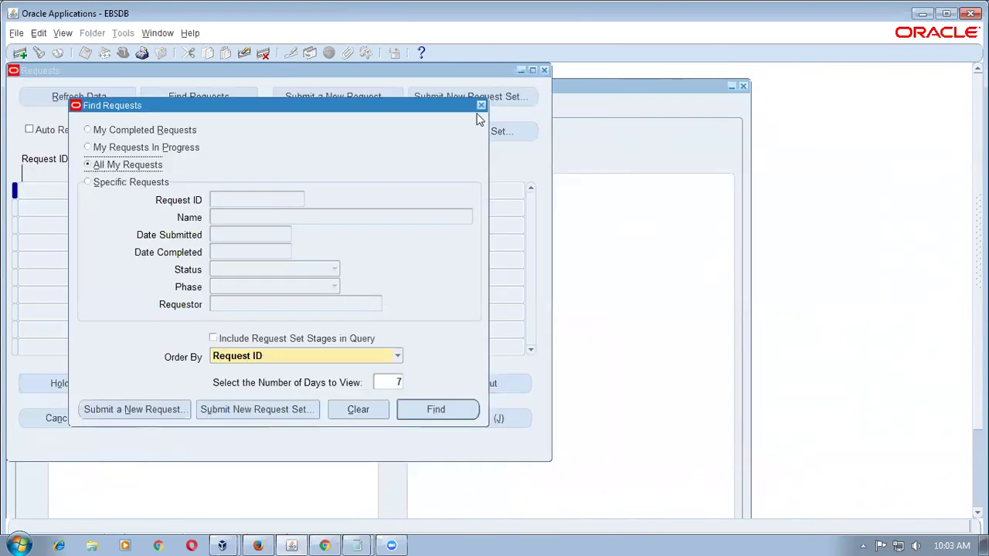
click(480, 105)
Start a new single request and list the previous requests from the last 7 days for copying.
click(197, 270)
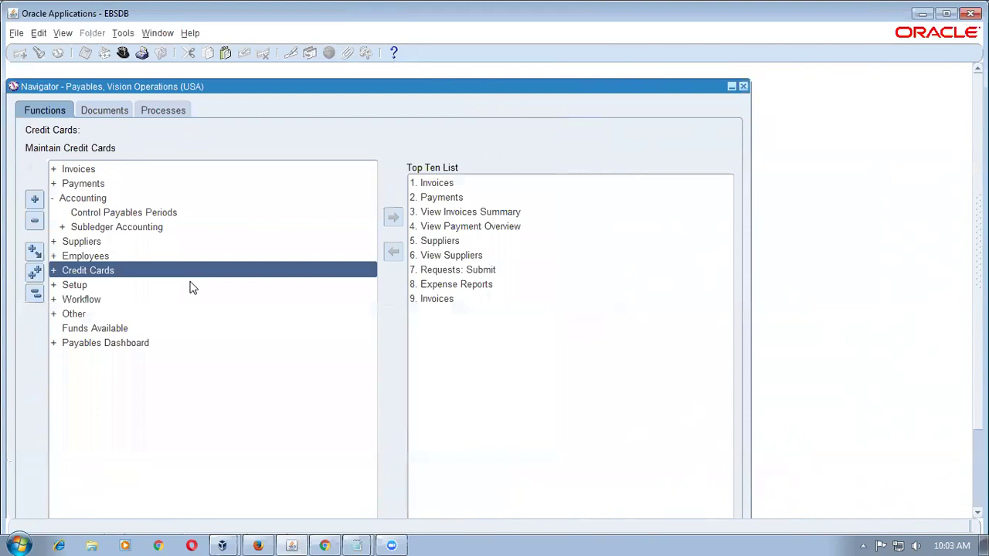
key(alt+v)
key(r)
key(alt+n)
key(Return)
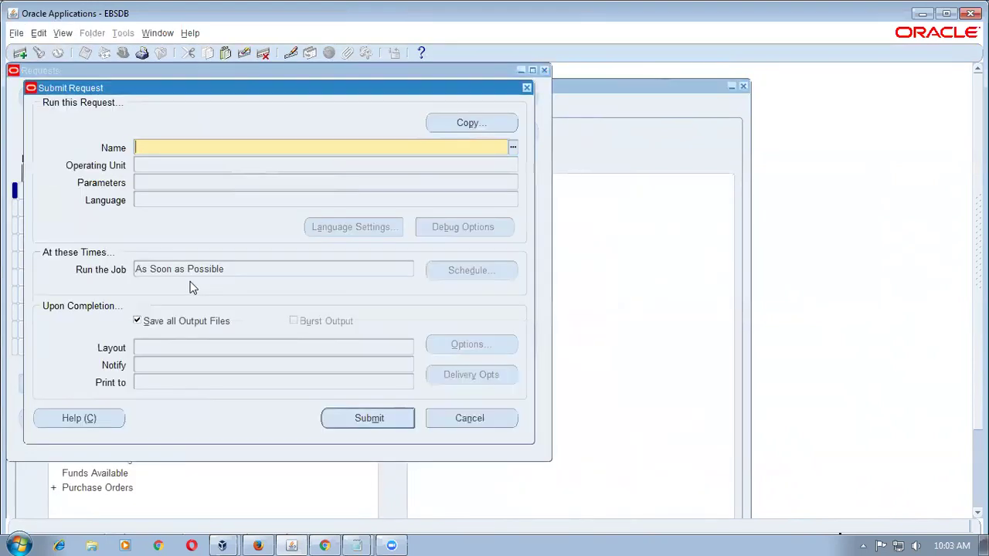
click(471, 124)
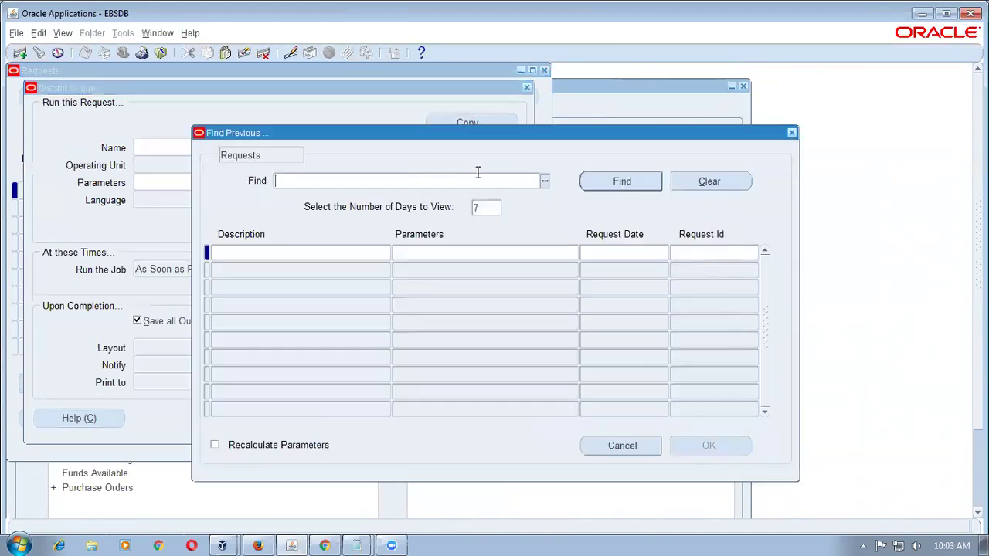
click(602, 189)
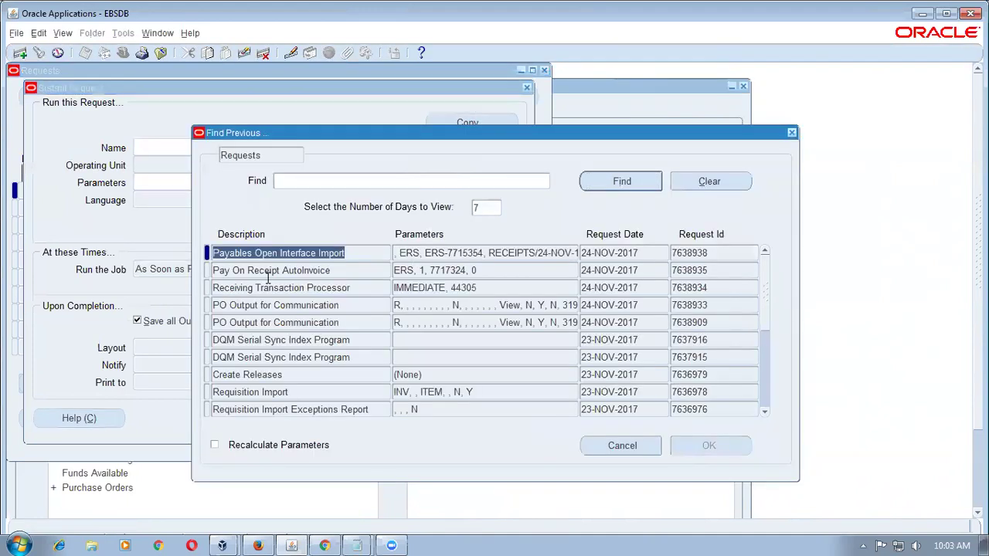
Copy the previous Payables Open Interface Import request, including its ERS parameters, into the new request.
click(350, 272)
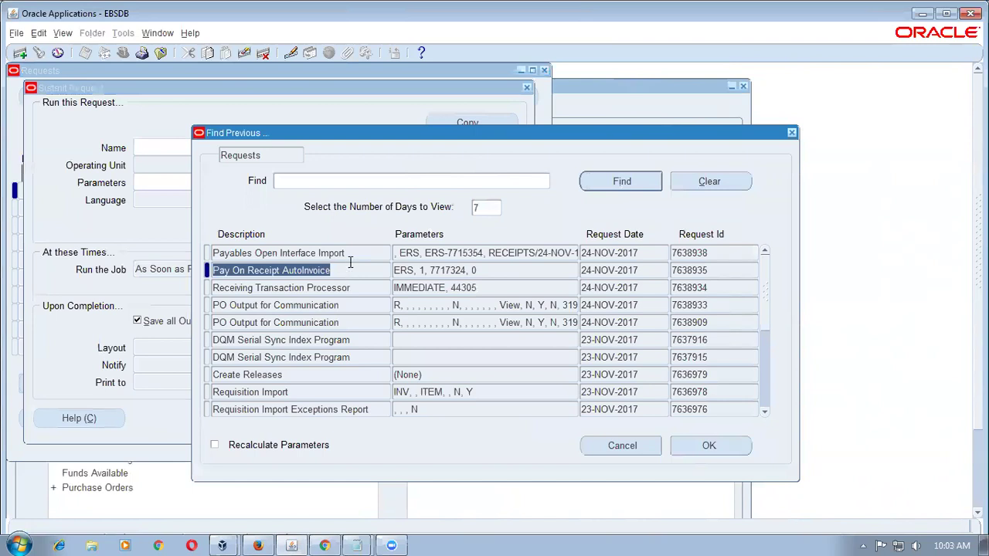
click(350, 255)
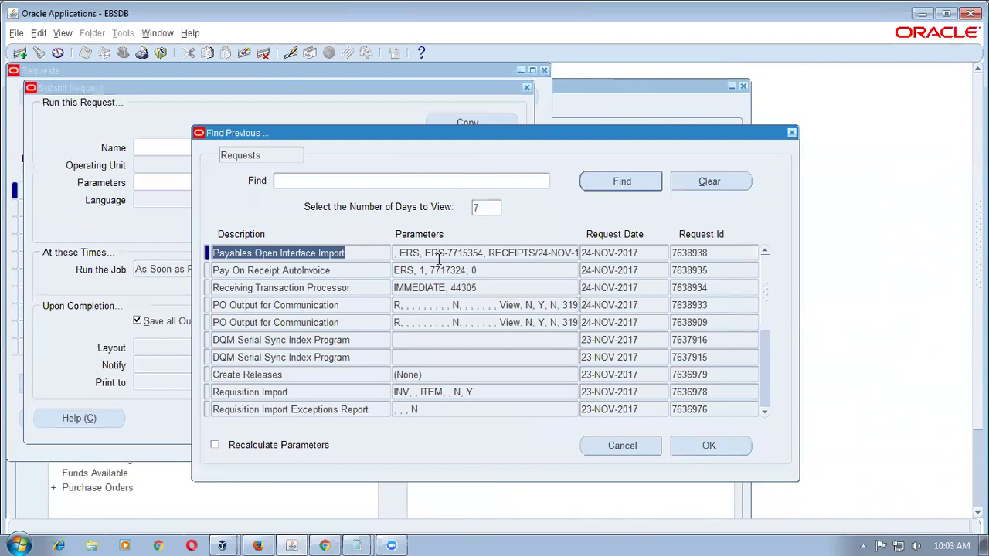
click(480, 259)
click(726, 455)
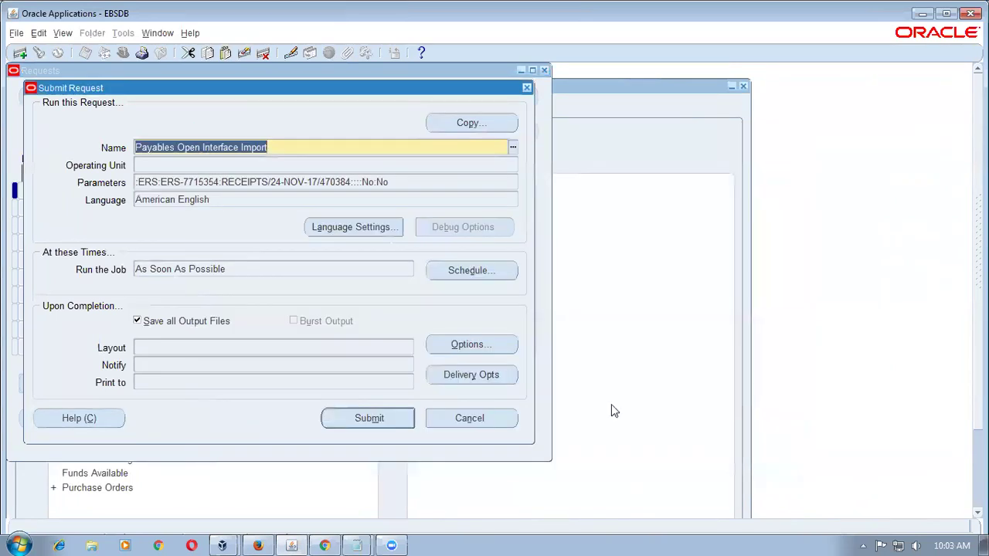
key(ctrl+l)
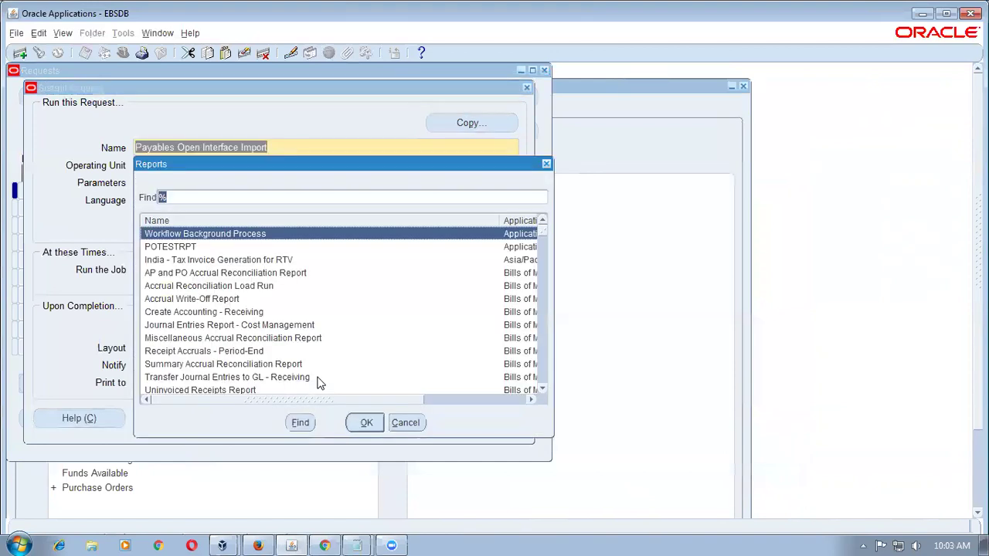
click(408, 420)
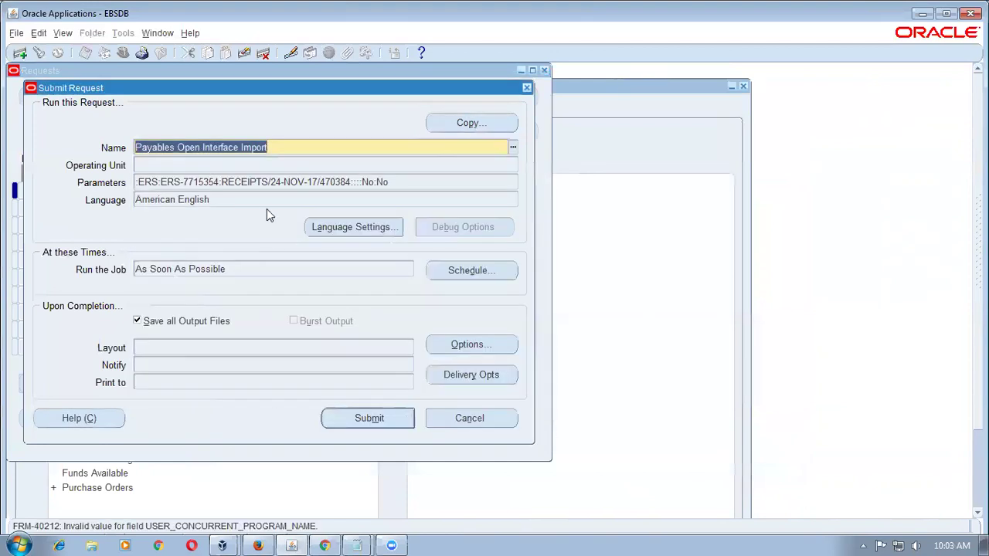
Try to submit the copied Payables Open Interface Import request.
key(ctrl+l)
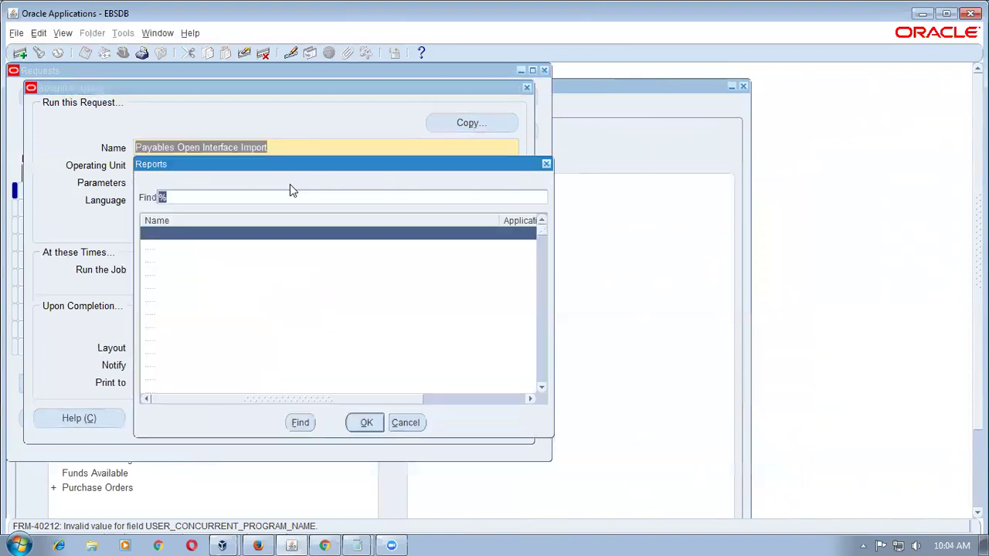
key(Escape)
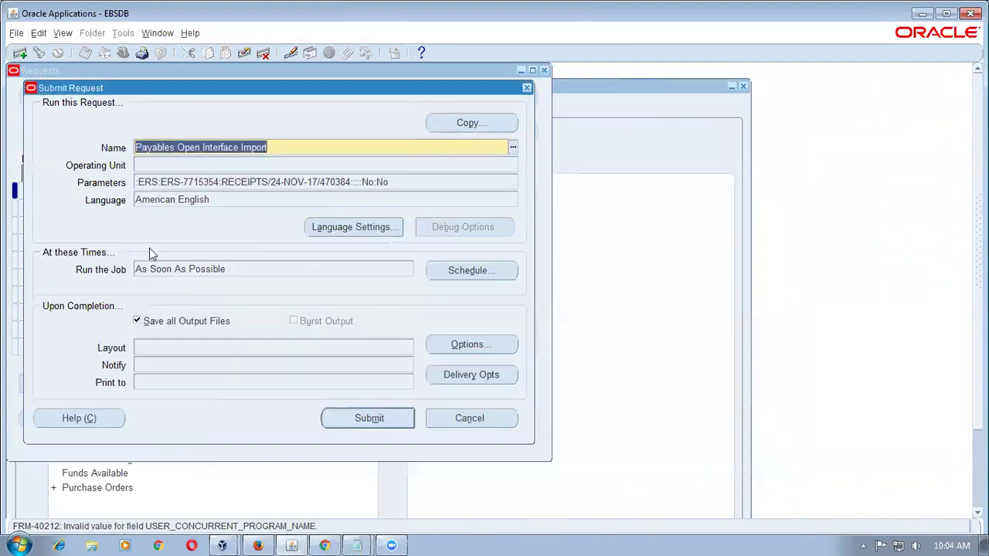
key(ctrl+l)
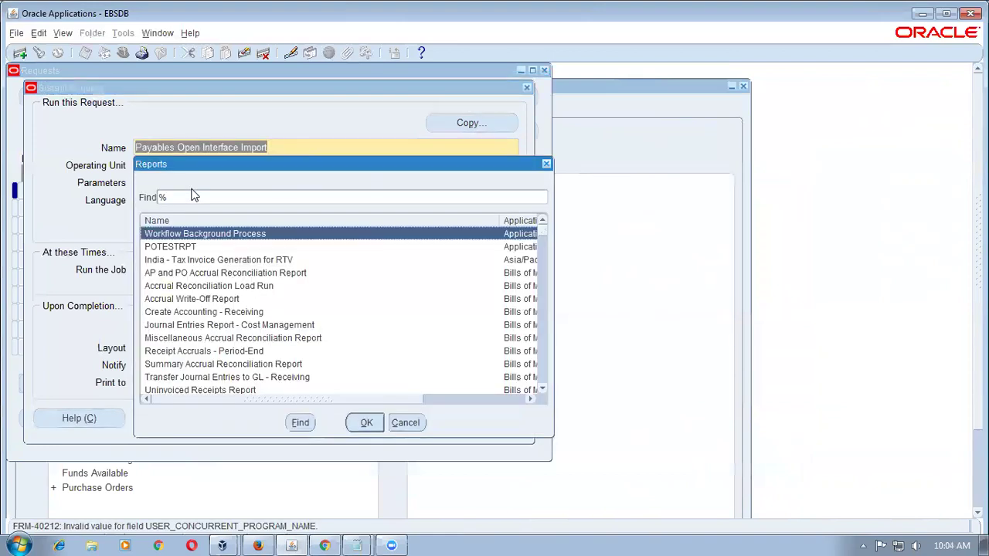
click(407, 423)
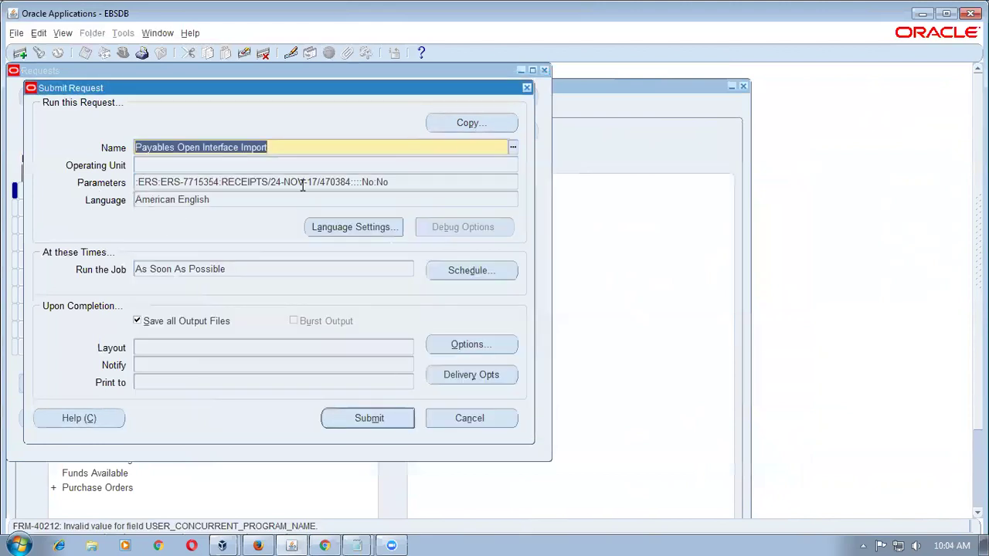
click(368, 418)
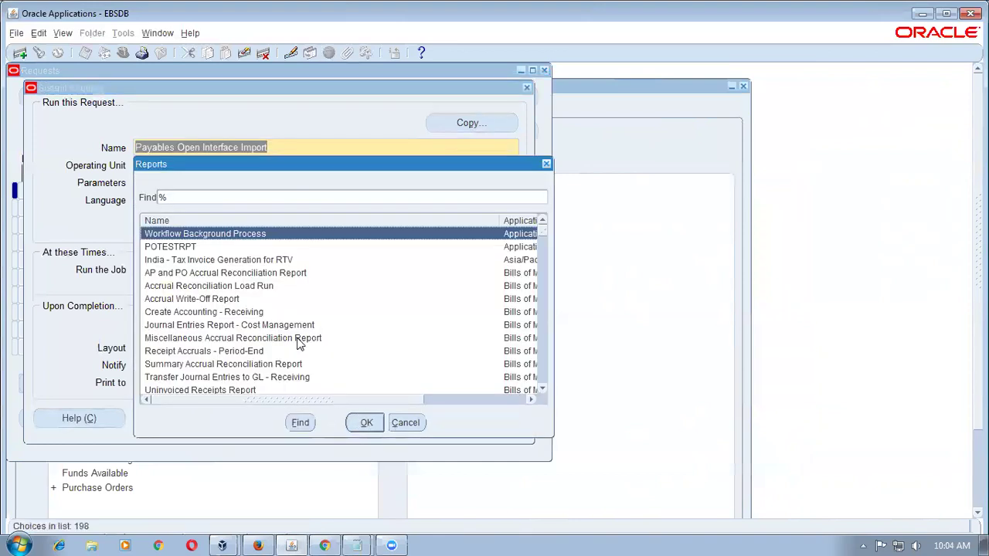
click(366, 423)
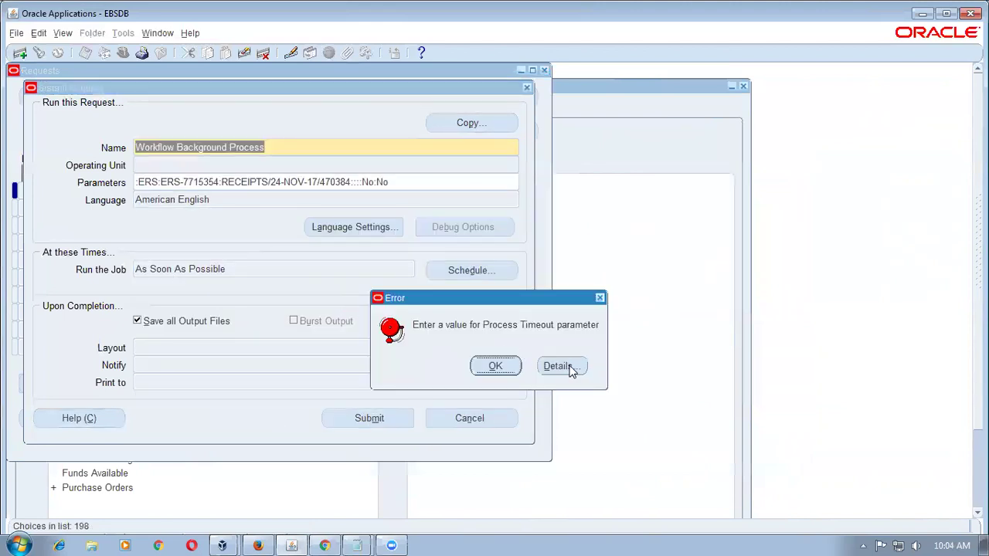
click(495, 366)
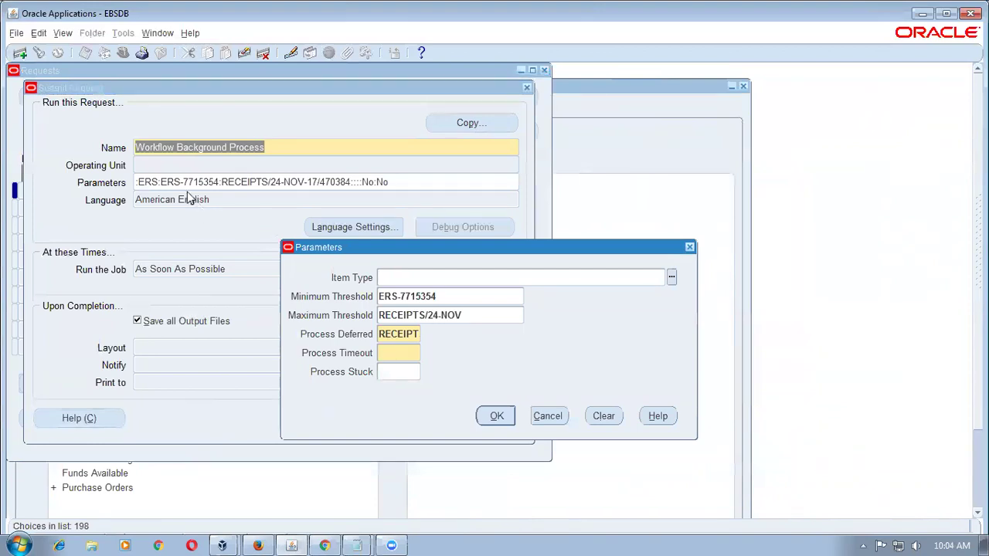
click(401, 354)
click(427, 352)
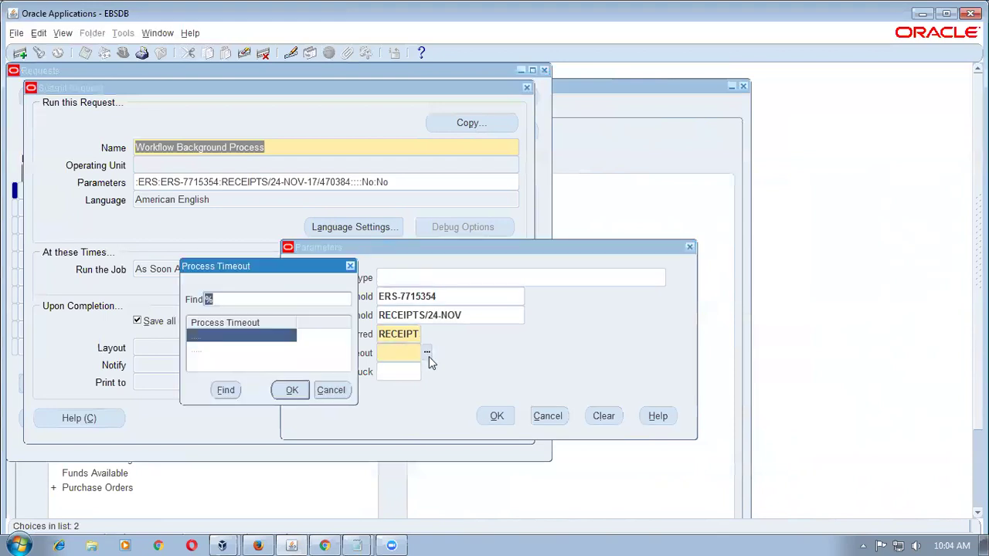
key(Return)
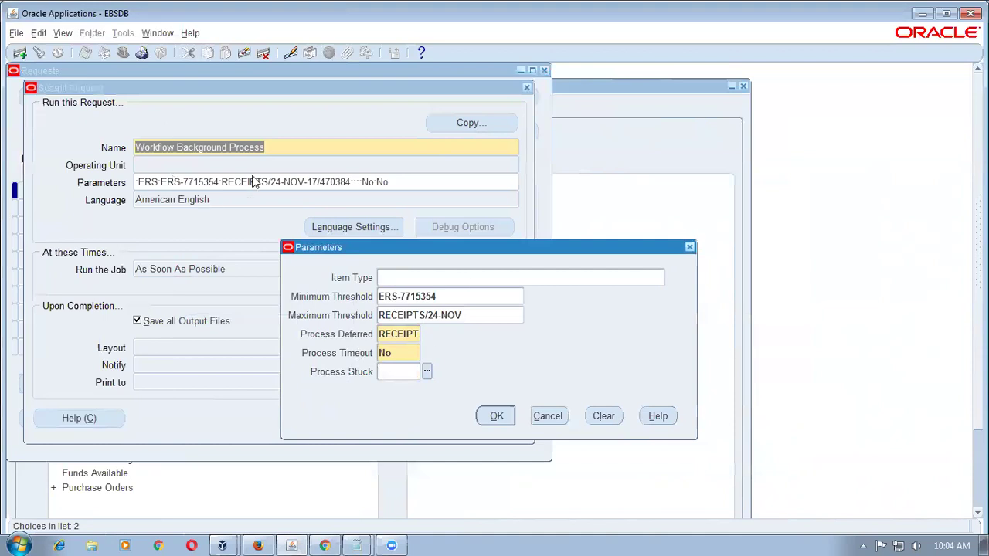
click(506, 417)
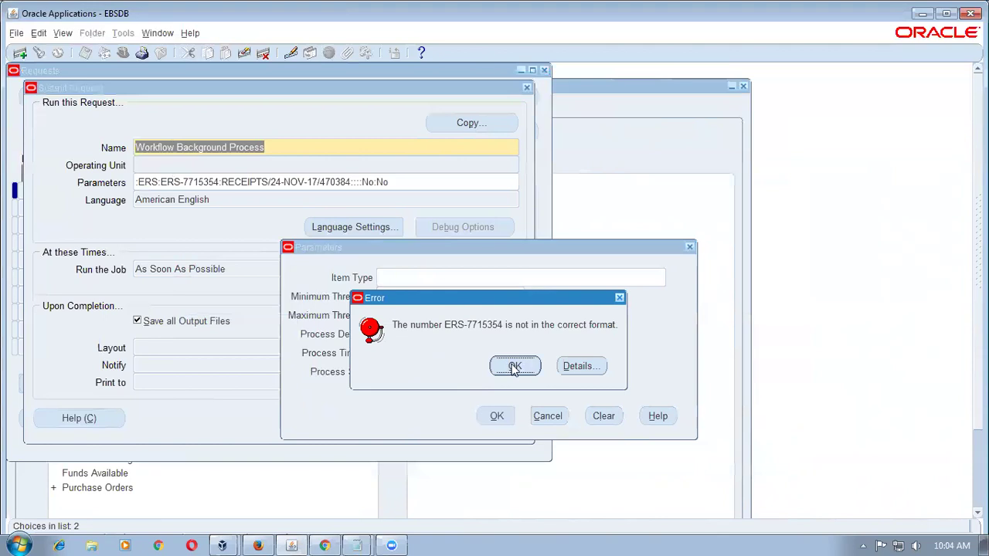
click(514, 367)
click(545, 411)
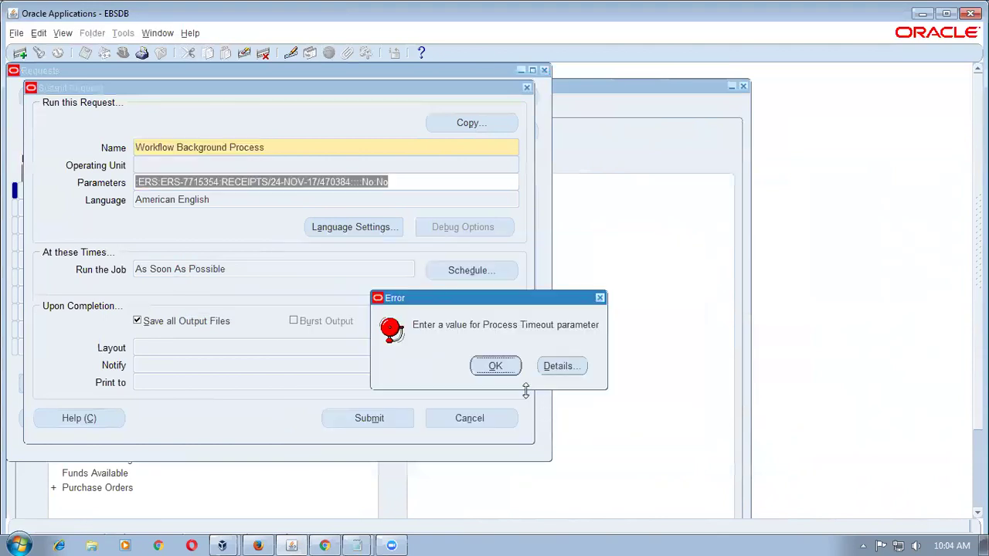
click(500, 372)
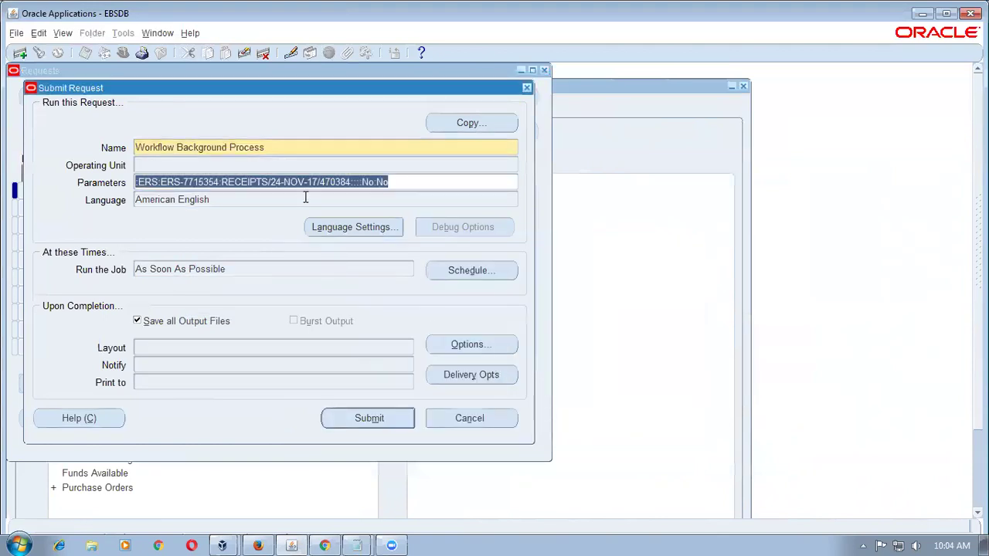
click(315, 154)
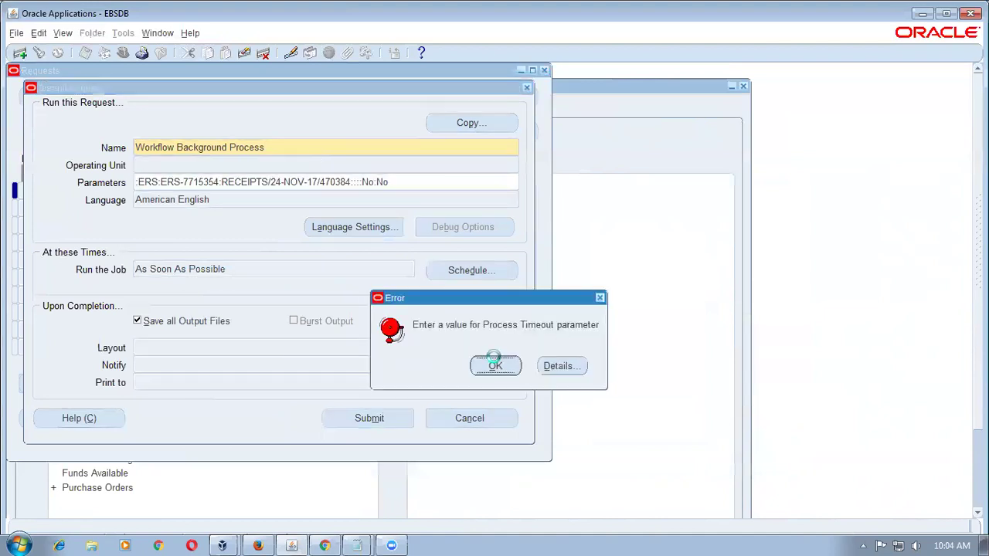
click(495, 365)
click(526, 88)
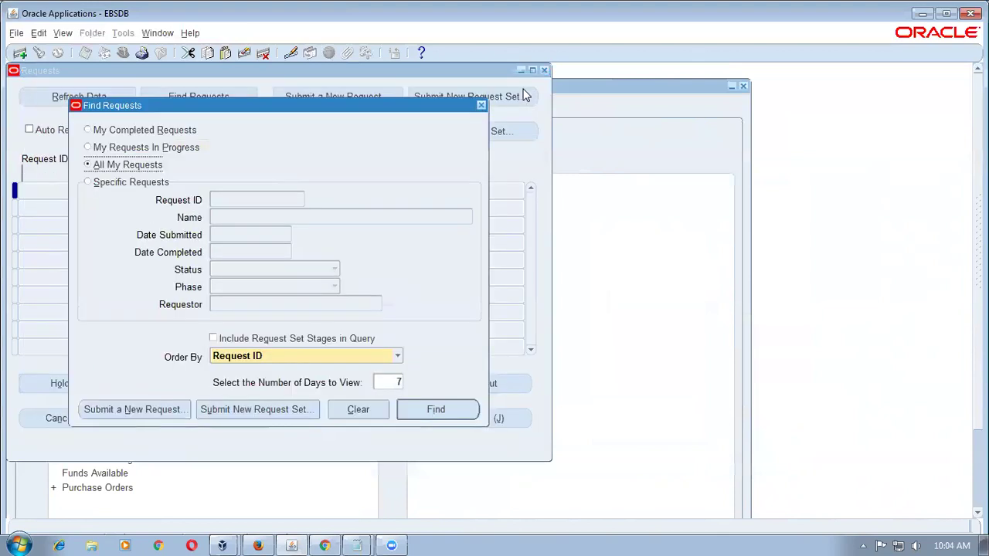
Copy the previous Payables Open Interface Import into a new request, try to submit it, and close the request windows.
click(137, 409)
click(464, 123)
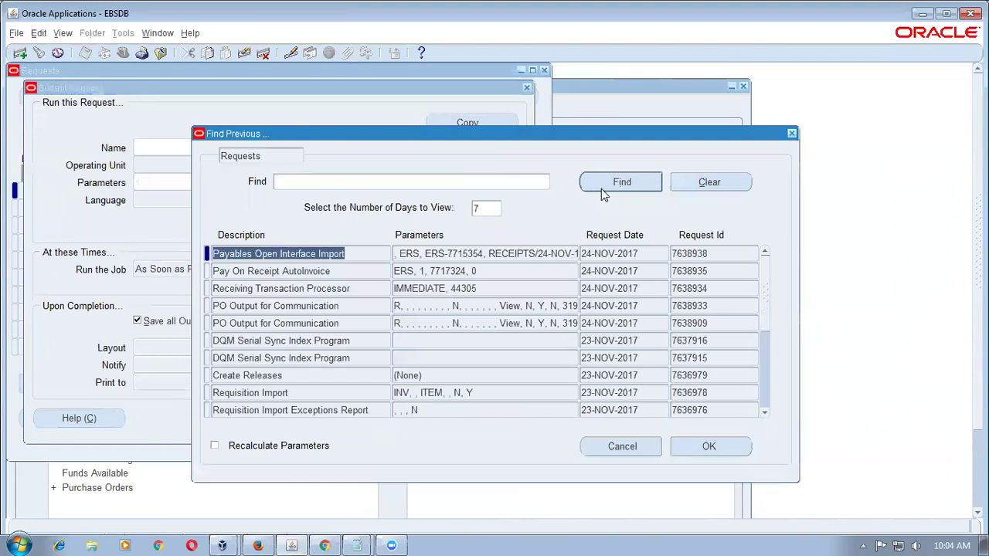
click(518, 259)
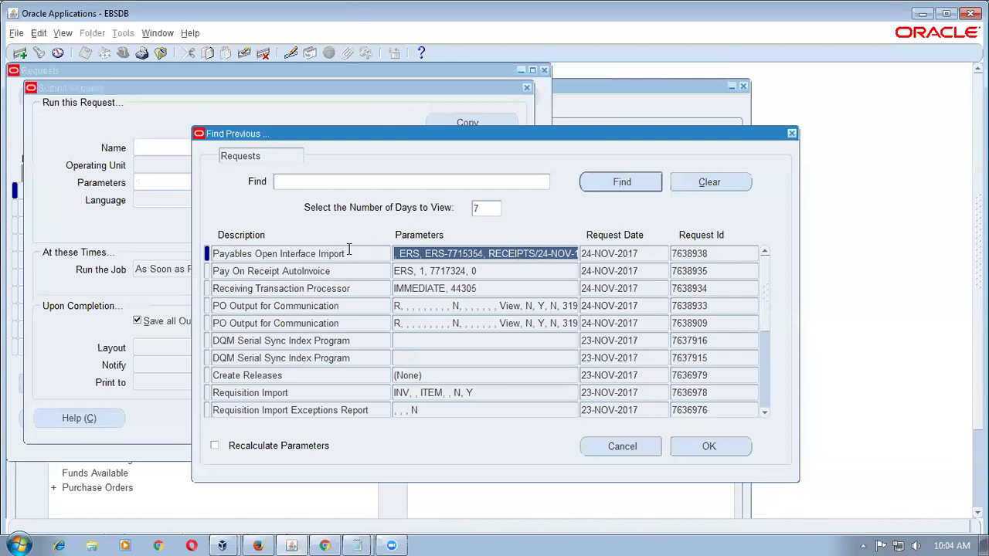
click(689, 446)
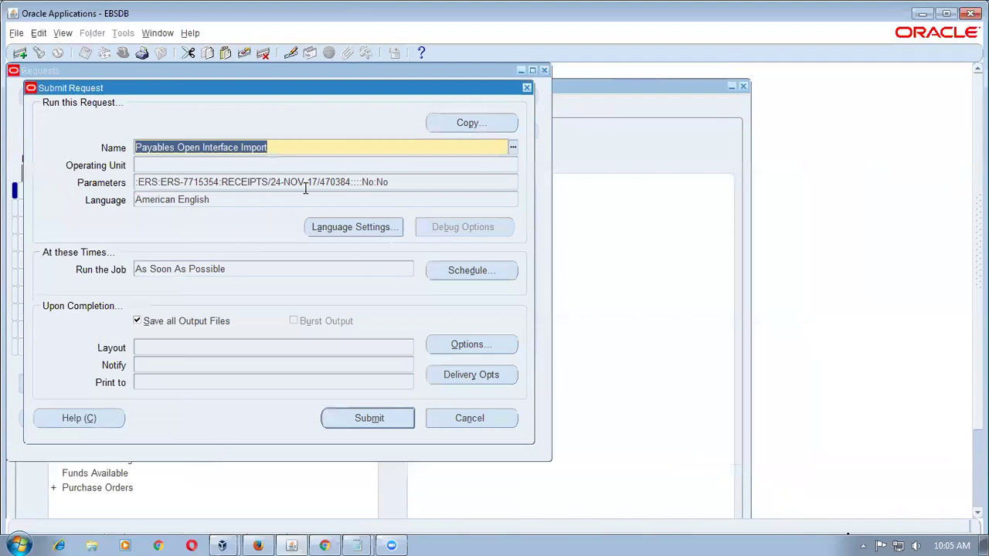
click(347, 417)
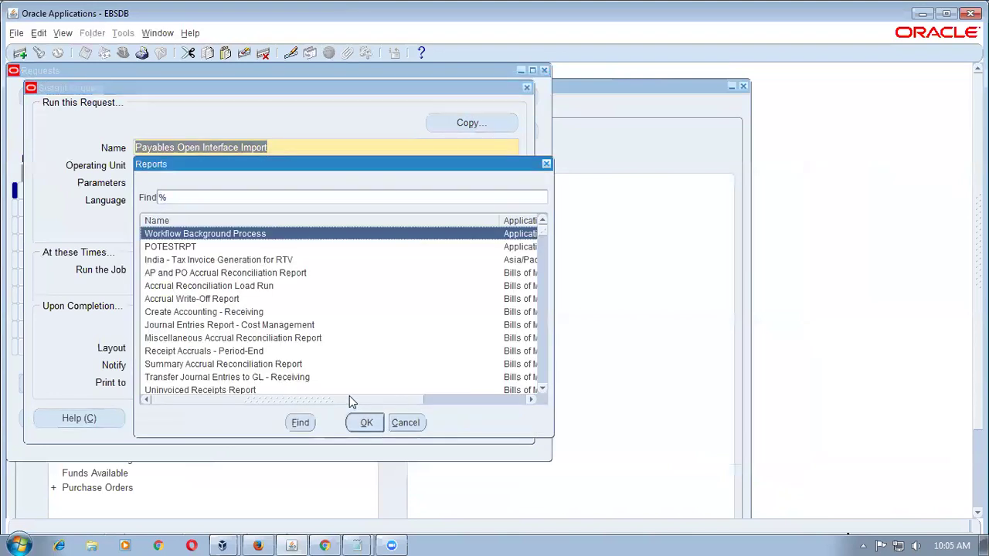
click(411, 428)
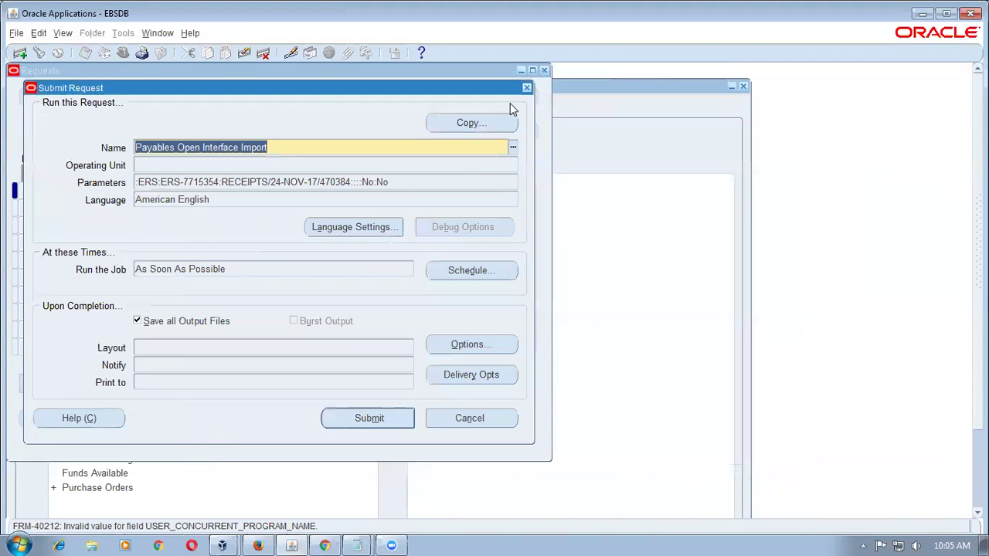
click(527, 87)
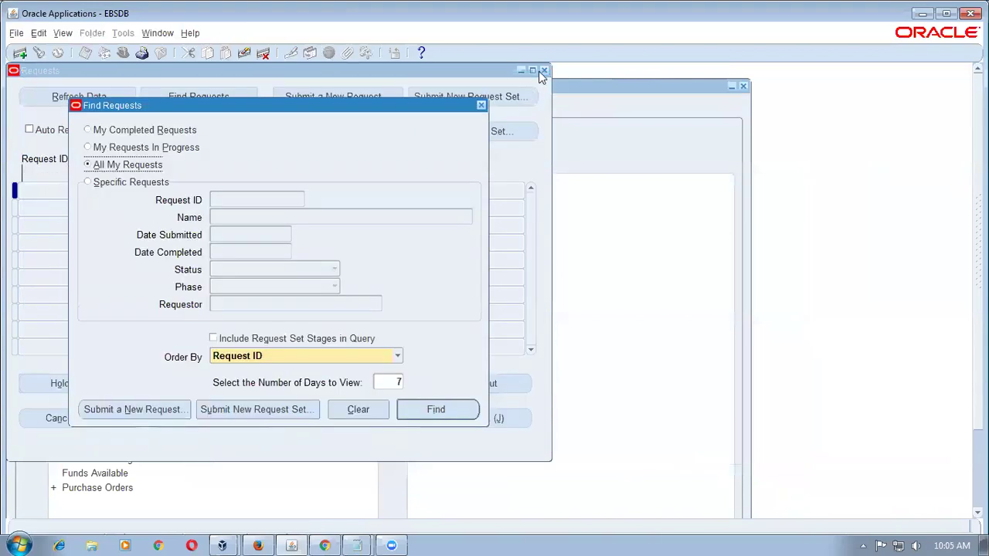
click(480, 105)
Switch to the System Administrator responsibility and open the Request Groups form from Security, Responsibility, Request.
click(89, 285)
key(alt+f)
key(w)
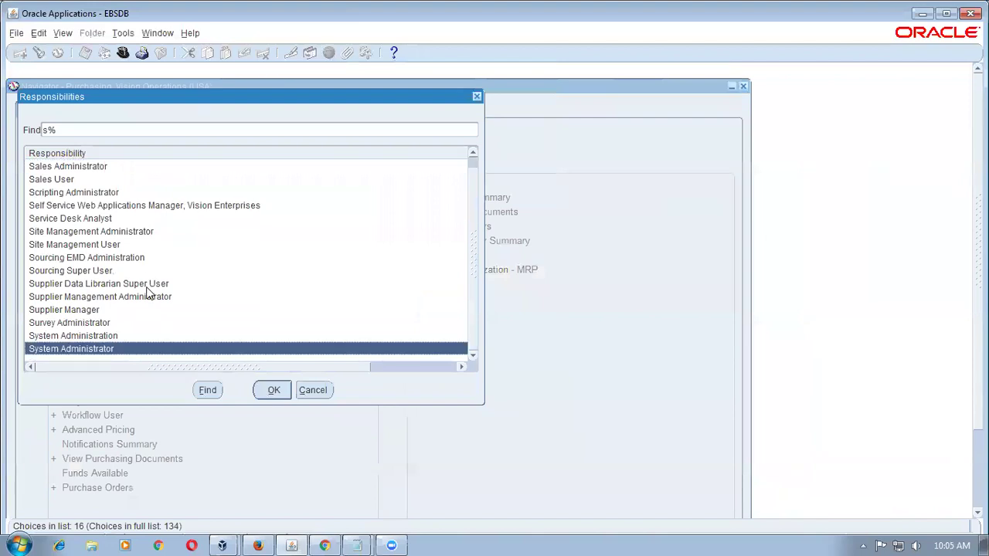
key(Return)
double_click(121, 300)
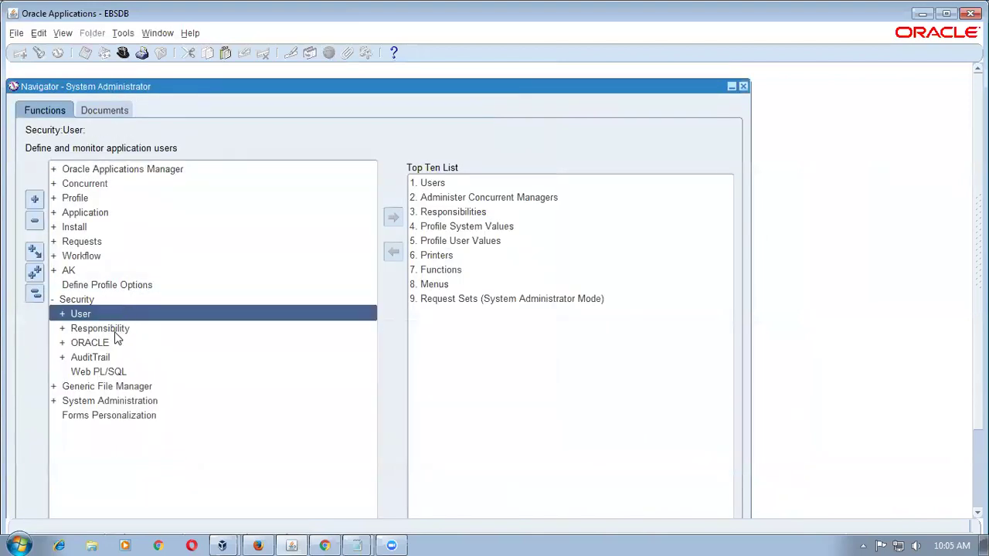
double_click(118, 331)
double_click(116, 359)
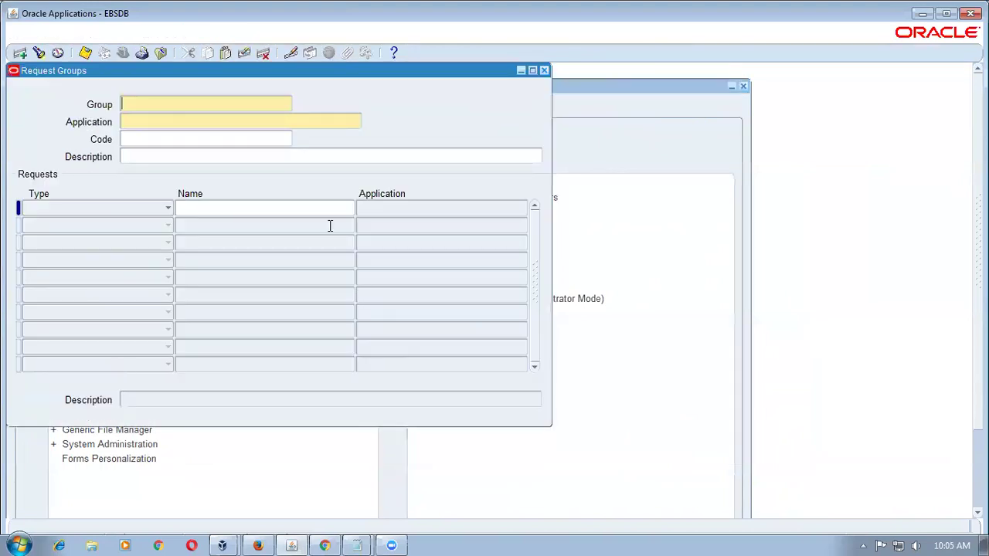
Query request groups matching All% with application Pur%, and go to the All Reports group of the Purchasing application.
key(F11)
text(All%)
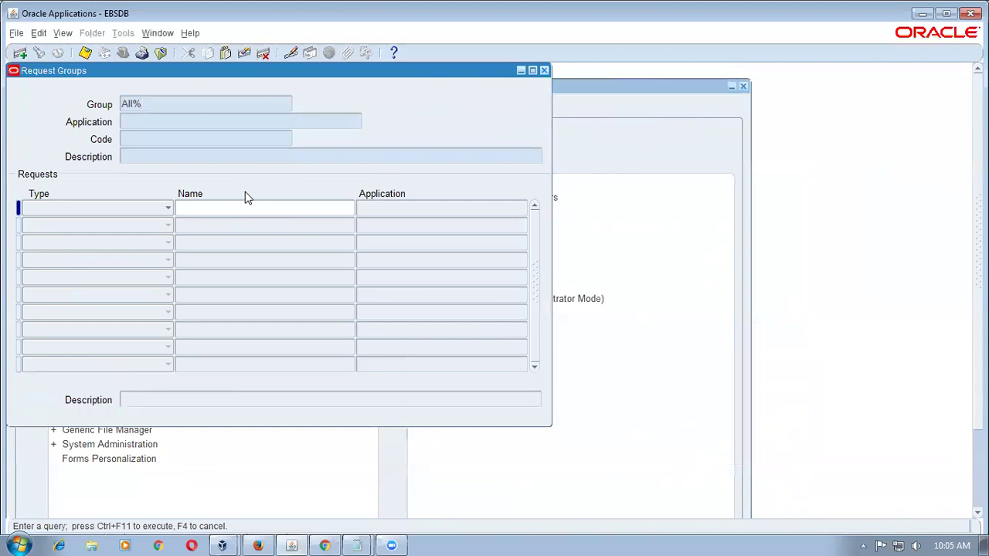
key(Tab)
text(Pur%)
key(ctrl+F11)
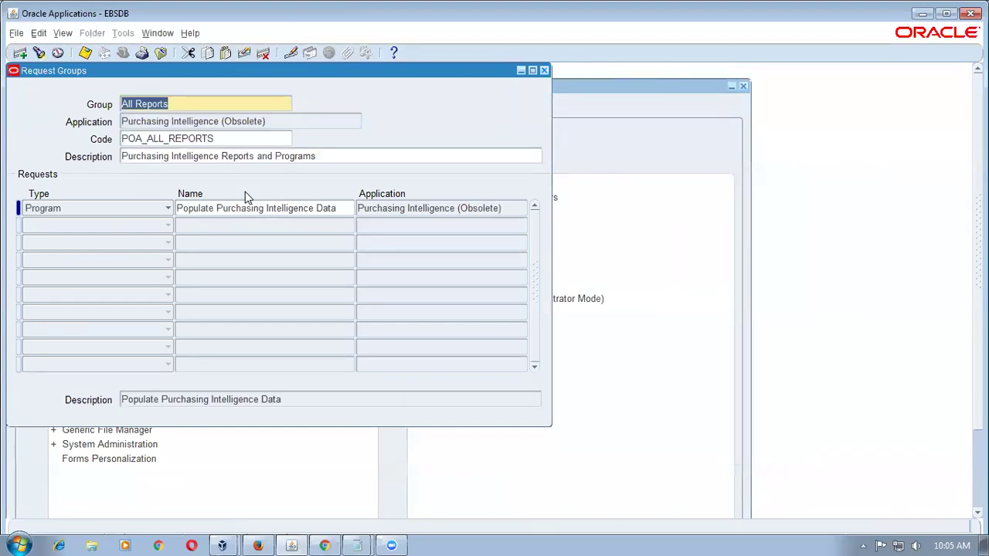
key(Down)
key(Down)
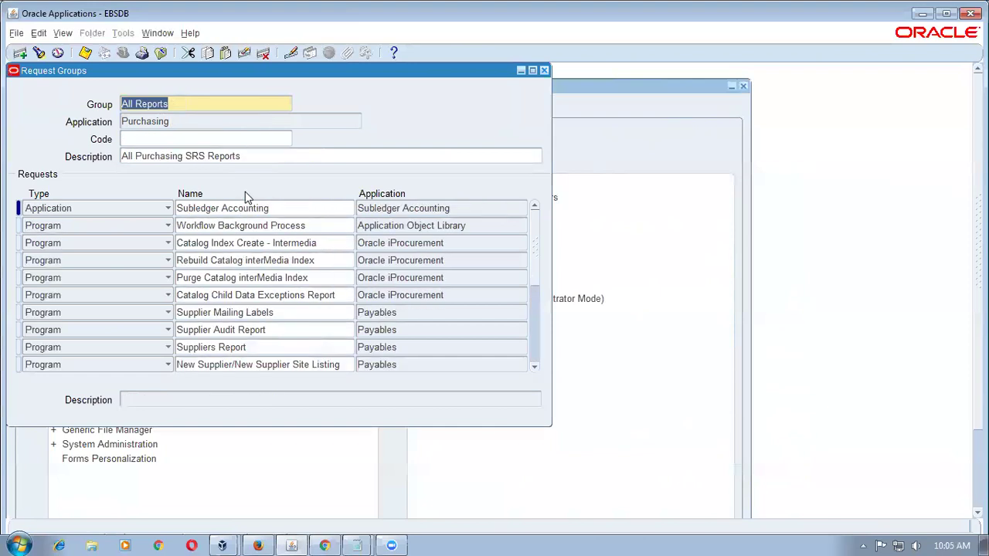
Add the Payables Open Interface Import program to the Purchasing All Reports request group and save the record.
click(254, 295)
key(ctrl+Down)
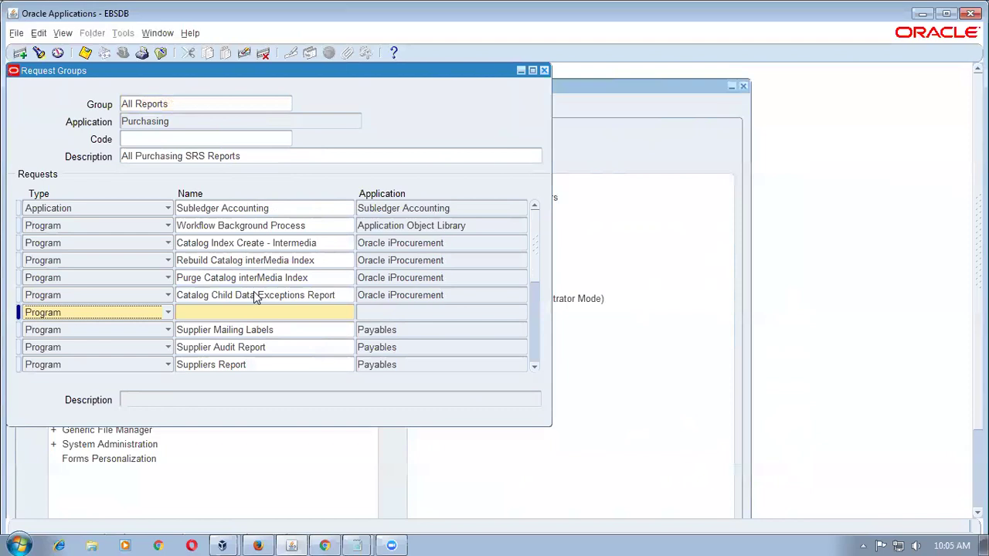
key(Tab)
text(pay%open%int%)
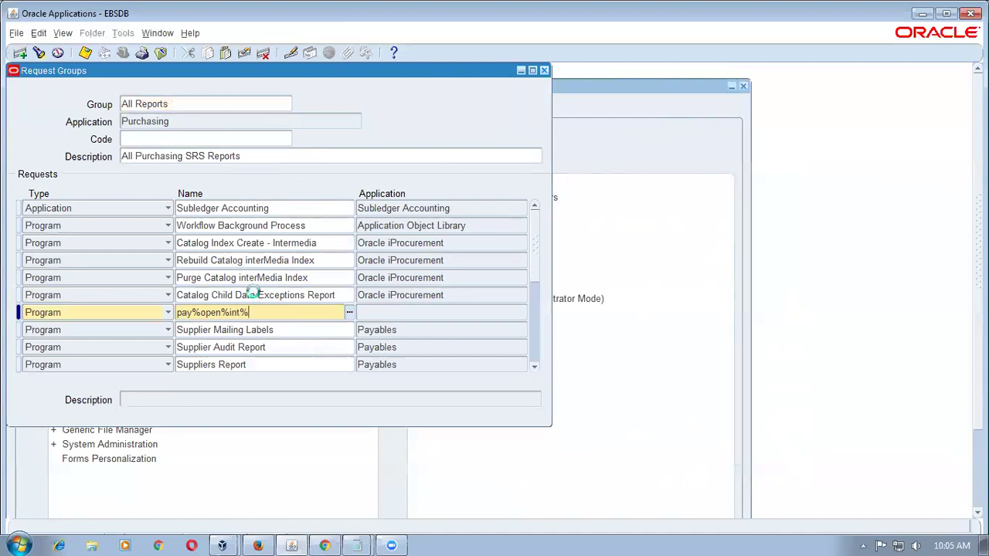
key(Tab)
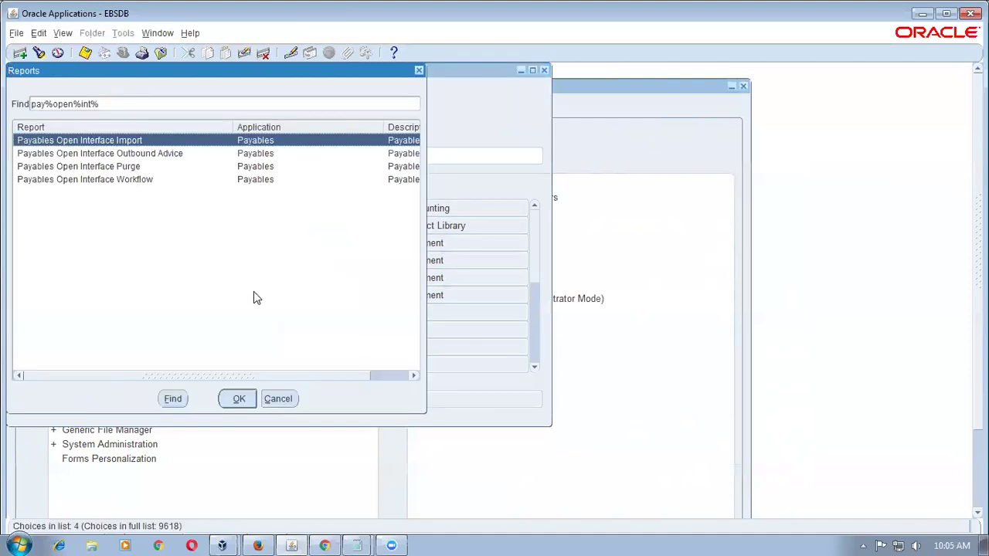
key(Return)
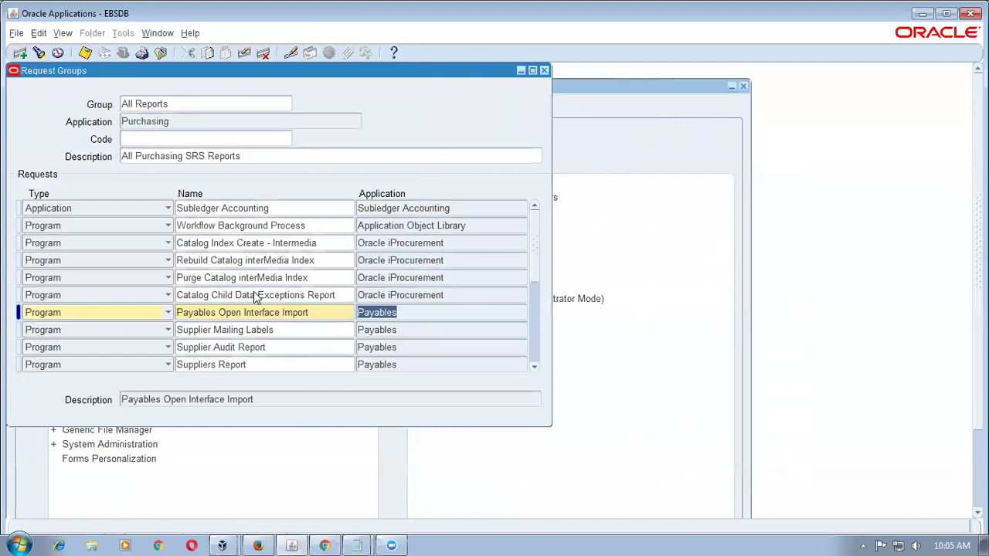
key(ctrl+s)
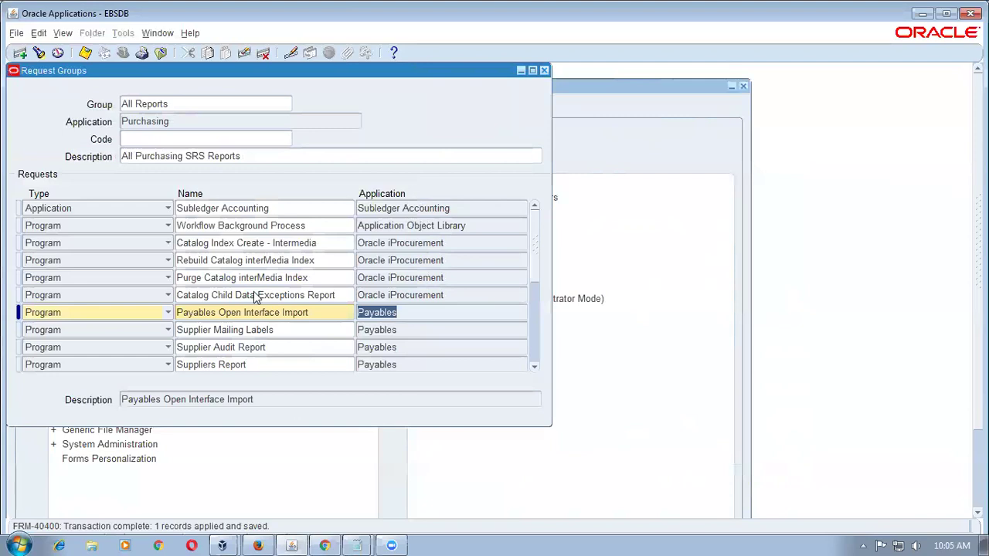
Close the Request Groups form and switch to the Purchasing, Vision Operations (USA) responsibility.
key(F4)
key(alt+f)
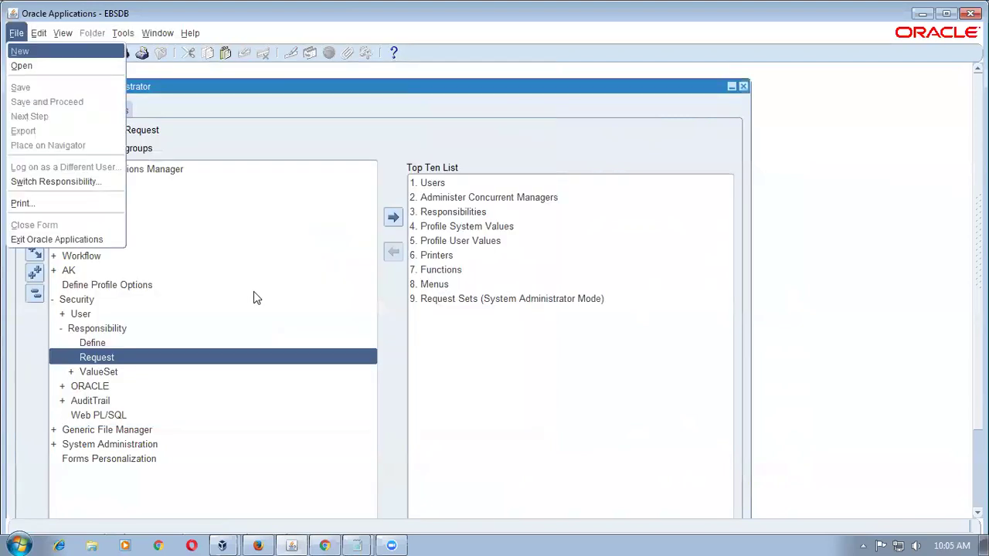
key(w)
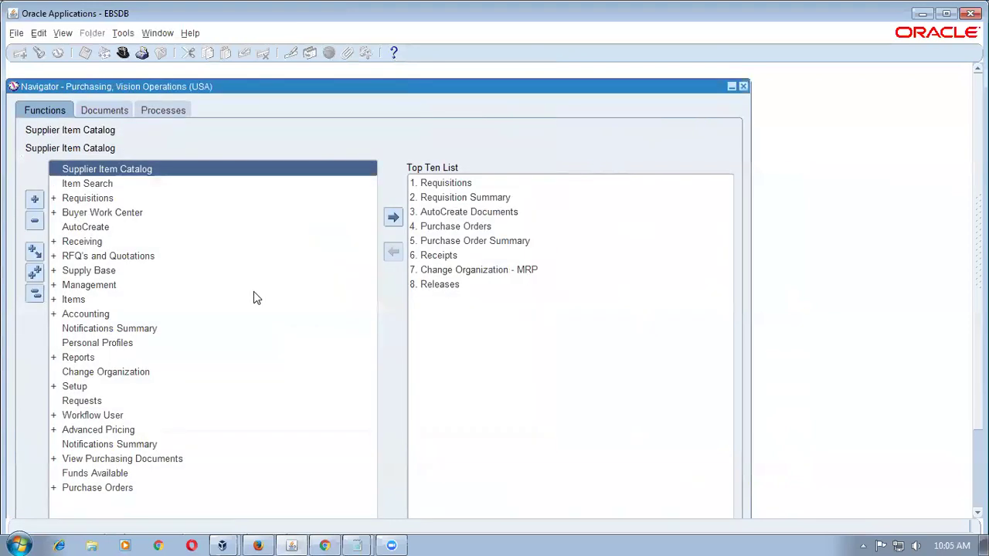
Start a new concurrent request by copying the previous Payables Open Interface Import request from the last 7 days.
key(alt+v)
key(r)
key(alt+n)
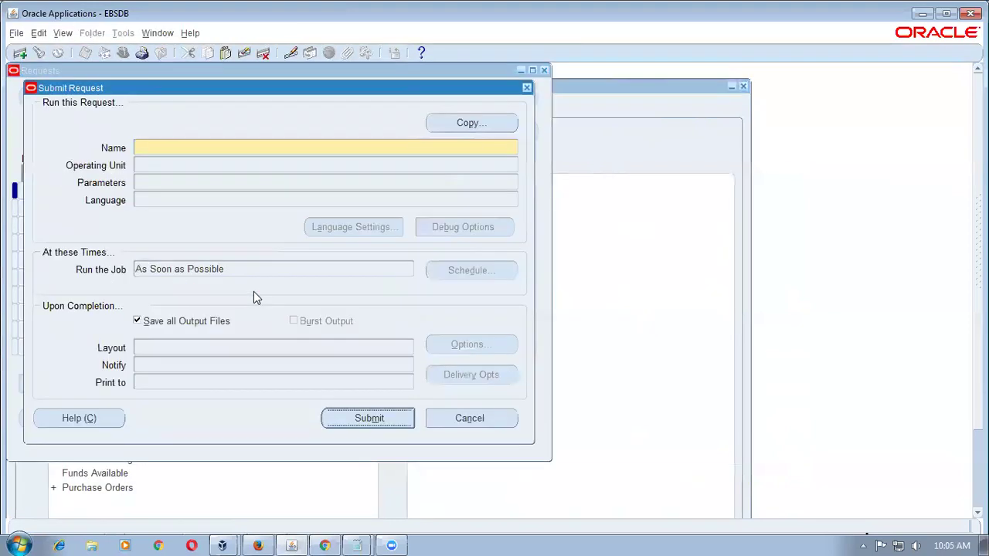
click(463, 122)
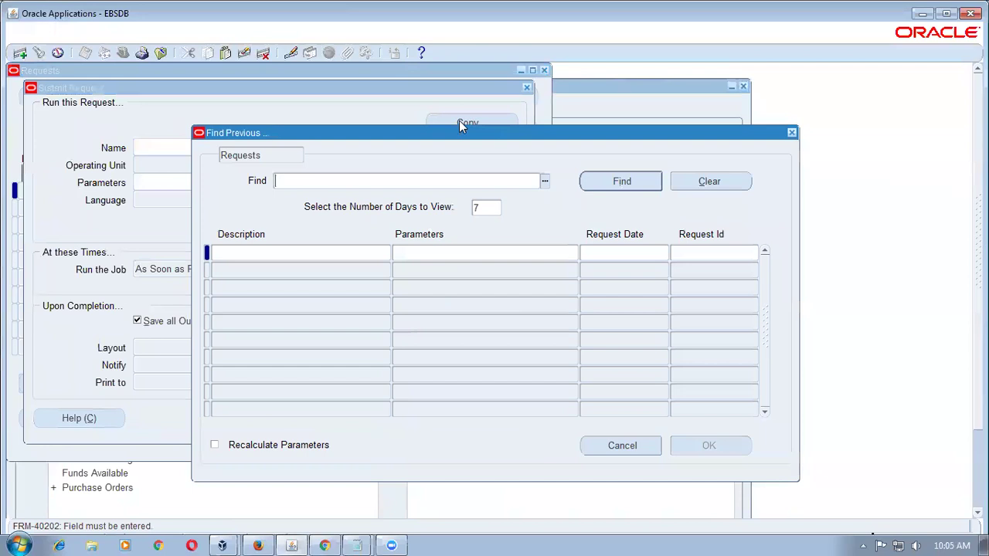
click(618, 181)
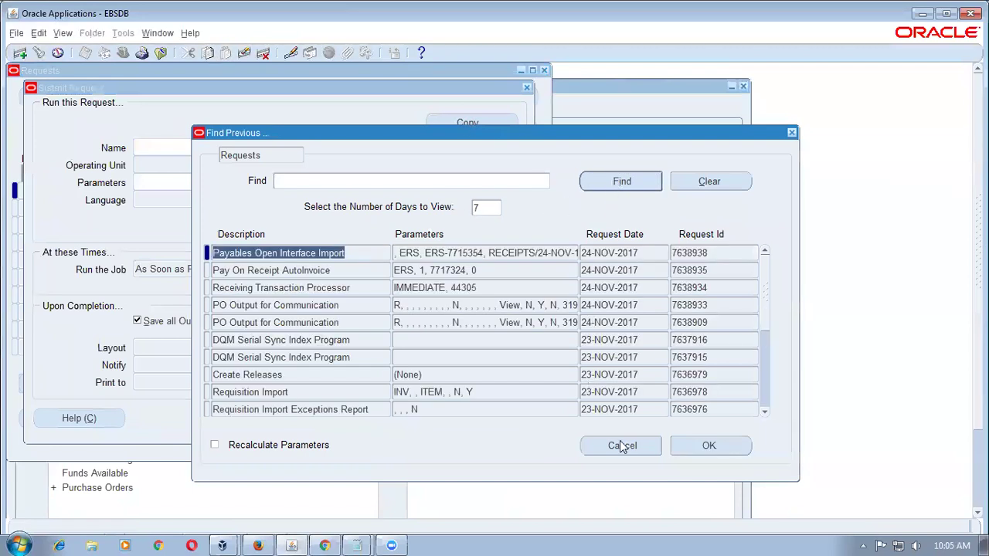
click(701, 448)
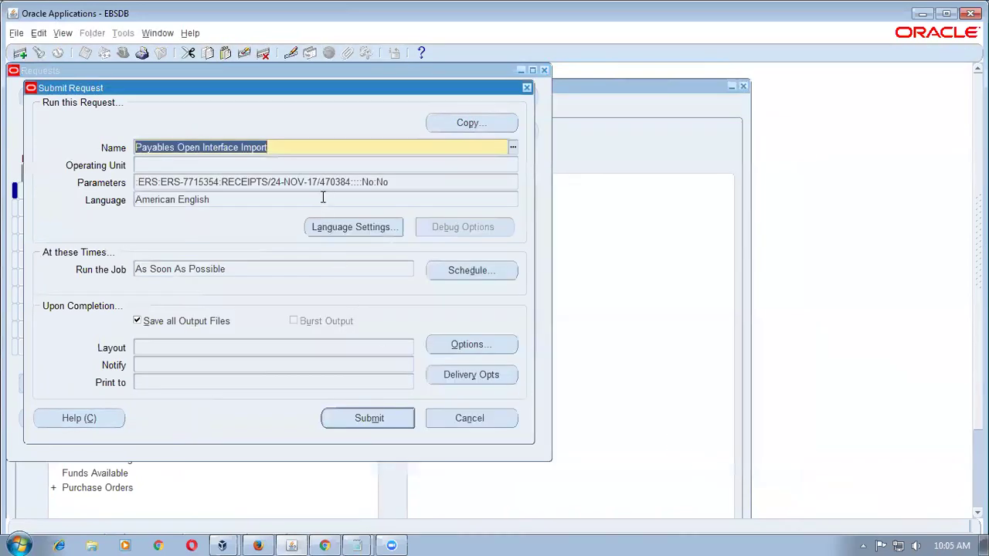
Review and accept the copied import parameters, then submit the Payables Open Interface Import request without submitting another.
click(318, 182)
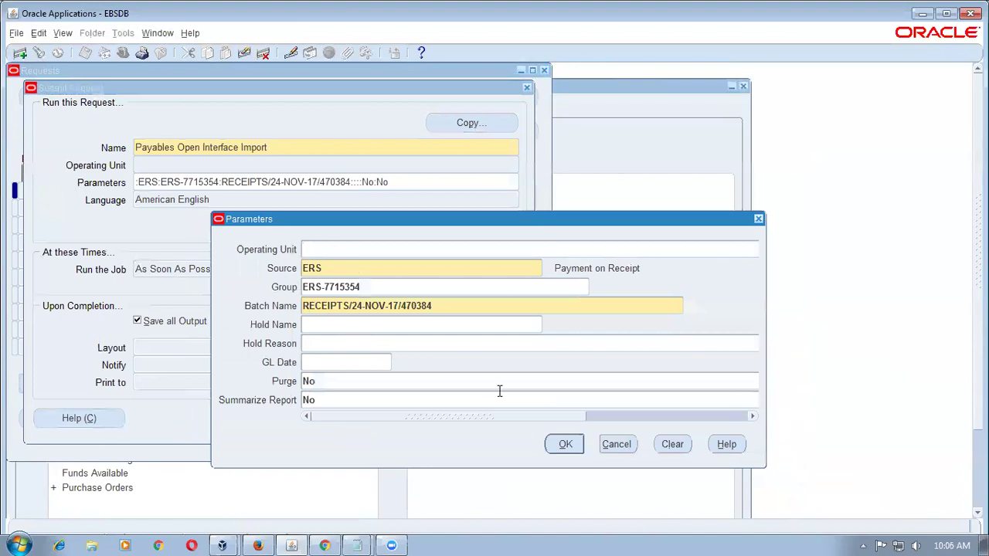
click(565, 443)
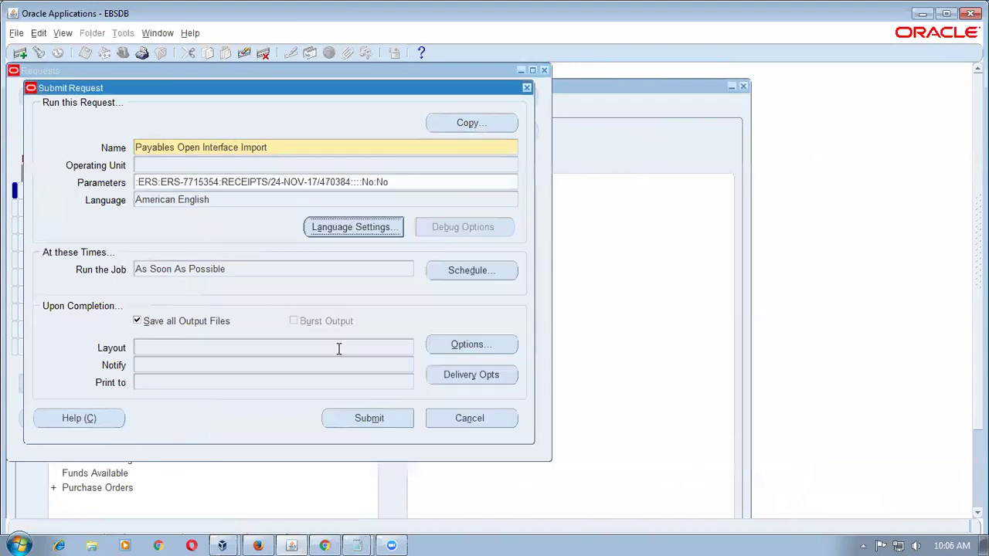
click(355, 420)
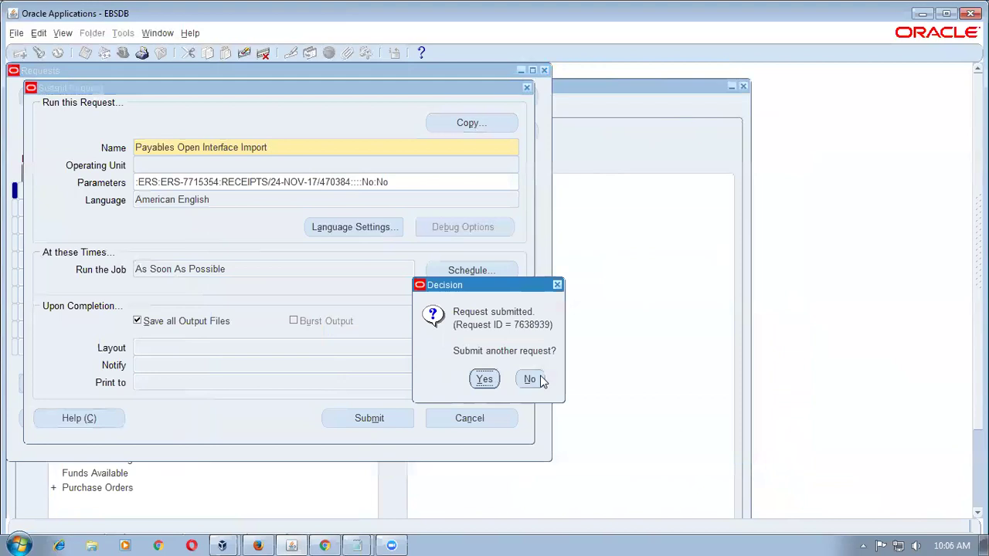
click(539, 378)
click(462, 410)
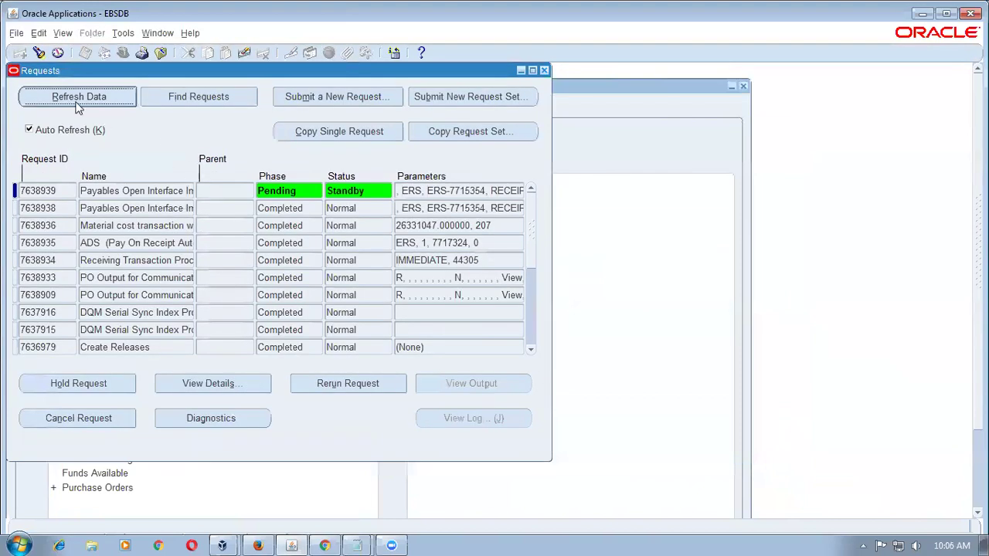
View the output of the earlier Payables Open Interface Import request, check its rejections report, and close the report.
click(155, 207)
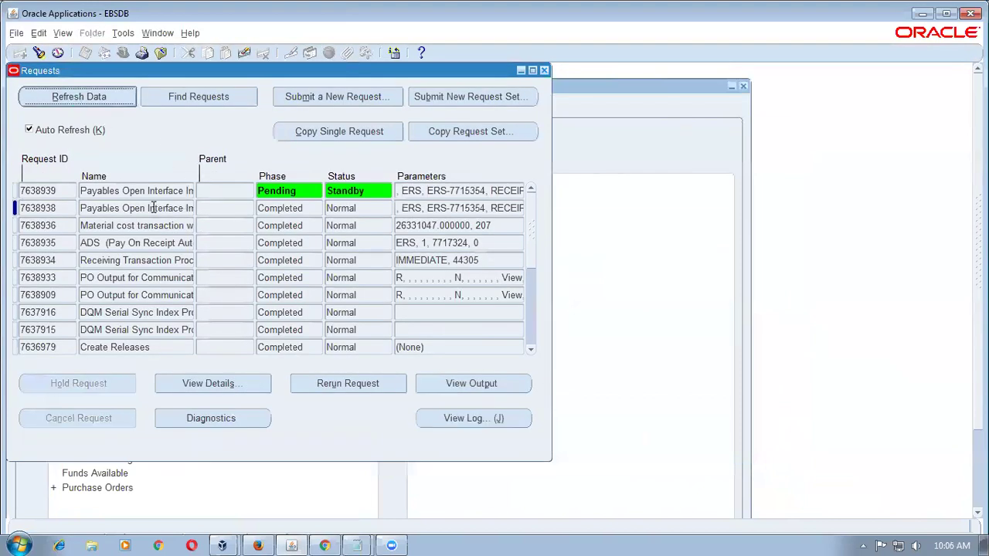
click(469, 381)
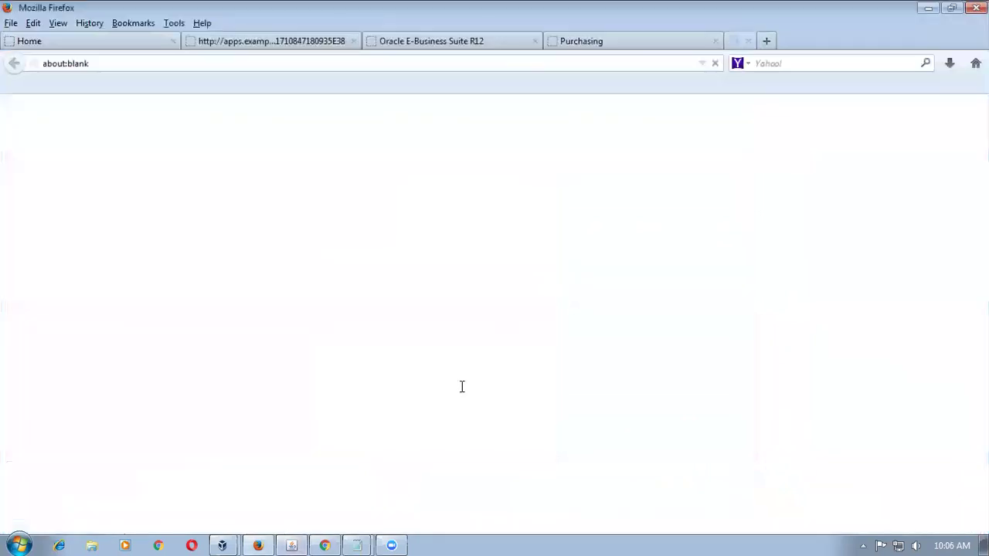
drag(309, 329, 492, 329)
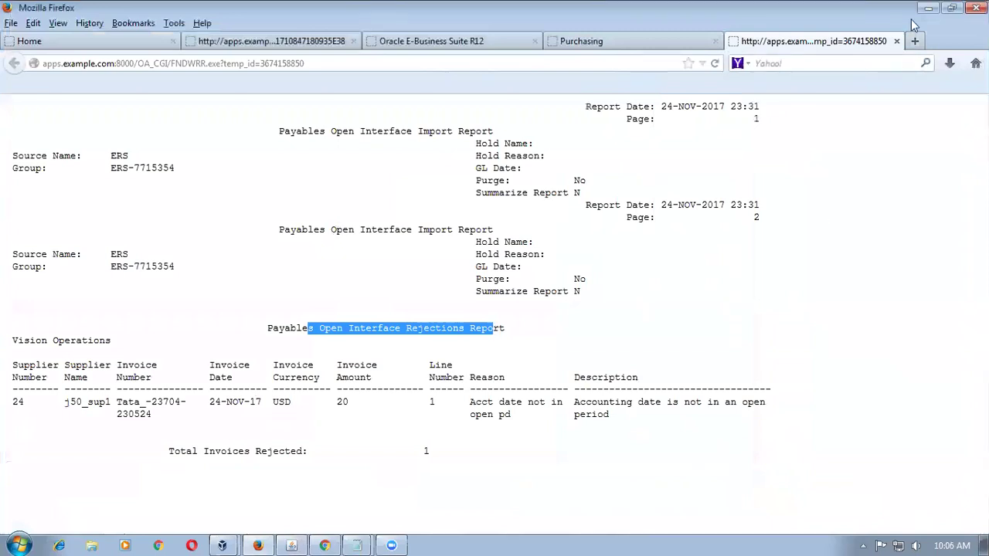
click(896, 41)
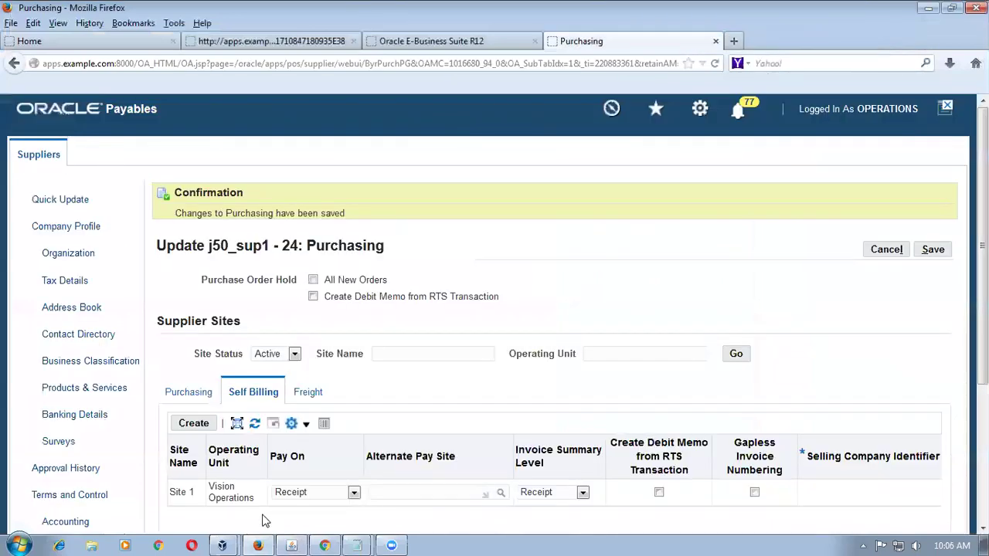
Return to the Requests form and keep refreshing the data until the new Payables Open Interface Import request completes.
click(291, 545)
click(51, 96)
click(57, 102)
click(65, 107)
click(65, 107)
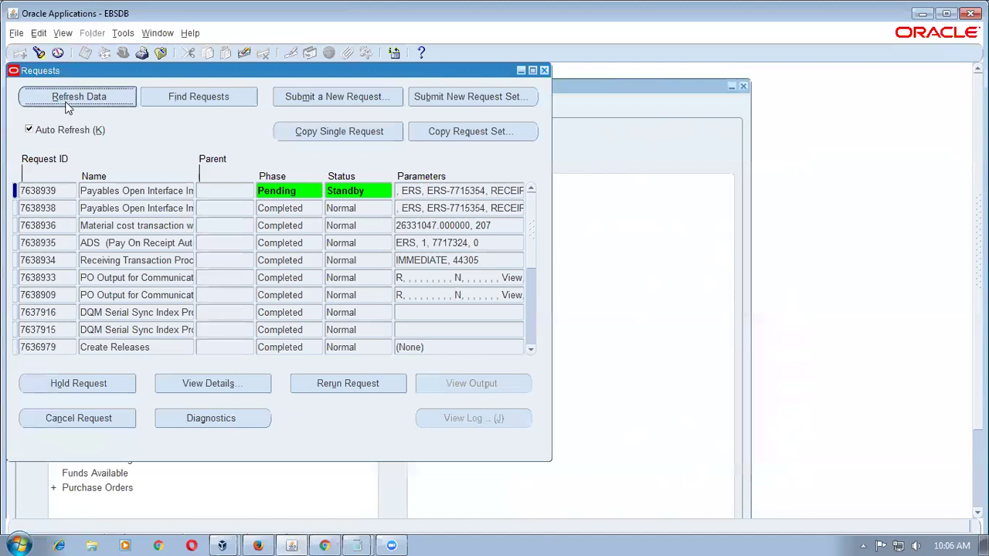
click(66, 107)
click(67, 106)
click(66, 107)
click(66, 107)
click(66, 107)
click(67, 106)
click(67, 107)
click(67, 107)
click(67, 106)
click(66, 107)
click(67, 107)
click(66, 107)
click(66, 106)
click(66, 107)
click(67, 106)
click(66, 106)
click(66, 107)
click(67, 106)
click(67, 107)
click(67, 107)
click(66, 106)
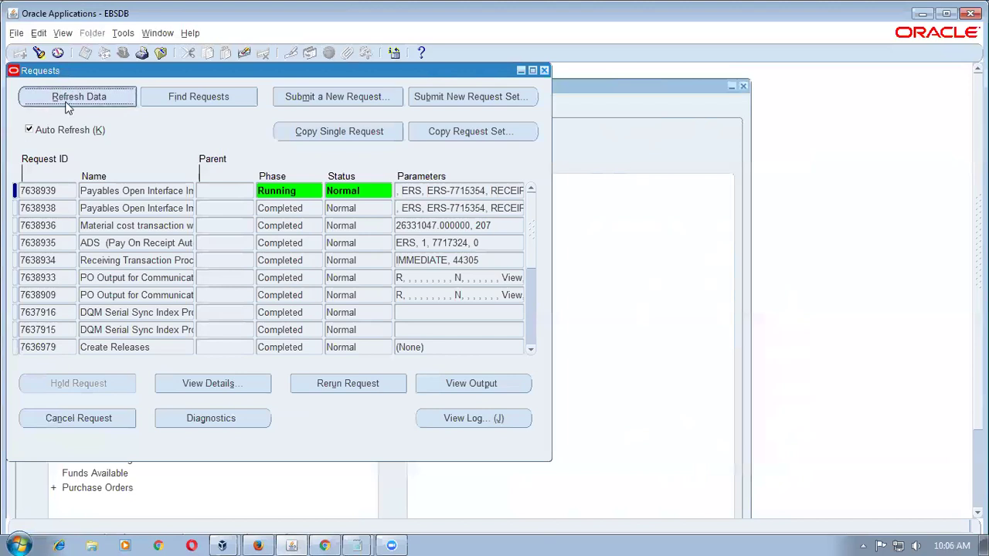
click(66, 107)
click(66, 101)
click(66, 102)
click(66, 106)
click(66, 107)
click(66, 101)
click(64, 101)
click(67, 102)
click(67, 105)
click(66, 106)
click(67, 106)
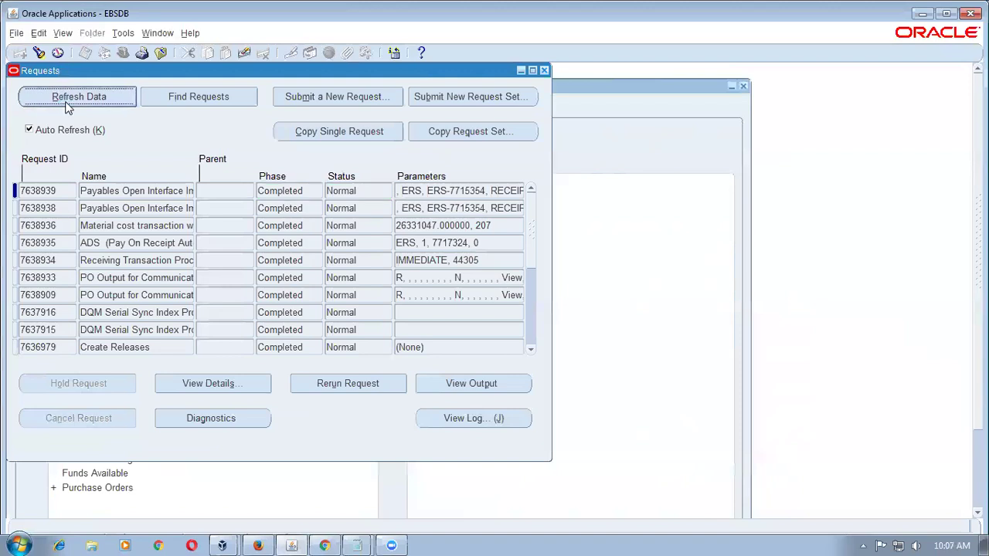
View the completed import's output, examine the audit report's invoice lines and invoice number, and close the report.
click(480, 380)
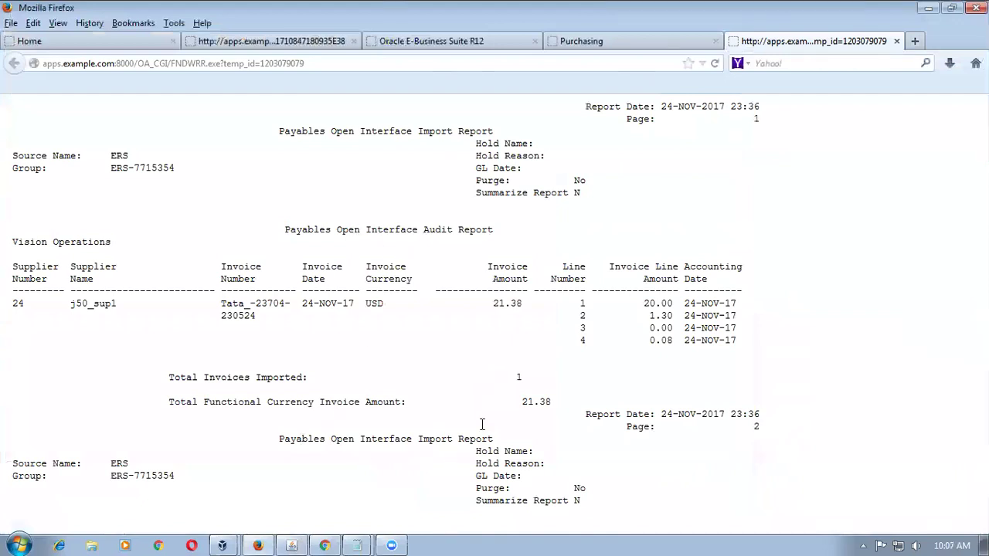
drag(356, 230, 512, 236)
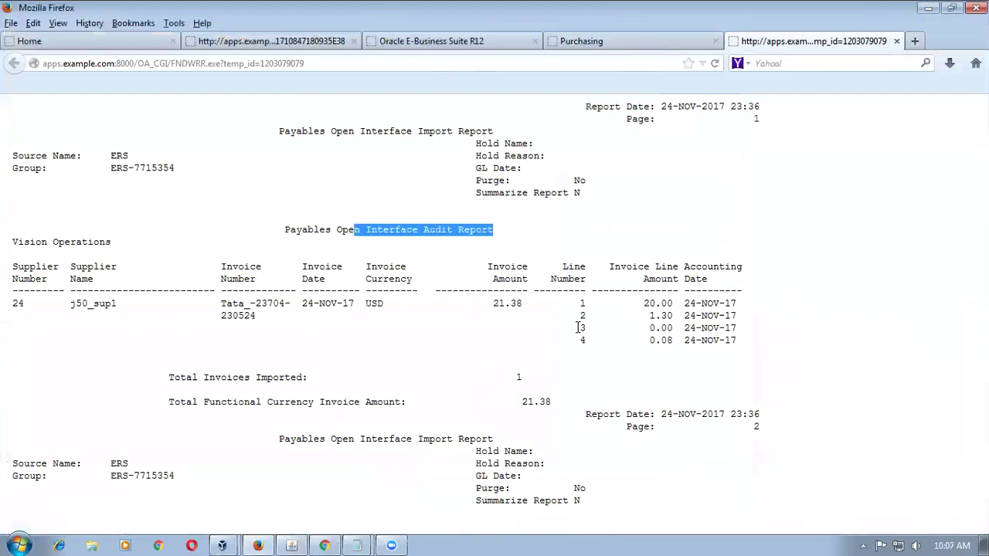
drag(649, 317, 690, 341)
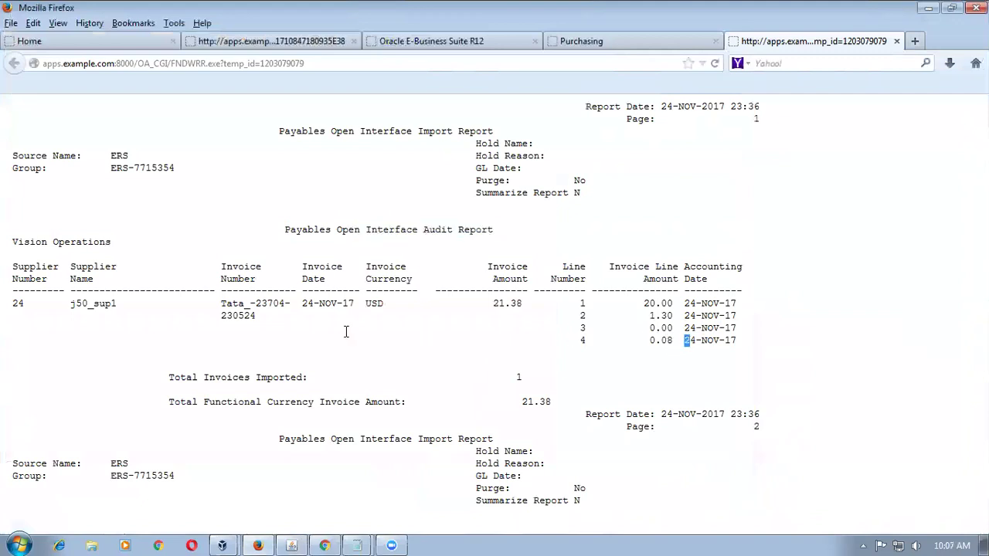
drag(222, 304, 282, 302)
drag(227, 316, 253, 316)
click(267, 335)
drag(226, 316, 248, 318)
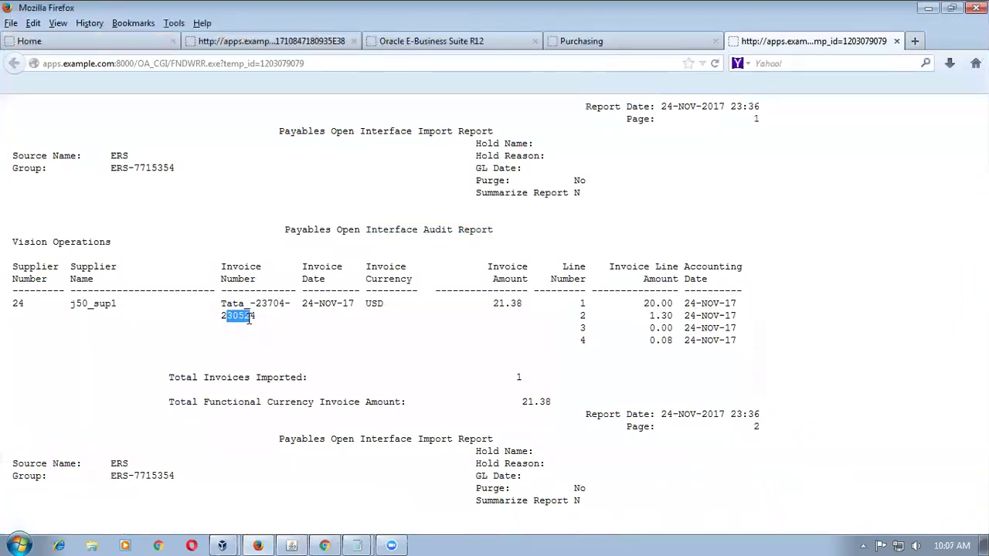
click(244, 344)
click(896, 40)
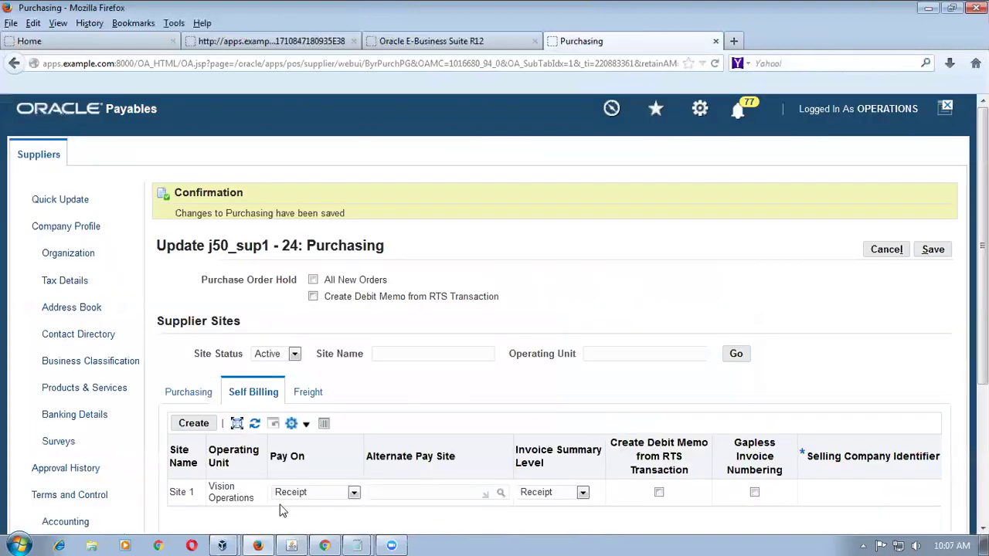
Switch to Oracle Cloud in Chrome and open the Suppliers work area under Procurement.
click(328, 544)
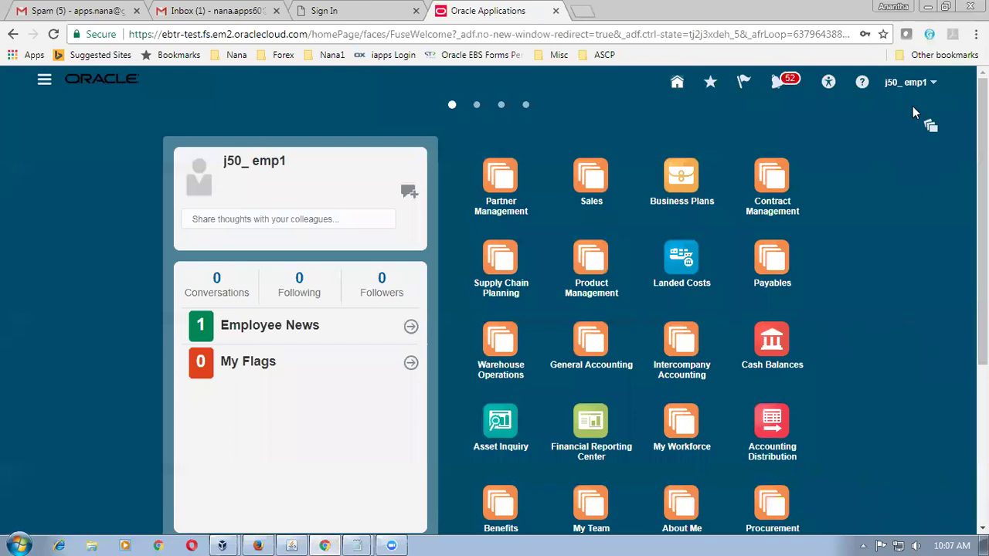
scroll(839, 291, down, 2)
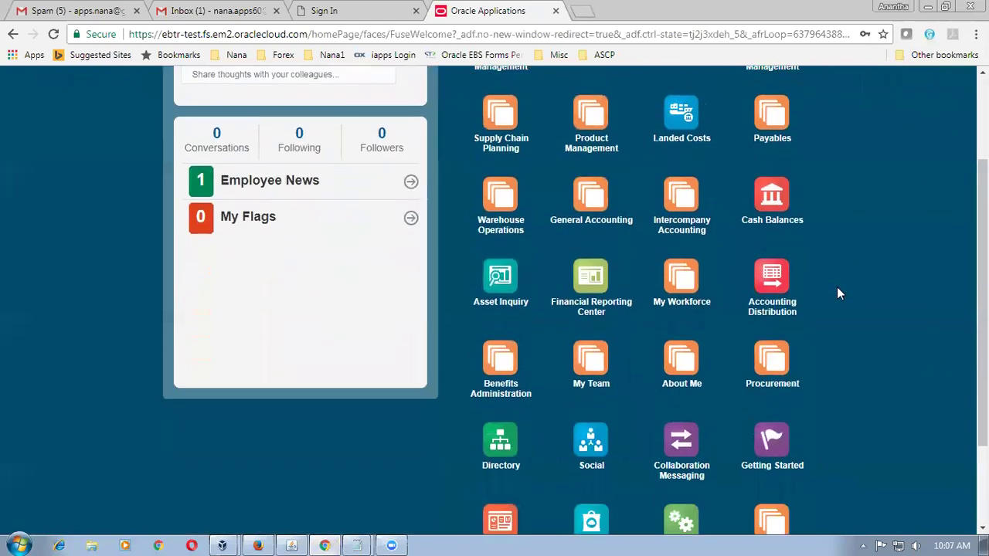
scroll(825, 324, down, 1)
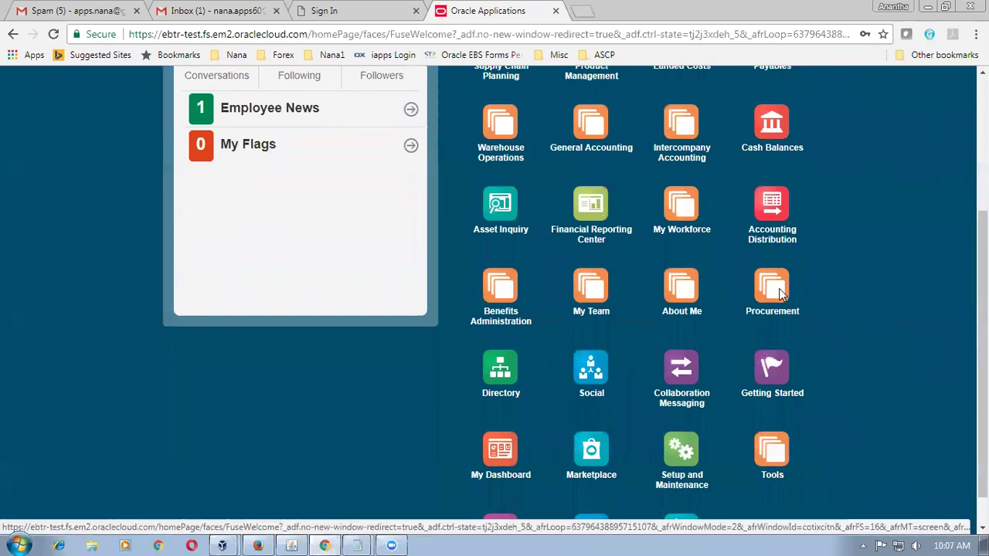
click(779, 292)
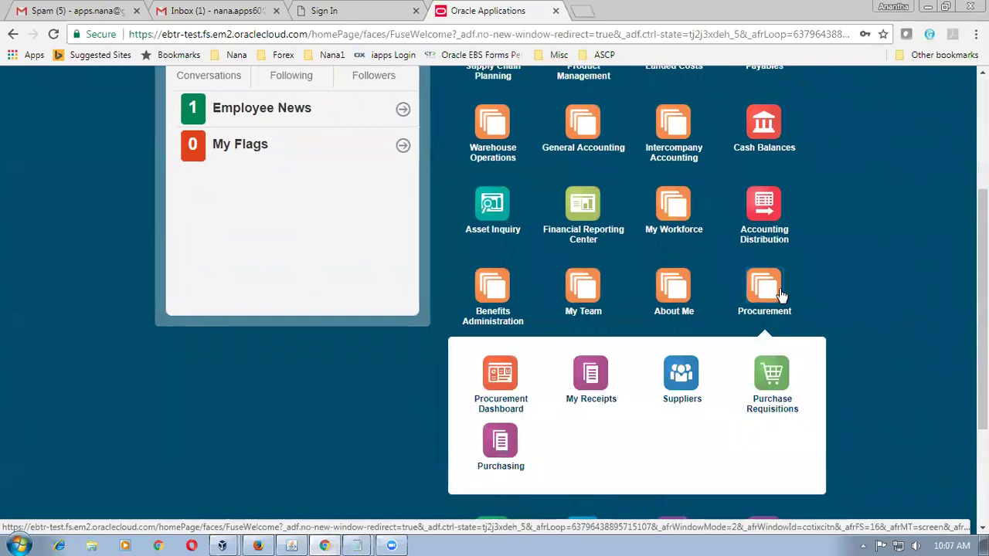
click(681, 378)
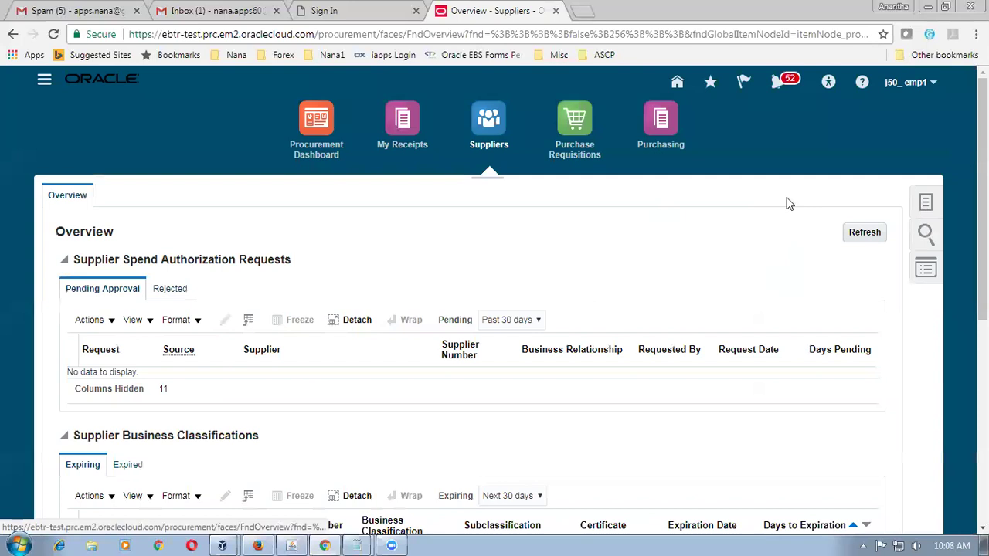
Open Manage Suppliers and search for suppliers named j50.
click(927, 206)
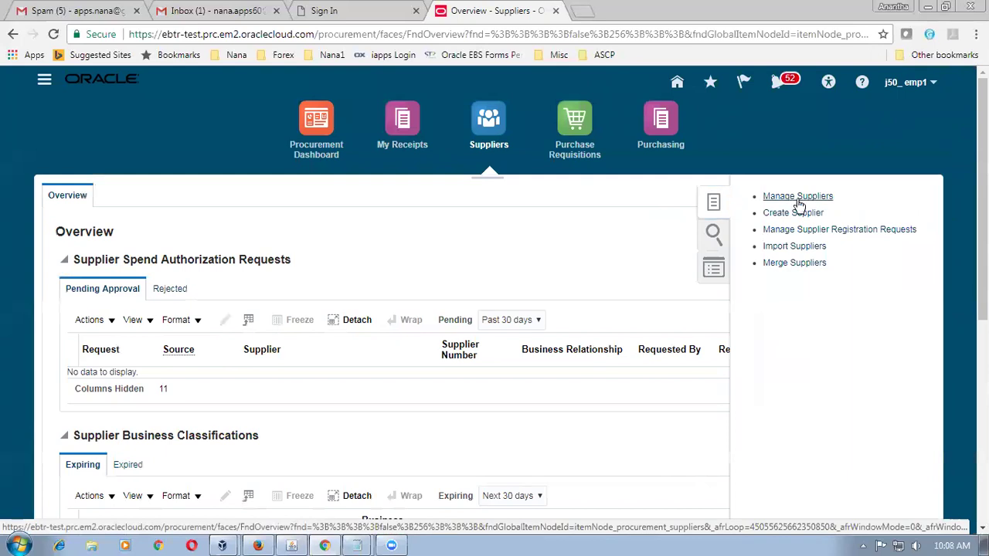
click(797, 198)
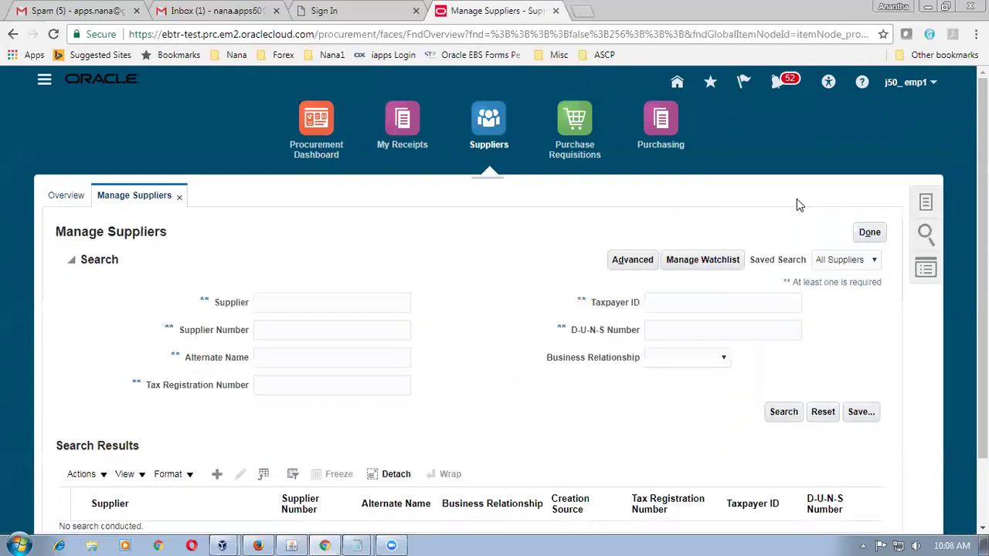
click(355, 302)
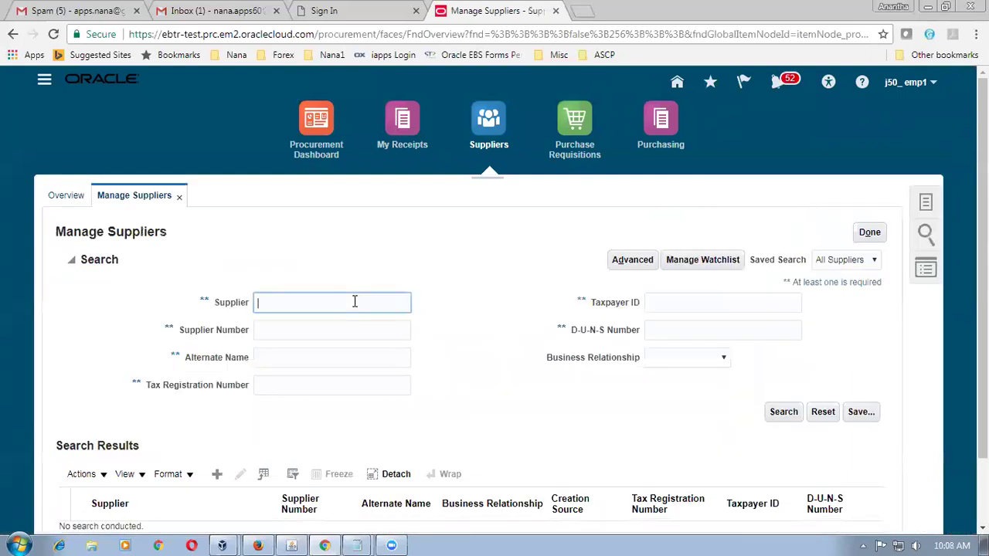
text(j50)
click(788, 417)
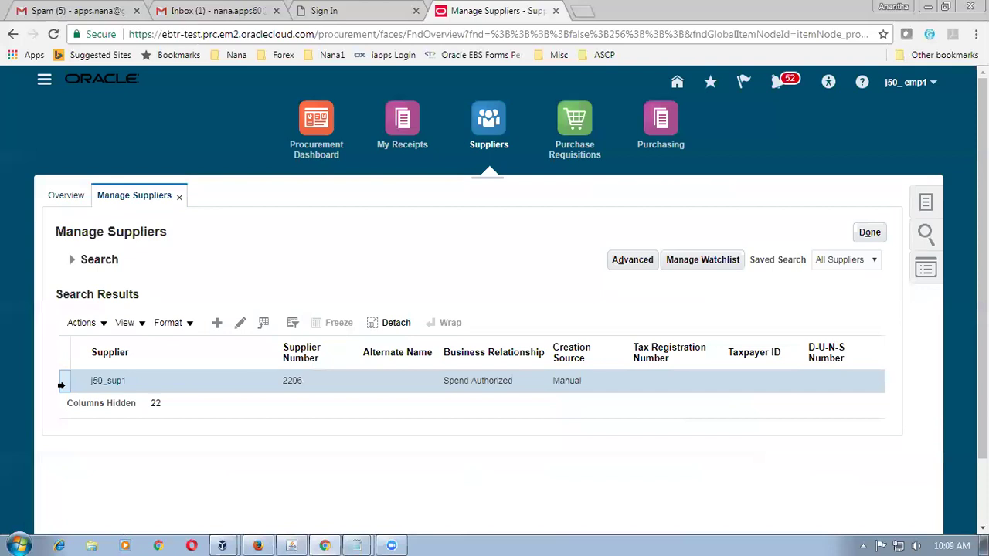
Open supplier j50_sup1 for editing, edit its Site 1, and show the site's Purchasing settings.
click(239, 323)
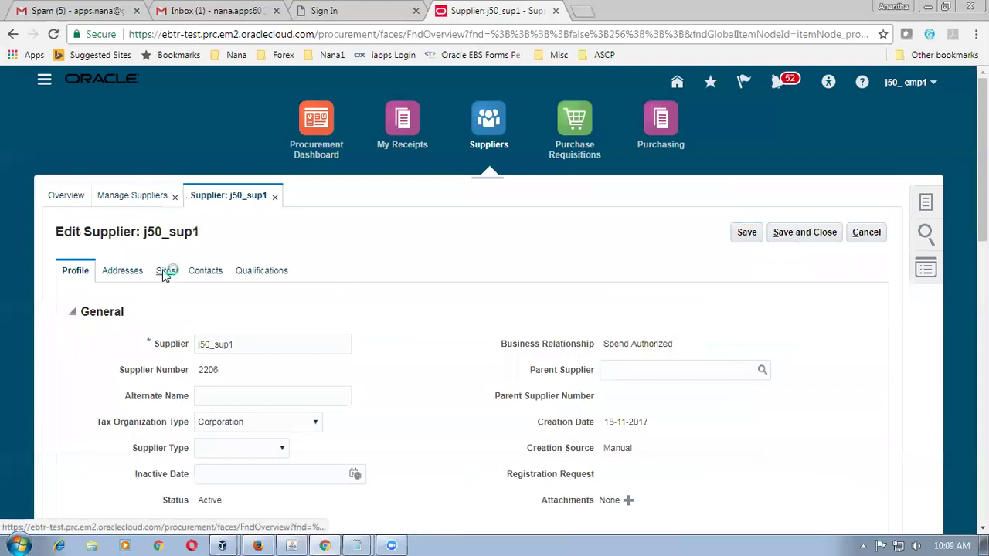
click(164, 272)
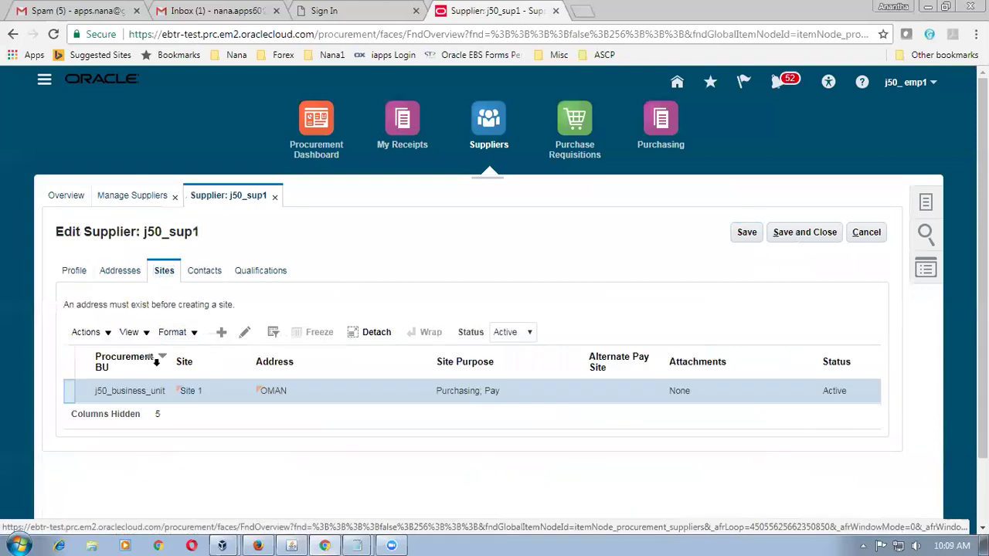
click(244, 331)
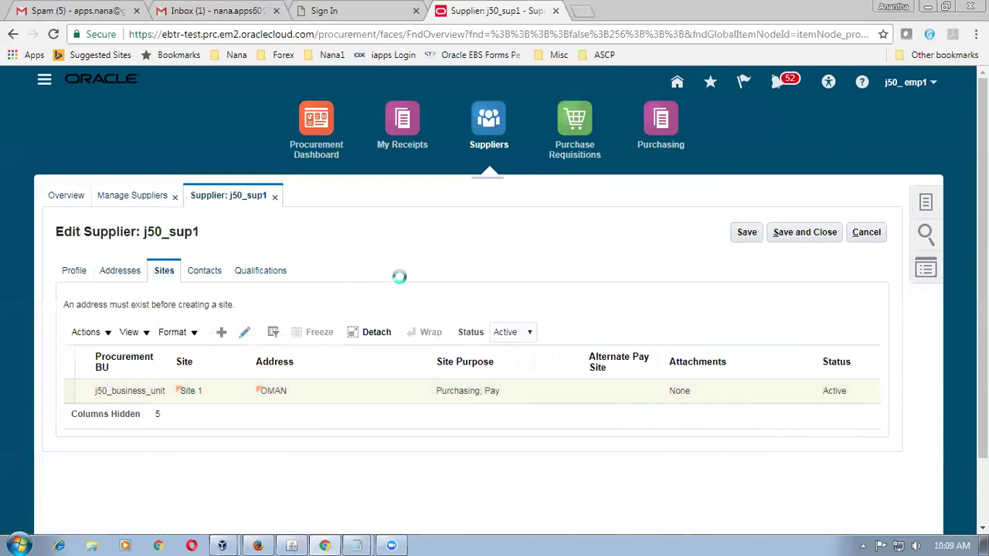
scroll(390, 287, down, 3)
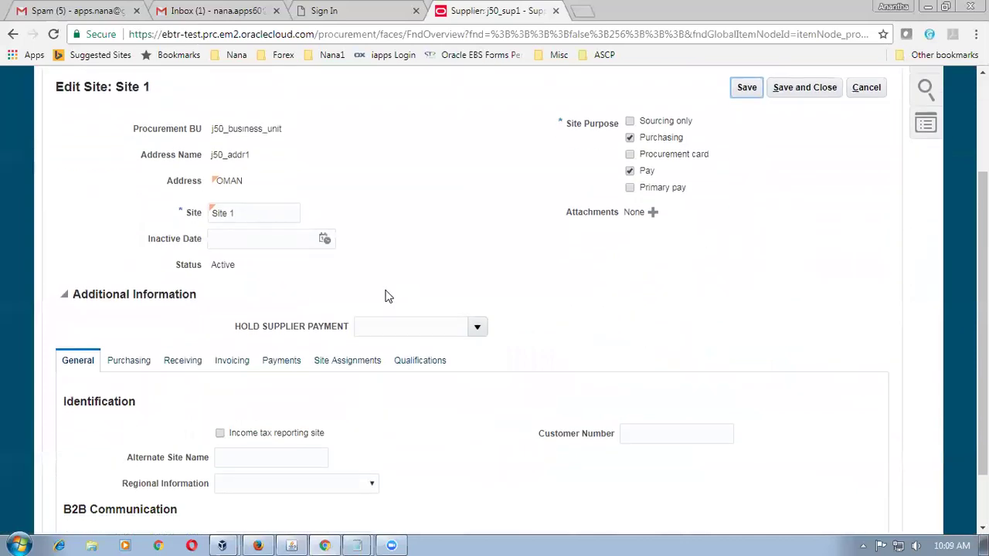
click(143, 363)
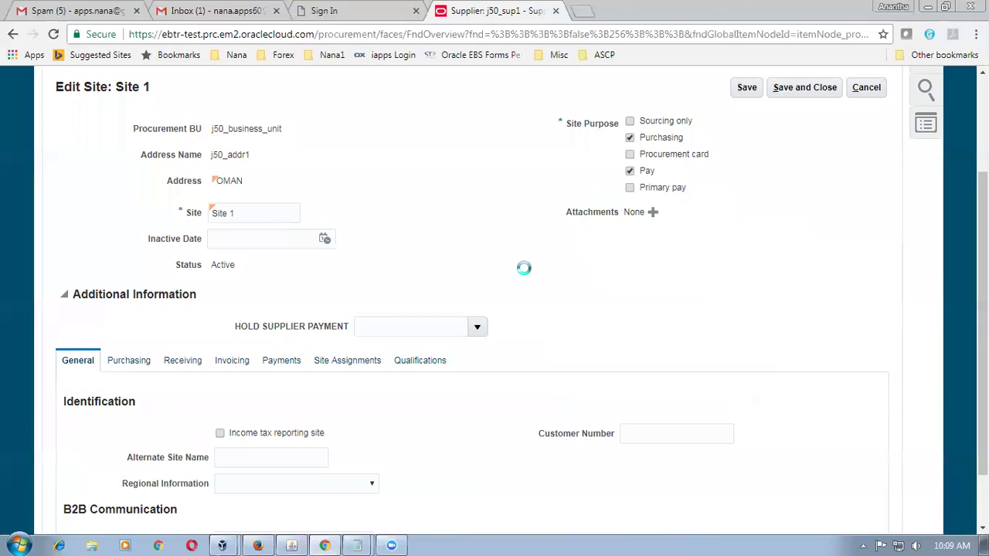
scroll(524, 275, down, 5)
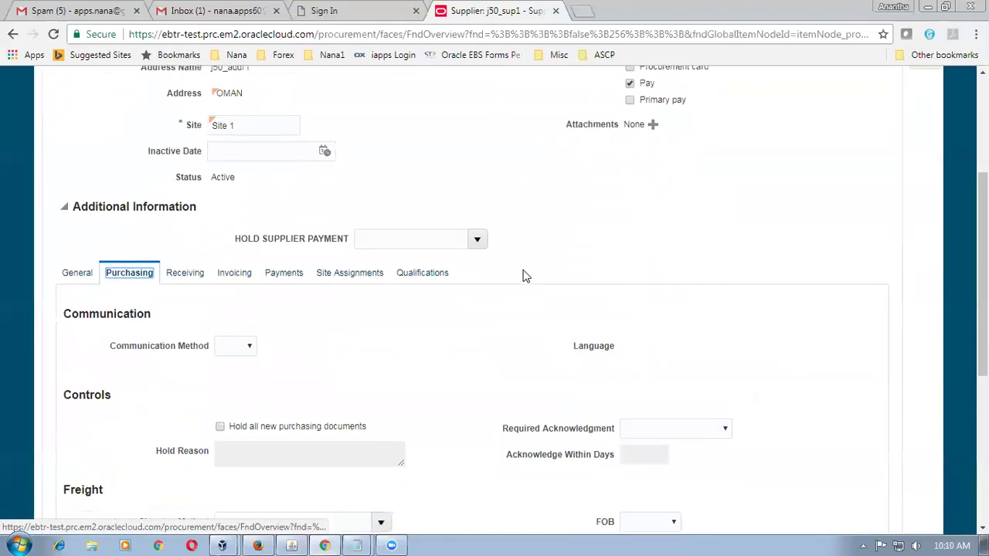
Examine the site's pay-on-receipt and self-billing settings, and close the site without saving.
scroll(522, 276, down, 3)
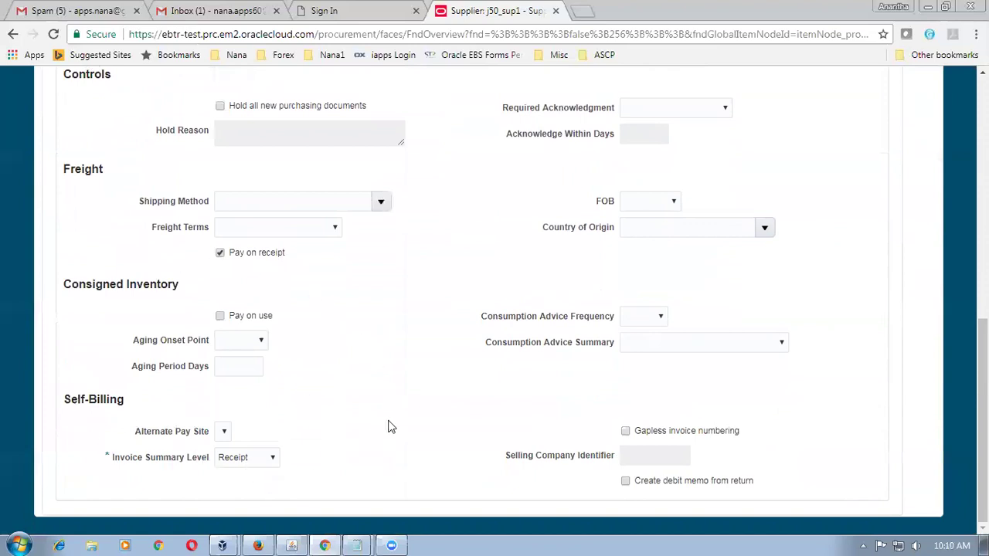
scroll(392, 426, up, 3)
scroll(392, 426, up, 5)
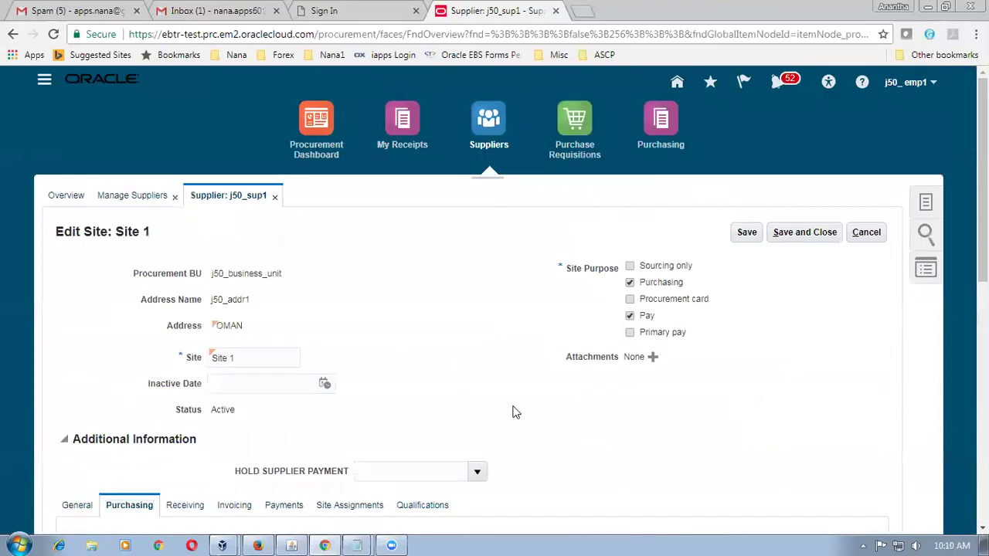
click(863, 233)
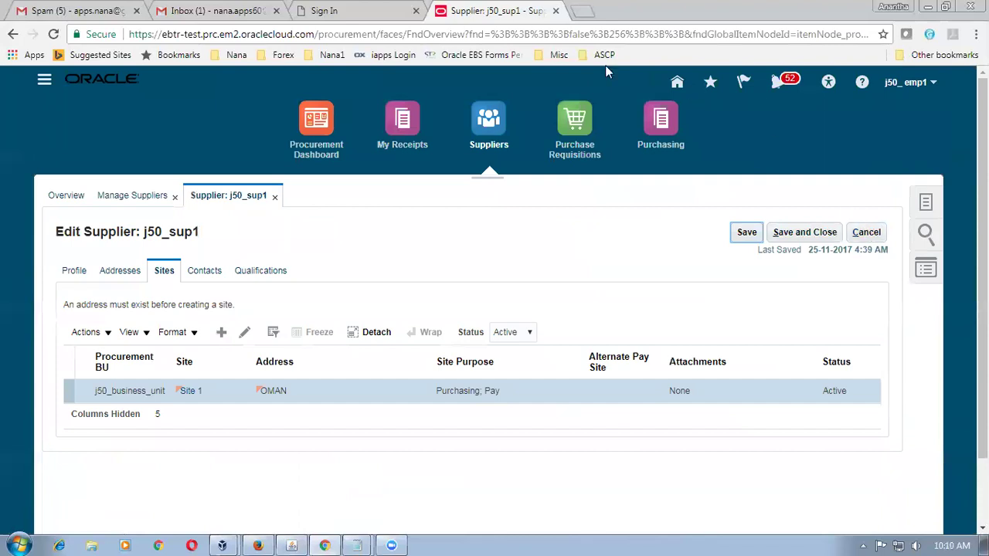
Open the waves Fusion bookmark in a new browser tab and go to the Purchasing work area under Procurement.
click(581, 11)
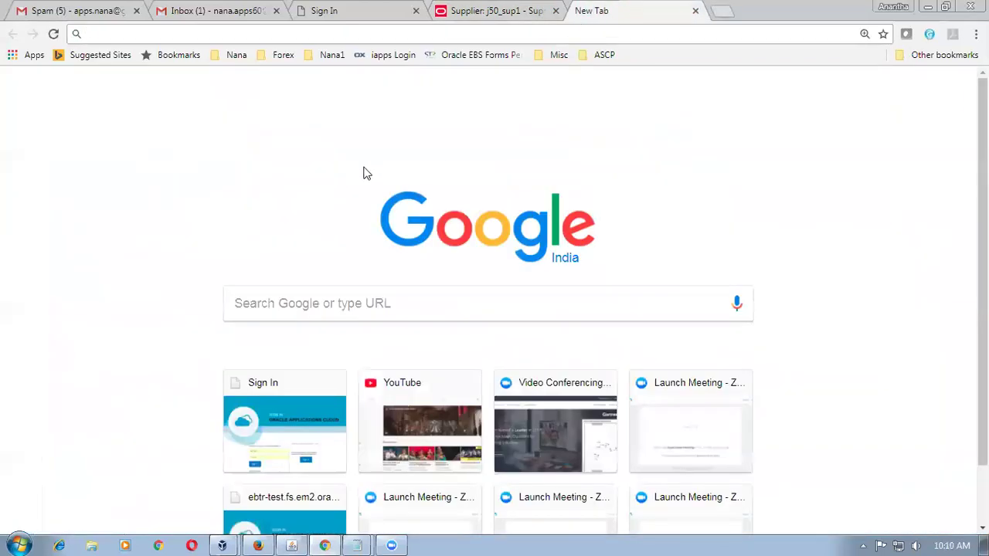
click(230, 55)
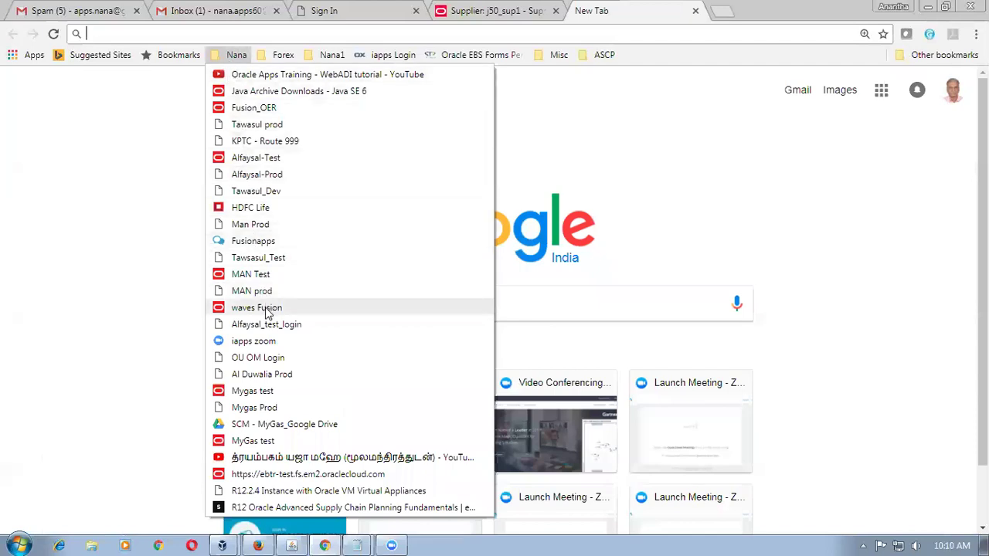
click(266, 307)
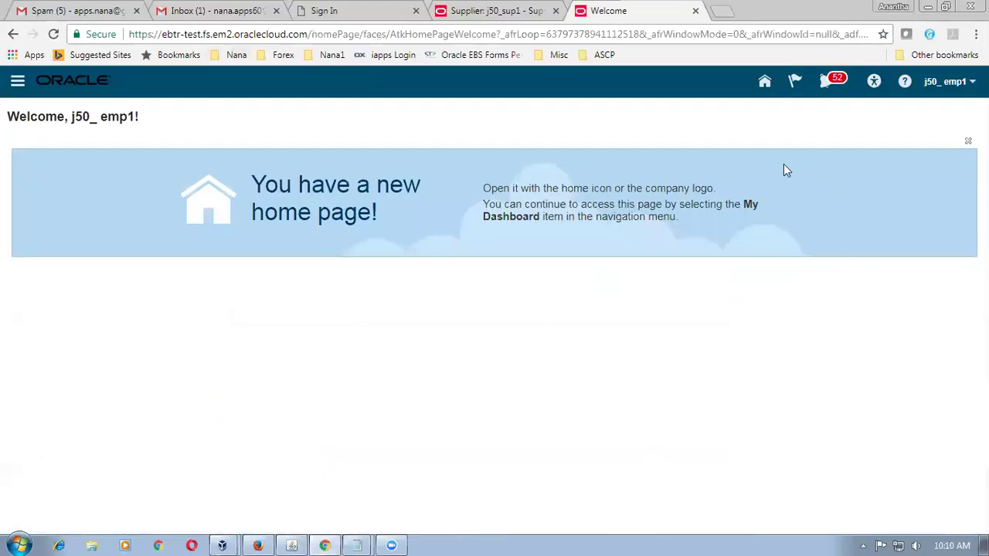
click(763, 85)
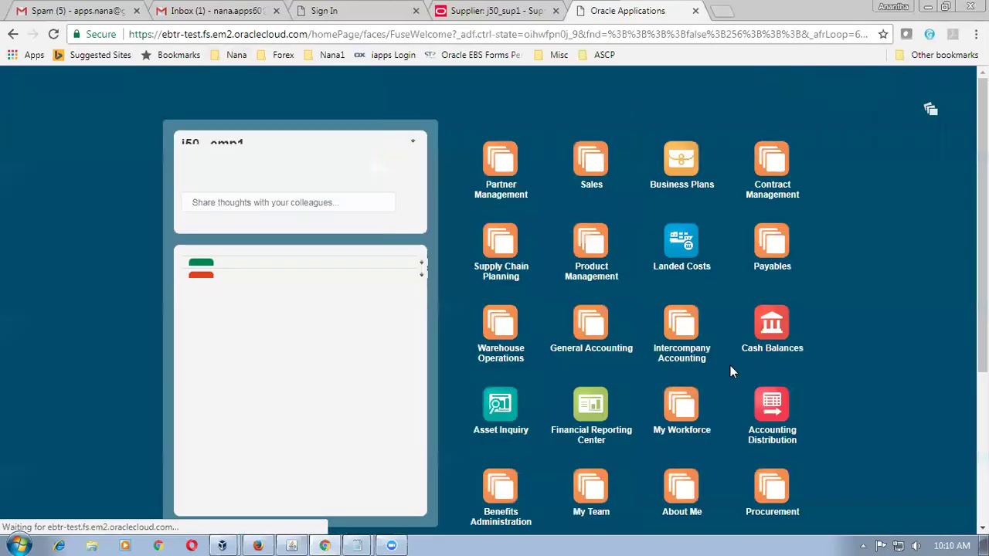
scroll(731, 368, down, 2)
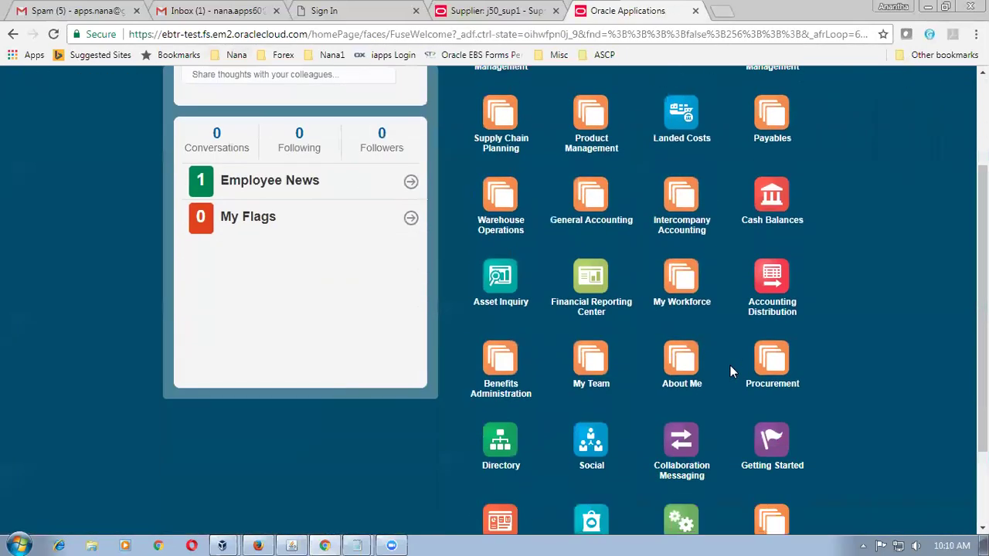
click(782, 361)
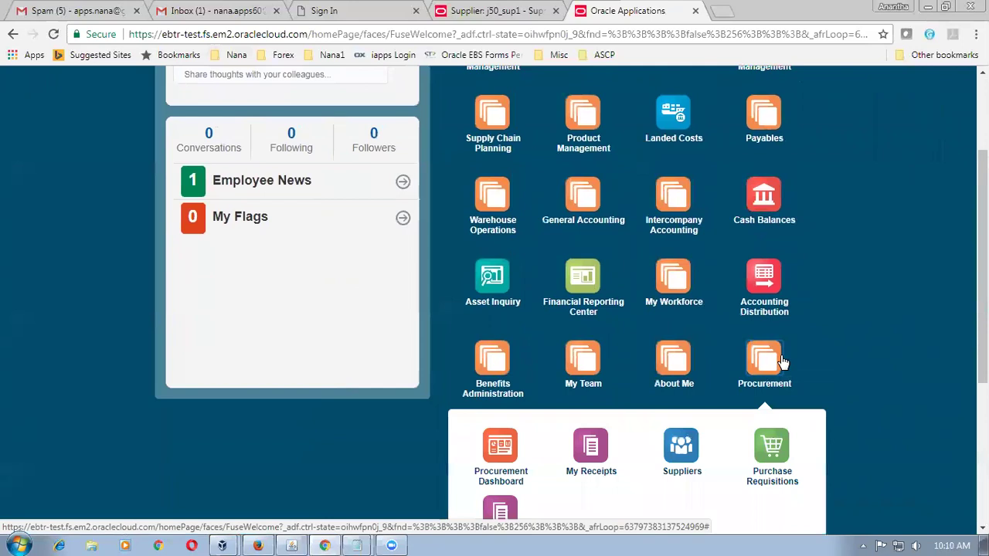
scroll(783, 364, down, 1)
click(510, 442)
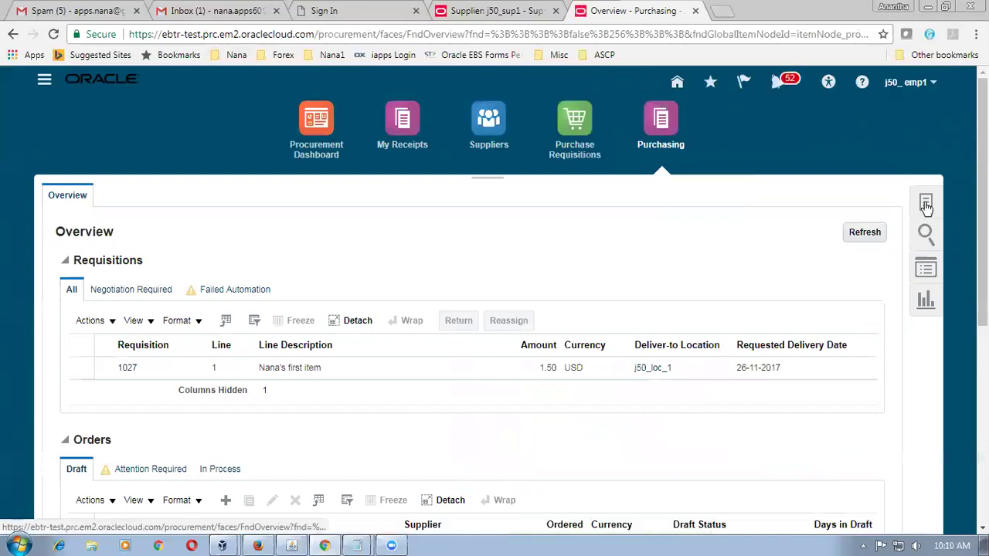
Create a purchase order in j50_business_unit for supplier j50_sup1.
click(926, 204)
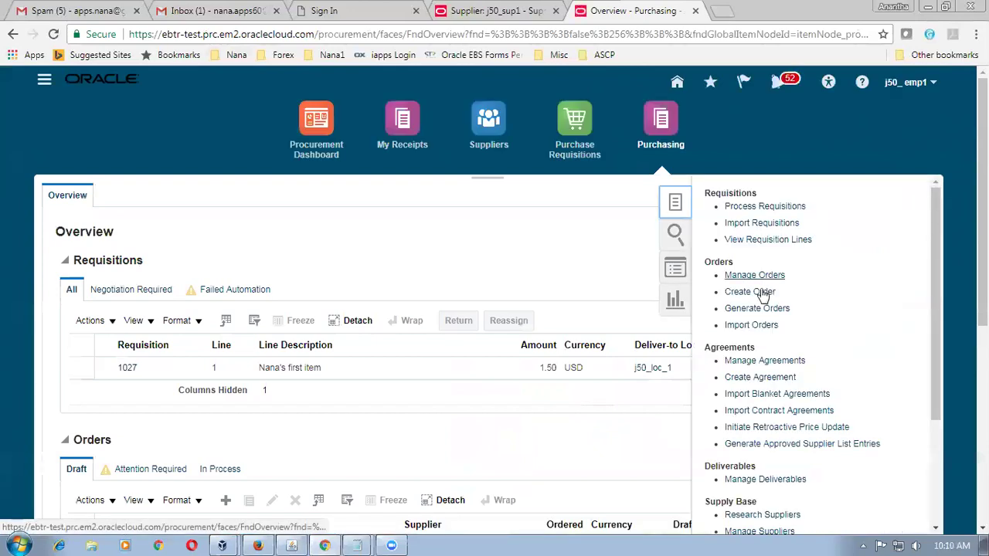
click(760, 293)
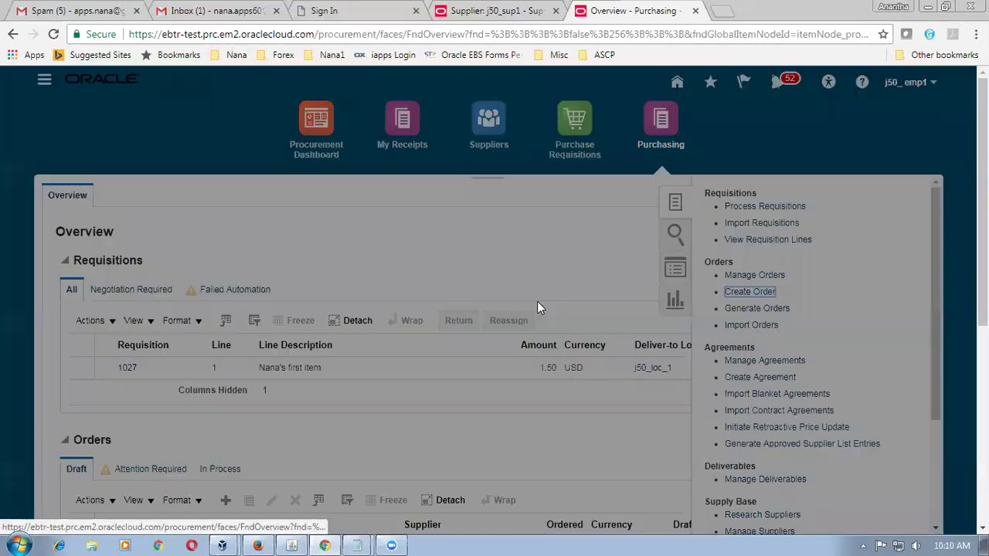
click(501, 268)
text(j50)
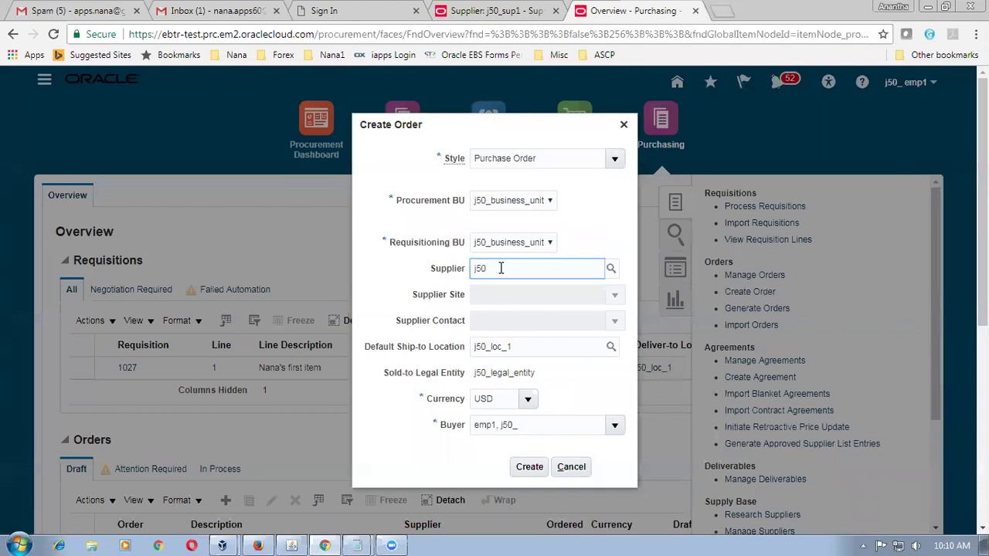
click(508, 292)
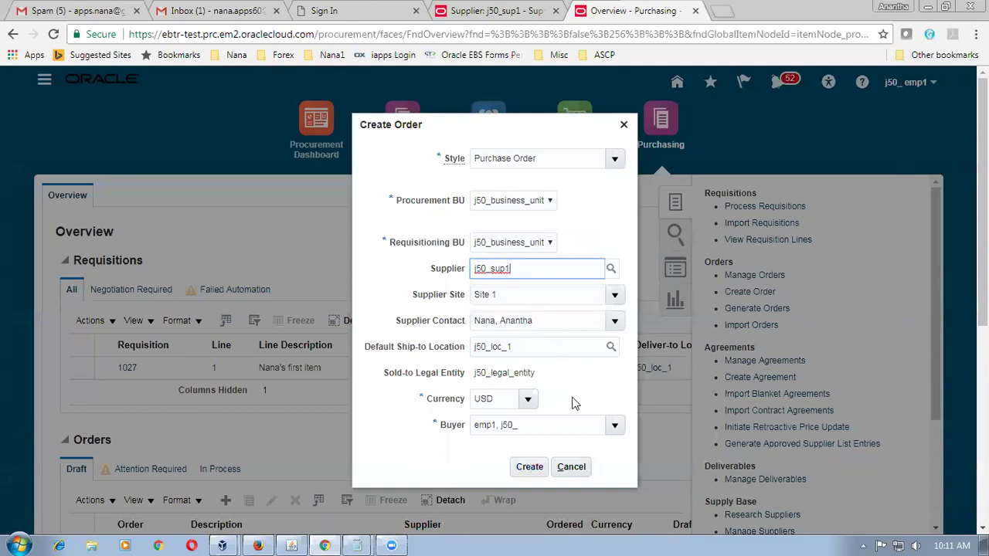
click(530, 468)
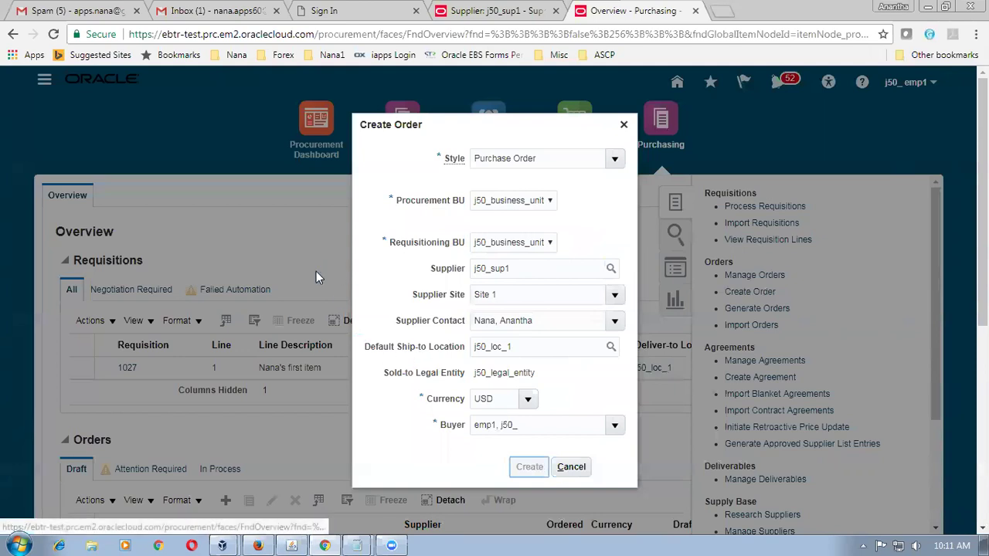
Add a goods line to the order for item j50_item1 with quantity 100.
scroll(316, 277, down, 3)
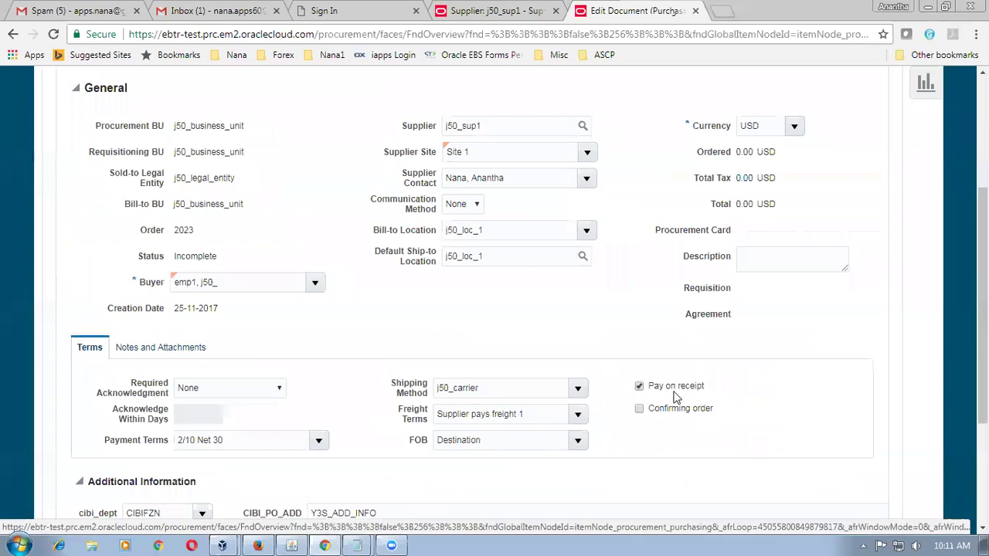
scroll(367, 353, down, 3)
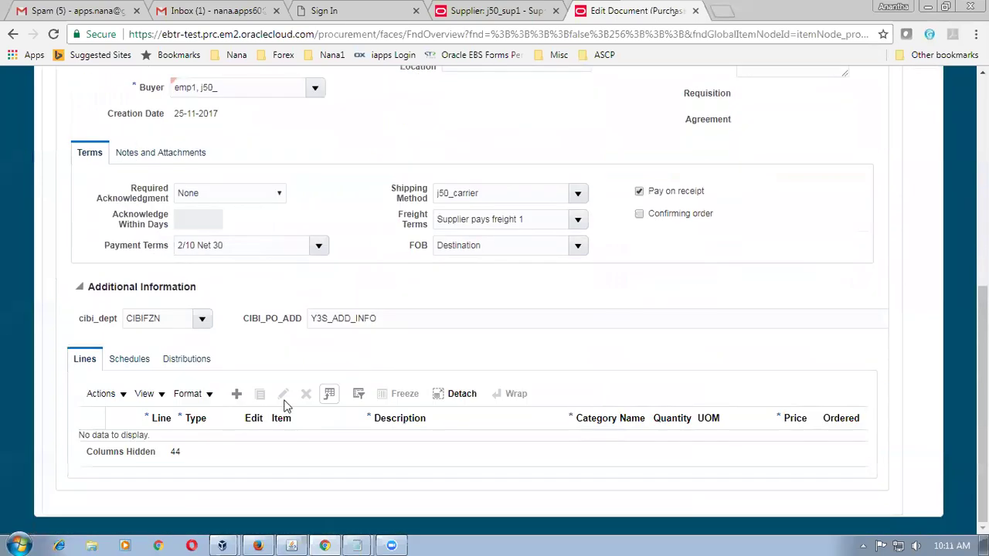
click(237, 394)
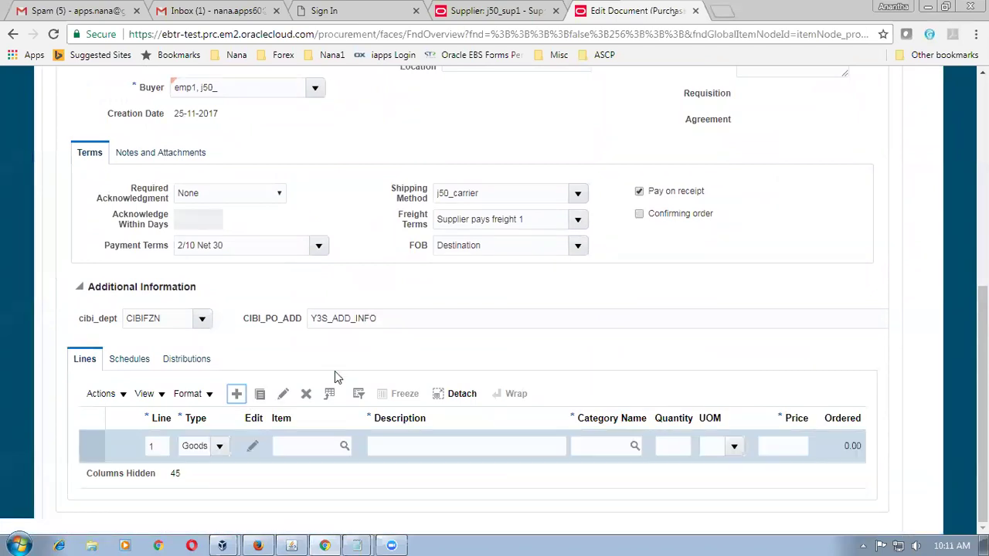
click(309, 445)
text(j)
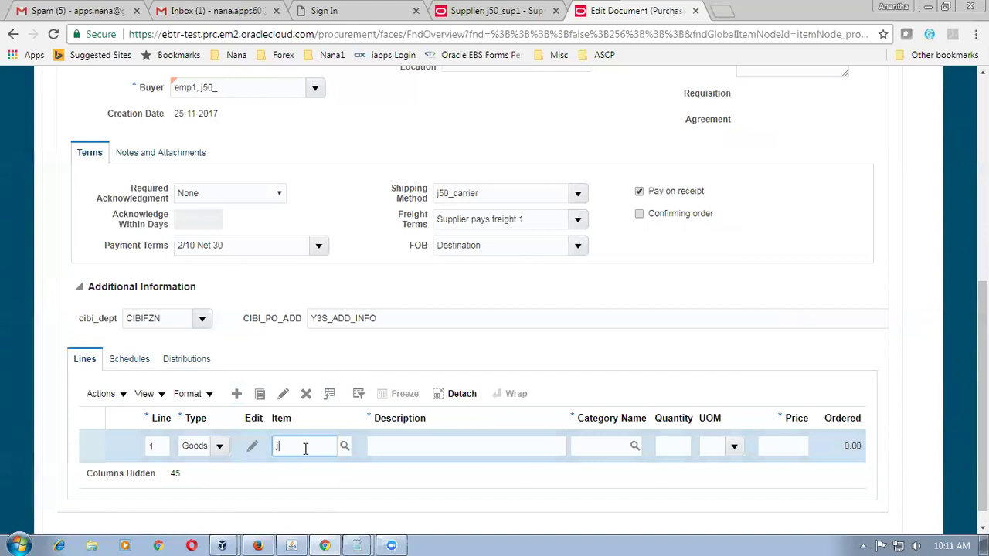
text(50_item1)
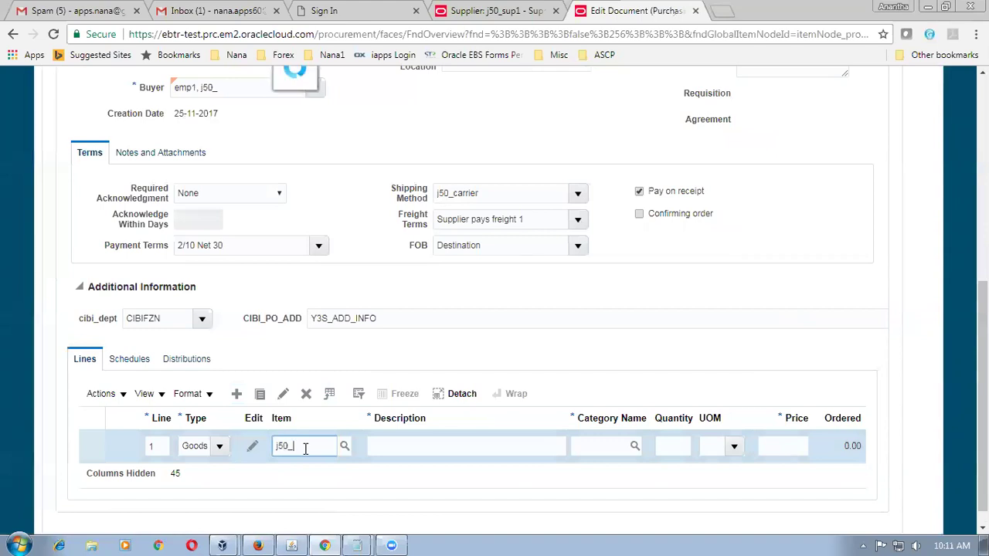
key(Tab)
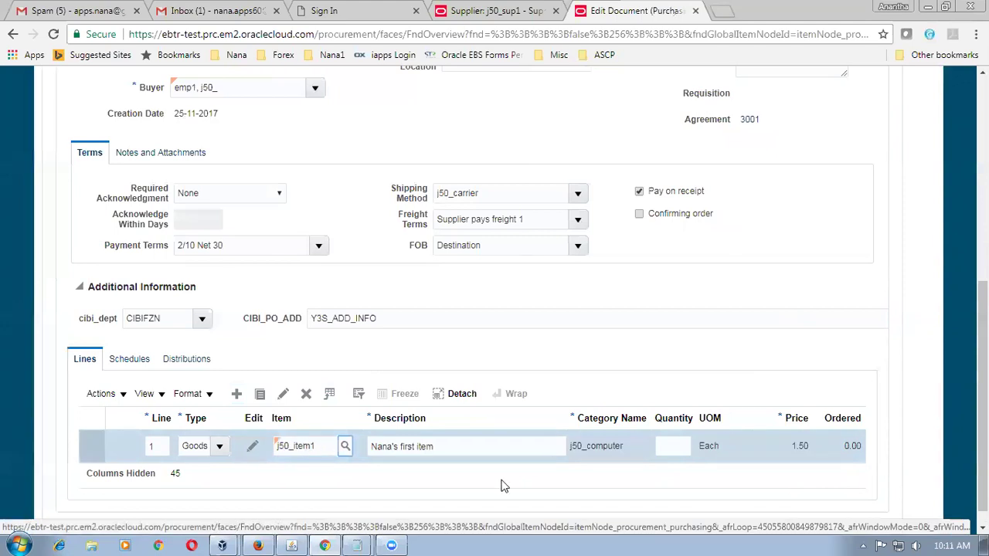
click(675, 446)
text(1)
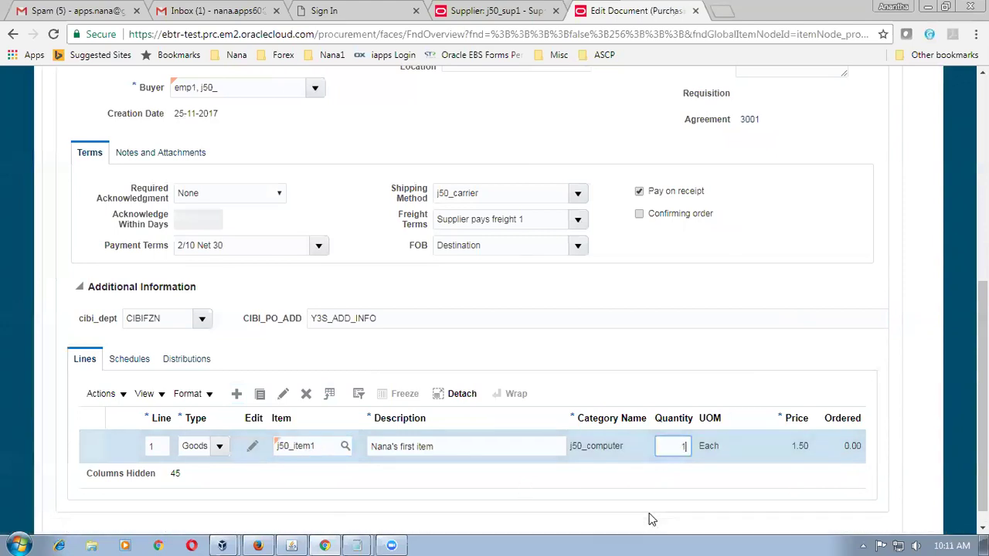
text(00)
Set the requested delivery date on the line's schedule to 25-11-2017.
click(128, 360)
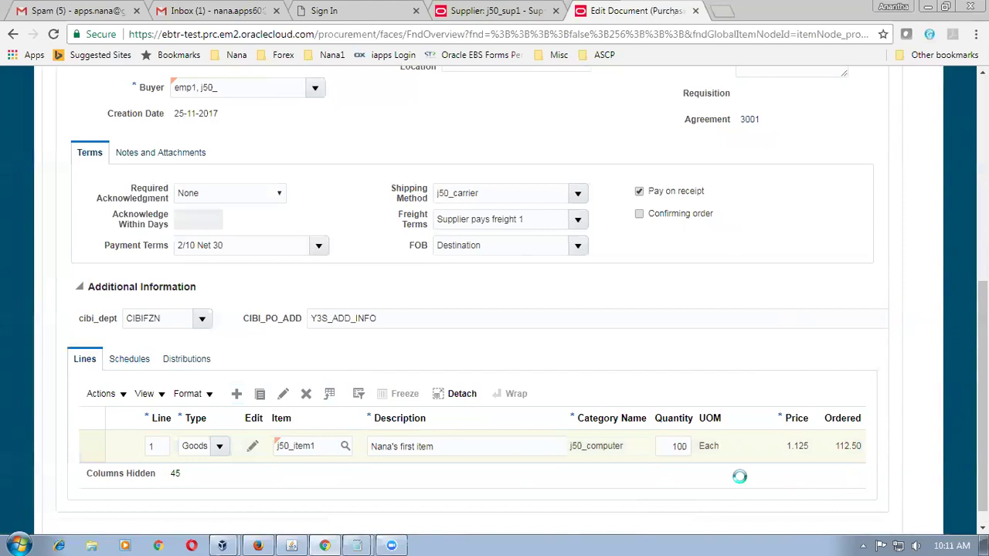
click(734, 457)
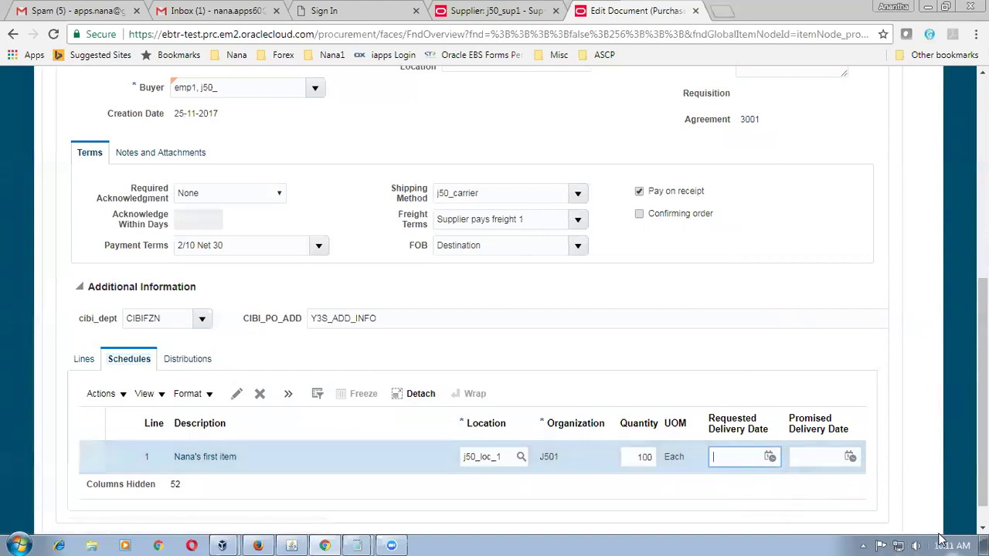
text(25-11-2017)
click(789, 518)
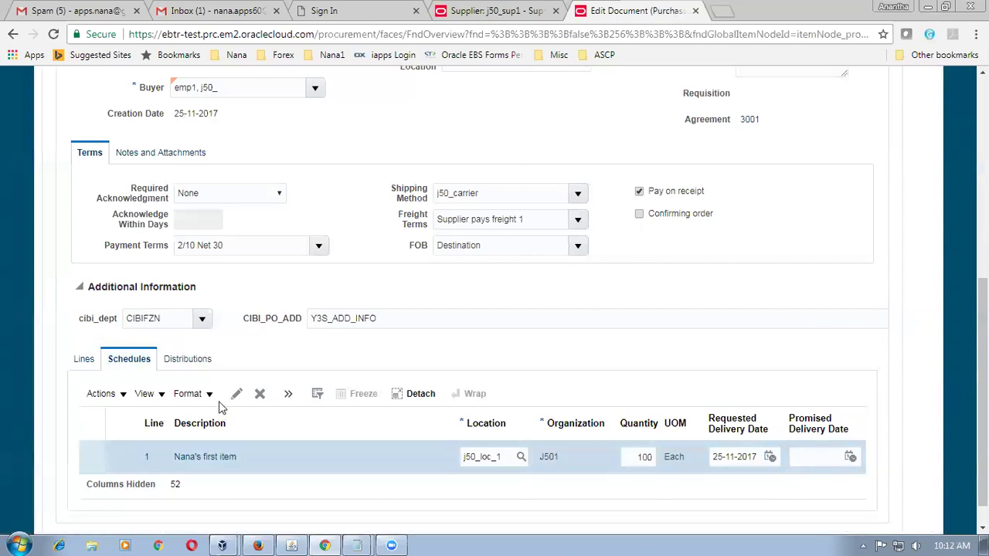
Edit the schedule's details to set its receipt routing to Standard receipt, and return to the purchase order.
click(260, 394)
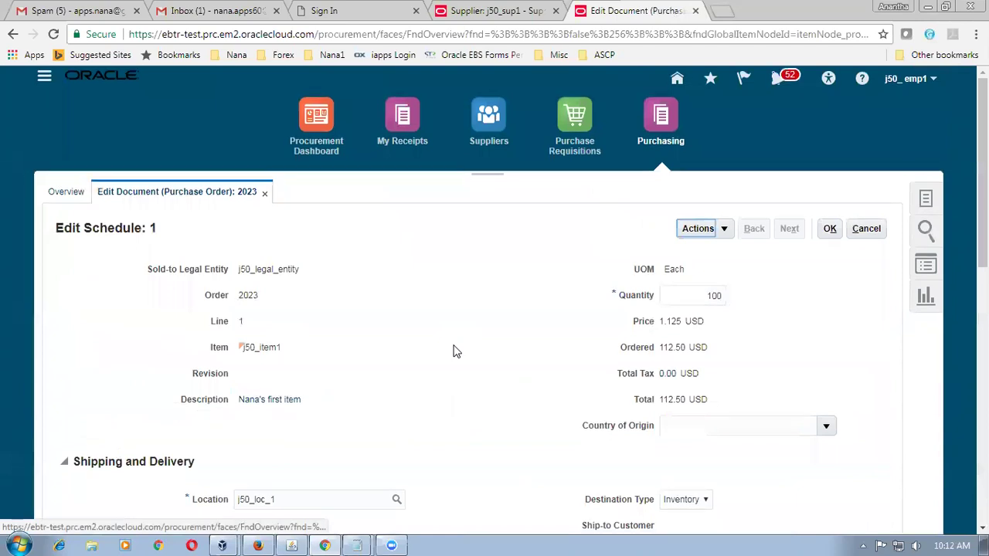
scroll(454, 351, down, 4)
scroll(454, 351, down, 3)
click(717, 208)
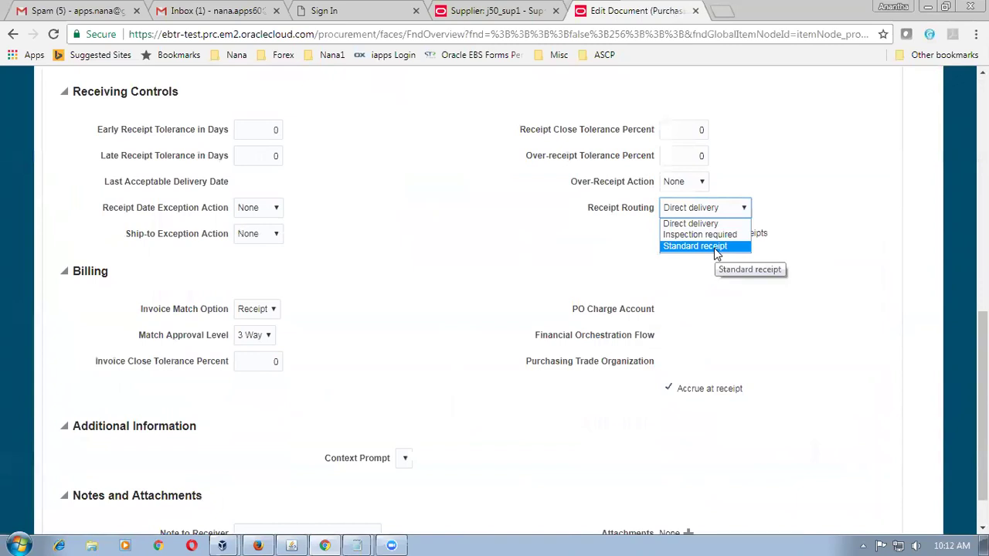
click(717, 246)
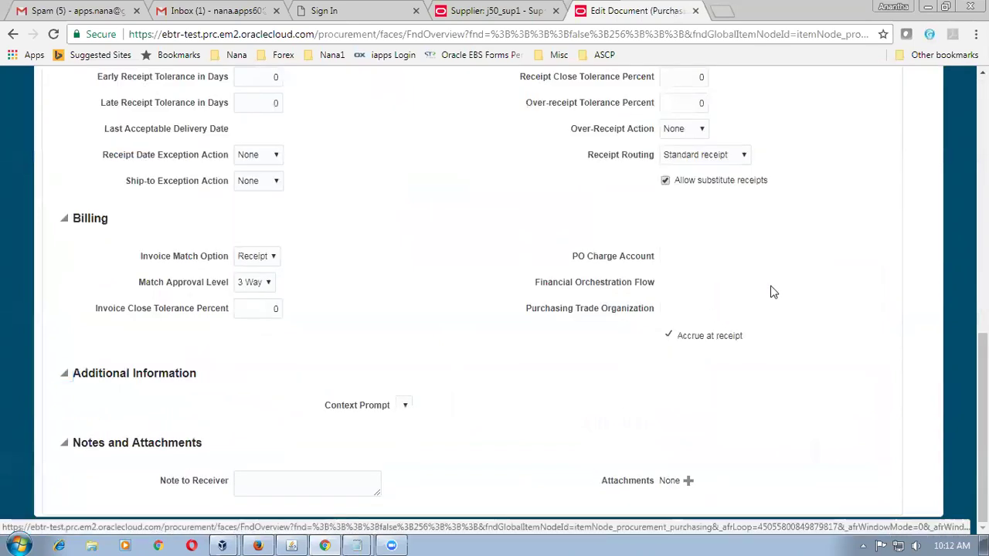
scroll(768, 318, up, 4)
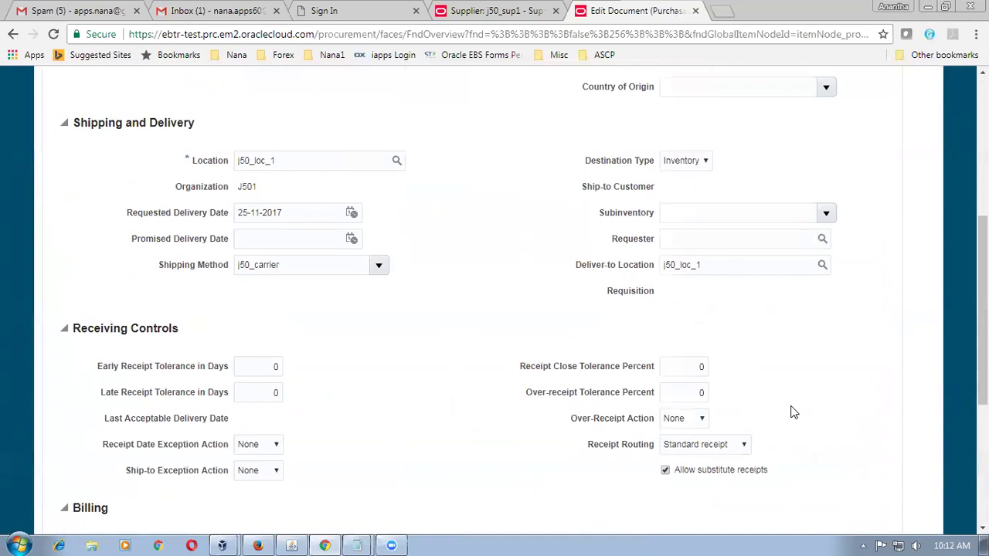
scroll(983, 309, up, 4)
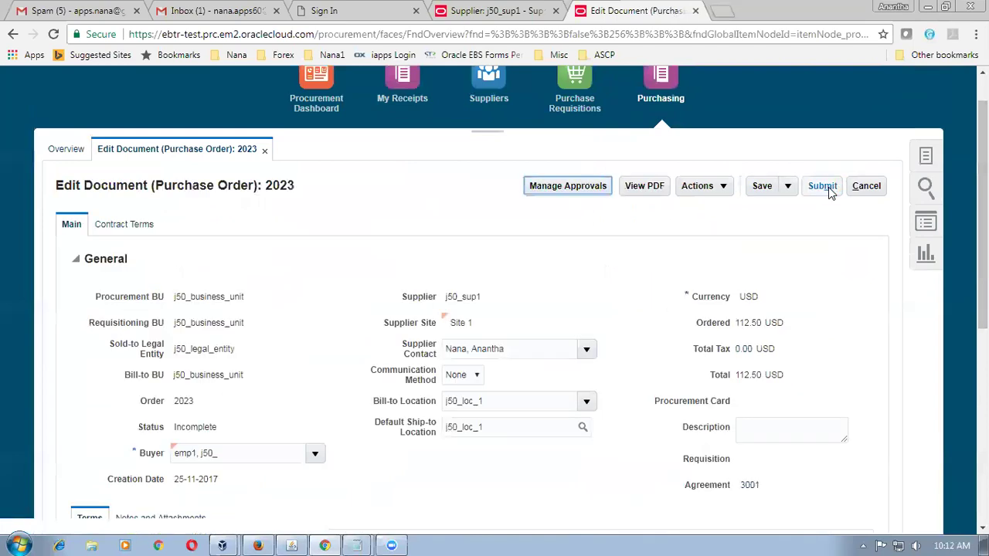
Save and validate the purchase order, and submit it for approval.
click(762, 187)
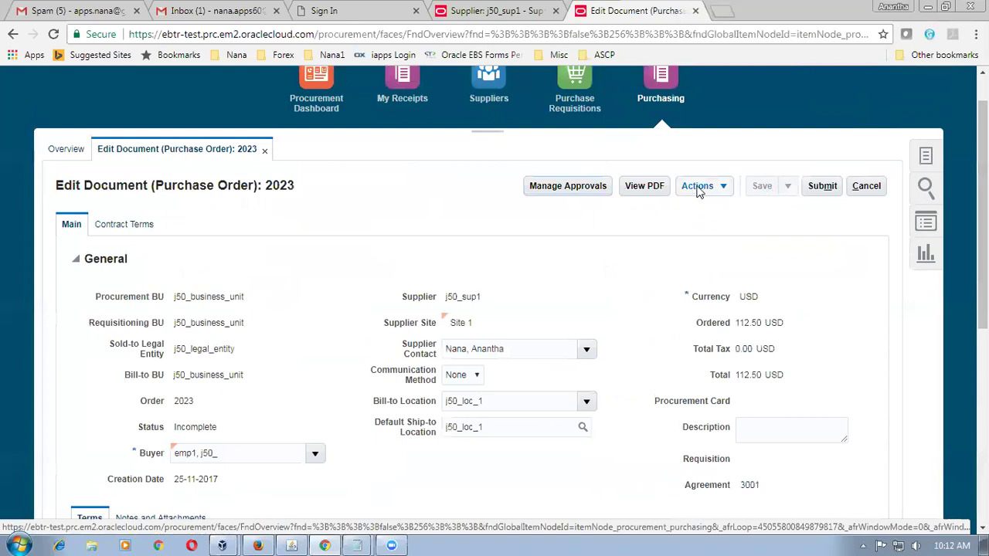
click(697, 188)
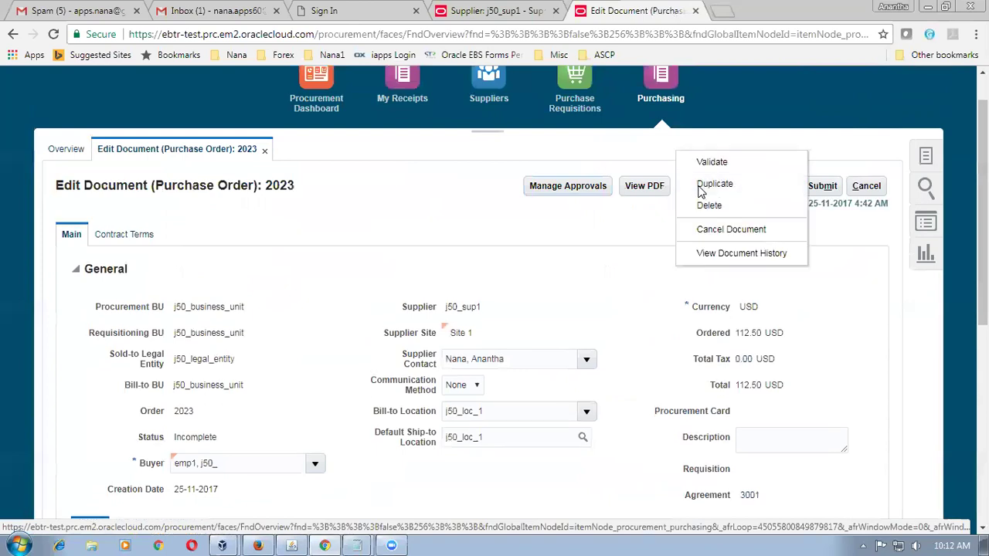
click(706, 160)
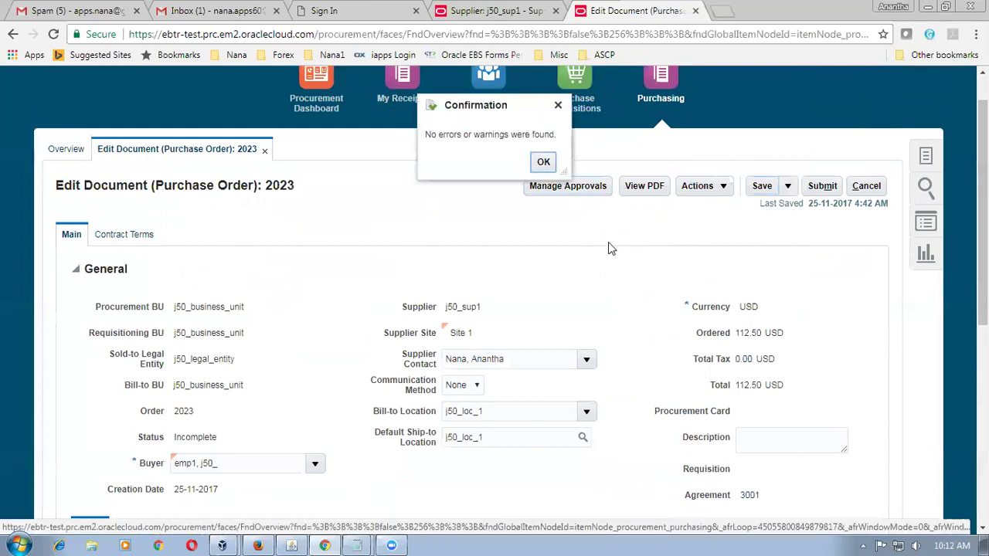
click(551, 164)
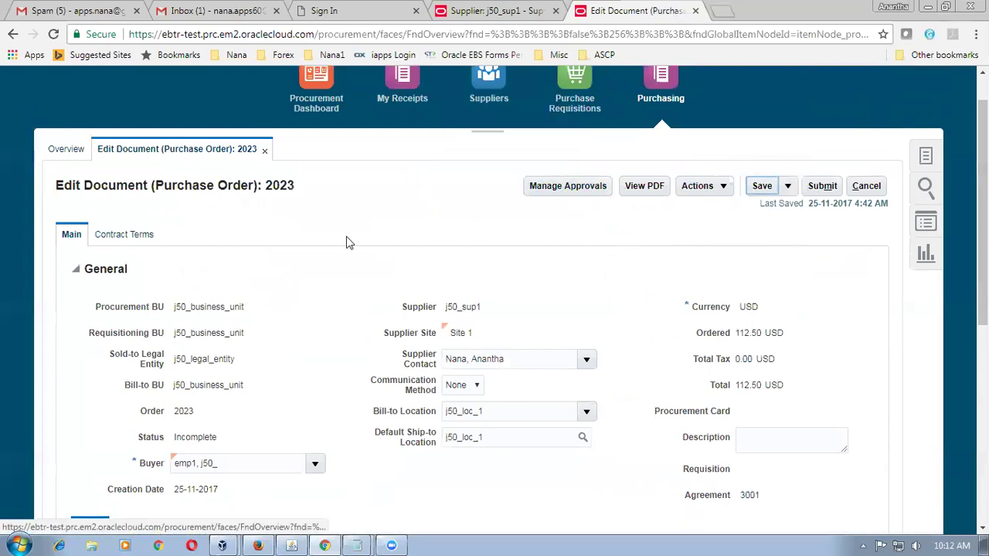
click(822, 190)
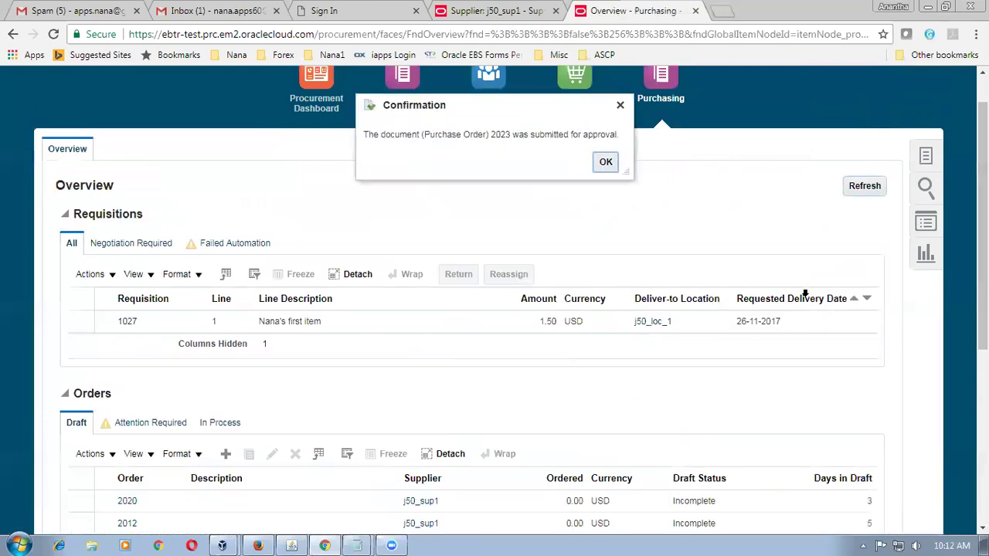
Dismiss the purchase order submission confirmation and load the bookmarked waves Fusion site's home page in the Sign In browser tab.
click(603, 165)
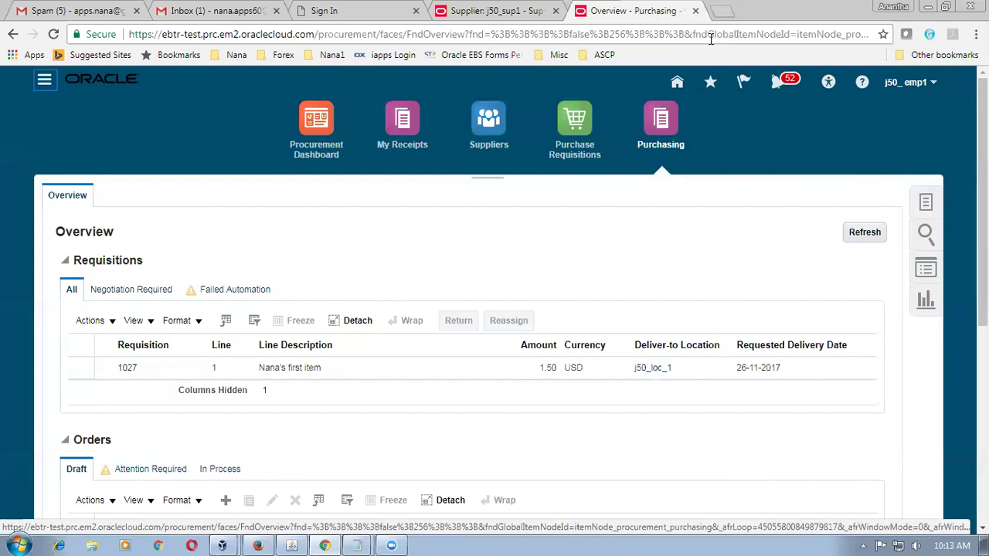
click(319, 12)
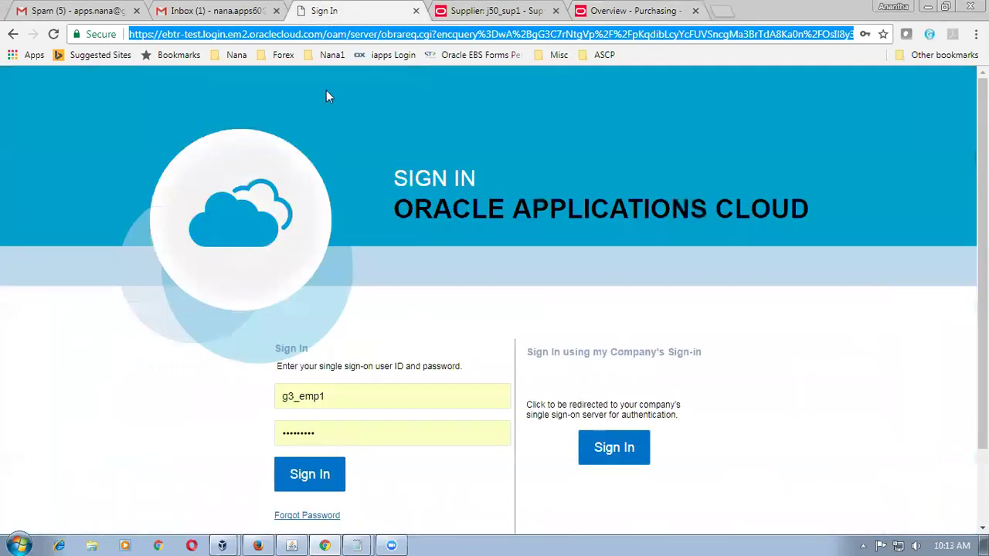
click(224, 58)
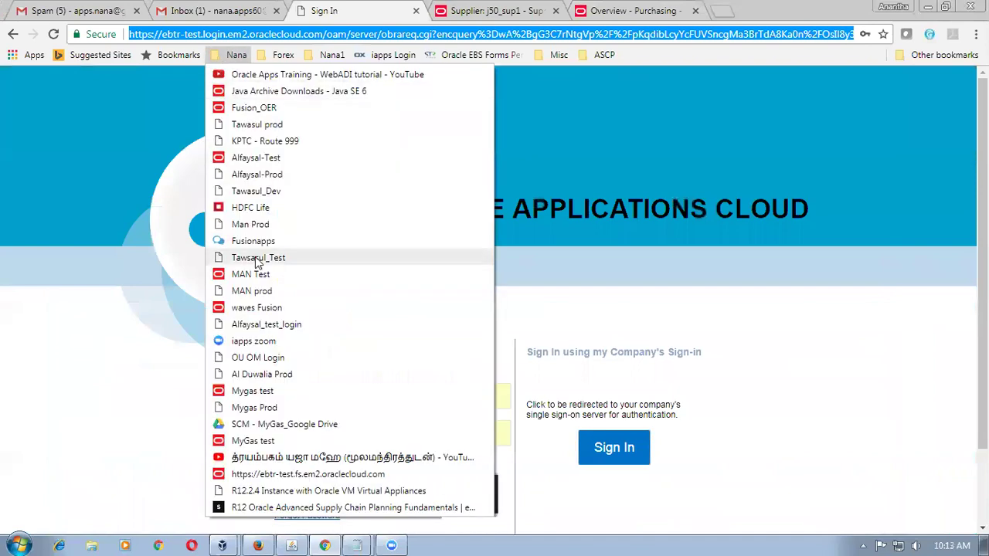
click(261, 308)
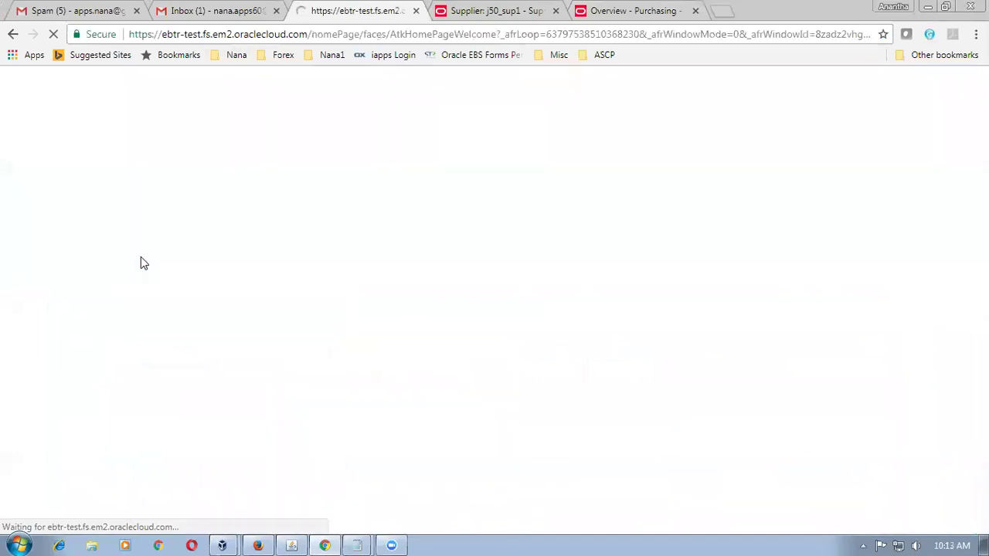
click(763, 83)
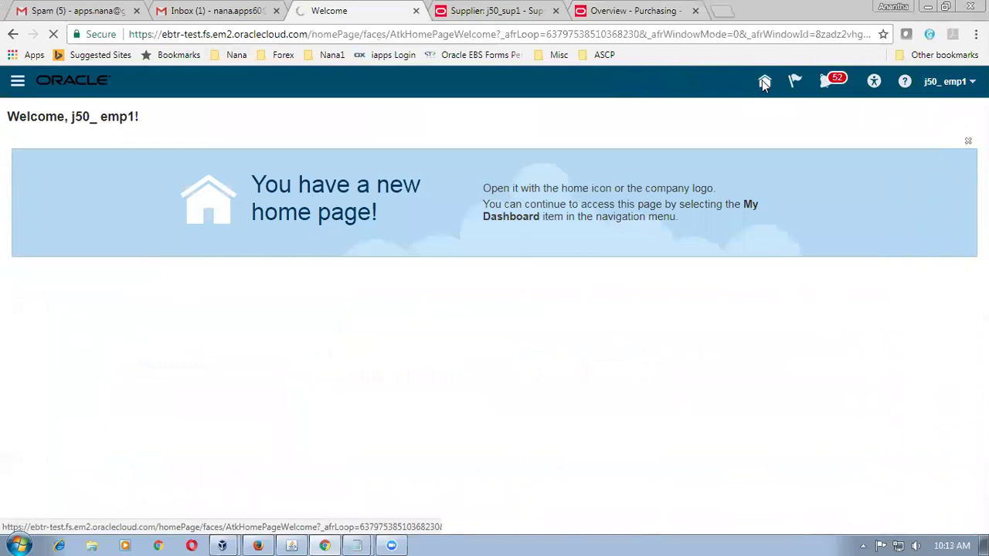
Open the Receipts work area under Warehouse Operations.
scroll(892, 206, down, 2)
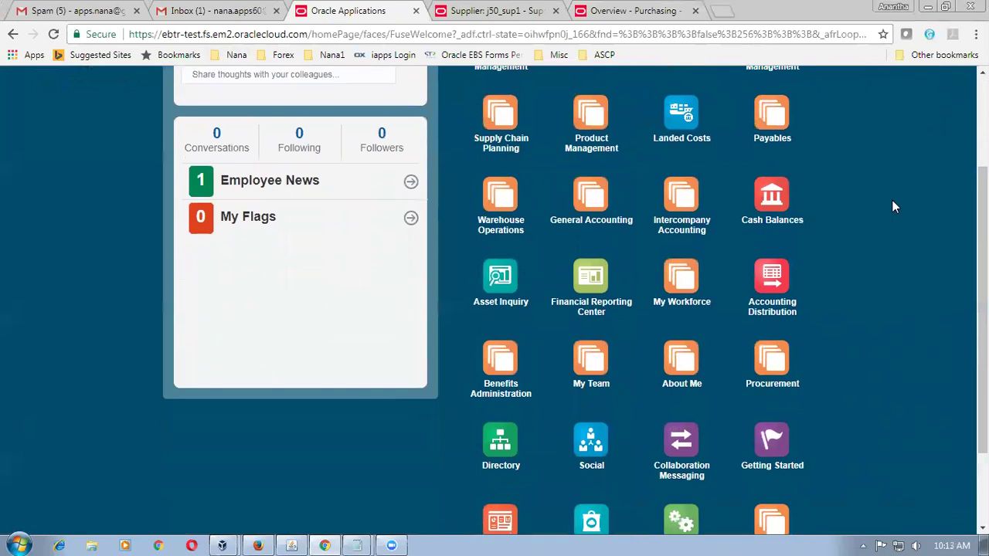
click(495, 204)
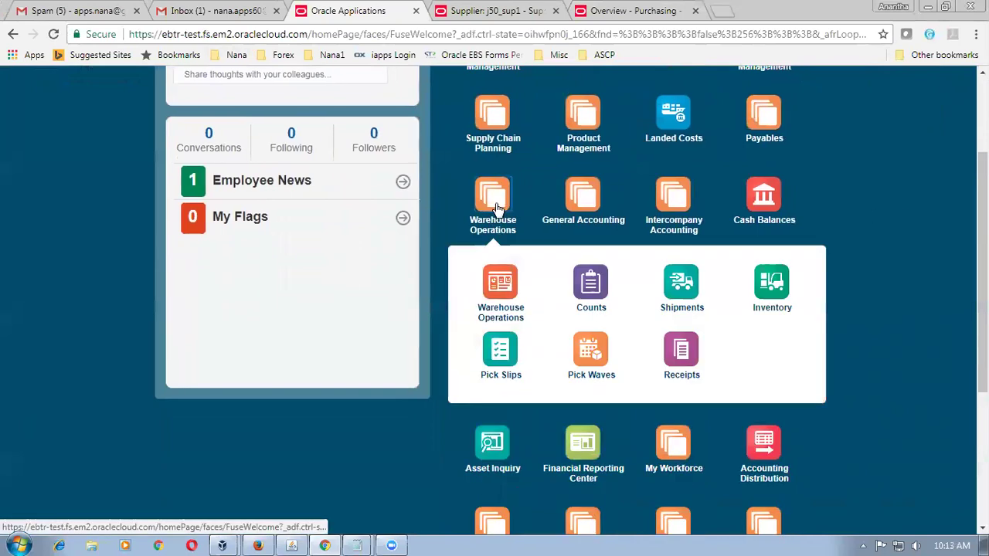
click(679, 349)
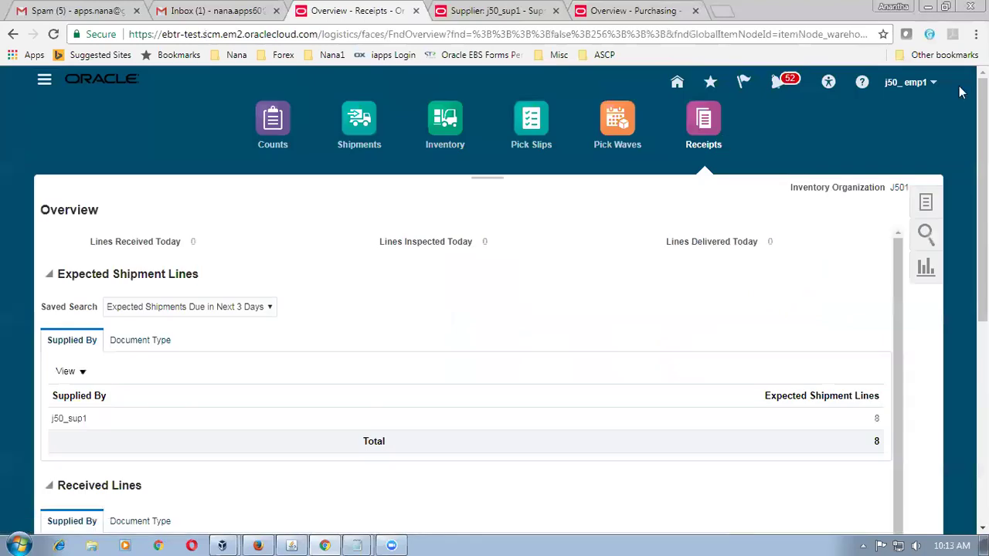
Go to Setup and Maintenance and search for tasks matching man%rece%profile%.
click(913, 86)
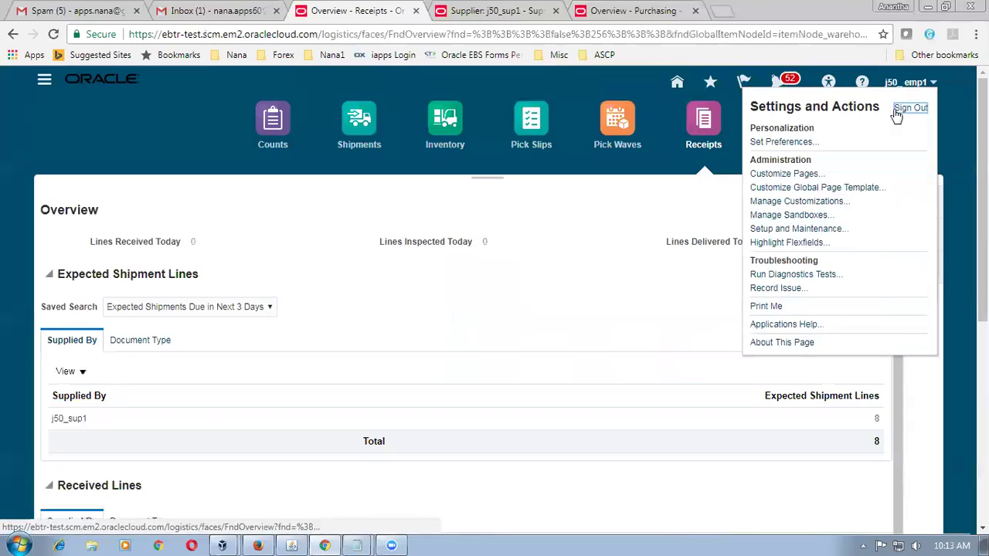
click(803, 229)
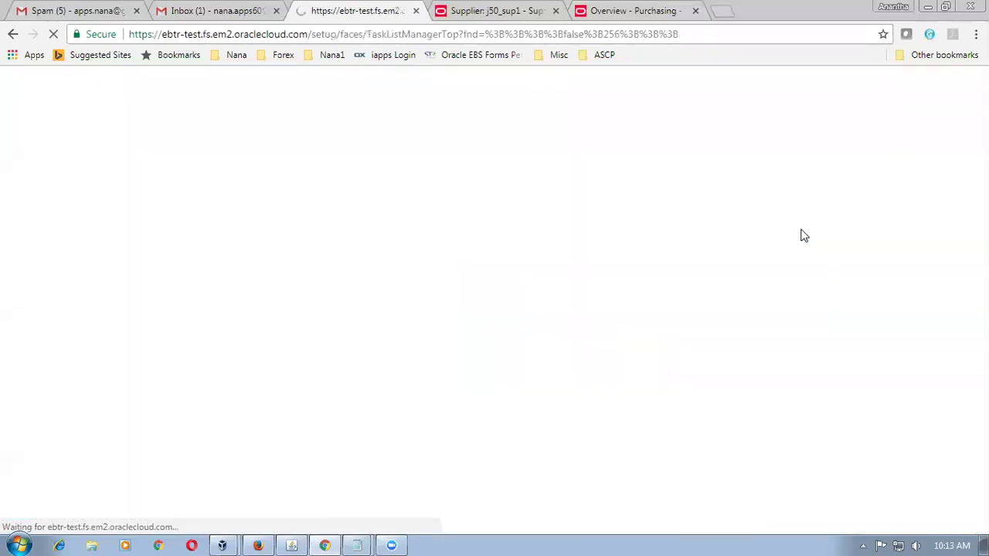
click(650, 109)
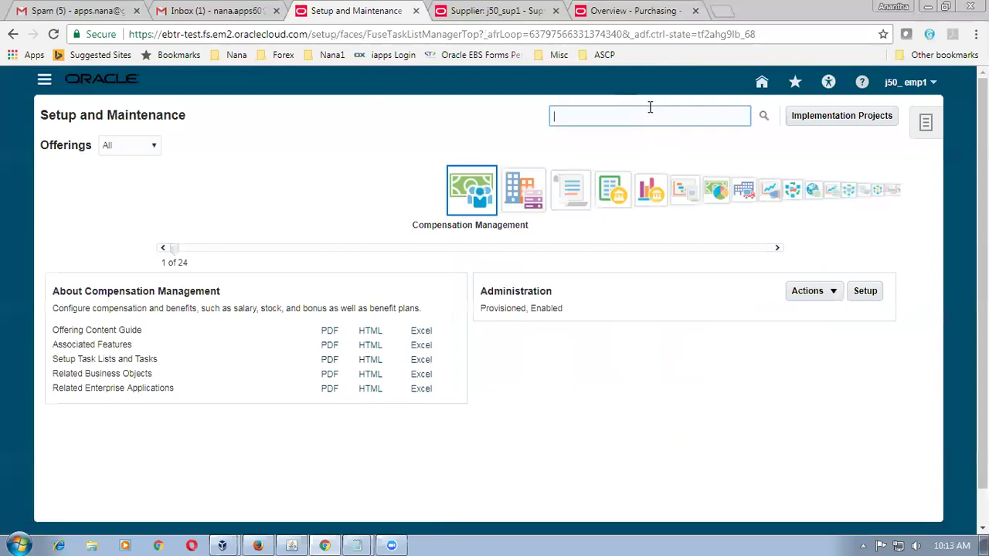
text(man%rec)
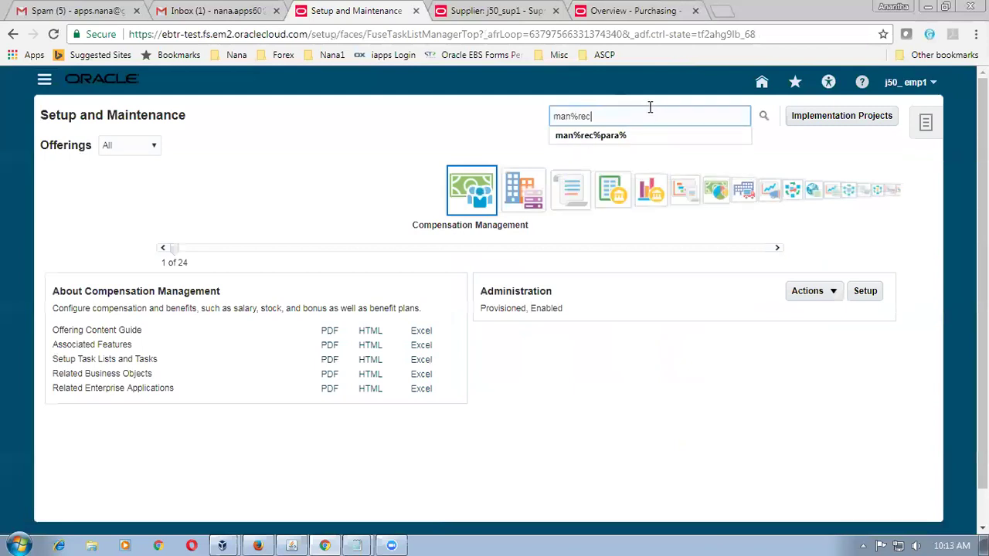
text(e%pro)
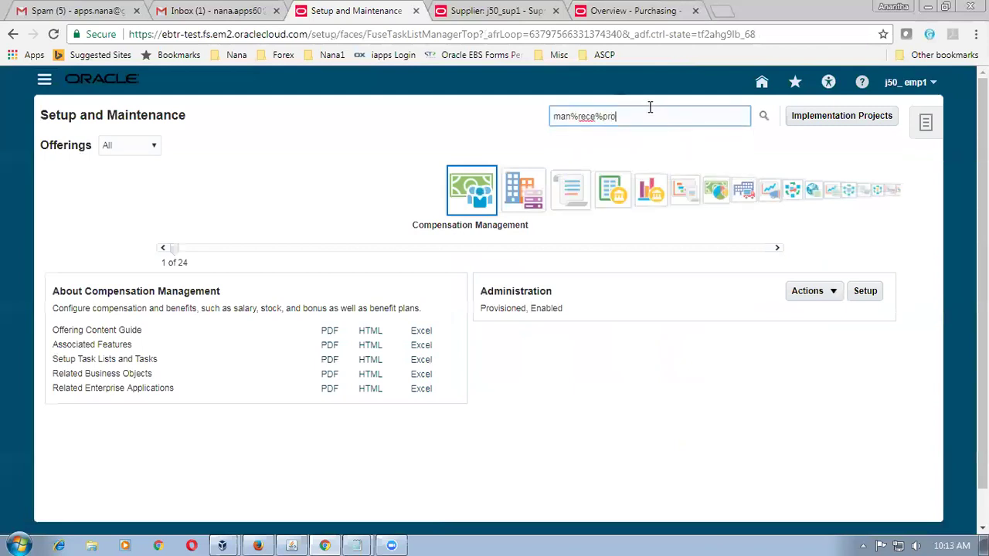
text(file%)
key(Return)
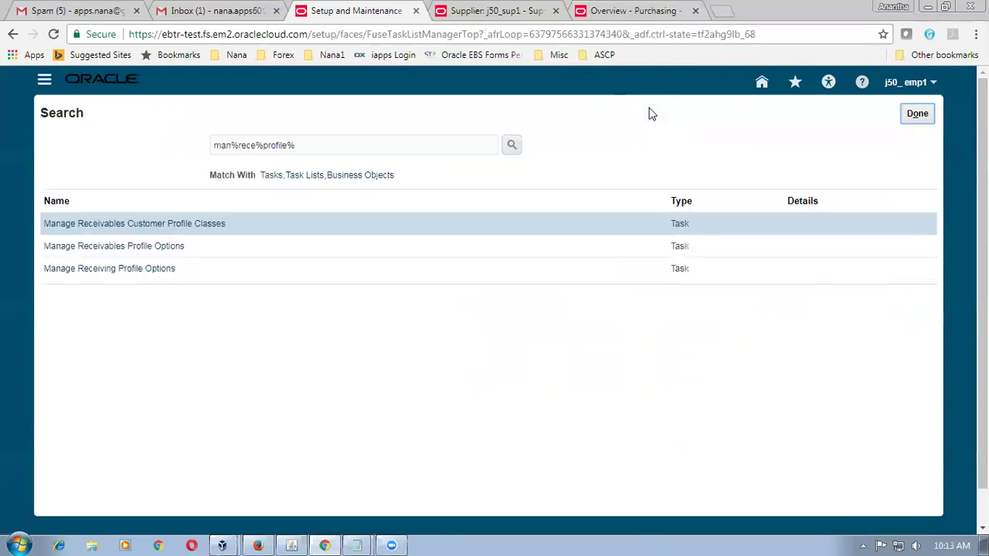
Open the Manage Receiving Profile Options task and list all receiving profile options to examine the RCV_AGING_PERIOD profile values.
click(162, 269)
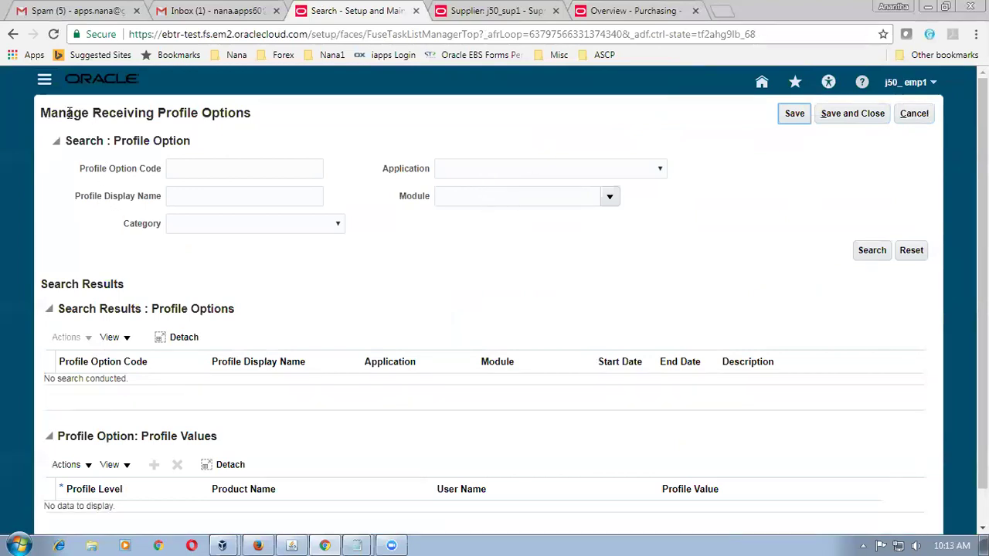
drag(59, 112, 232, 115)
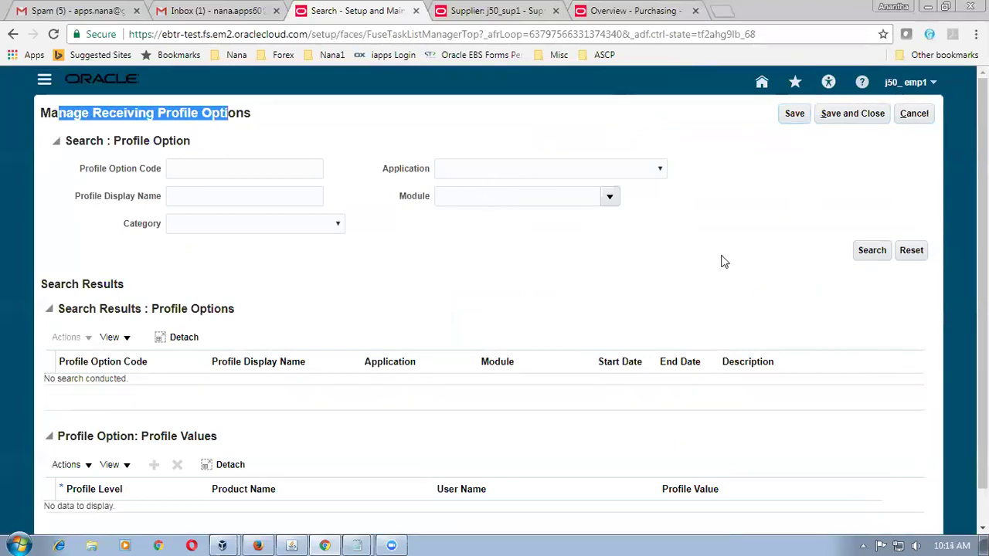
click(872, 251)
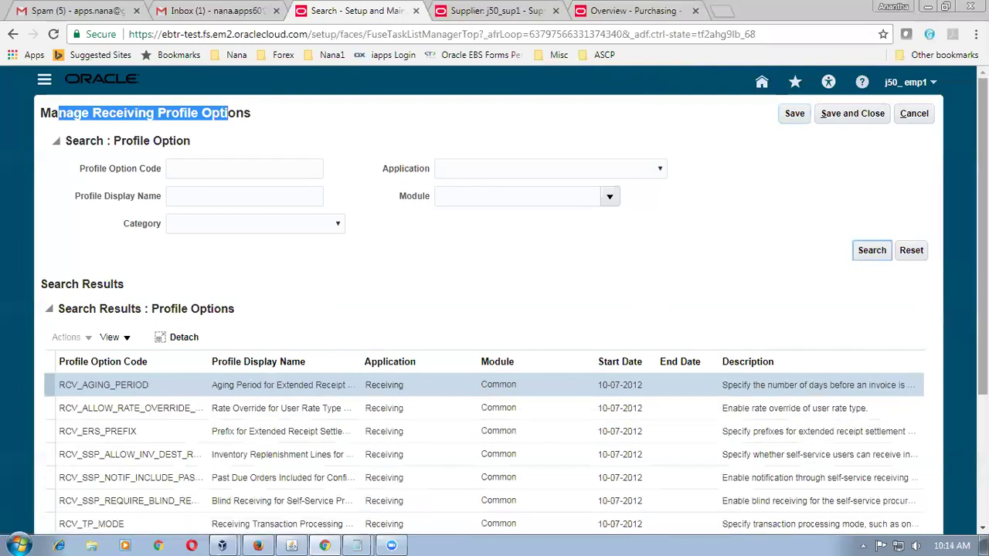
scroll(339, 377, down, 3)
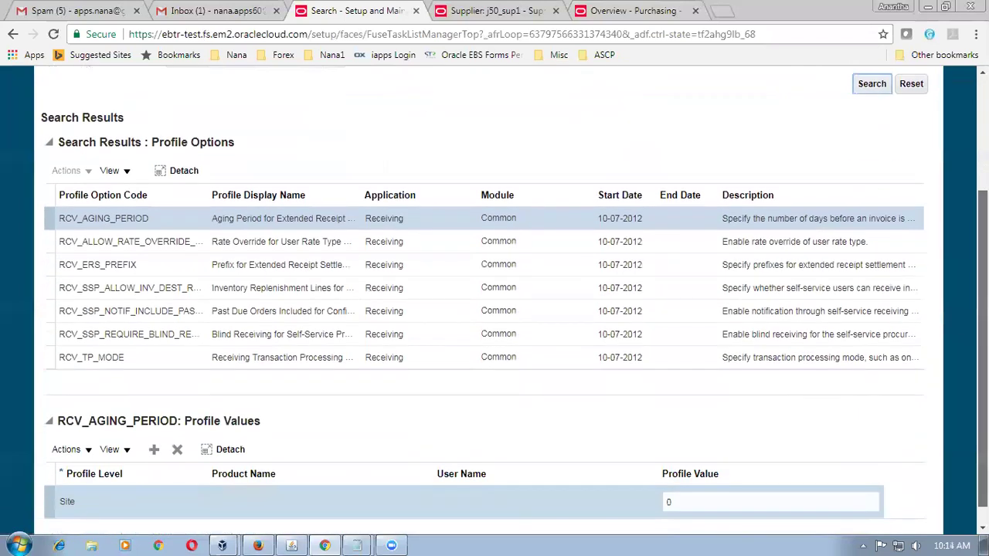
Set the site-level profile value of RCV_ERS_PREFIX to Tata_ and save it.
click(115, 268)
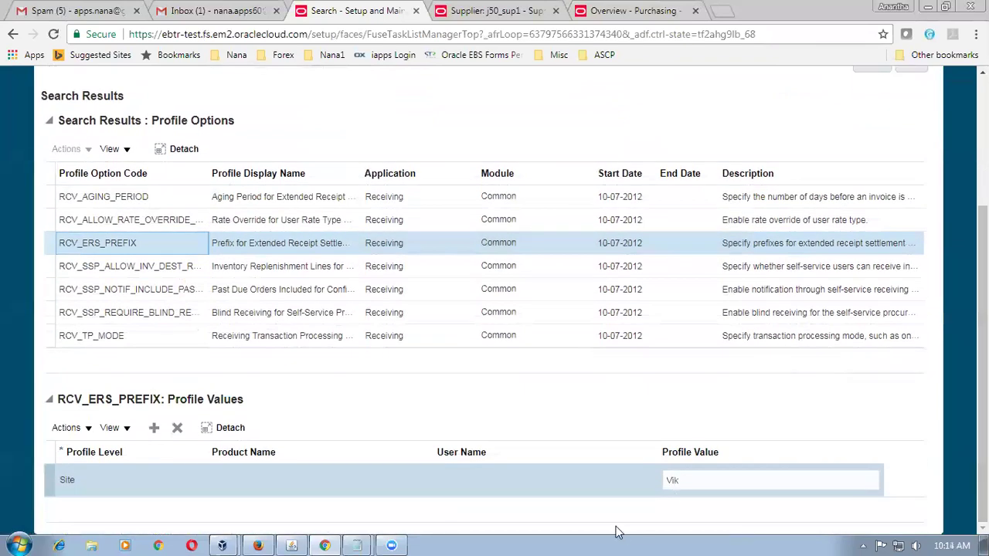
click(638, 493)
text(Ta)
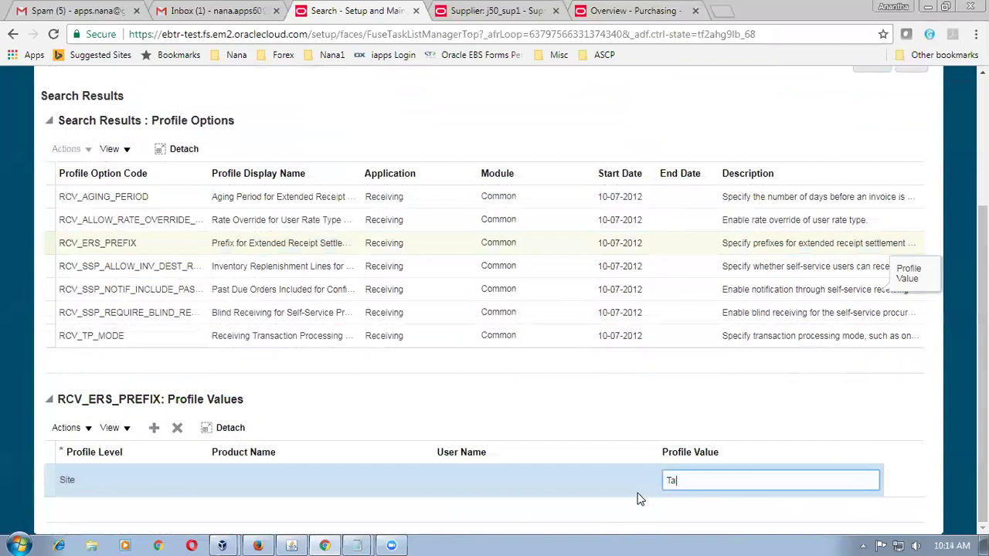
text(ta_)
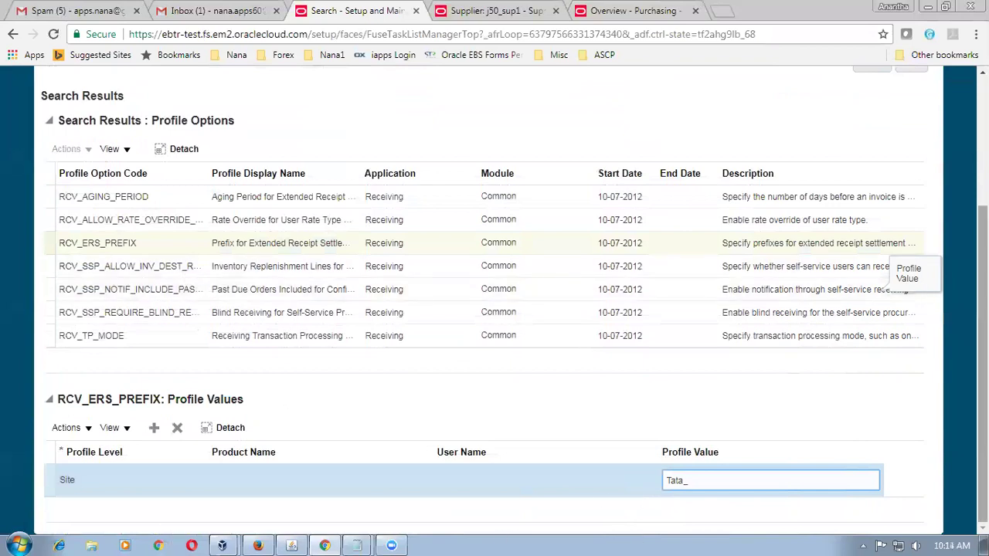
scroll(982, 363, up, 2)
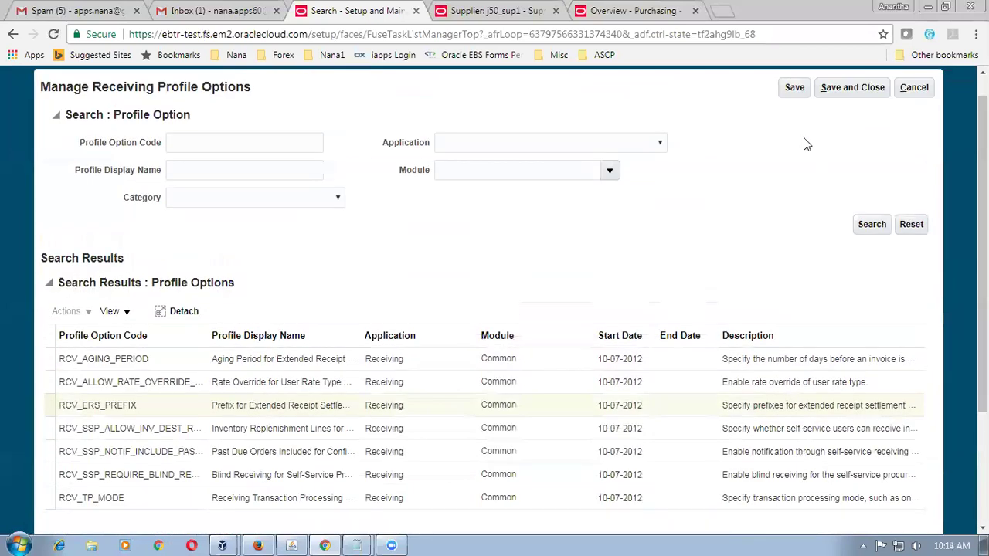
click(795, 89)
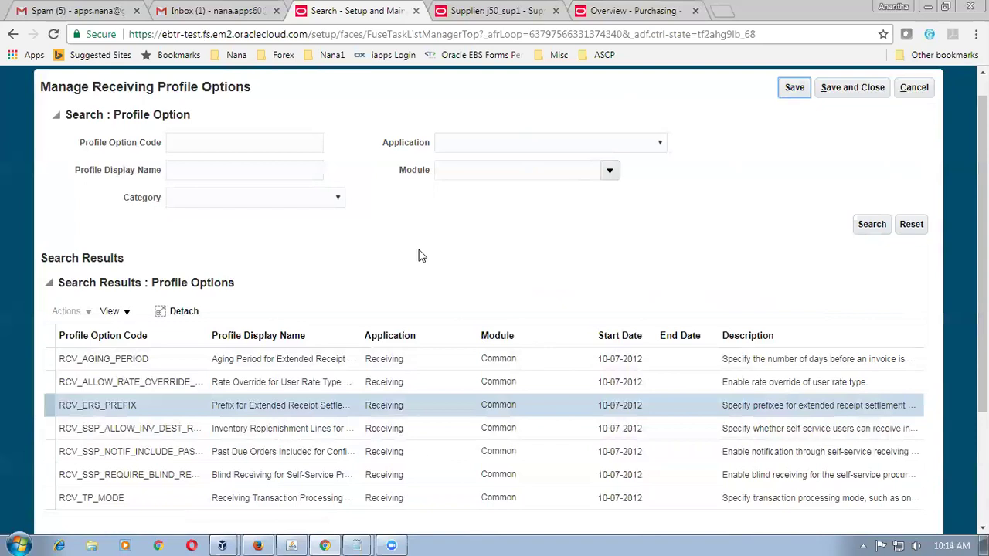
Set the site-level profile value of RCV_AGING_PERIOD to 3 and save it.
click(185, 361)
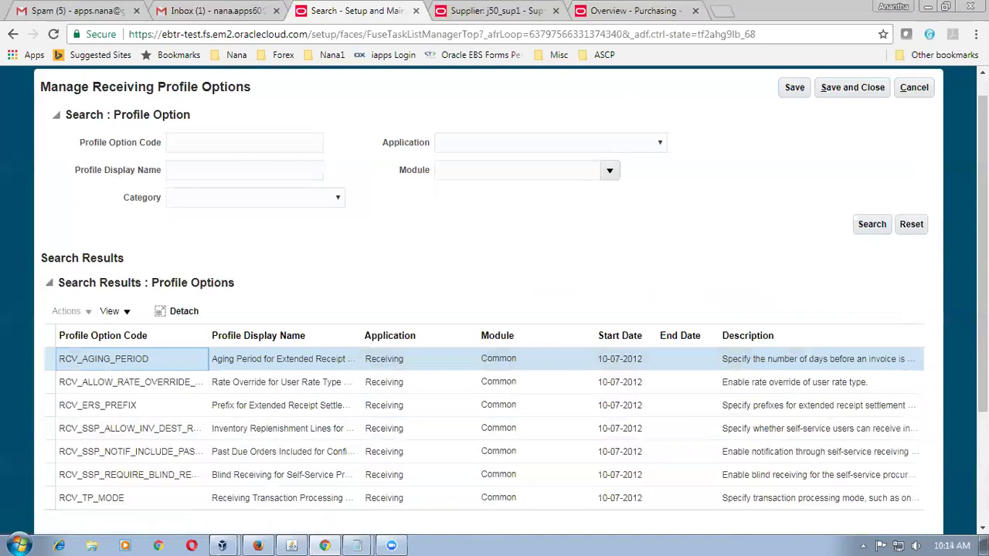
scroll(821, 479, down, 2)
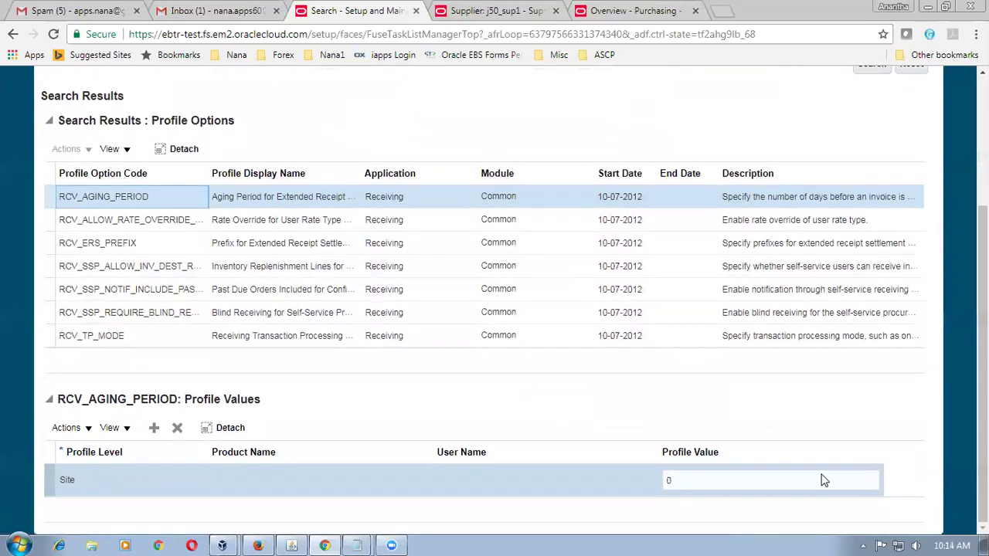
double_click(680, 482)
text(3)
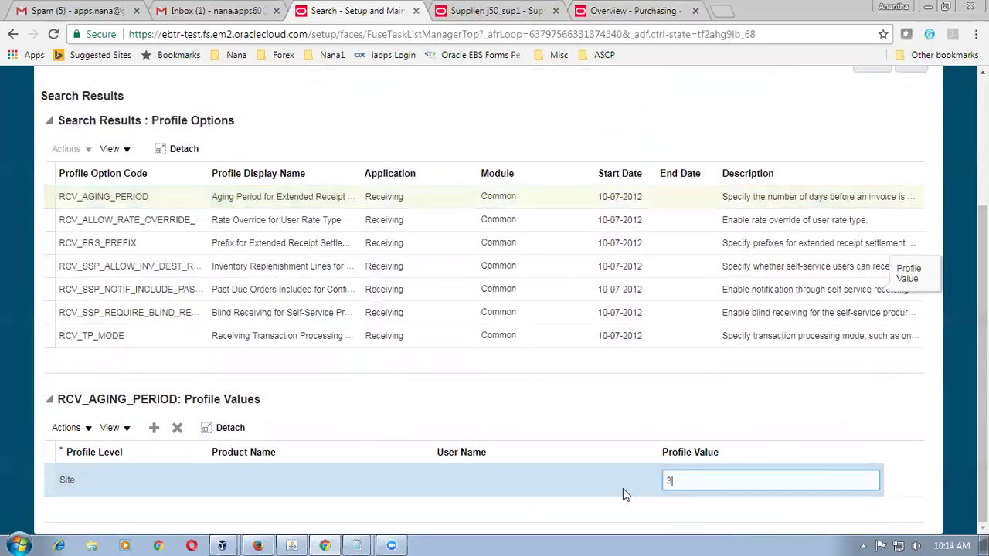
click(606, 425)
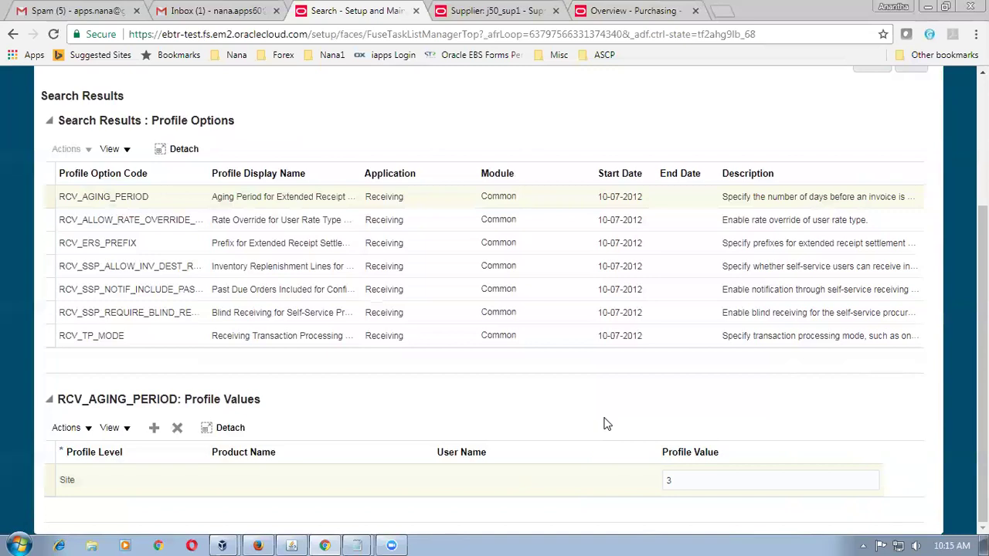
click(684, 478)
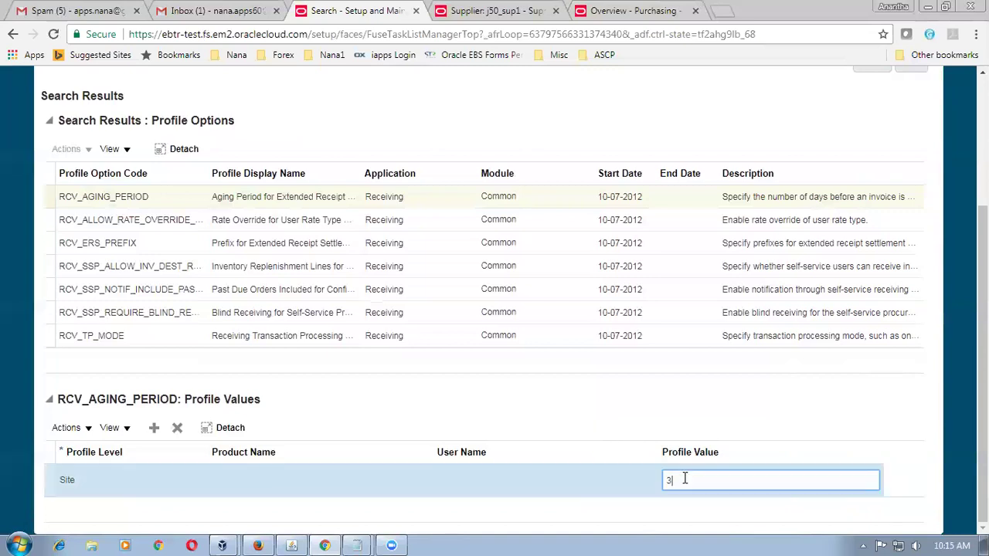
click(620, 420)
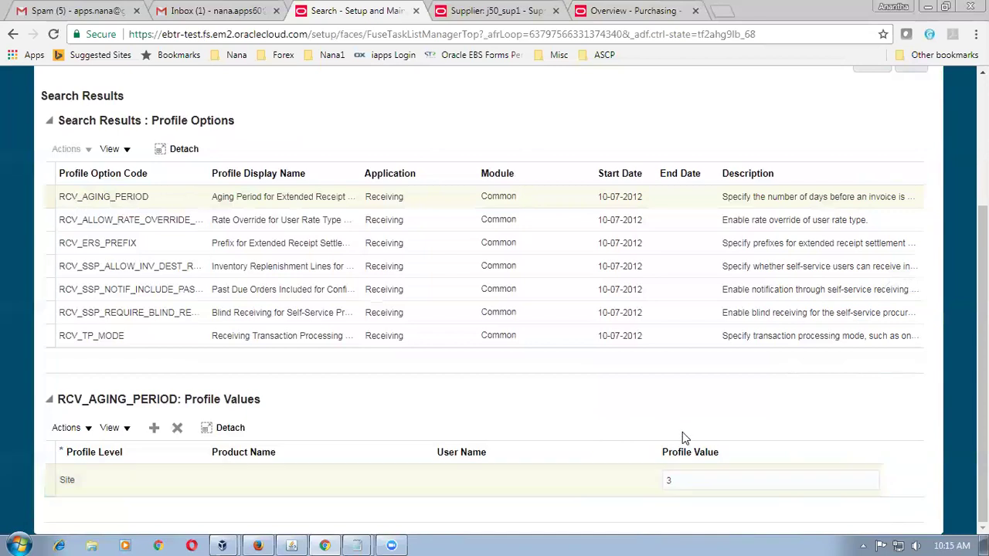
scroll(690, 427, up, 3)
click(792, 114)
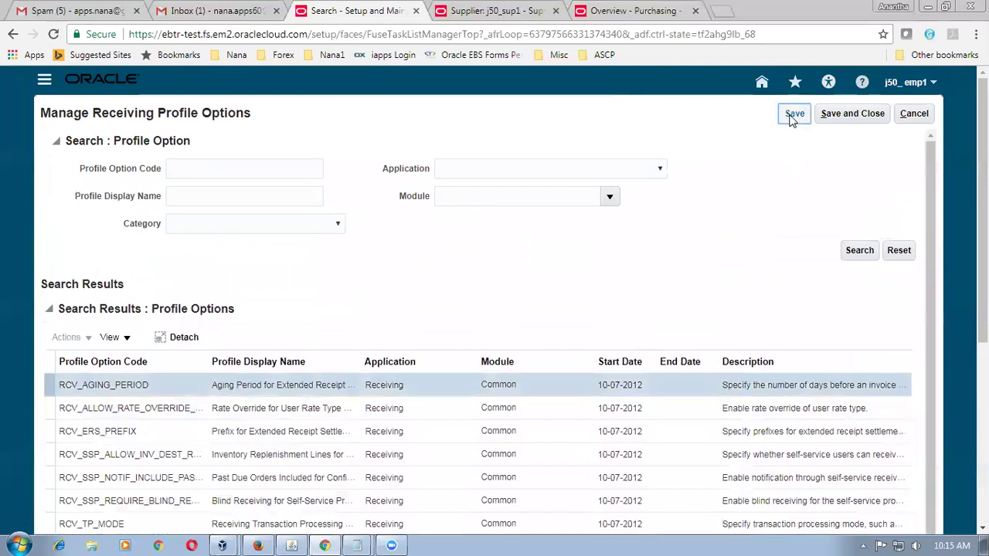
Save and close the receiving profile options, leave setup, and open Receipts under Warehouse Operations.
click(860, 121)
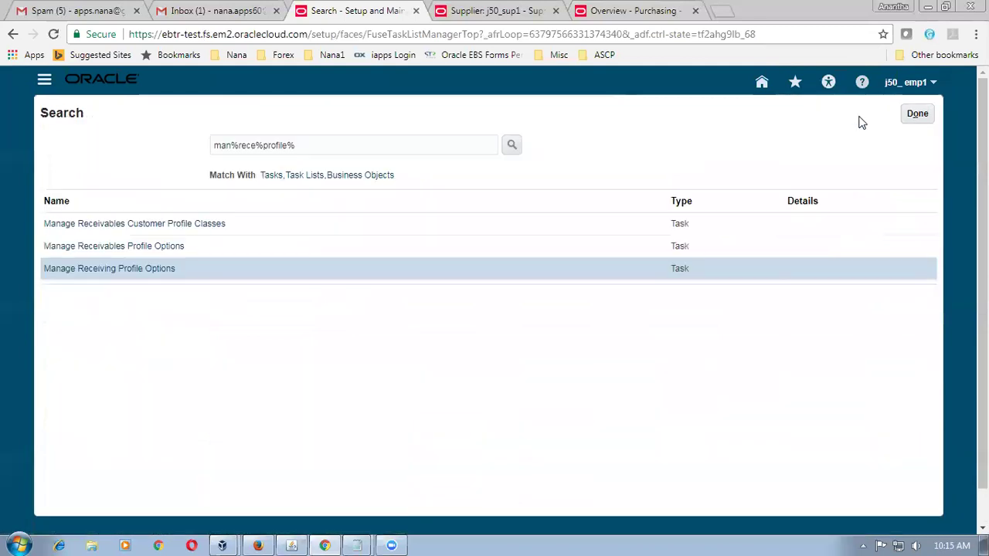
click(923, 119)
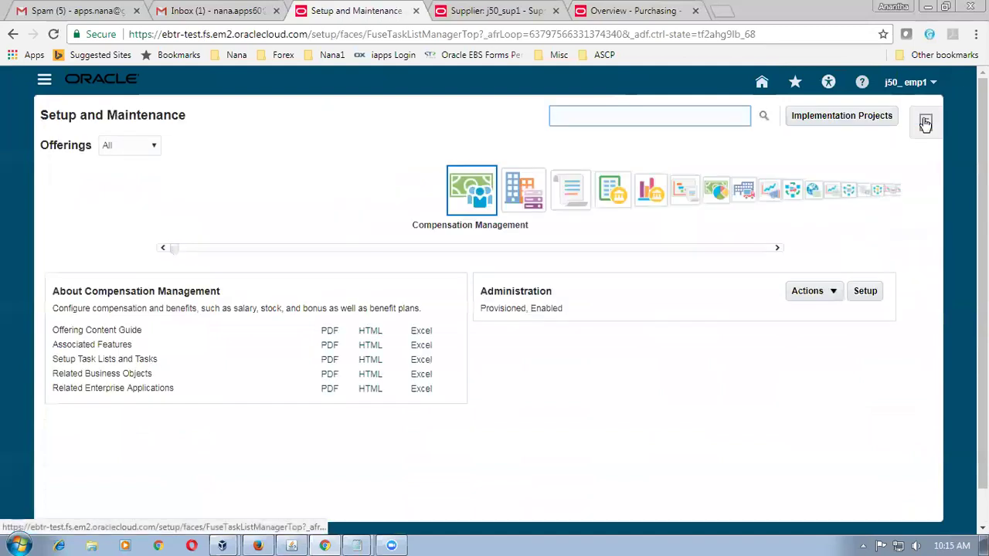
click(761, 82)
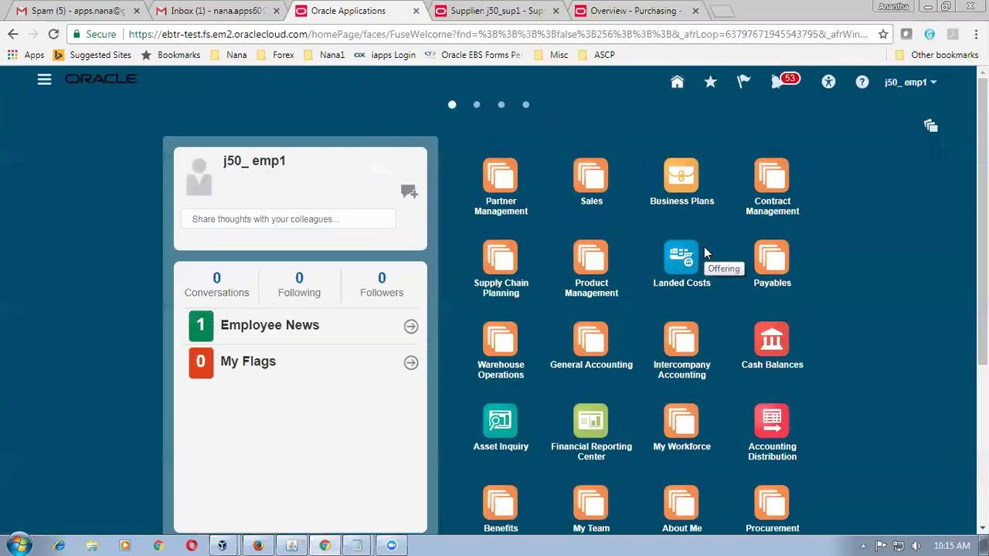
click(500, 347)
click(681, 492)
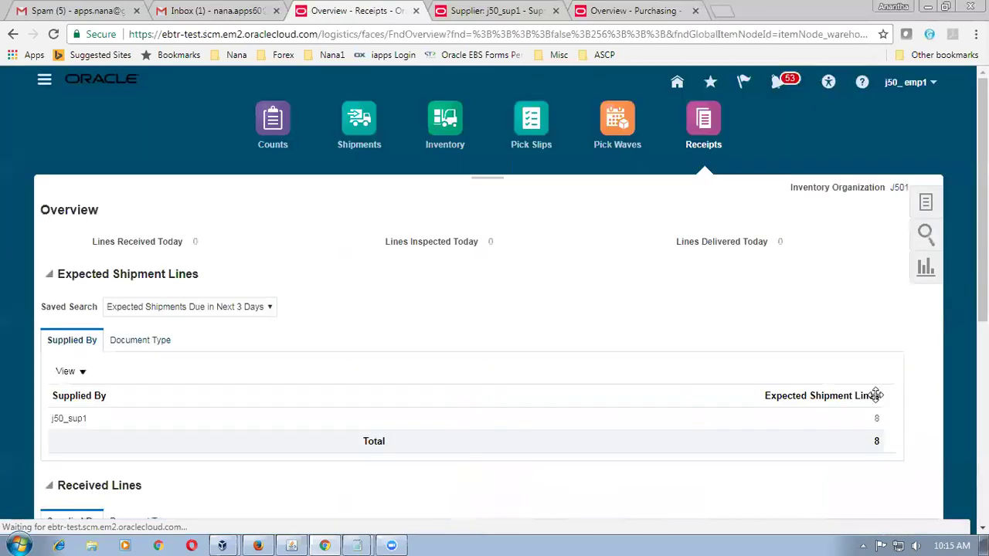
Open Receive Expected Shipments and search for the lines of the purchase order by its number.
click(923, 205)
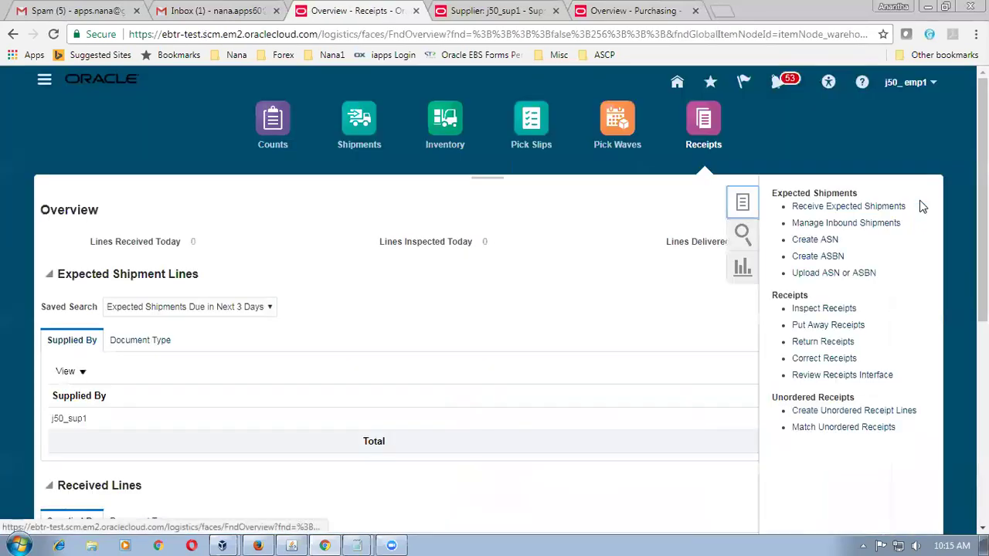
click(833, 207)
click(282, 211)
text(2023)
key(Tab)
click(709, 314)
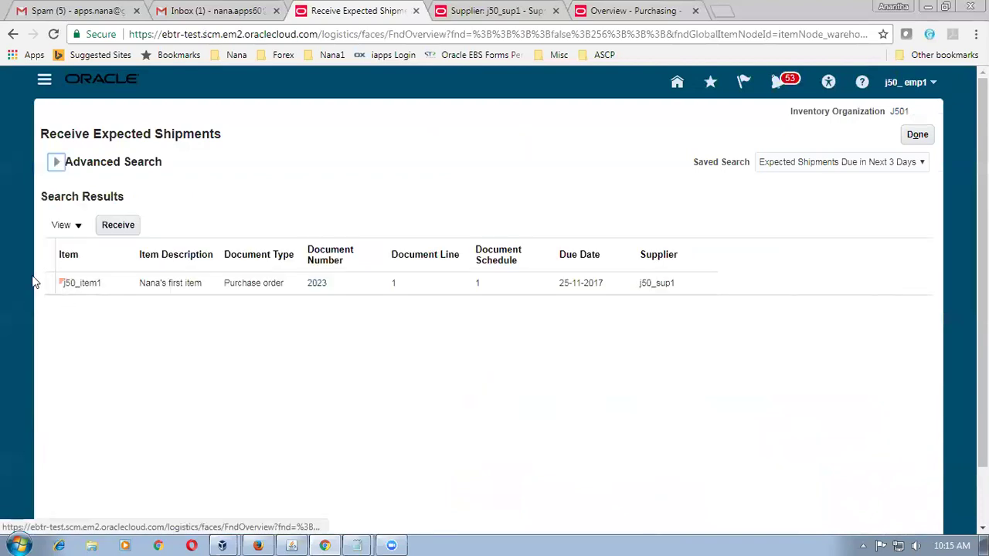
Start receiving the j50_item1 purchase order line and enter a received quantity of 10.
click(41, 282)
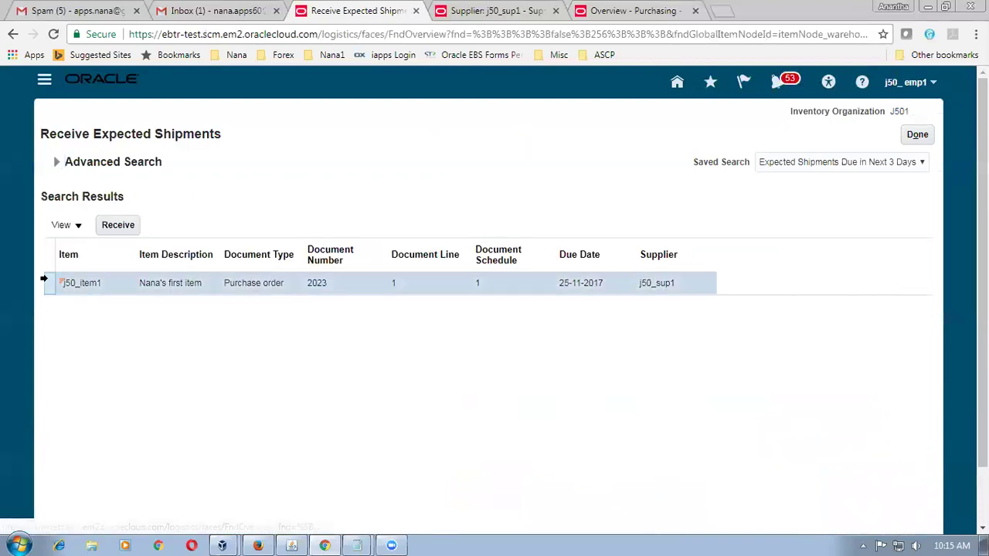
click(118, 225)
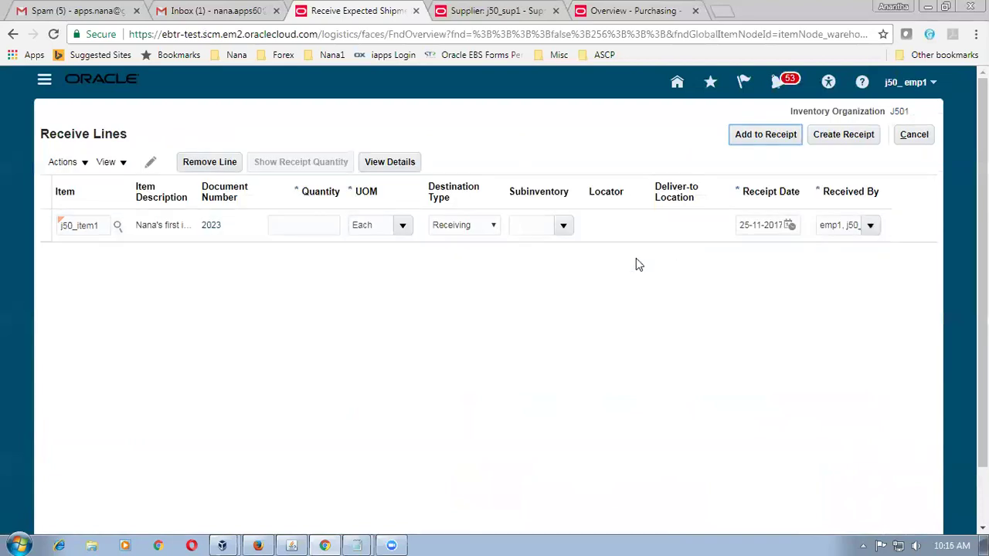
click(311, 226)
text(10)
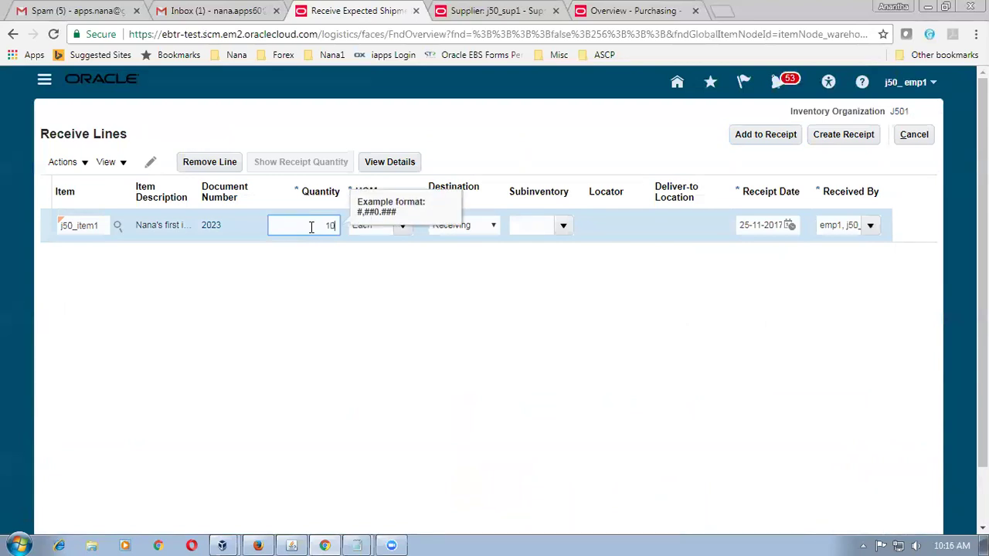
key(Tab)
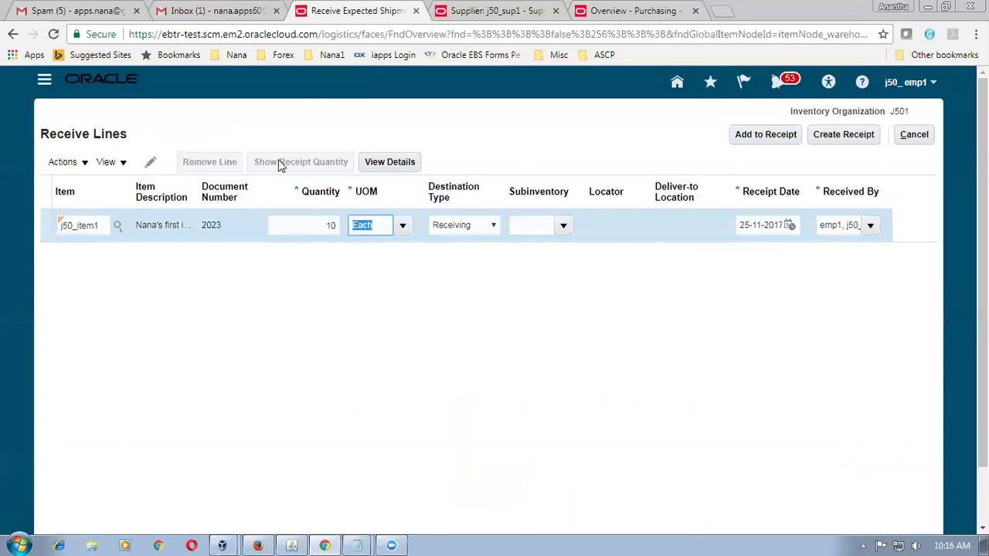
click(464, 227)
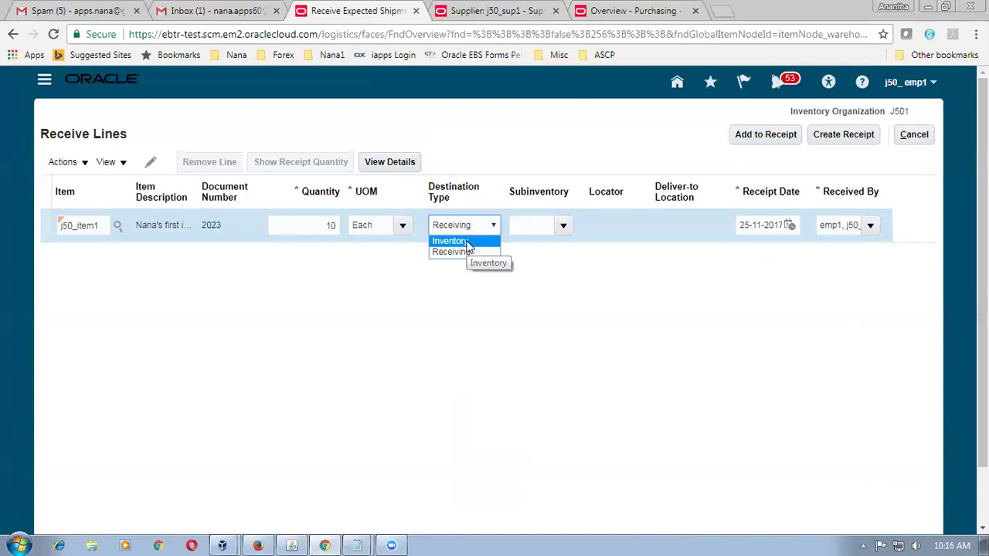
click(461, 313)
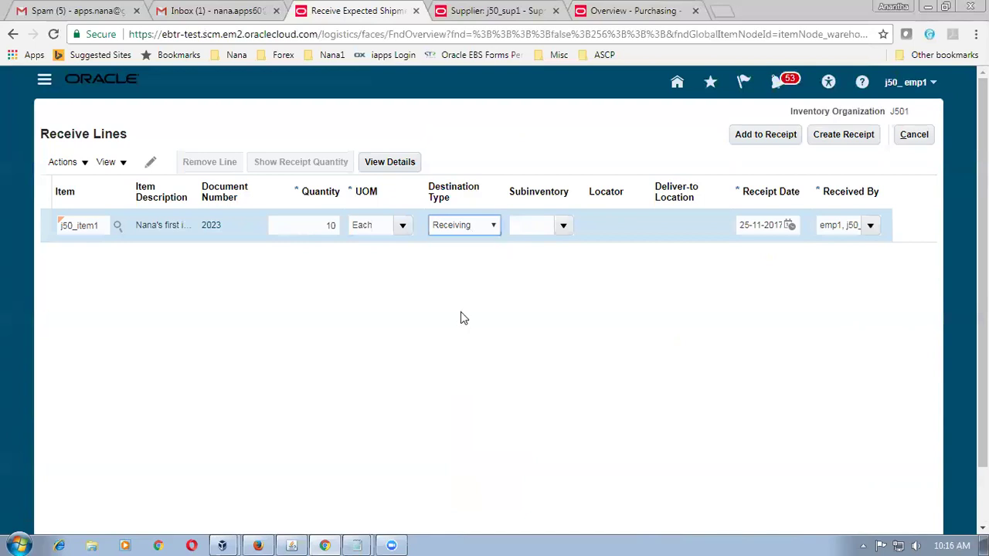
click(534, 227)
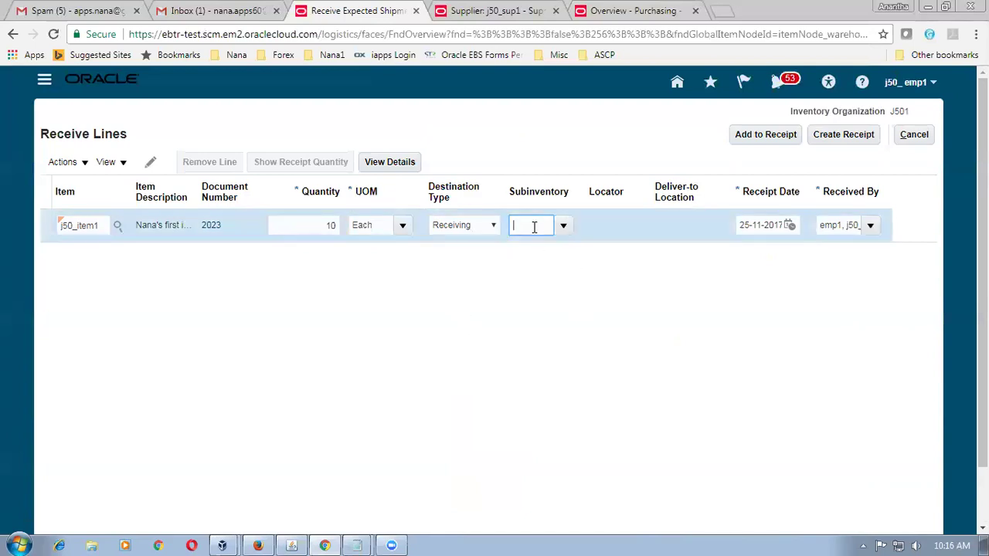
Create a receipt from the received line, submit it, and acknowledge the confirmation.
click(846, 139)
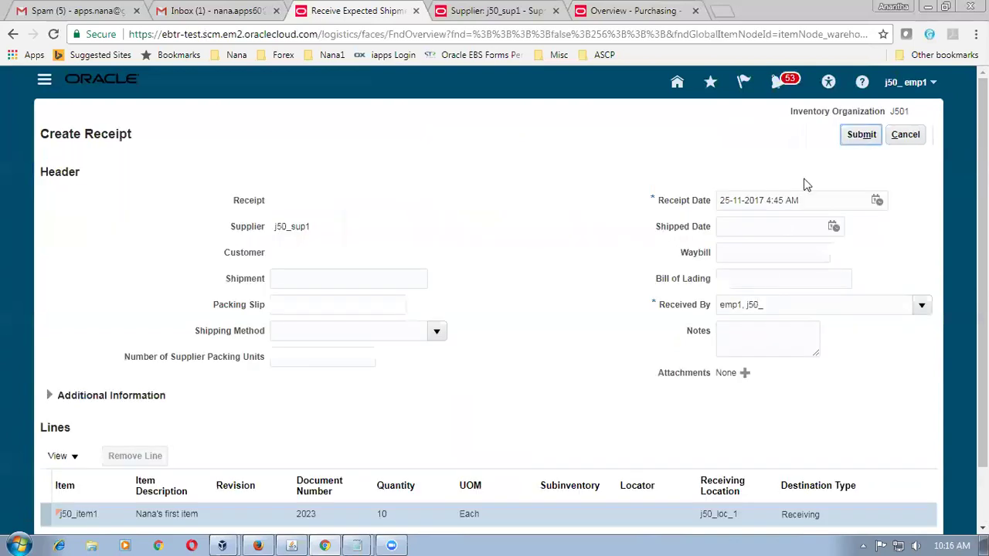
click(867, 137)
click(866, 138)
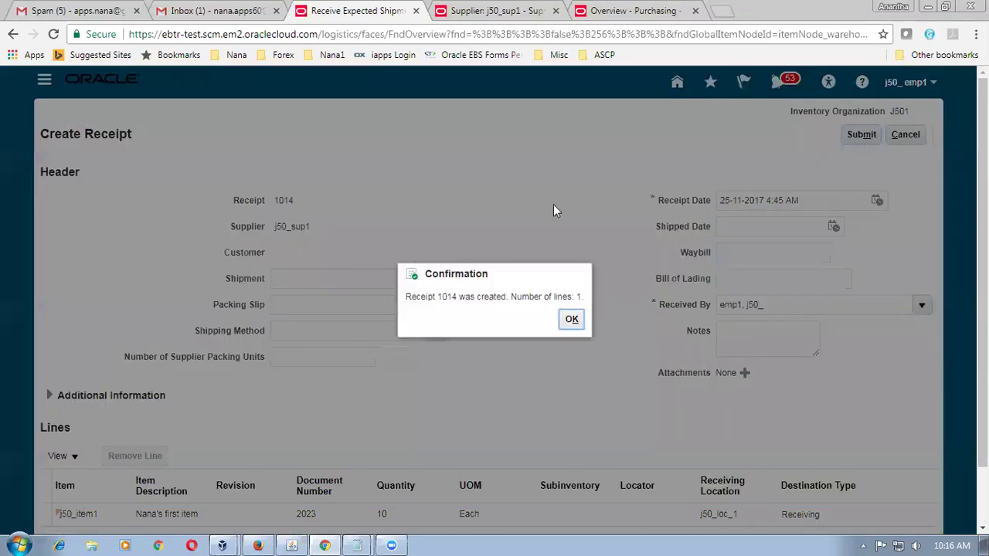
click(571, 320)
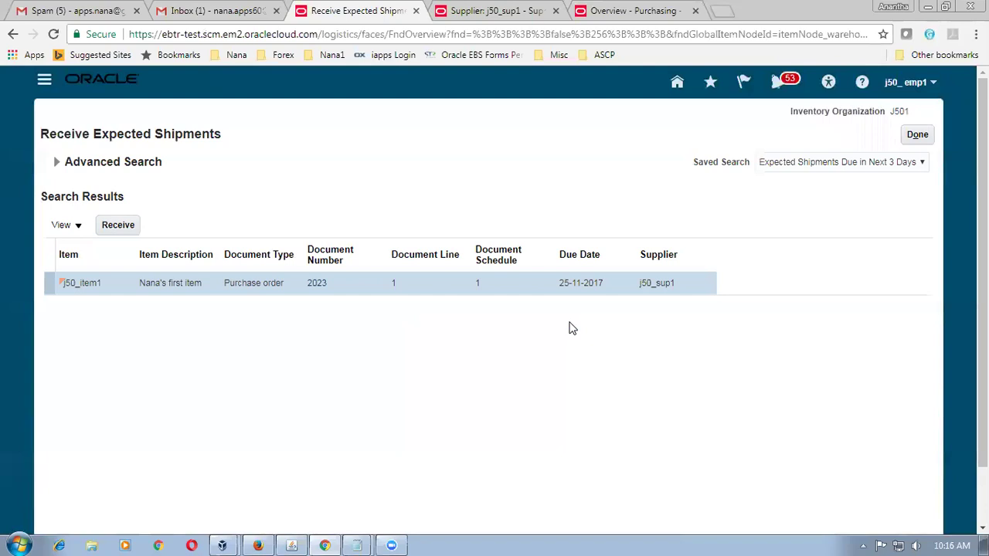
Finish receiving expected shipments and open Review Completed Transactions in the Inventory work area.
click(918, 138)
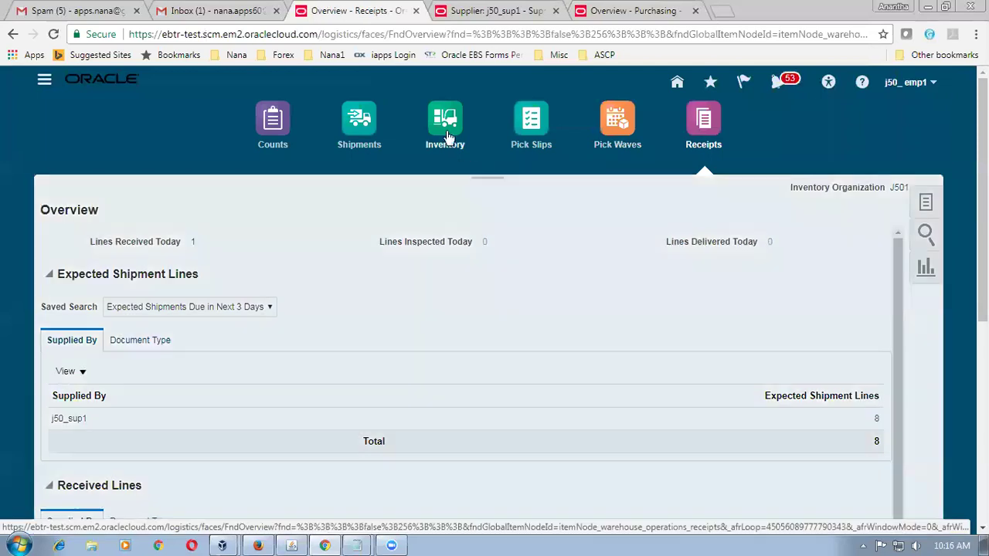
click(446, 133)
click(926, 205)
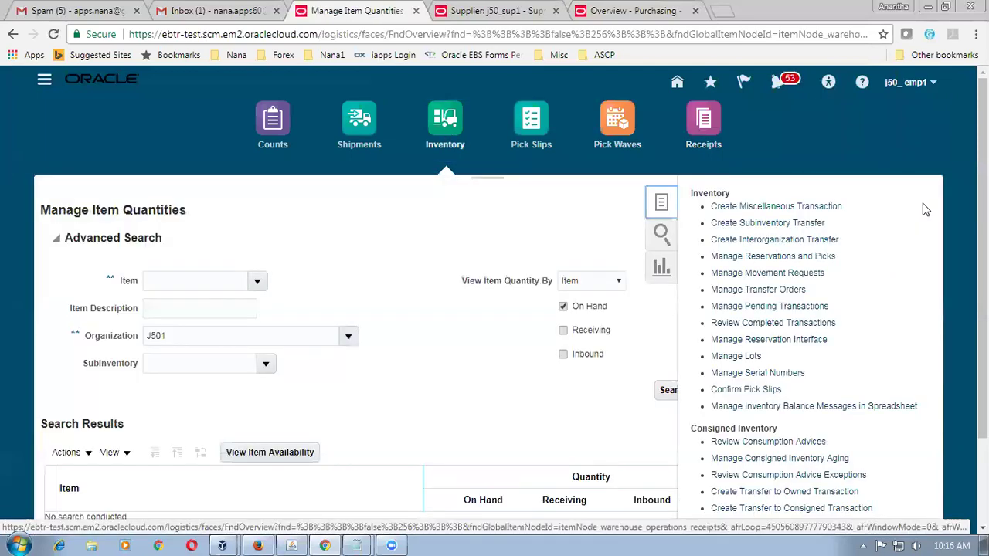
click(789, 330)
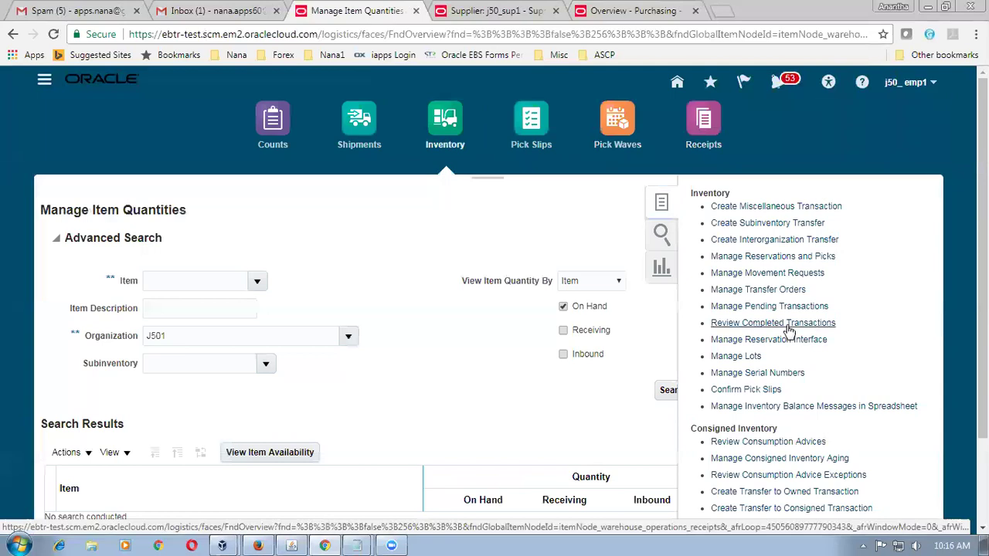
Search the completed transactions for item j50_item1, then run the same search again.
click(170, 245)
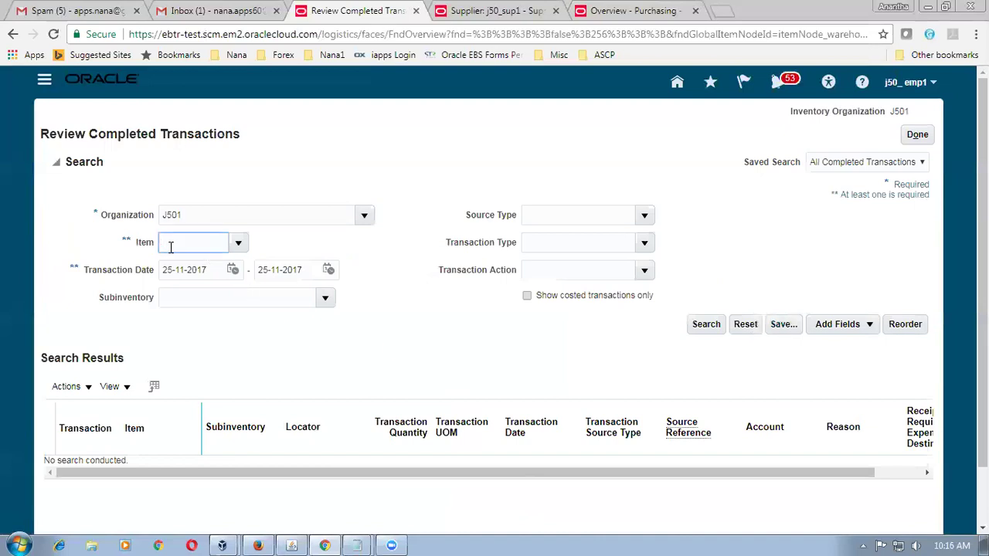
text(j50_item1)
key(Tab)
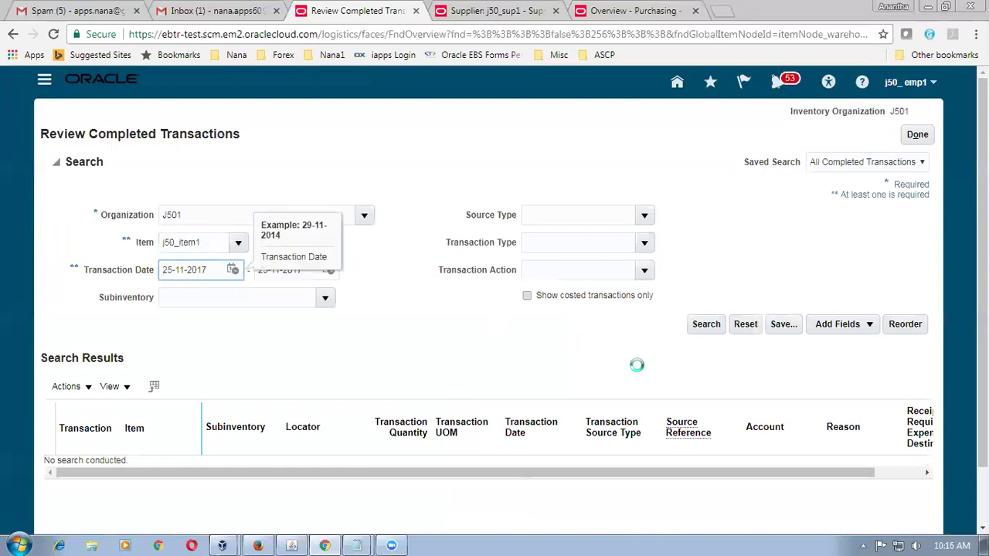
click(707, 326)
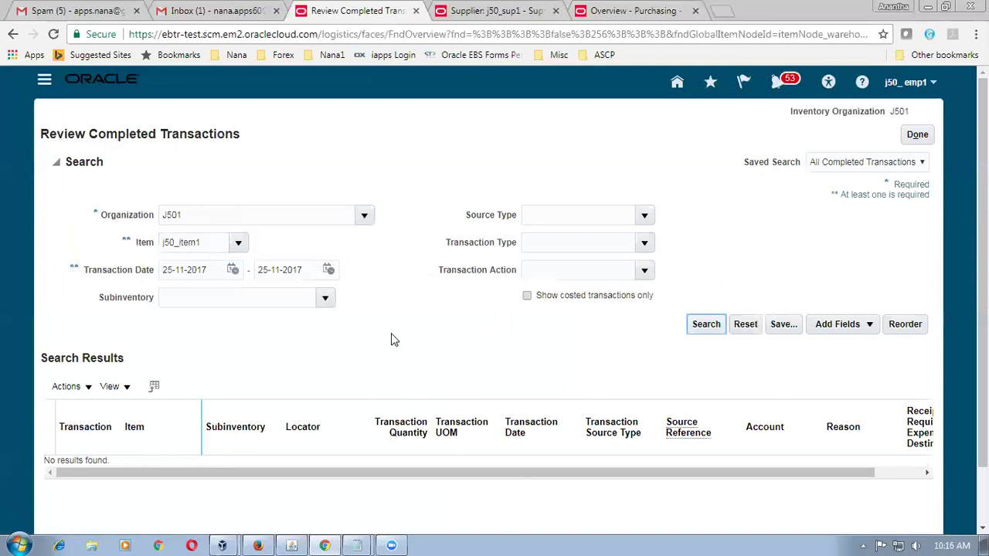
click(703, 326)
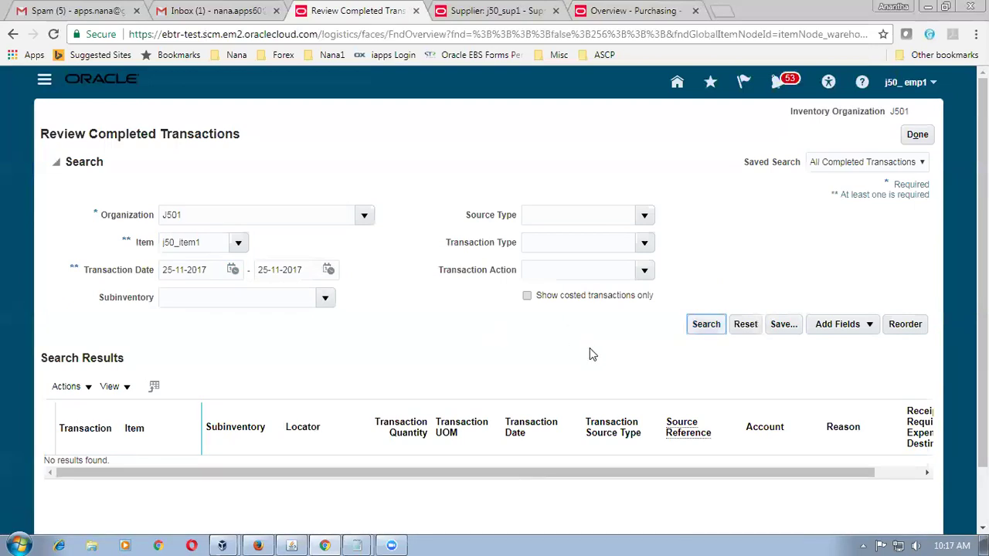
Close the completed transactions review and open the bookmarked waves Fusion application in a new browser tab.
click(917, 137)
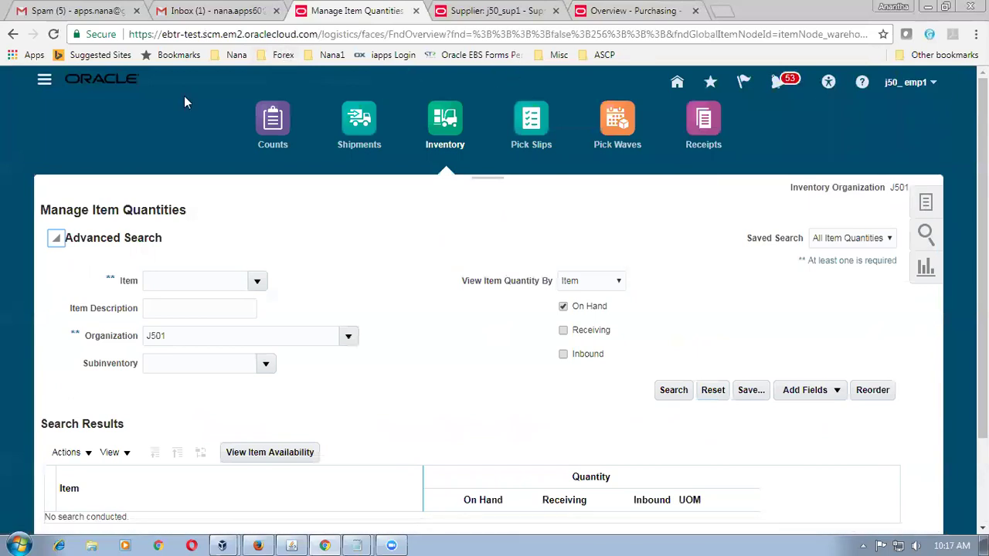
key(ctrl+t)
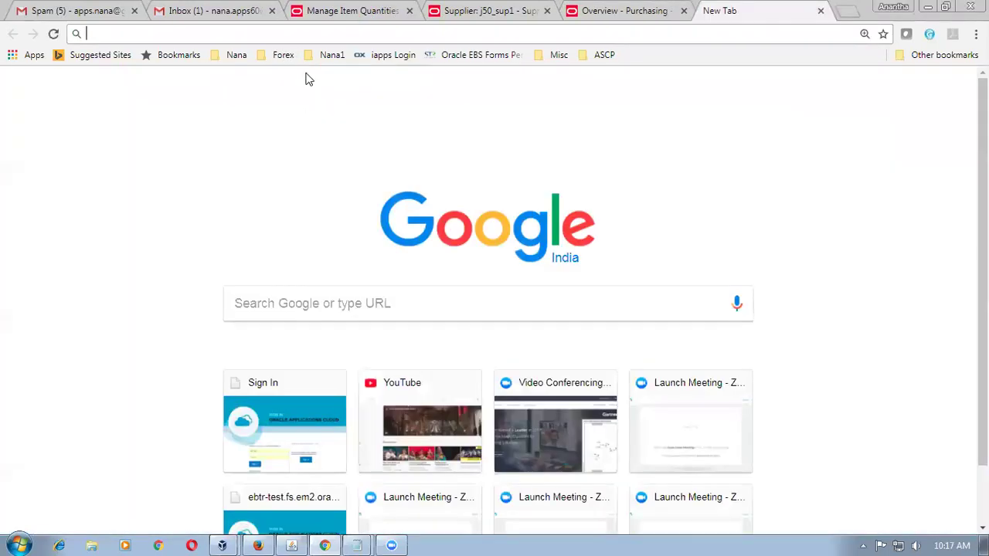
click(237, 55)
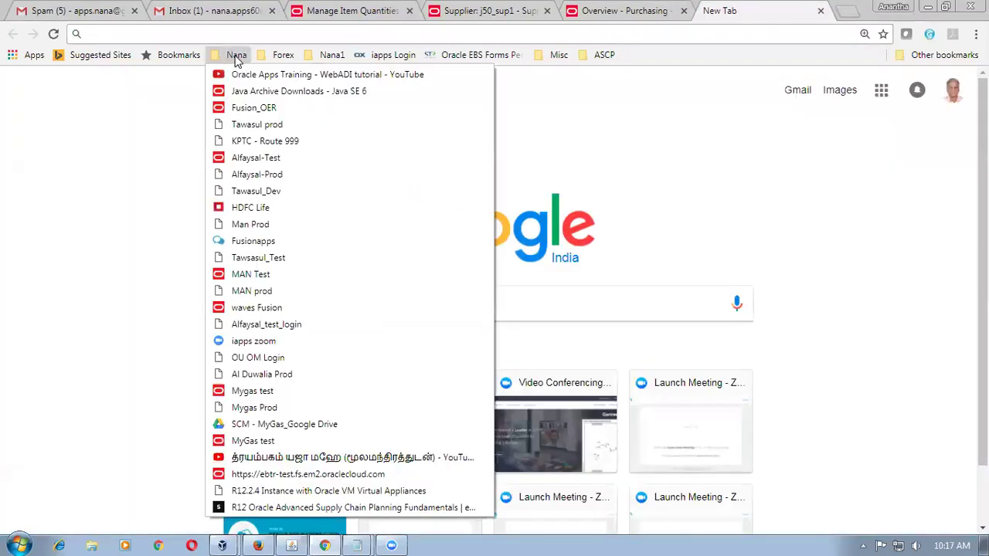
click(259, 308)
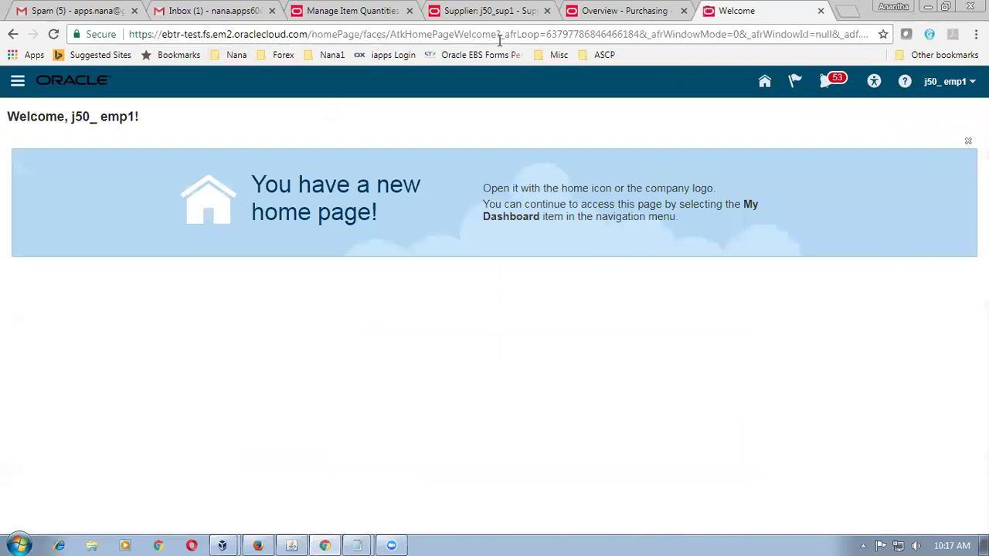
Return to the inventory session and open Put Away Receipts from the Receipts work area.
click(599, 12)
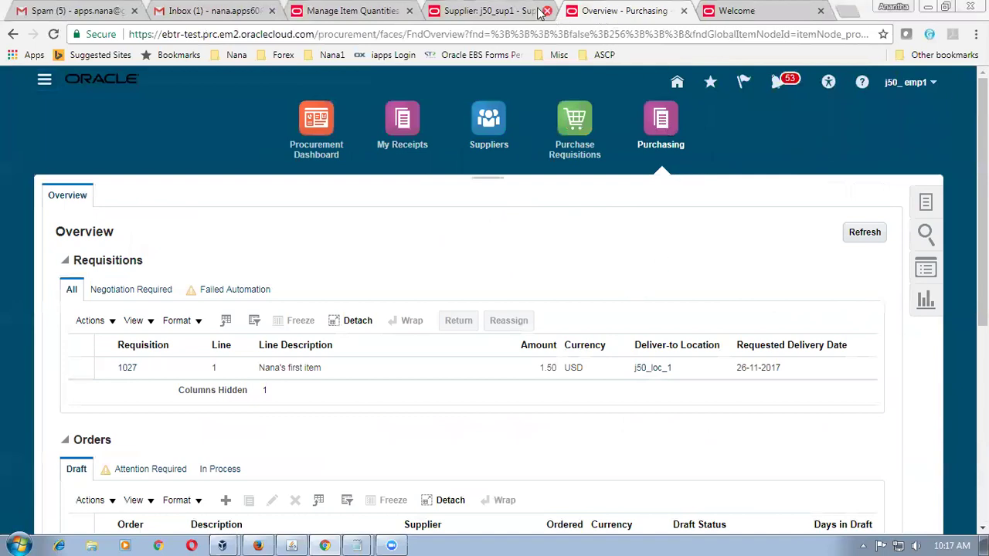
click(351, 11)
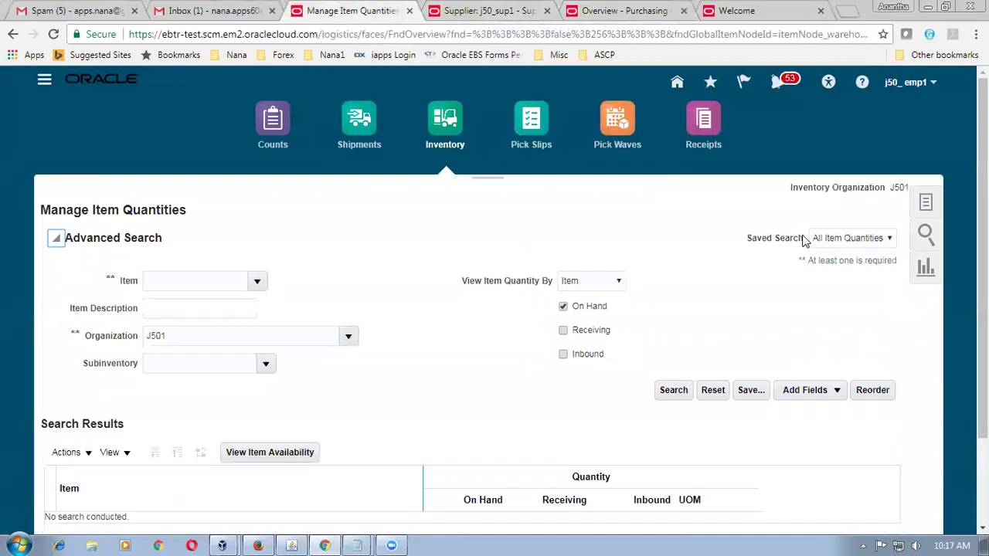
click(703, 123)
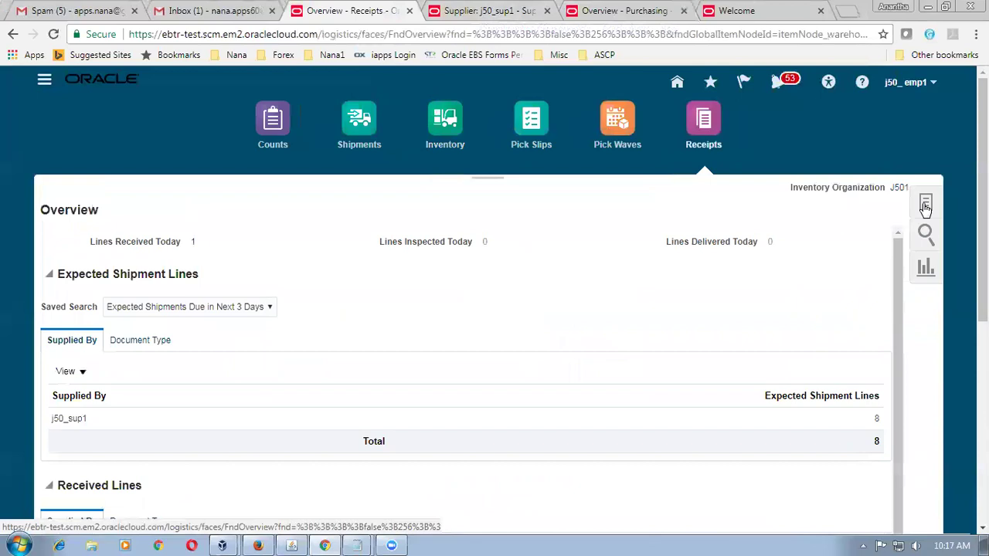
click(925, 205)
click(847, 327)
Search the lines to put away by the purchase order number.
click(222, 235)
text(2023)
key(Tab)
click(705, 318)
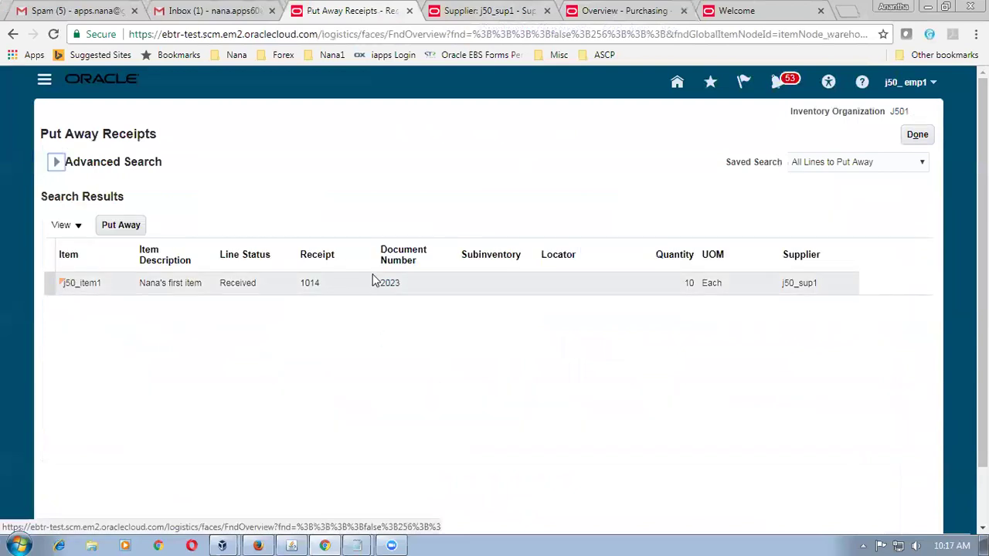
Put away the received j50_item1 line into subinventory J501_sub_1, submit it, and acknowledge the confirmation.
click(47, 286)
click(121, 226)
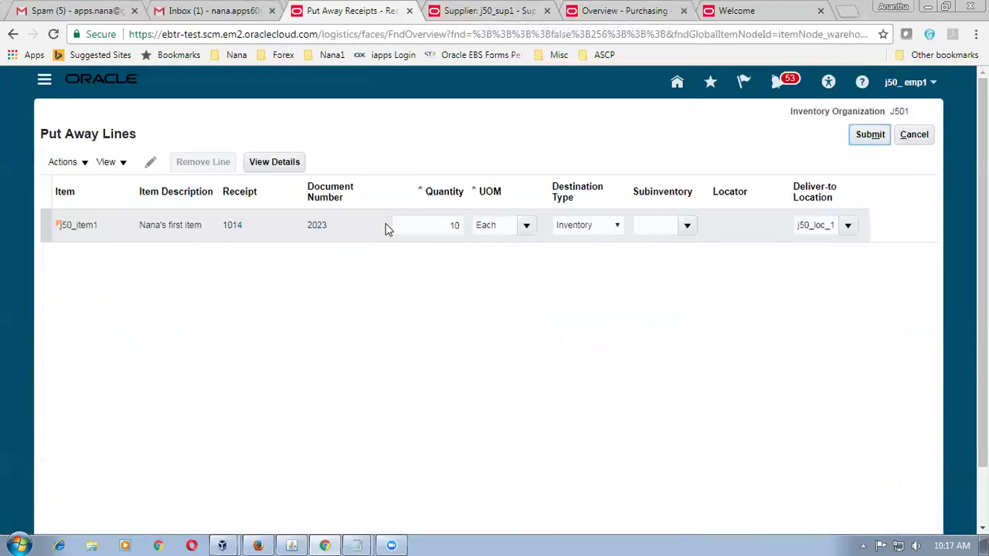
click(689, 234)
click(686, 232)
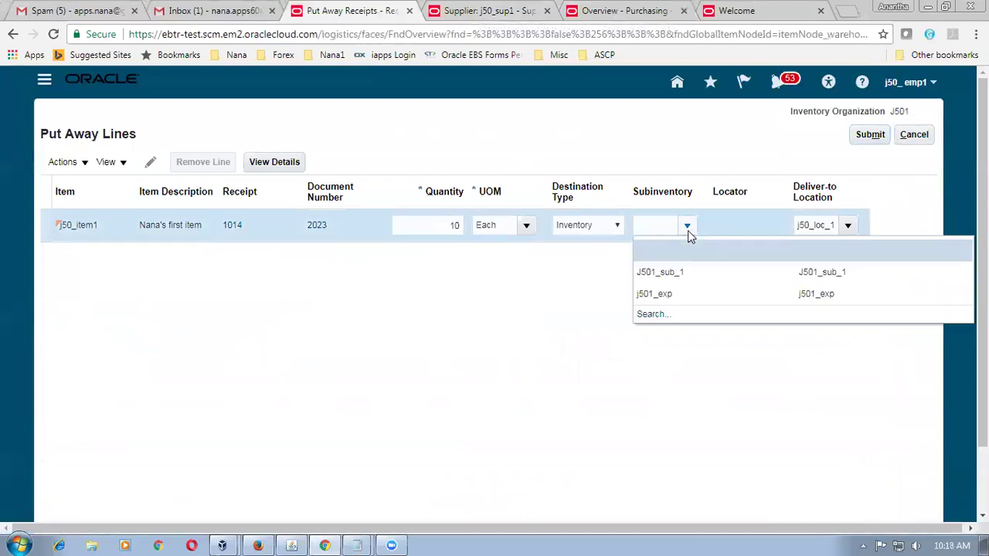
click(688, 272)
click(870, 136)
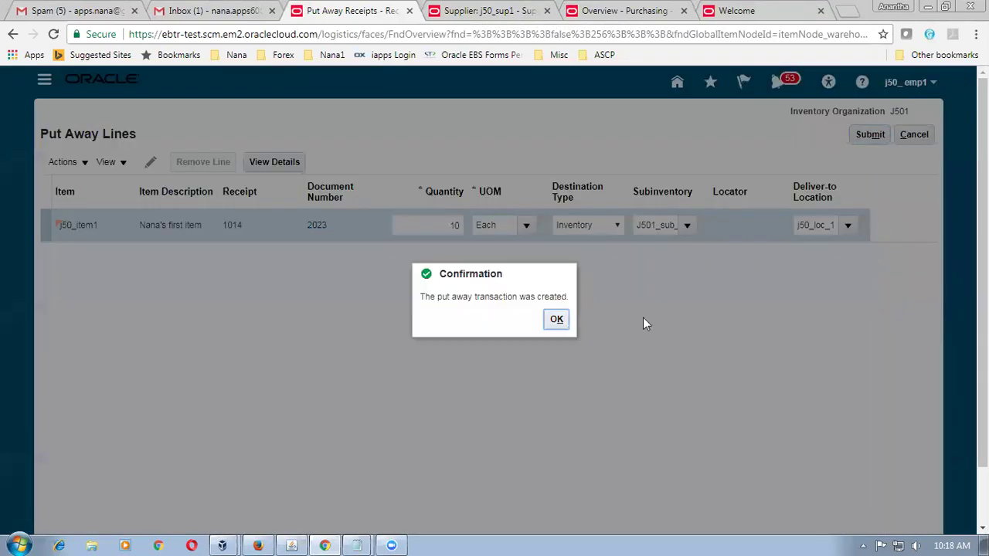
click(557, 320)
Switch to the waves Fusion session and open Manage Invoices in the Payables Invoices work area.
click(761, 12)
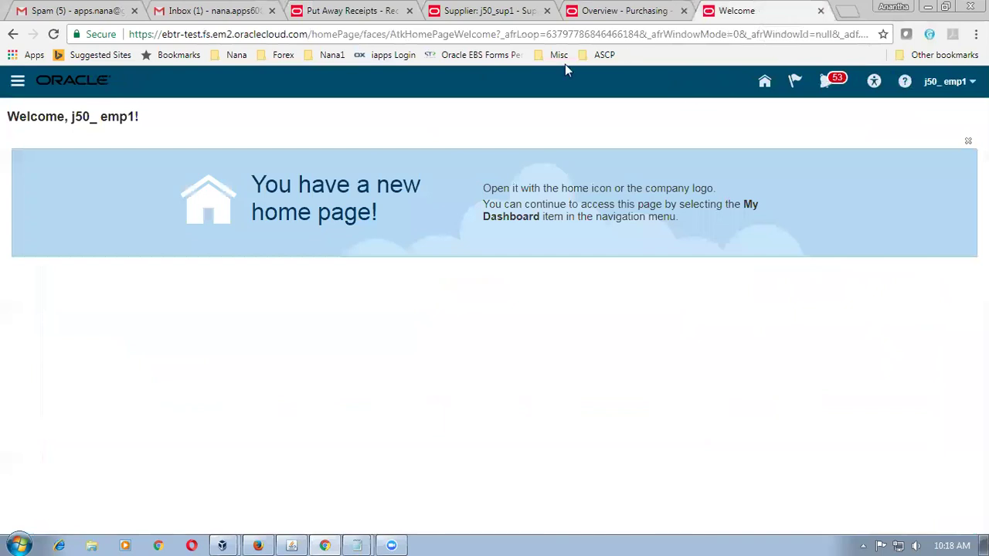
click(764, 81)
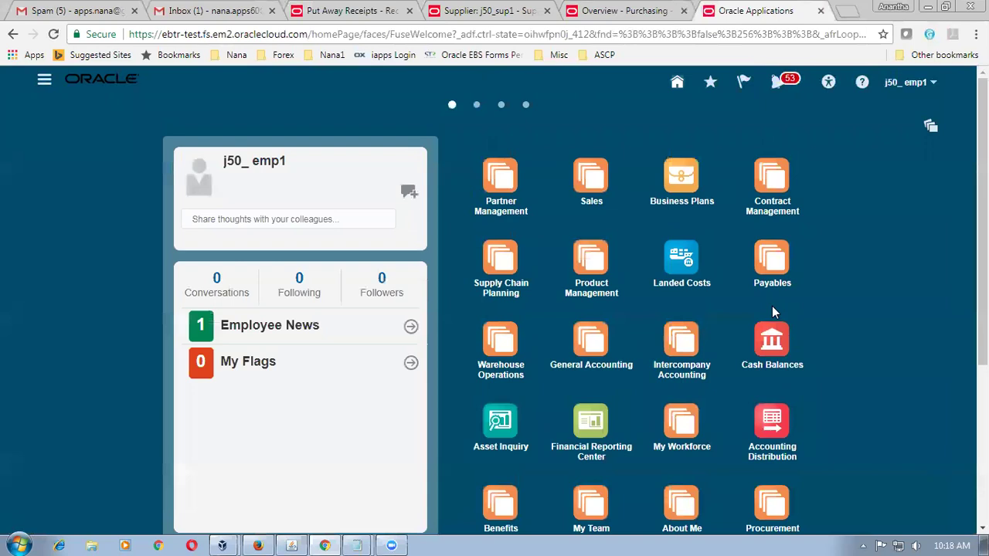
scroll(771, 312, down, 2)
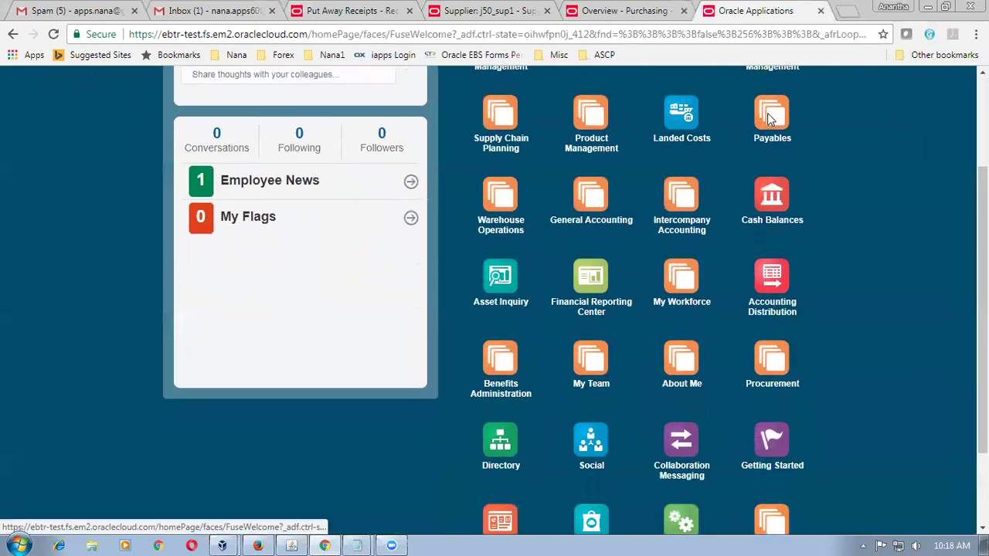
click(768, 117)
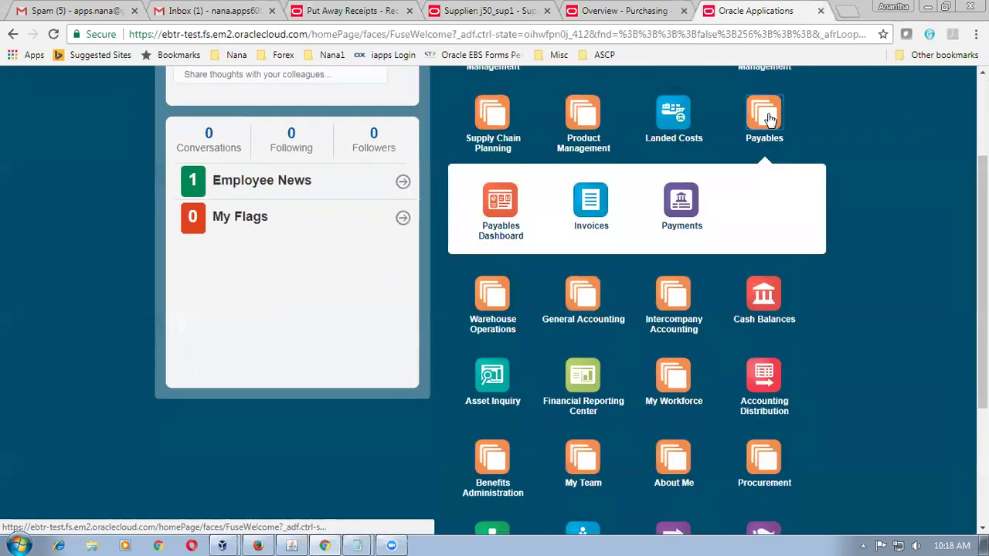
click(588, 207)
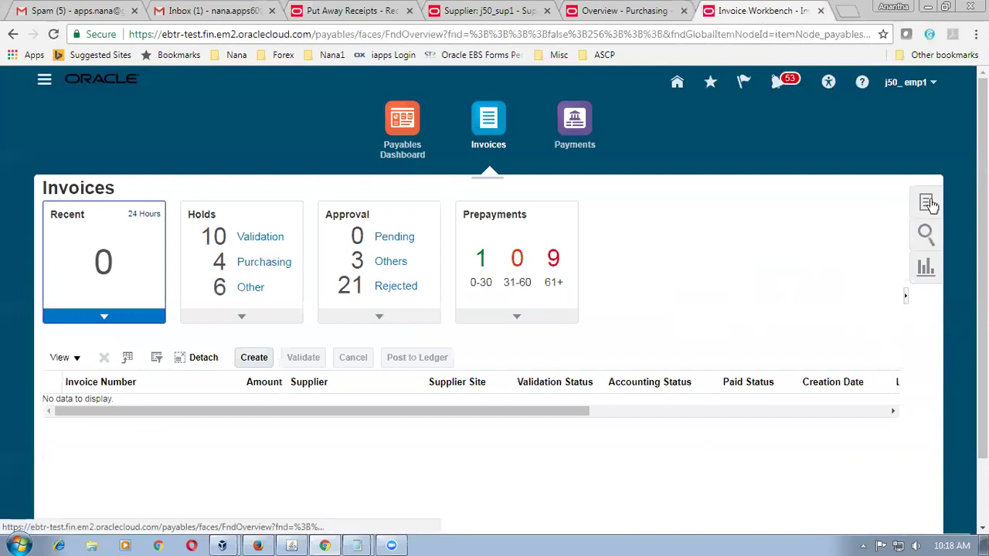
click(928, 203)
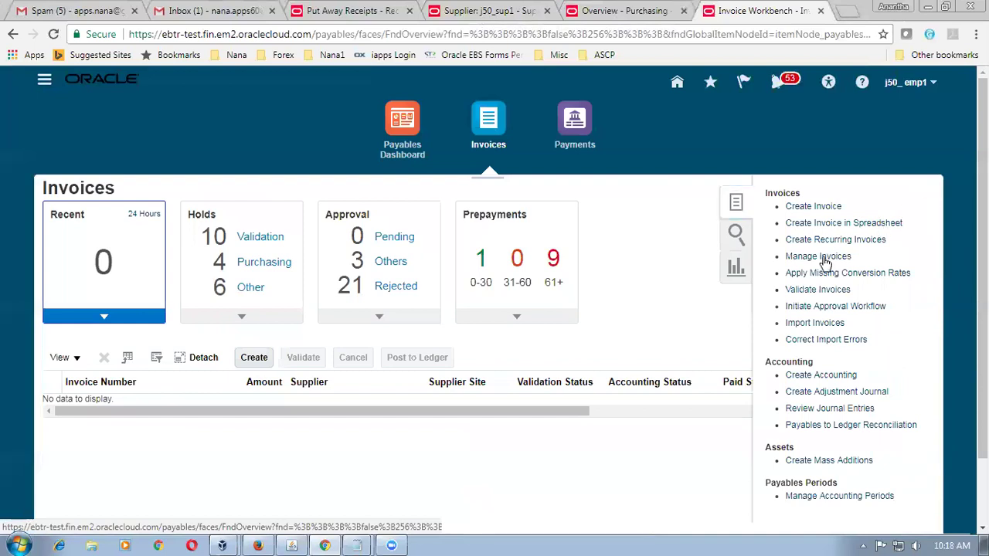
click(825, 262)
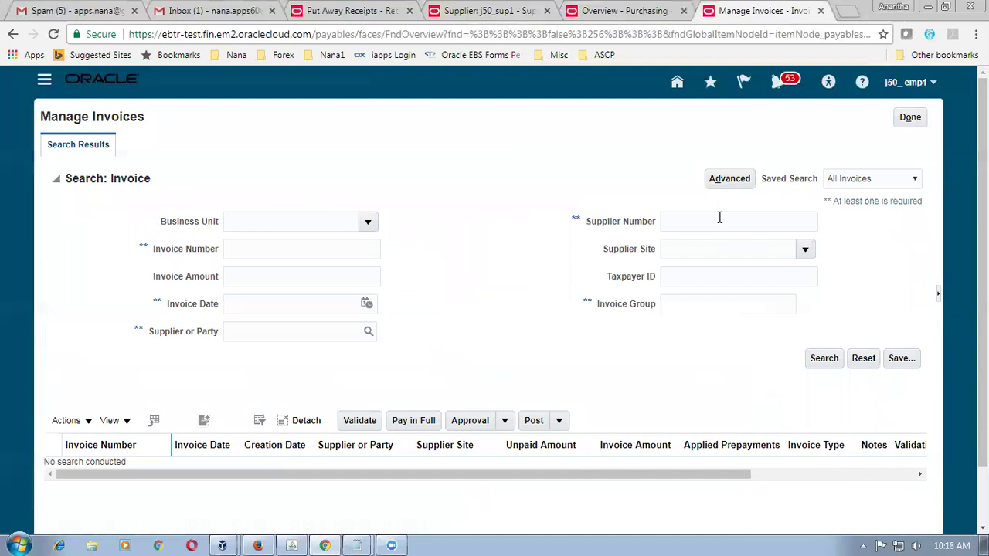
Search the invoices of supplier j50_sup1, examine the listed invoice's summary, and close Manage Invoices.
click(249, 332)
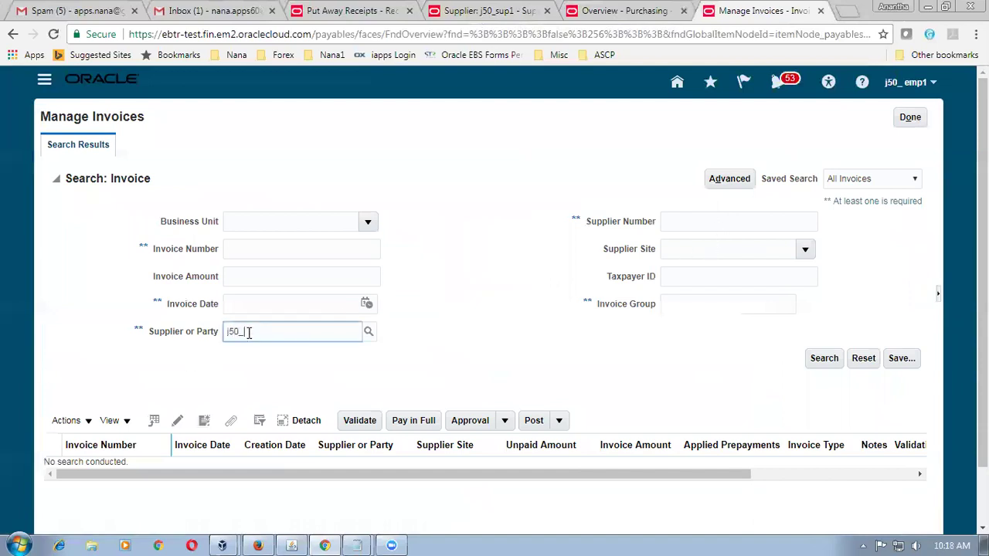
text(j50_sup1)
key(Tab)
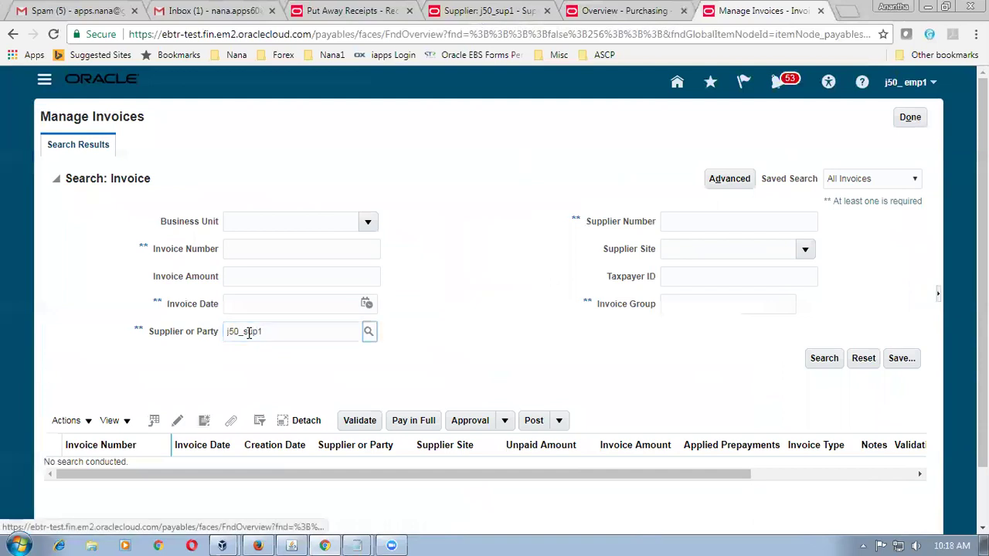
click(811, 358)
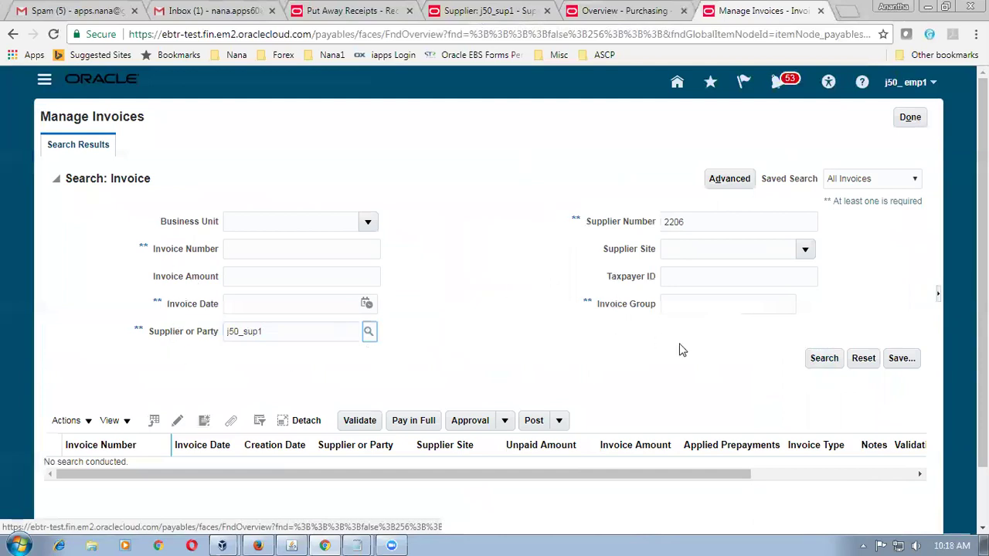
click(824, 362)
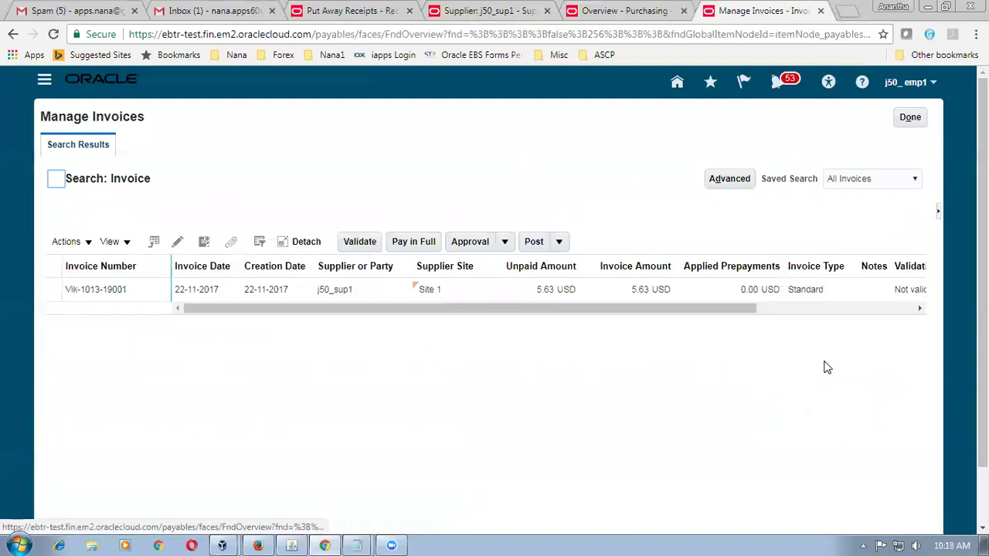
click(49, 291)
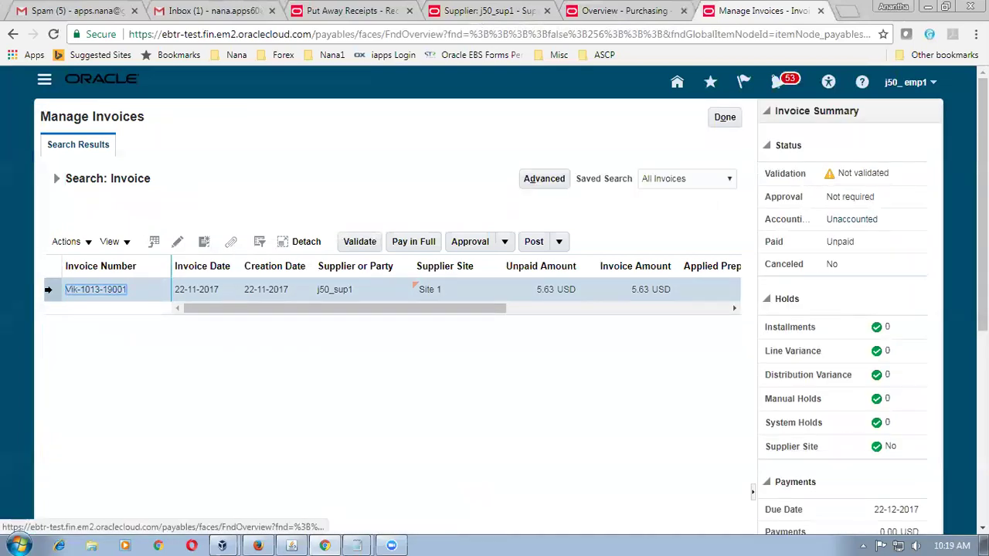
click(177, 359)
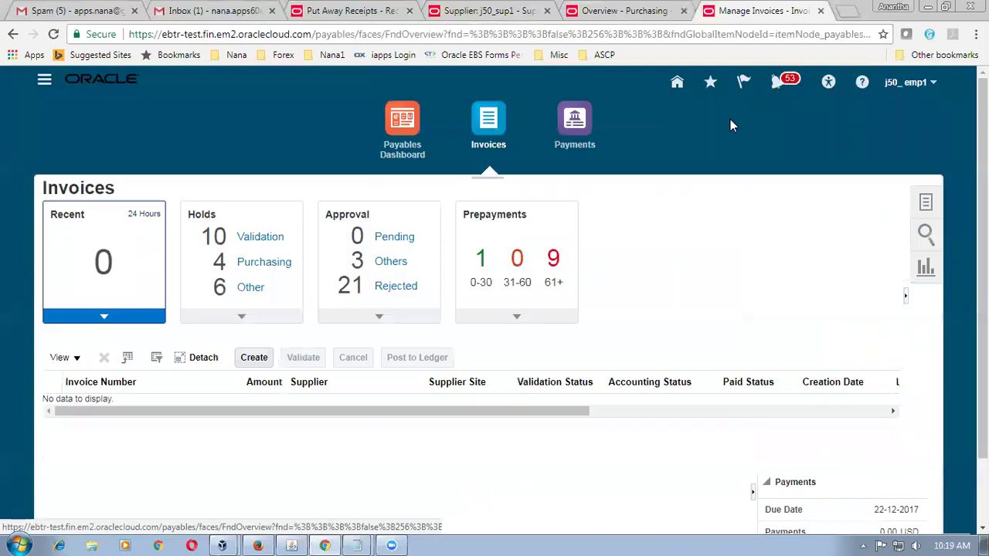
Open the waves Fusion application in another new browser tab and go to Scheduled Processes.
click(848, 11)
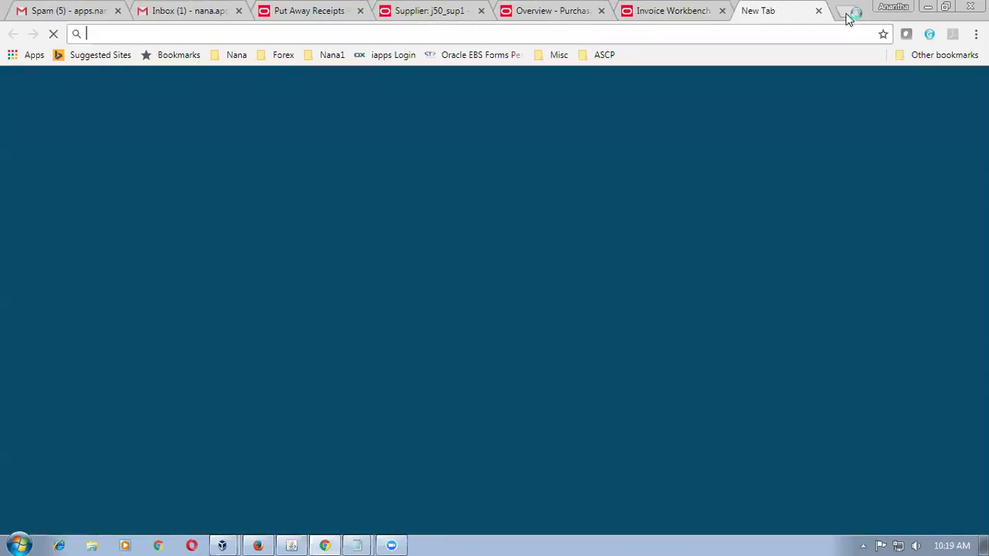
click(237, 54)
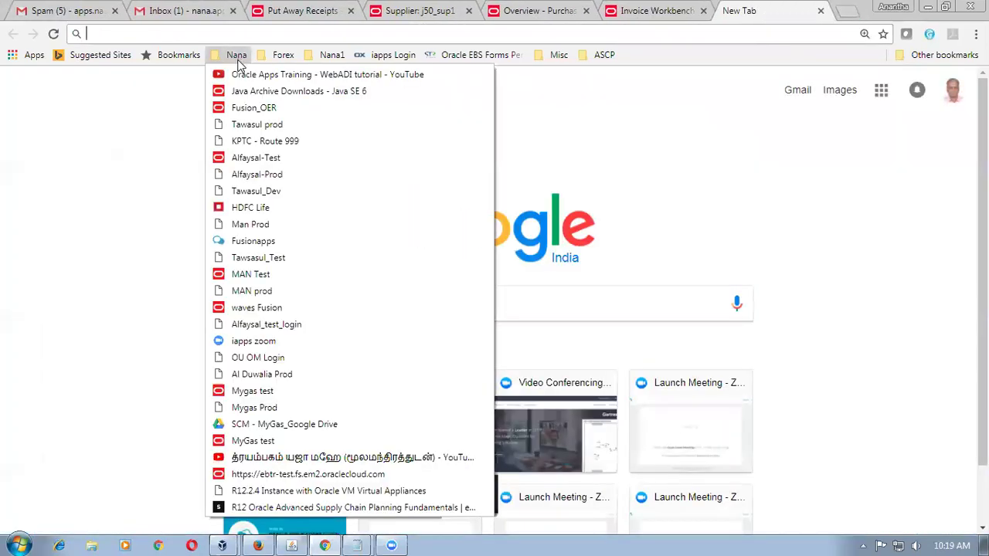
click(261, 308)
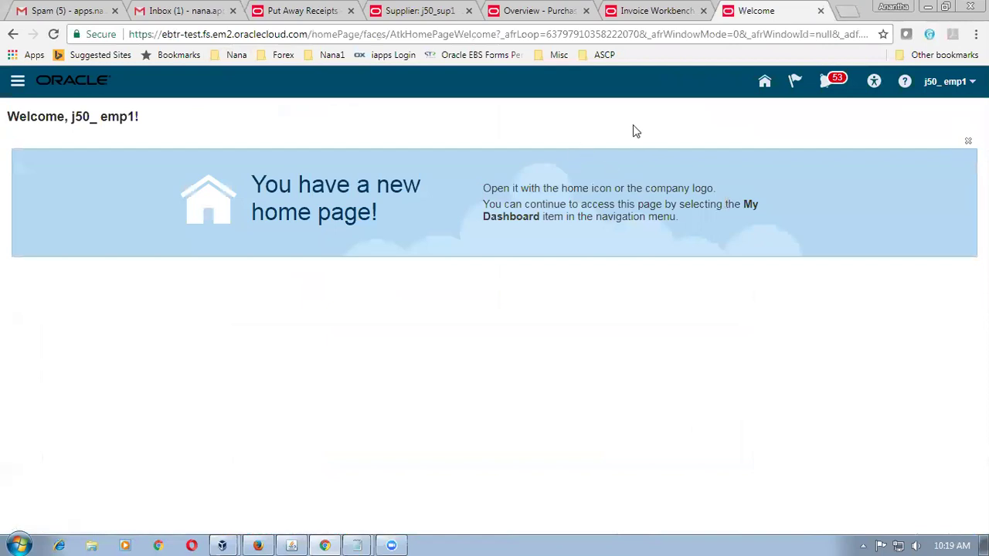
click(17, 81)
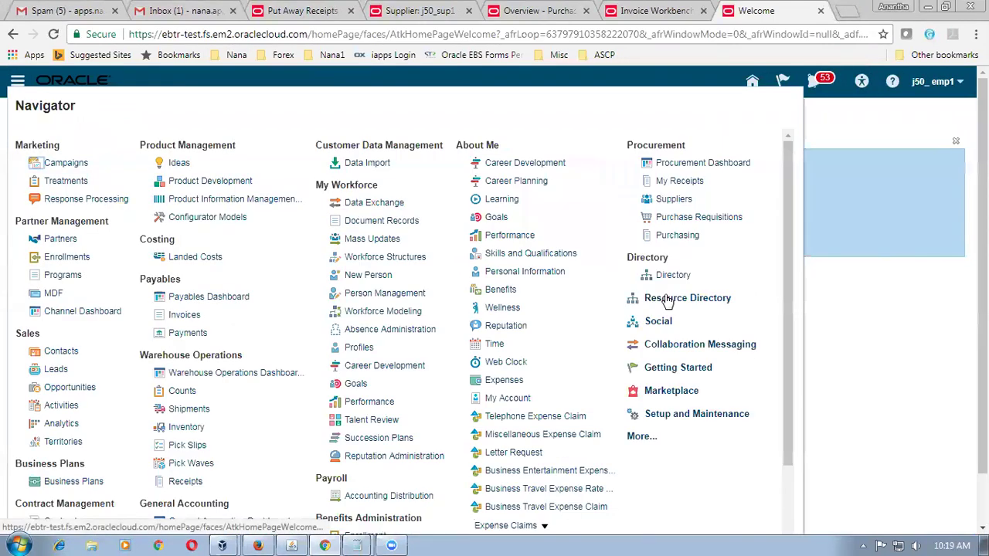
scroll(667, 301, down, 2)
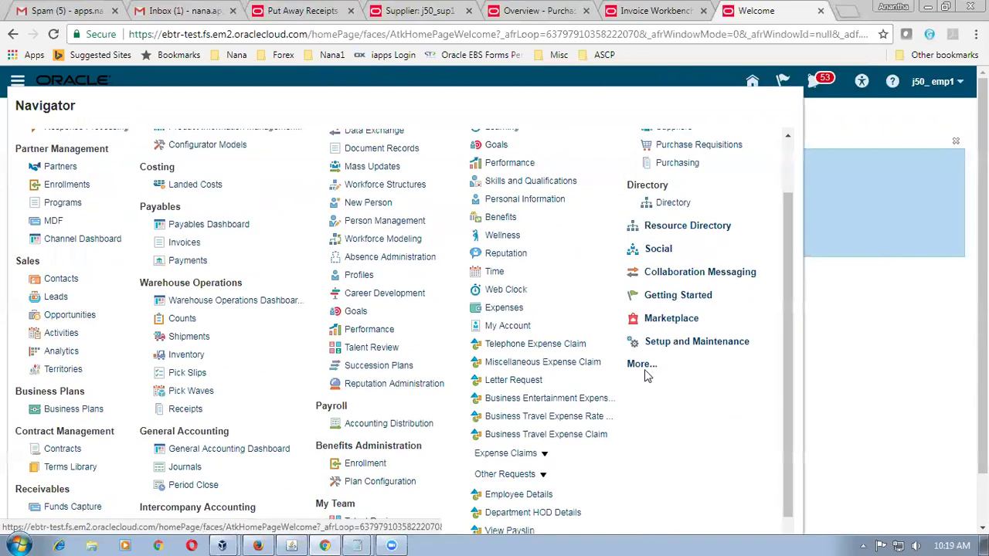
click(641, 364)
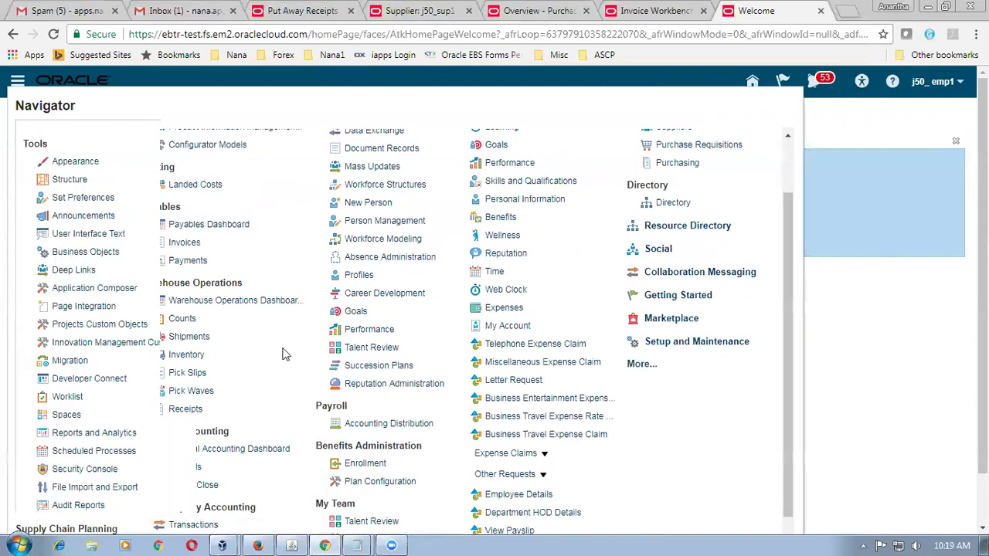
click(71, 454)
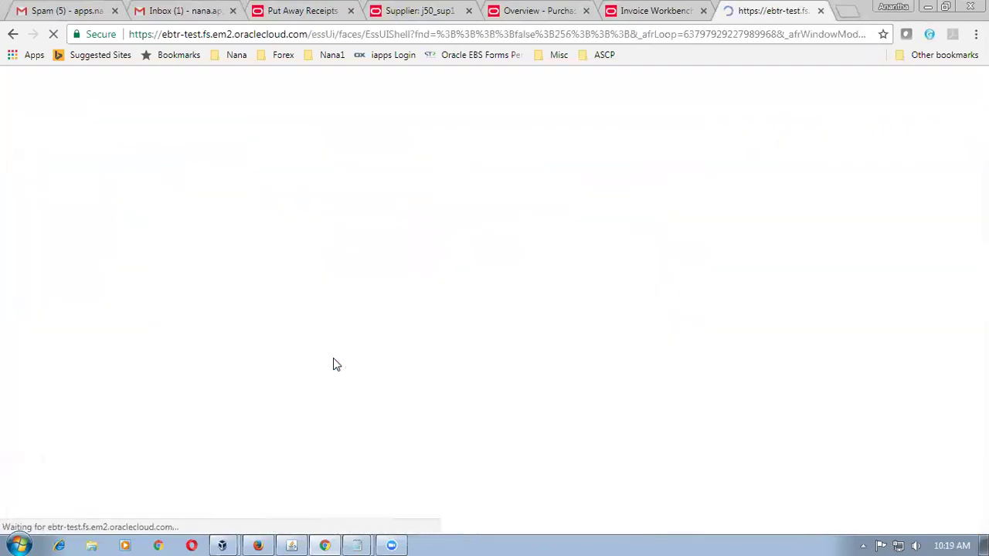
Schedule a new Send Pay on Receipt job and bring up its process details.
click(186, 239)
click(437, 268)
text(send pay)
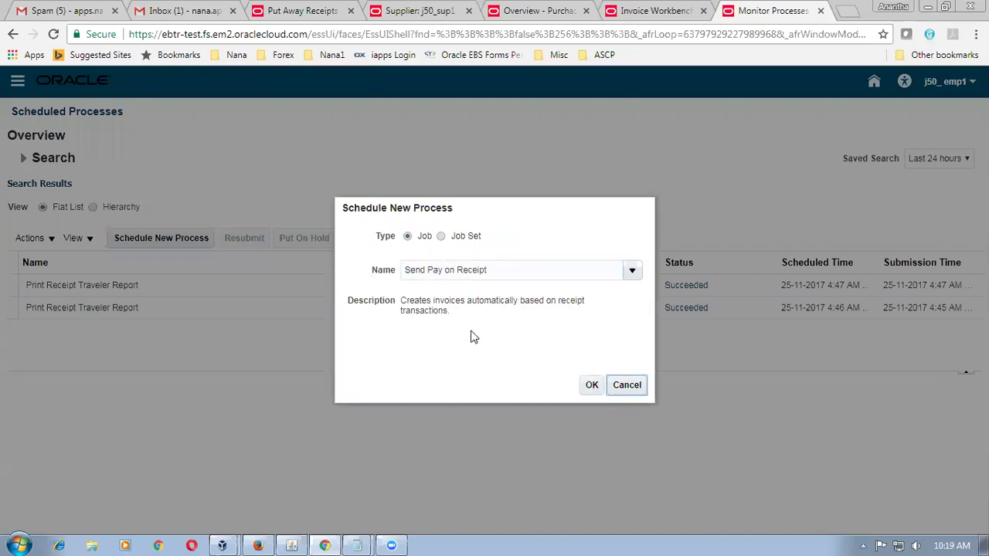
click(591, 385)
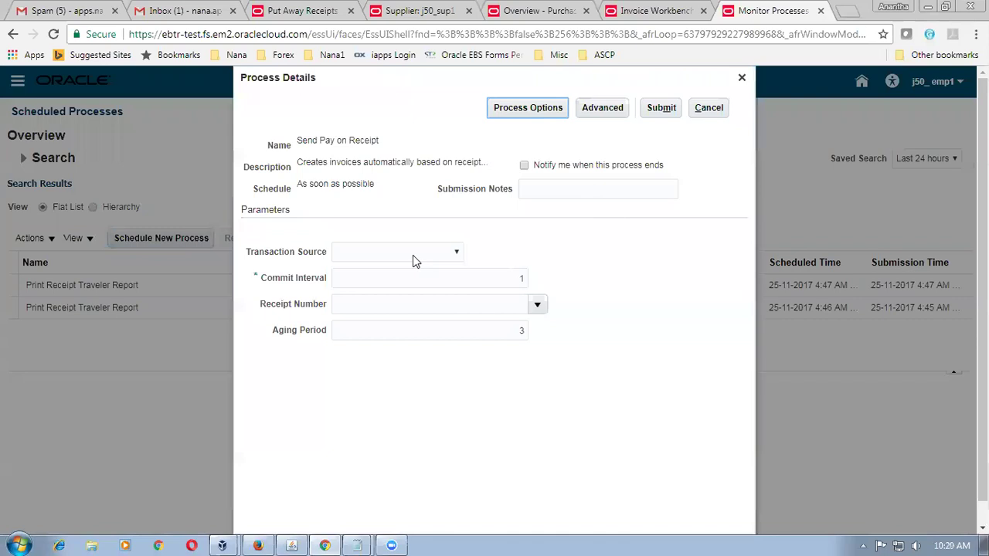
Set the transaction source to Evaluated Receipt Settlement and choose receipt number 1014 of organization j50_child_org.
click(413, 255)
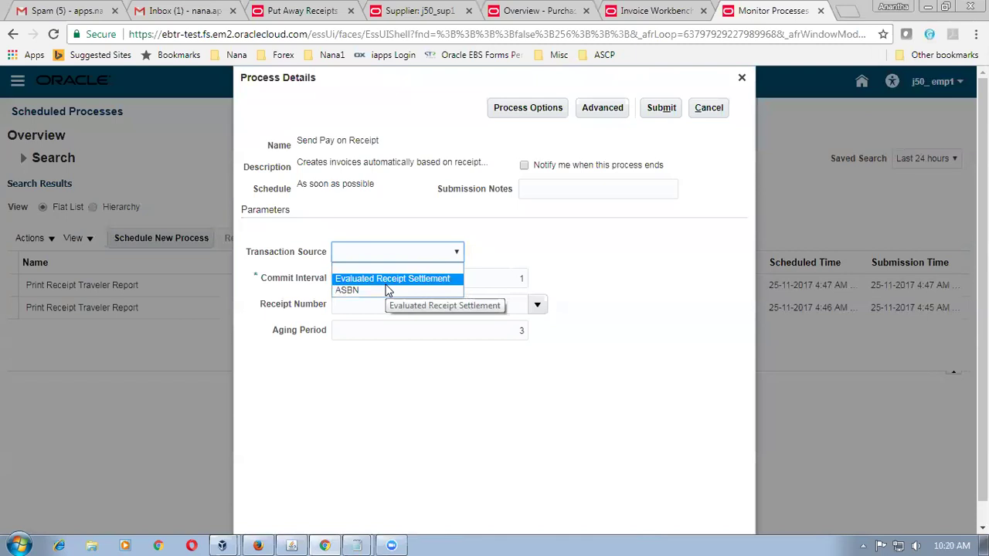
click(388, 283)
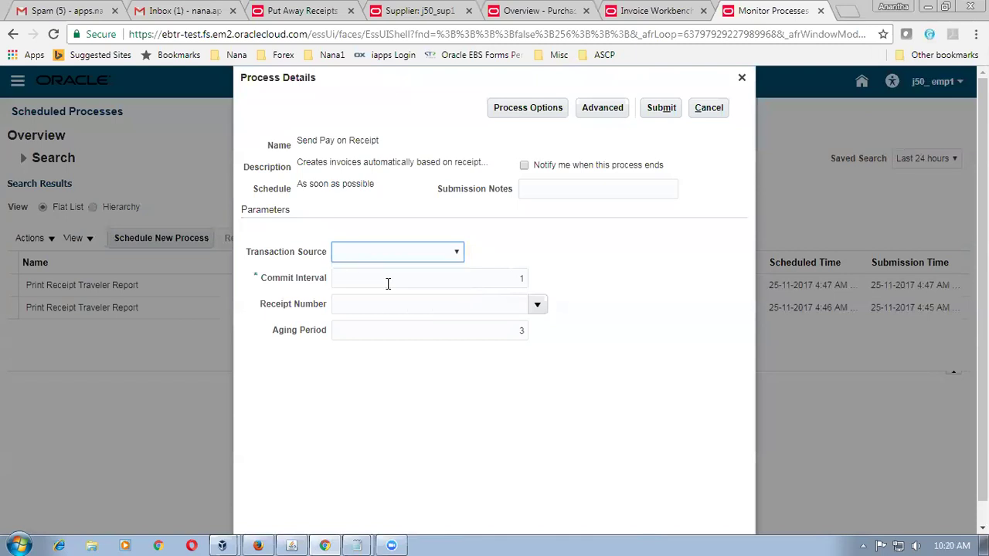
click(383, 307)
text(1014)
key(Tab)
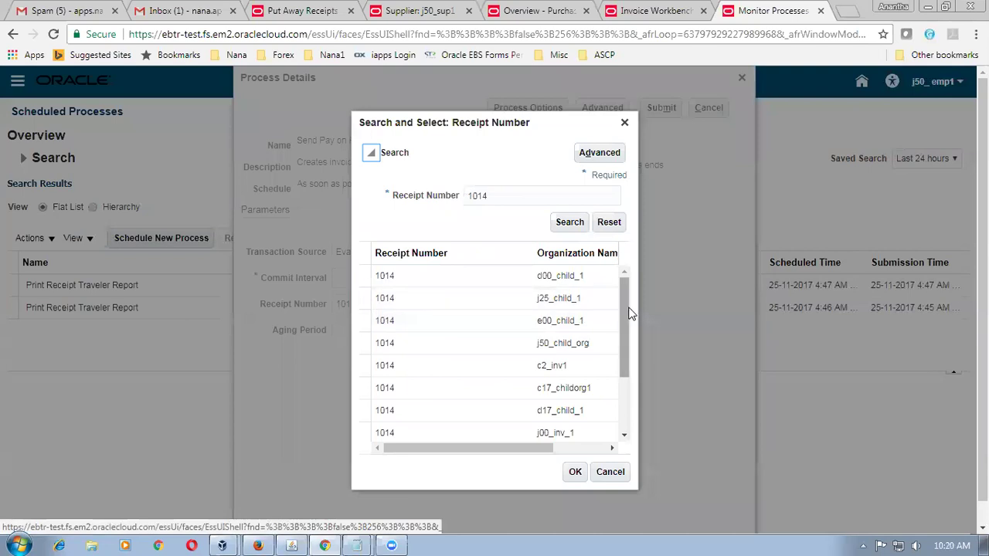
drag(629, 309, 633, 338)
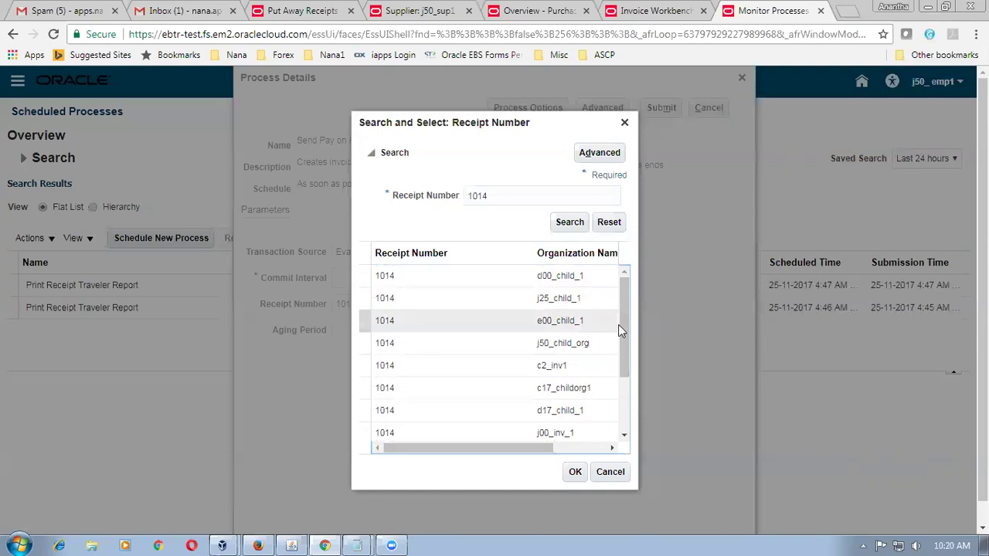
click(574, 348)
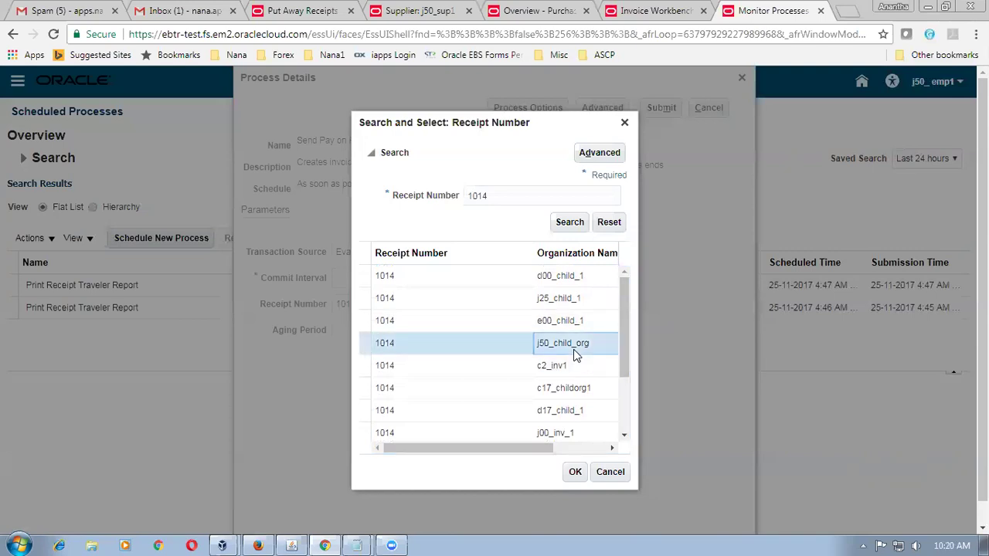
click(576, 471)
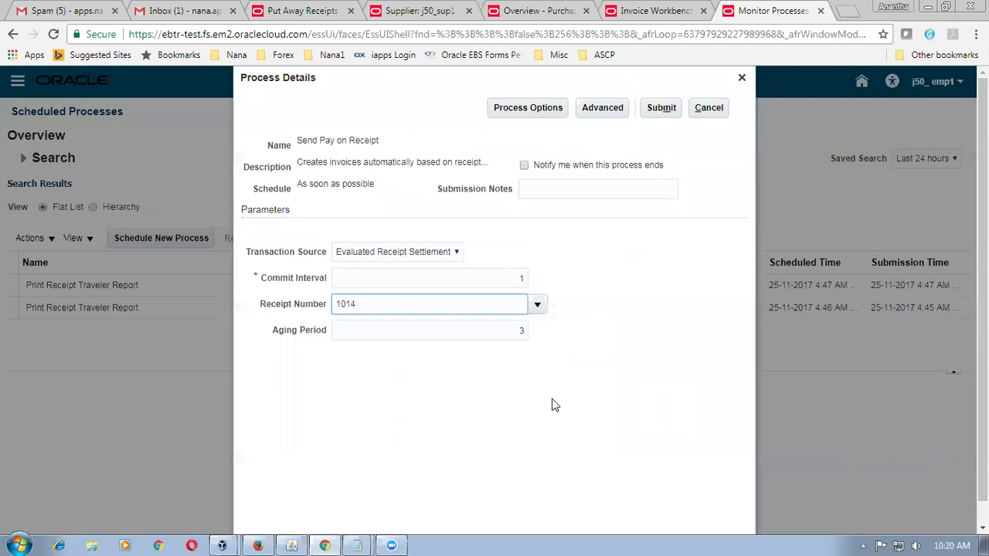
Set the aging period to 0, submit the Send Pay on Receipt process, and acknowledge the confirmation.
double_click(516, 330)
click(543, 338)
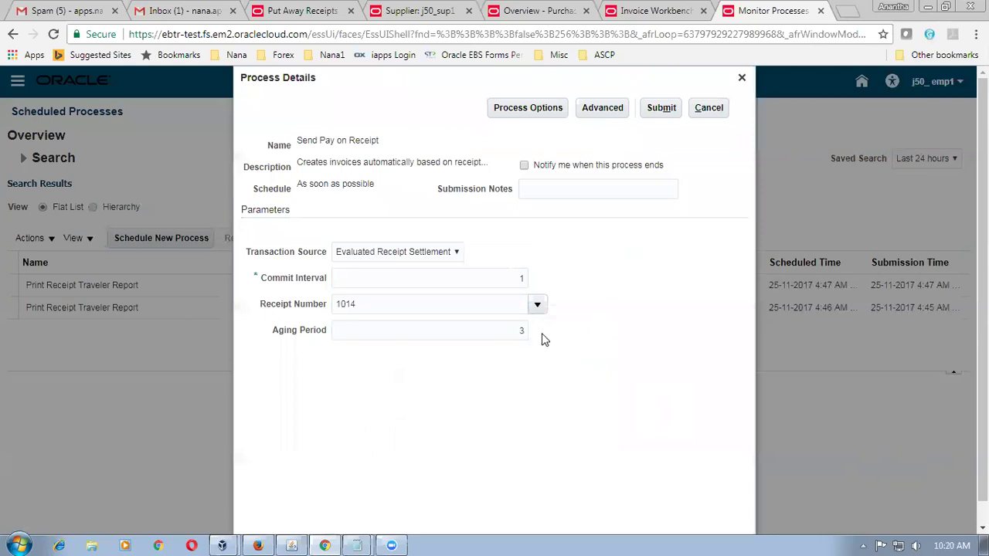
click(523, 333)
key(BackSpace)
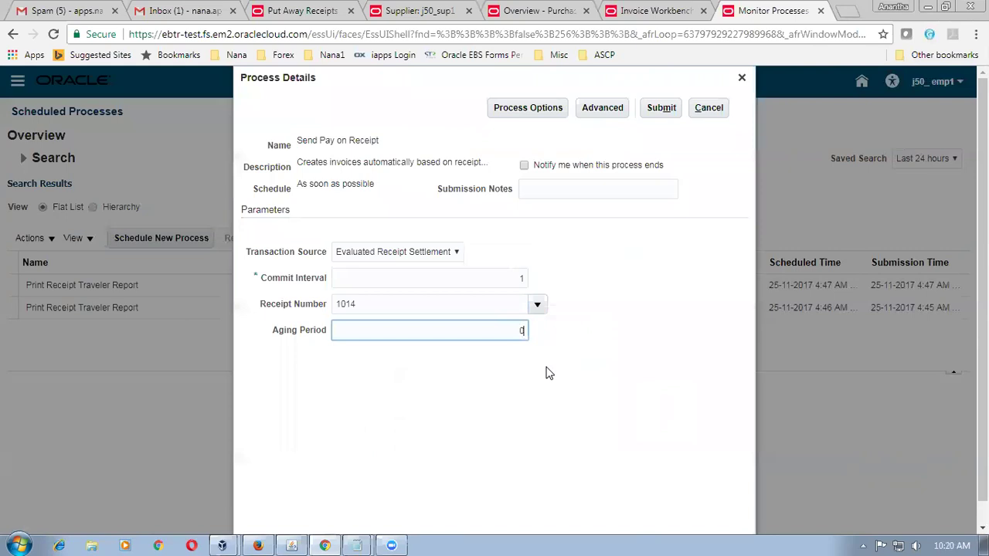
click(525, 387)
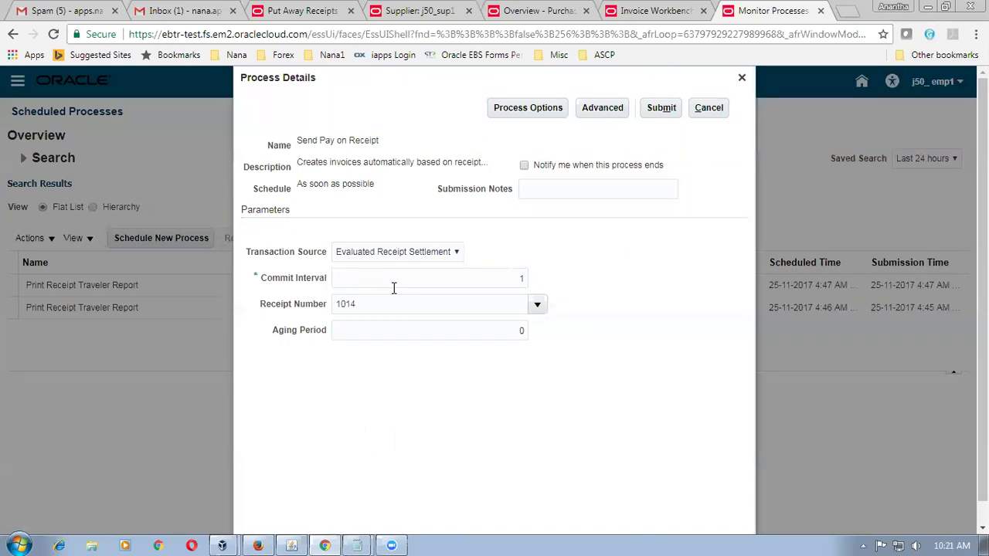
click(663, 109)
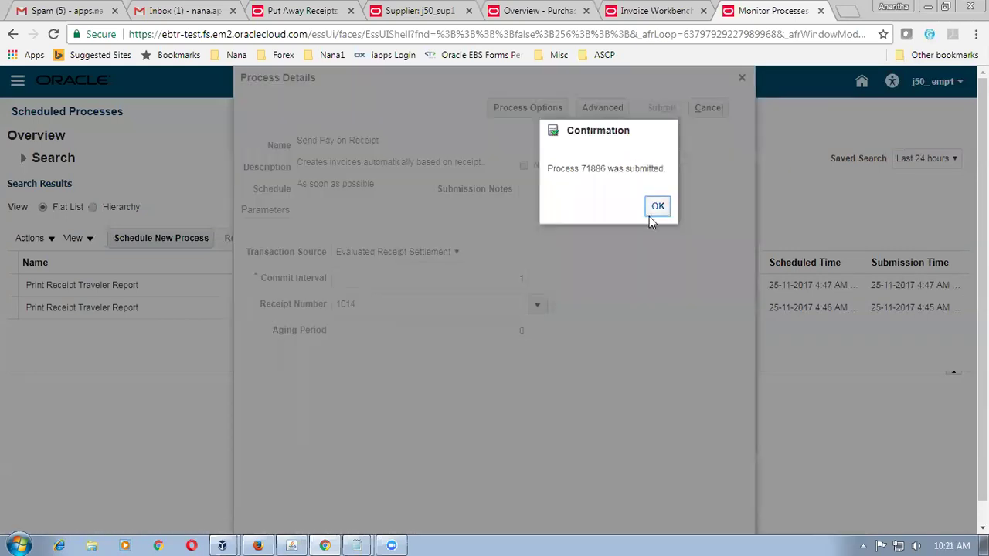
click(655, 207)
Refresh the scheduled processes list until Send Pay on Receipt and Import Payables Invoices have finished.
click(567, 239)
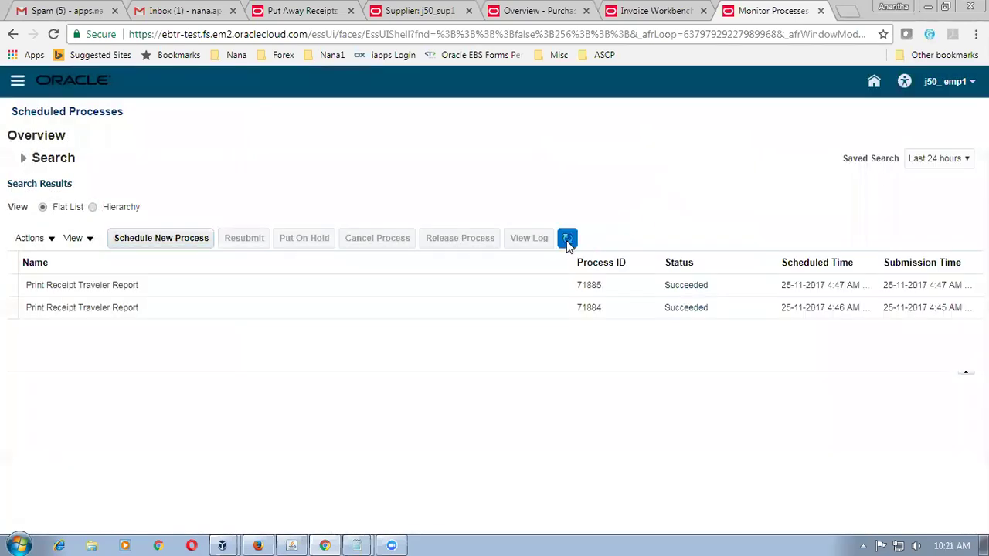
click(567, 240)
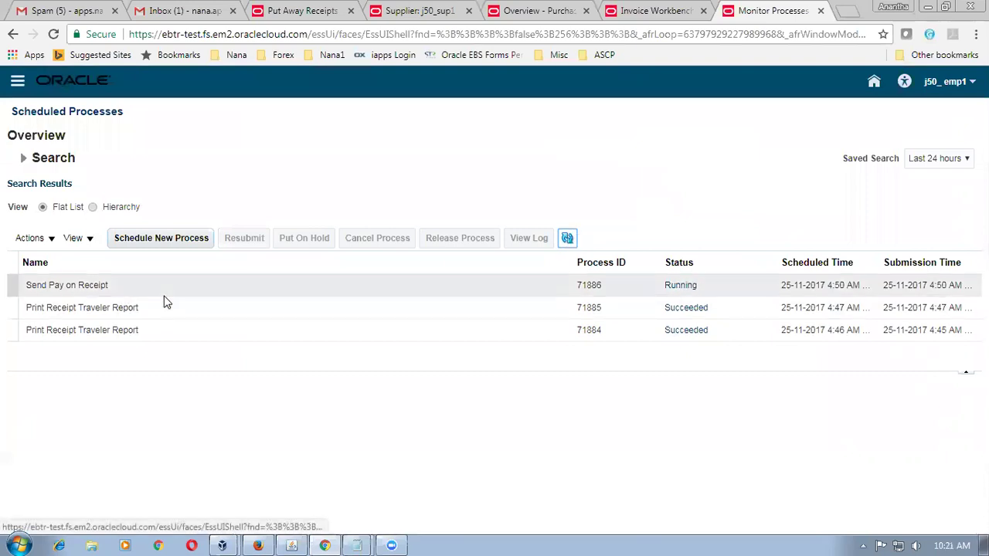
click(567, 240)
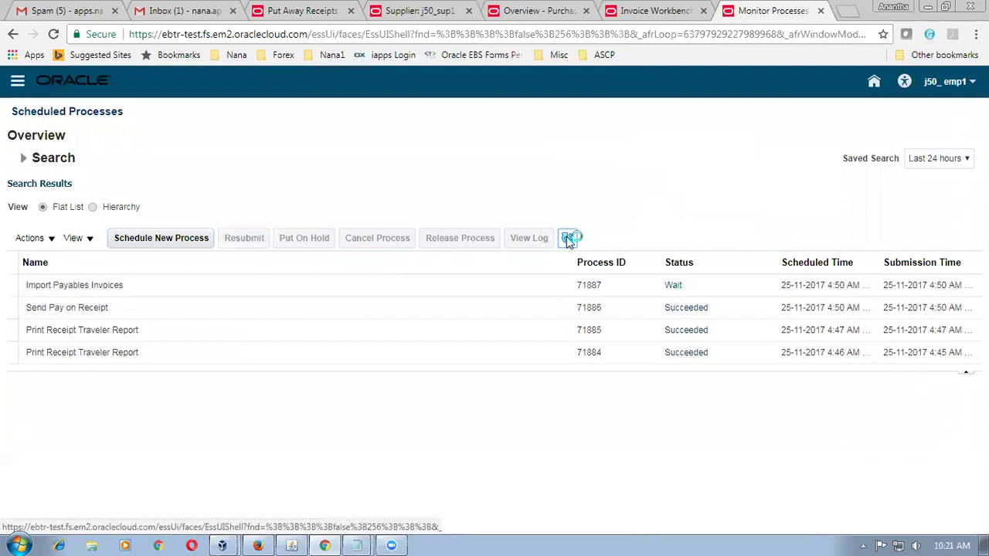
click(567, 241)
click(565, 243)
click(566, 241)
click(567, 241)
click(565, 241)
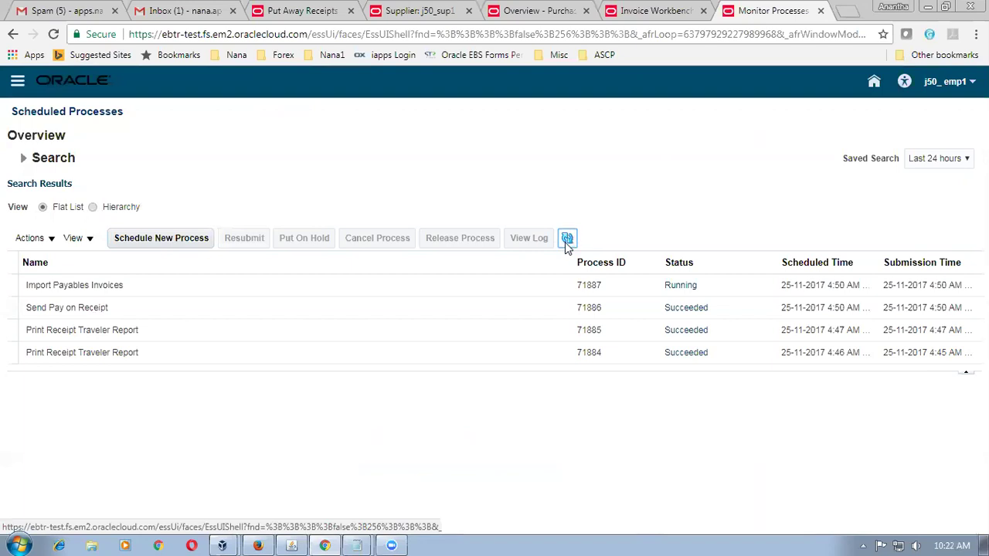
click(567, 239)
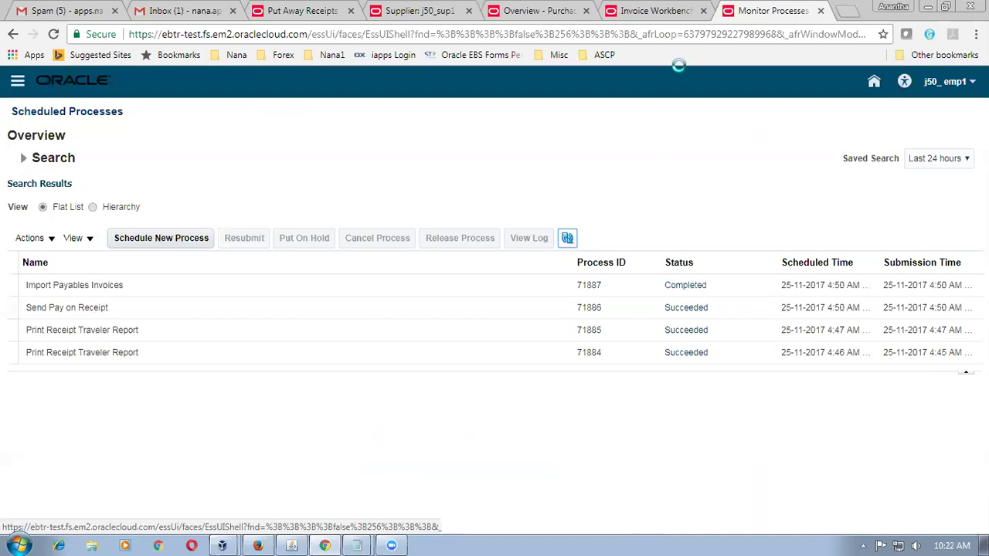
Return to the Payables Invoices work area and search Manage Invoices for supplier j50_sup1.
click(655, 11)
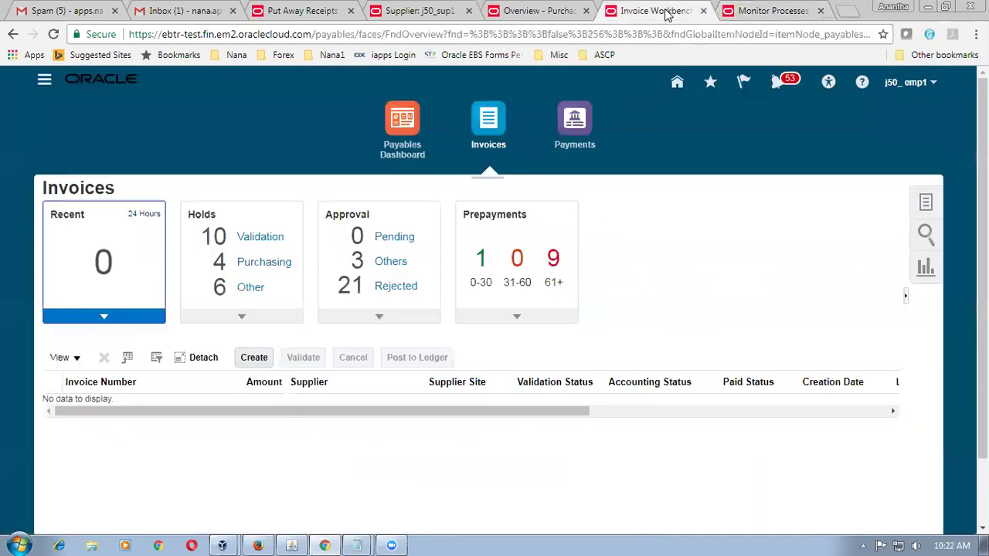
click(925, 205)
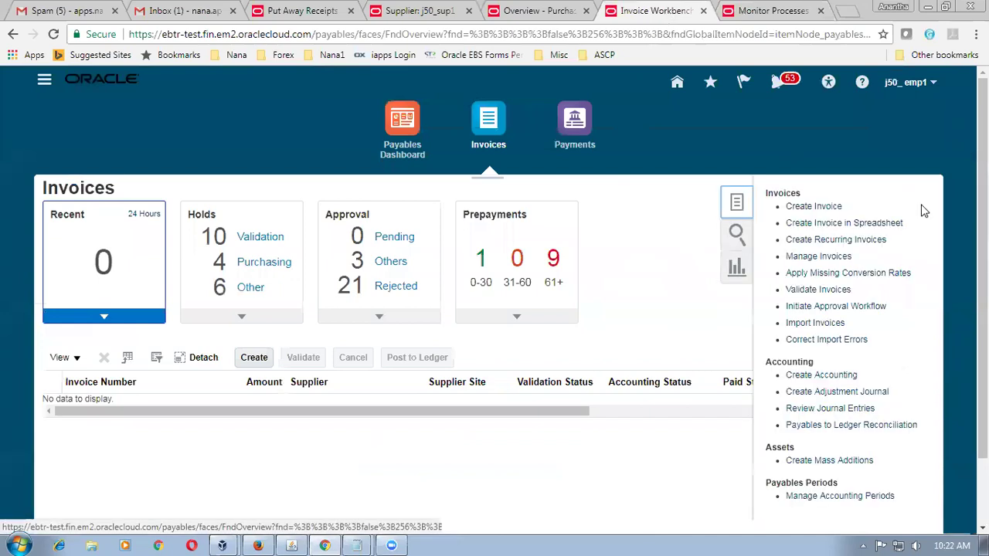
click(817, 257)
click(250, 332)
text(50_sup1)
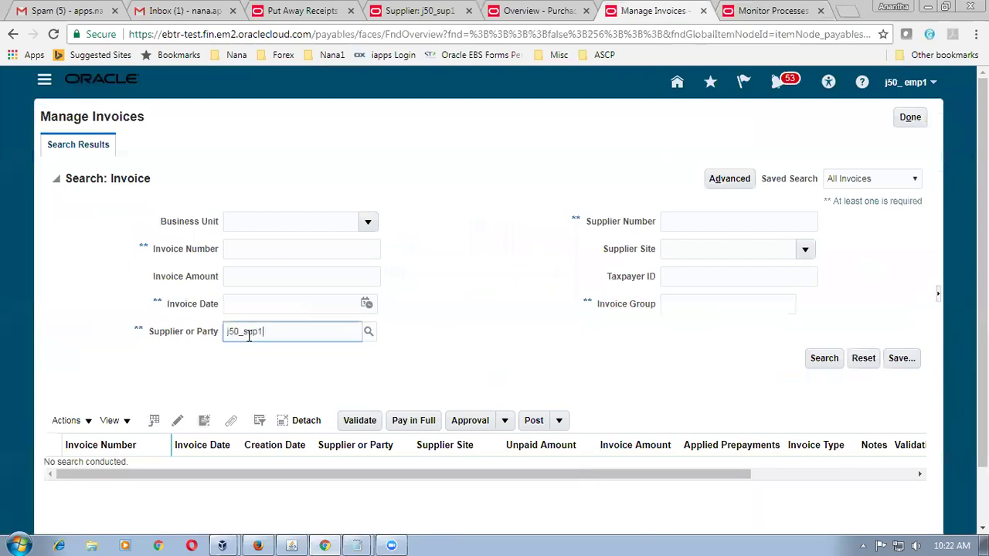
key(Tab)
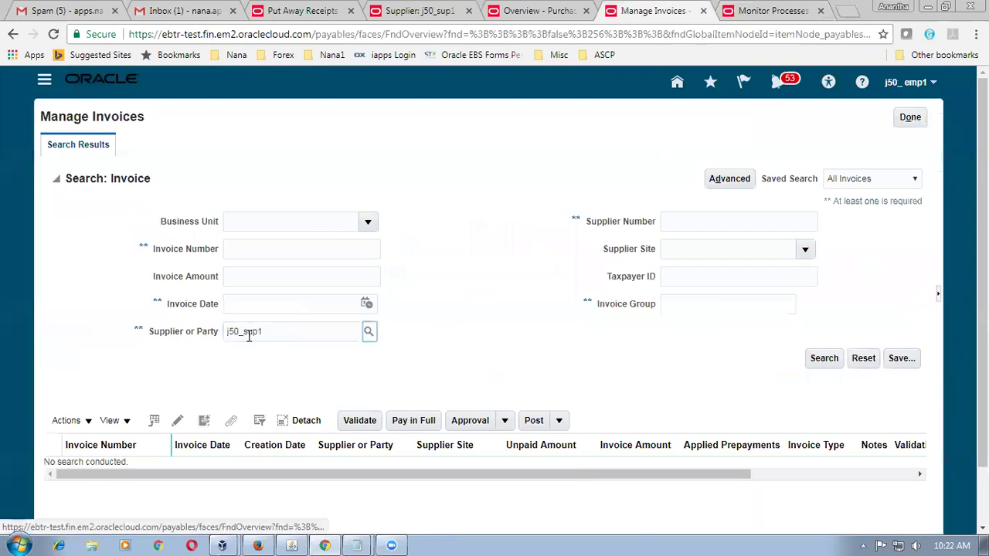
click(823, 357)
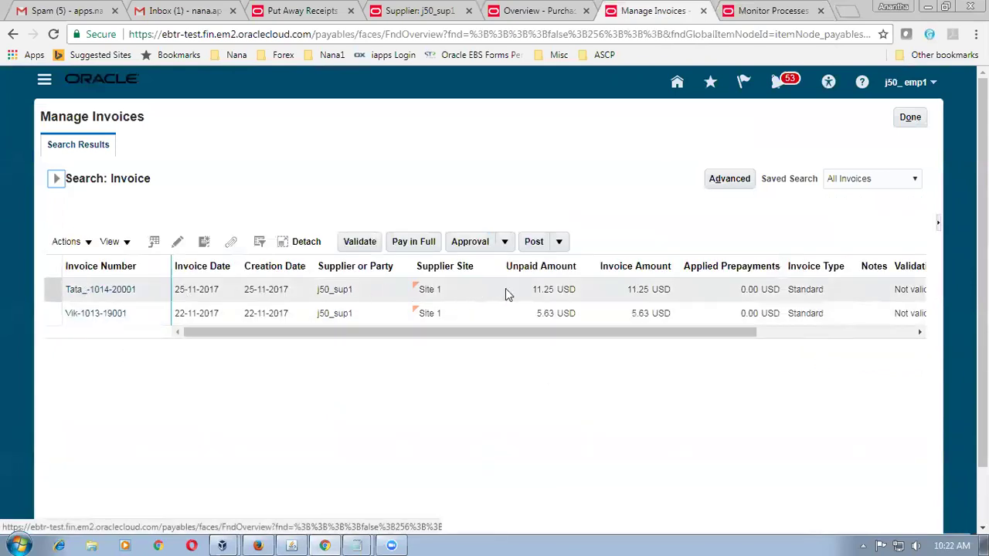
Open the new j50_sup1 invoice for receipt 1014 and validate it.
click(113, 292)
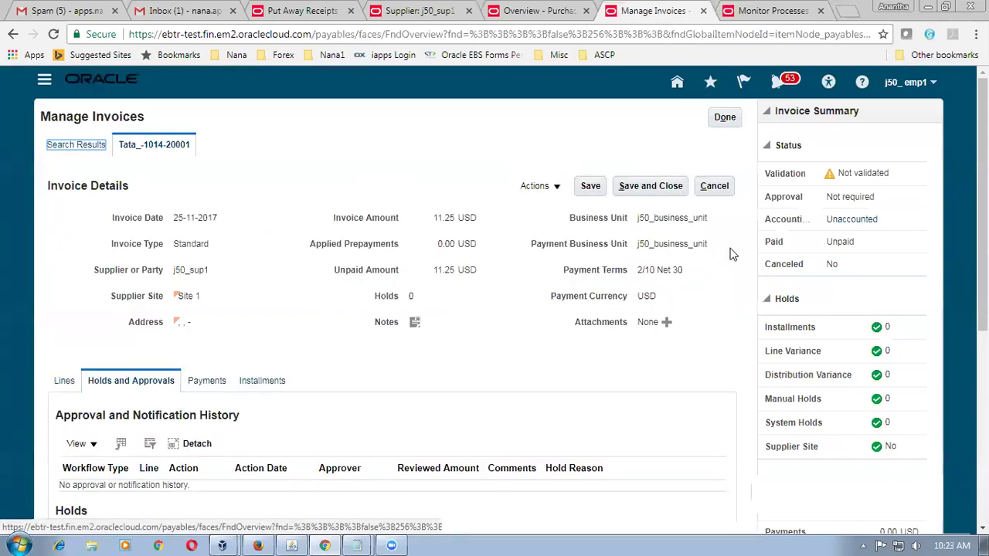
click(536, 188)
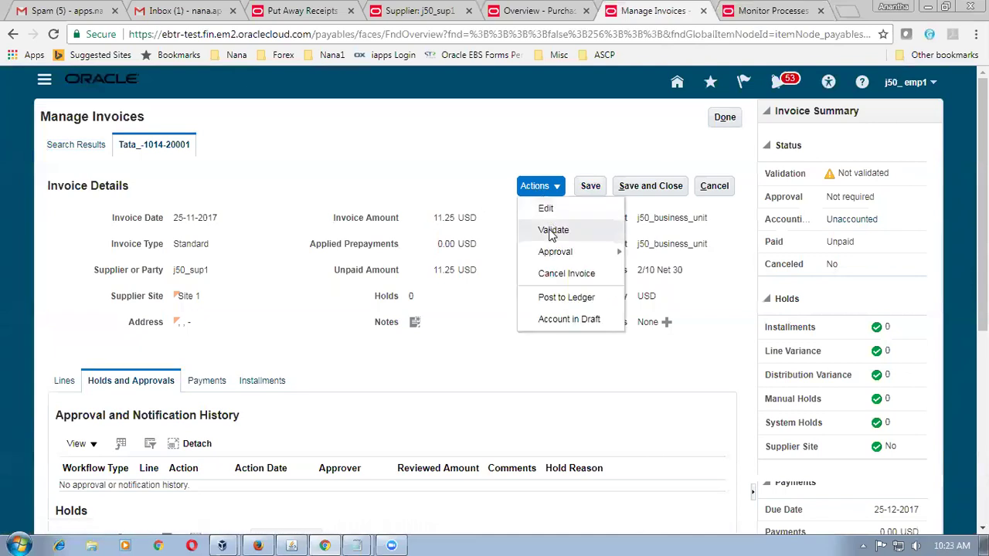
click(552, 231)
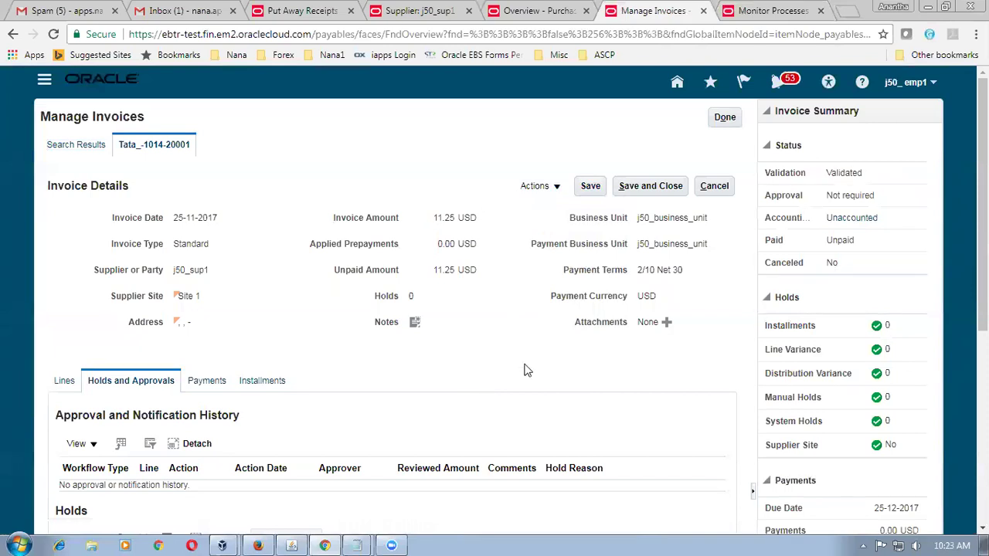
Examine the invoice's item lines with their purchase order and receipt references, and close Manage Invoices.
scroll(497, 351, down, 1)
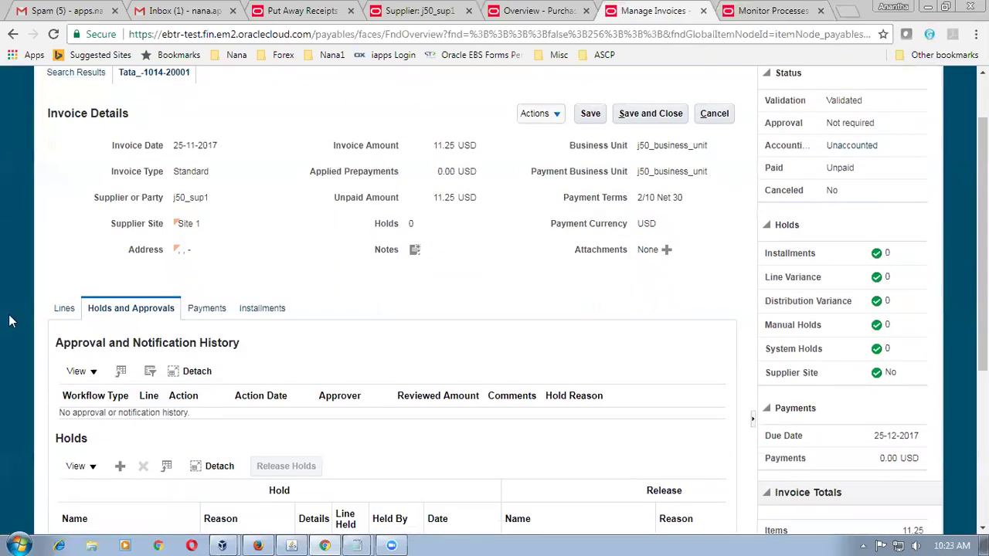
click(64, 309)
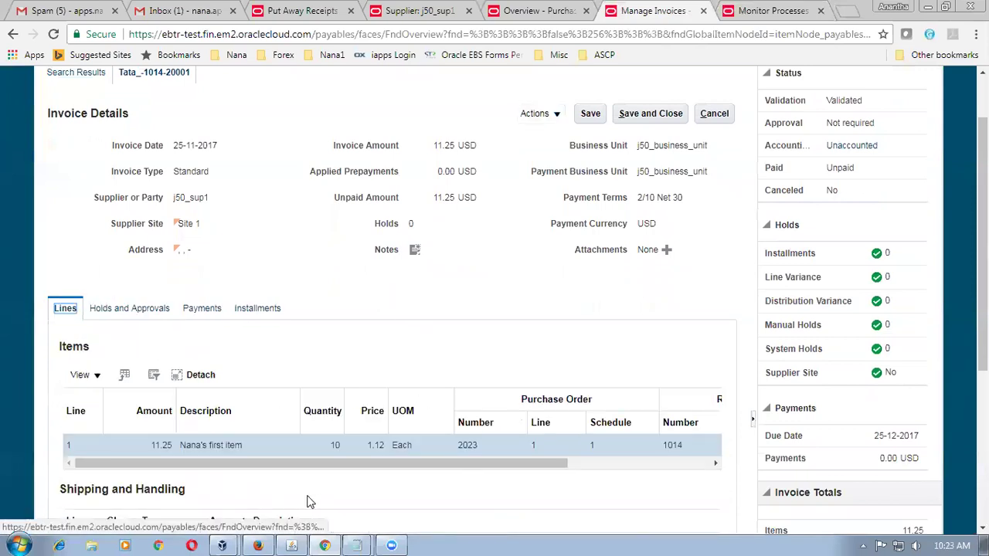
drag(373, 466, 322, 486)
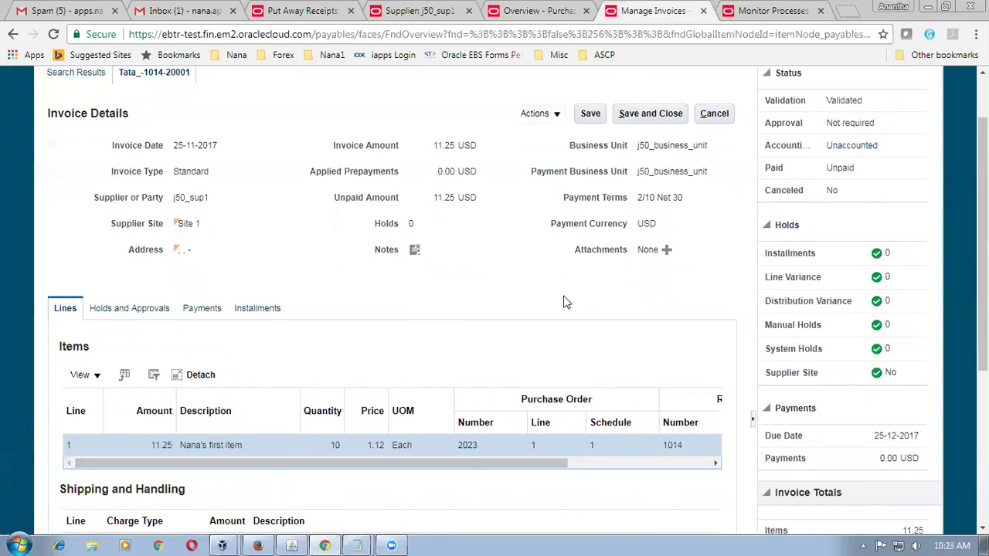
scroll(547, 300, up, 1)
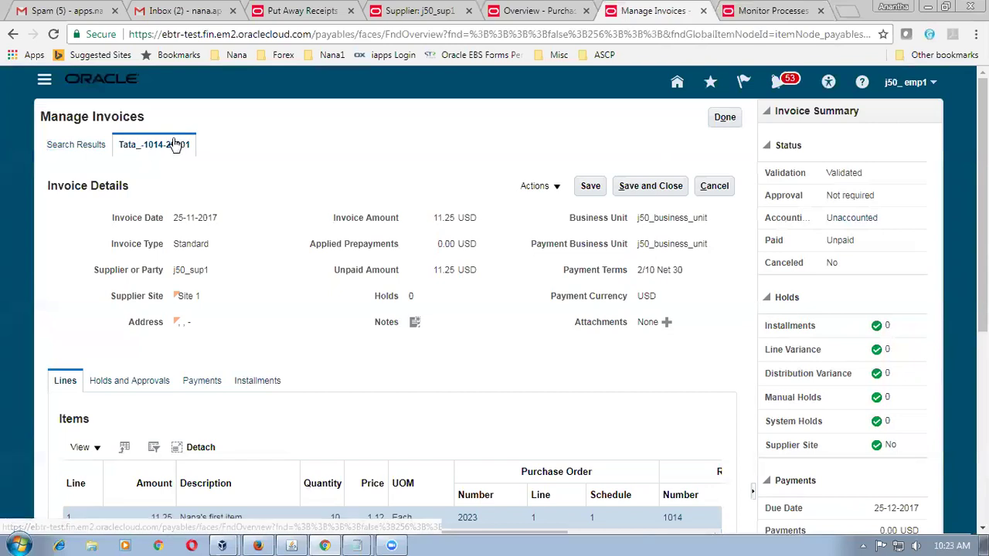
click(723, 117)
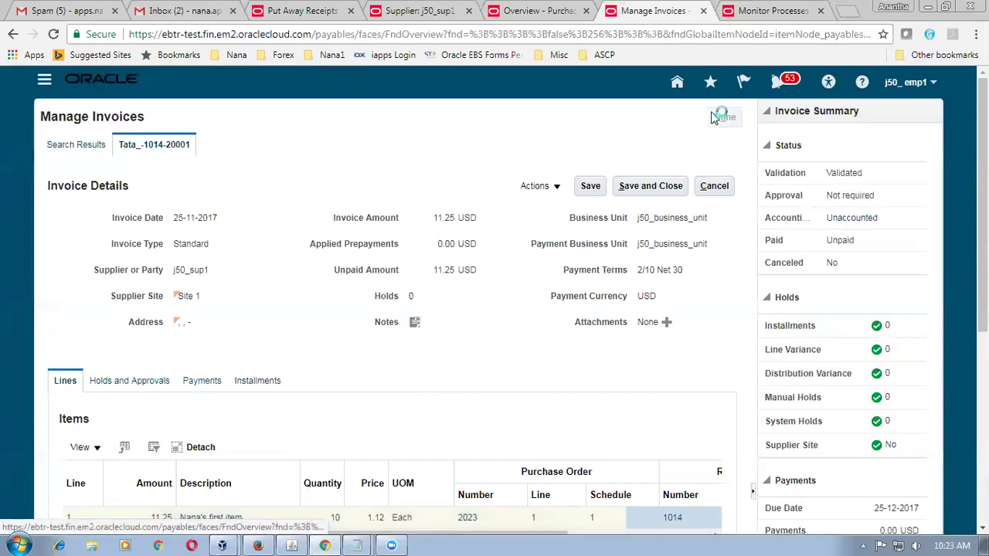
Return to supplier j50_sup1, edit Site 1, and set its self-billing Invoice Summary Level to Packing Slip.
click(423, 9)
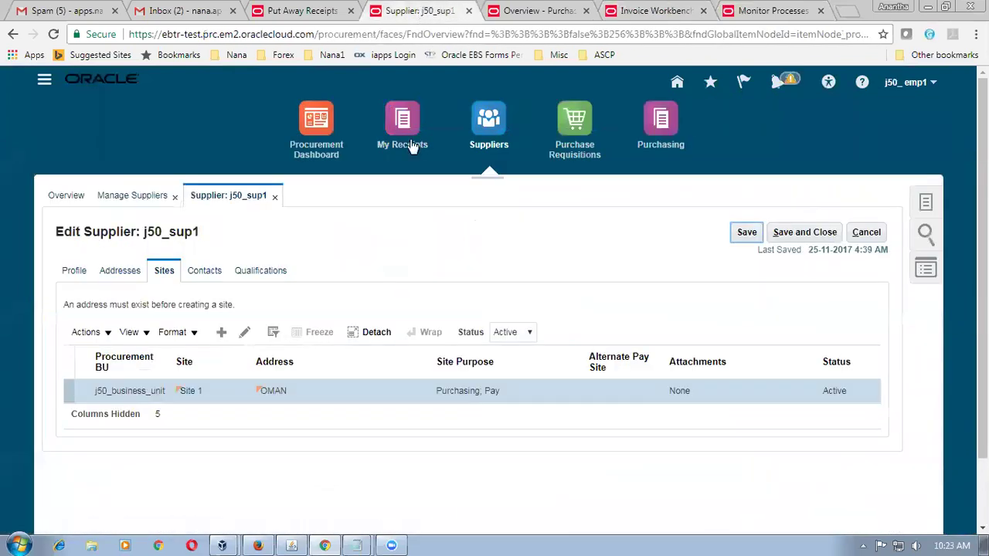
click(243, 334)
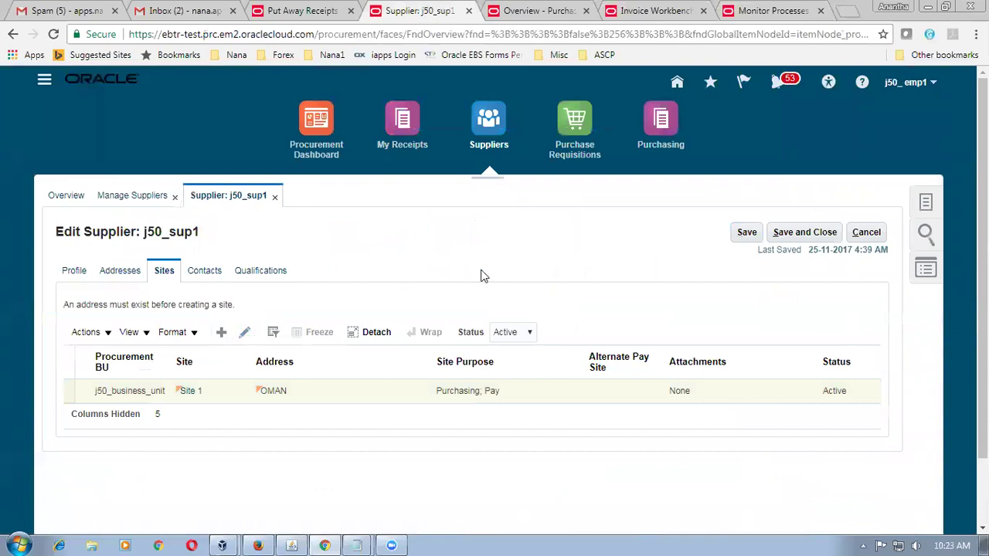
scroll(481, 276, down, 6)
scroll(481, 276, down, 3)
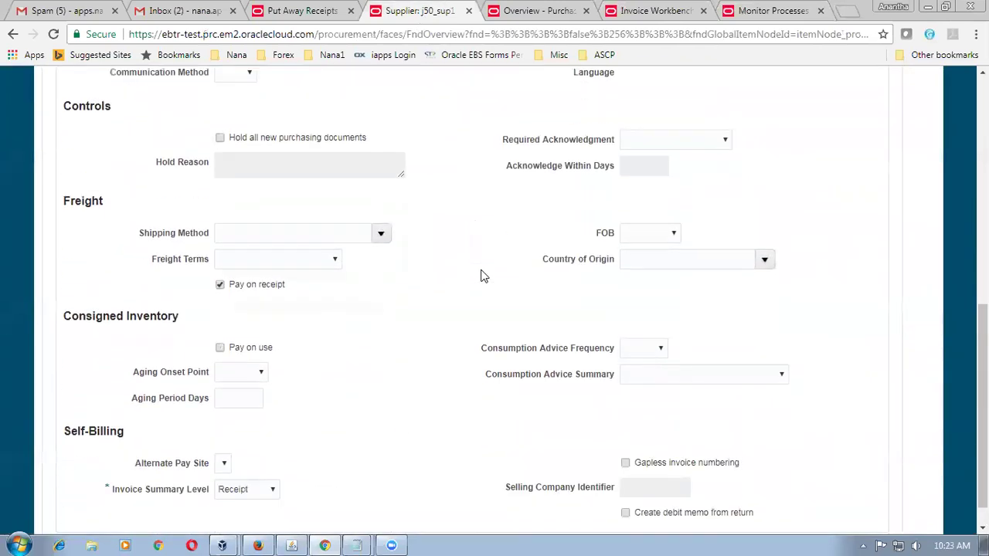
click(242, 459)
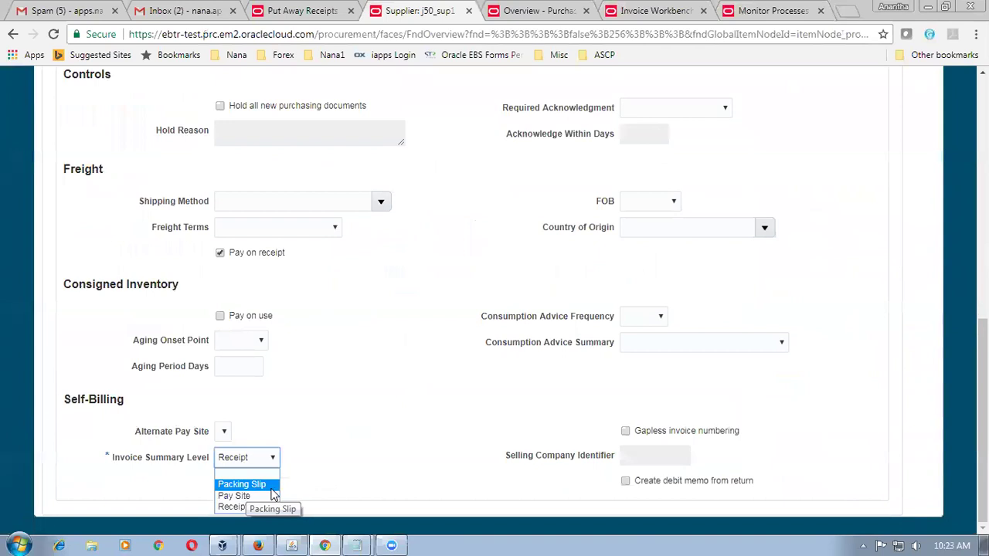
click(271, 487)
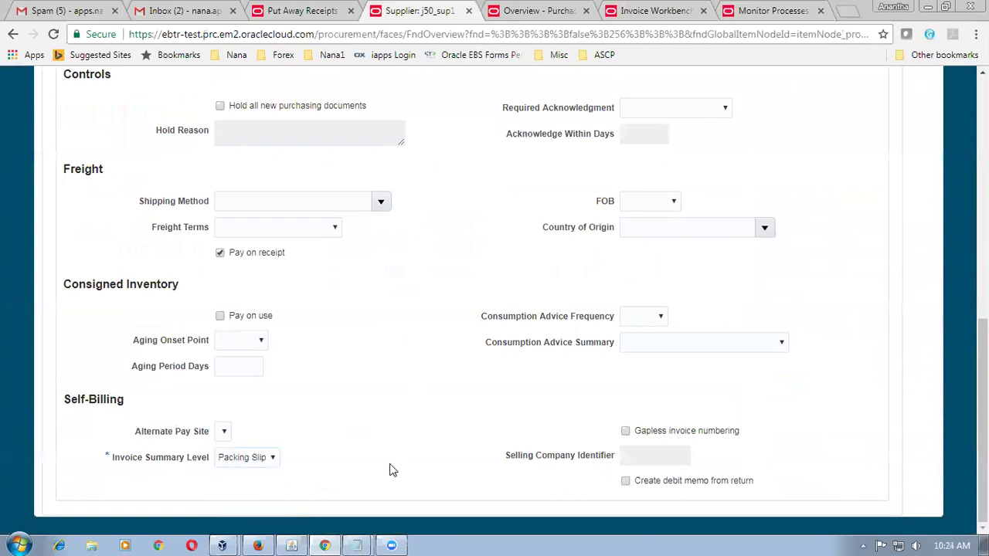
Save and close the Site 1 changes for supplier j50_sup1 and acknowledge the confirmation.
scroll(389, 469, up, 10)
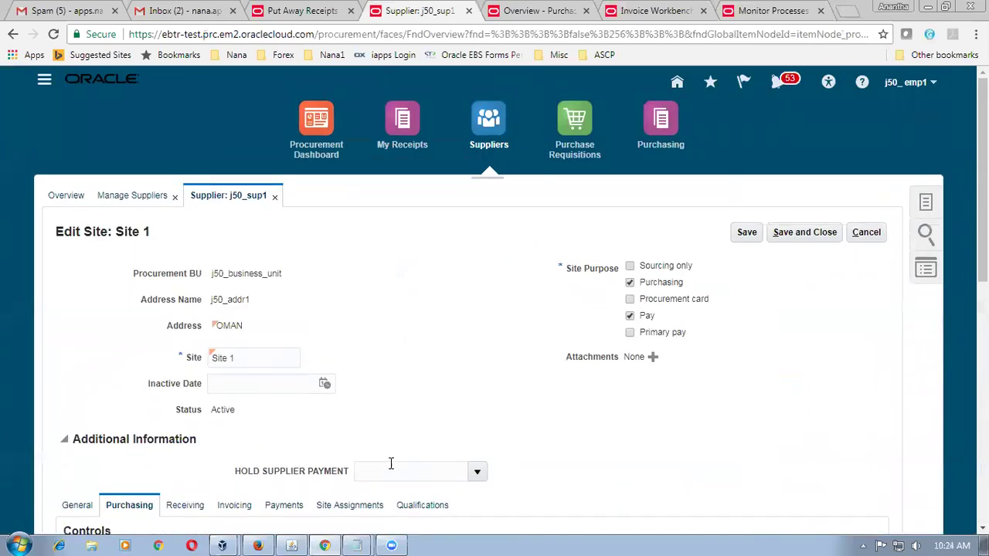
click(804, 234)
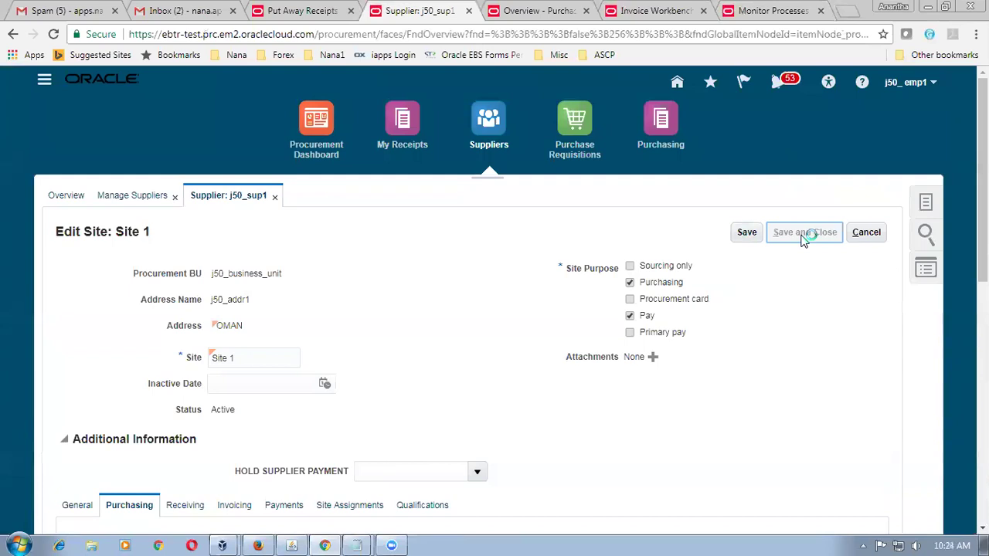
click(534, 321)
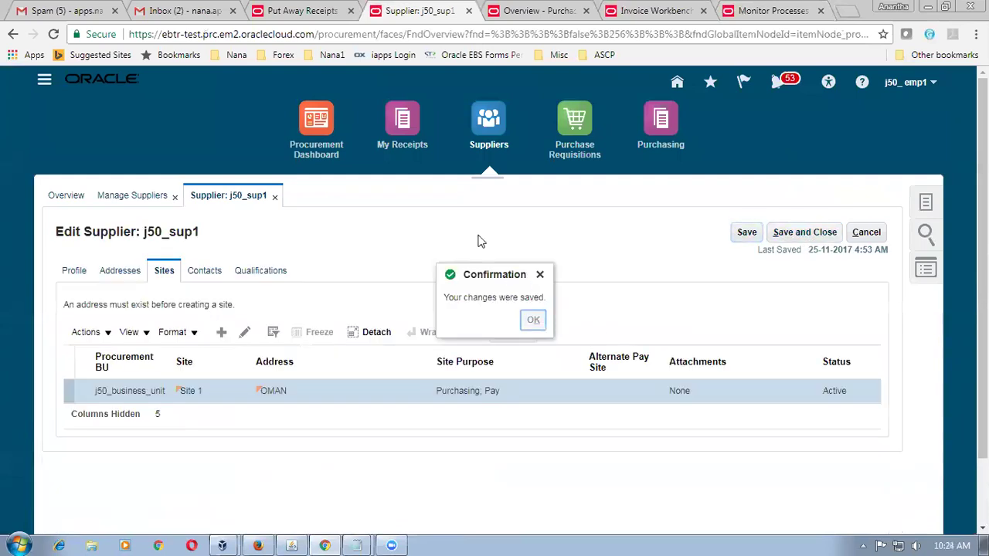
Leave Put Away Receipts, go to Receive Expected Shipments, and search for the supplier's purchase order by its number.
click(307, 16)
click(925, 136)
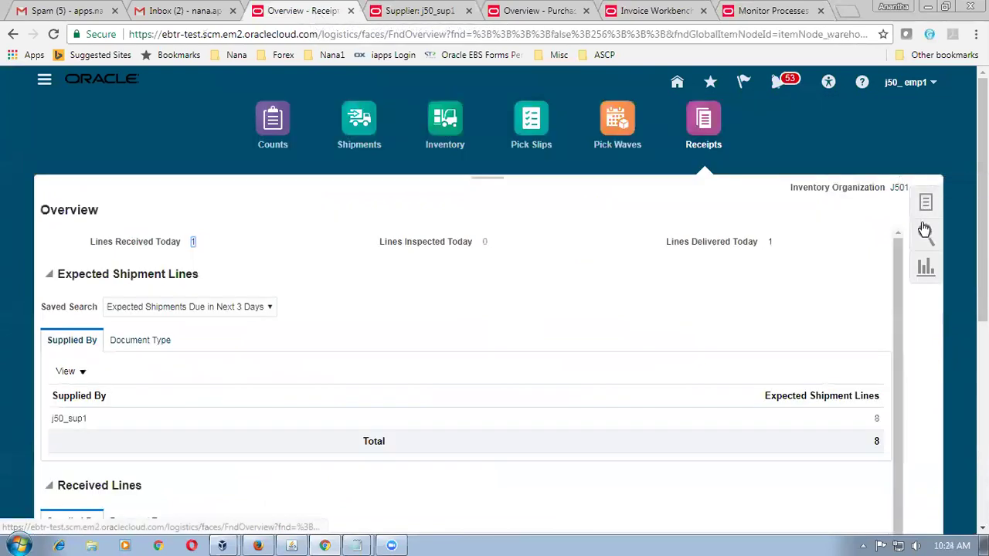
click(926, 205)
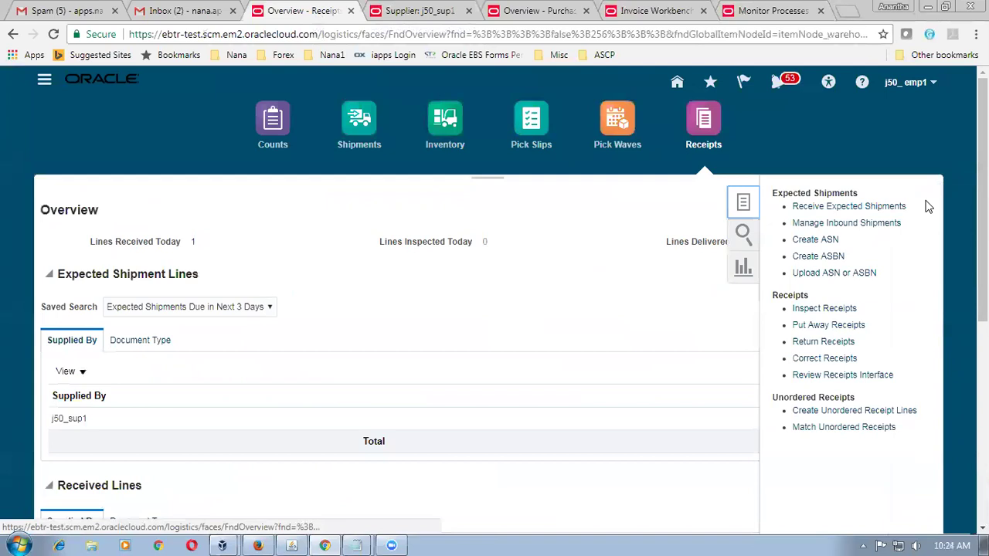
click(872, 213)
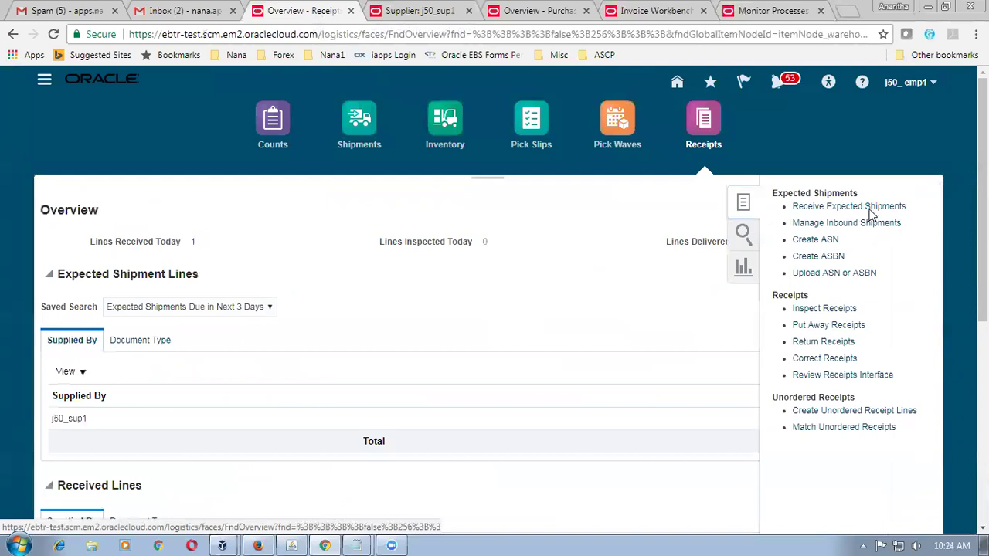
click(244, 207)
text(2023)
key(Tab)
click(705, 314)
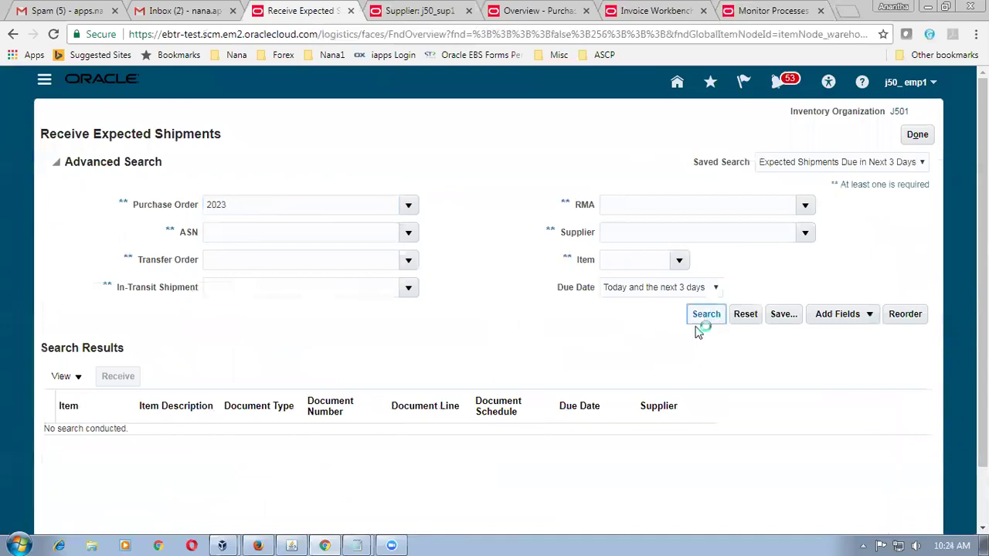
Receive the j50_item1 purchase order line with a quantity of 20.
click(45, 284)
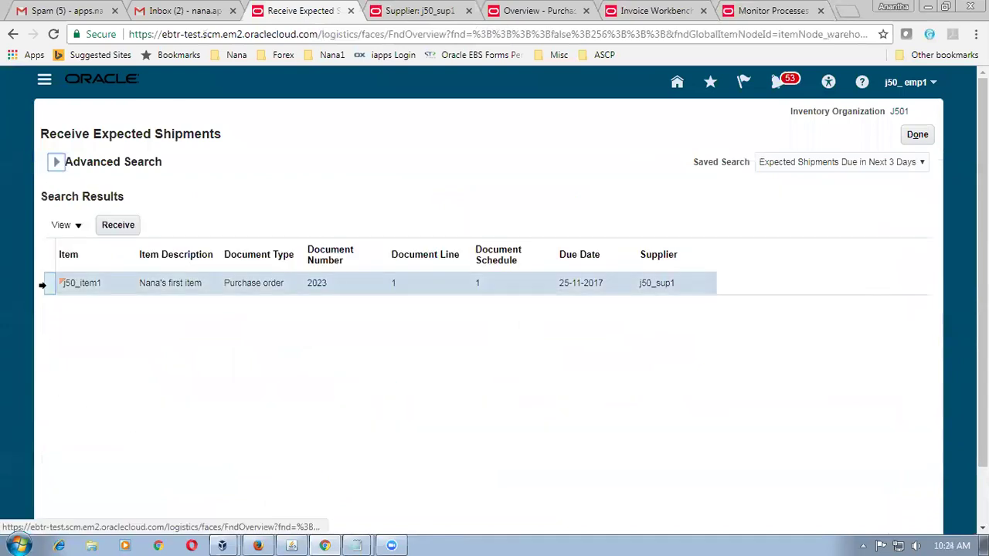
click(111, 227)
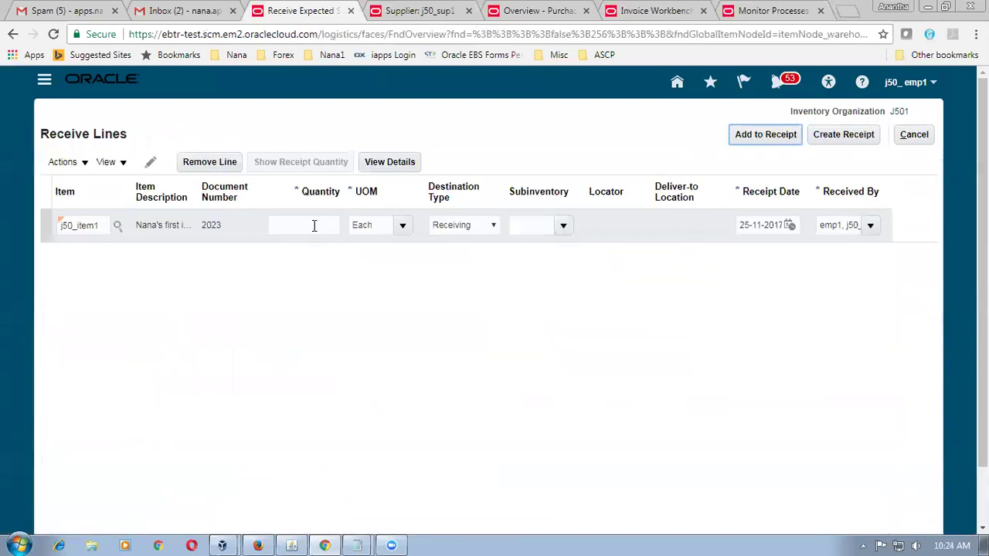
click(315, 225)
text(20)
click(421, 394)
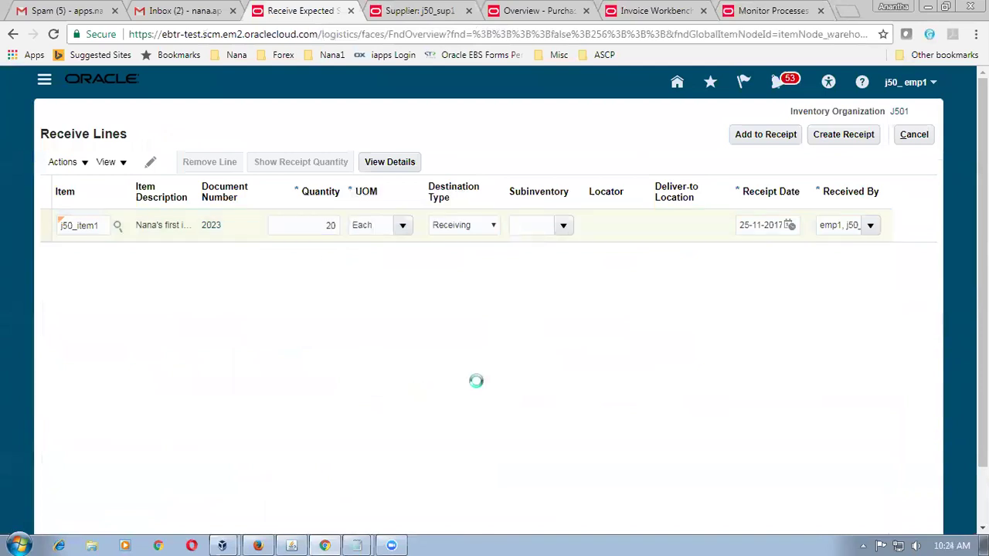
Create the receipt with packing slip pack_456, submit it, and acknowledge the confirmation.
click(850, 139)
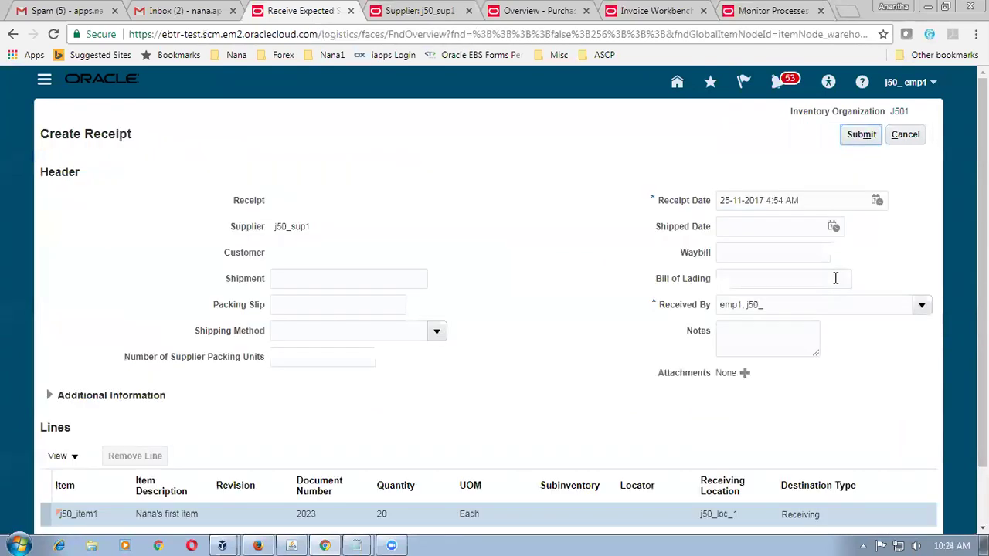
click(287, 309)
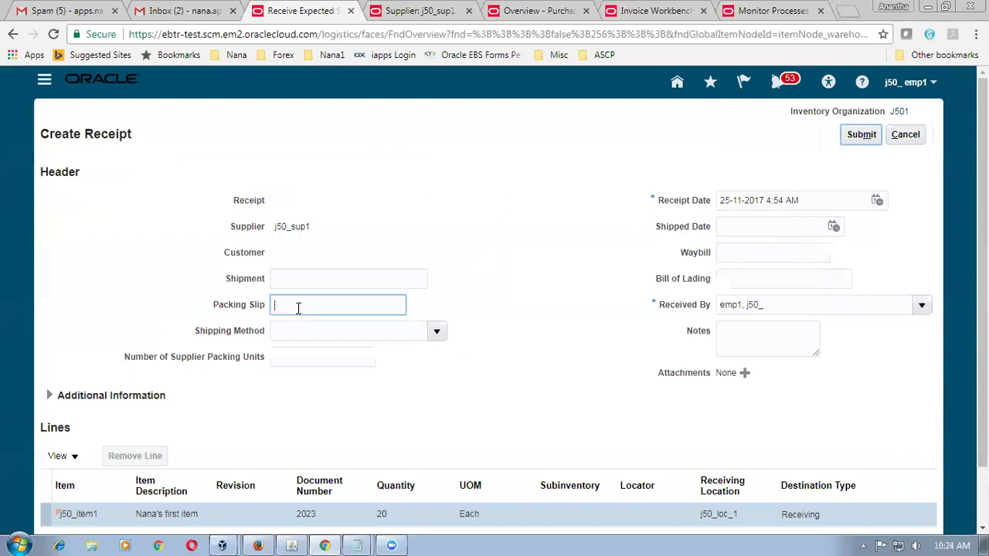
text(pack_456)
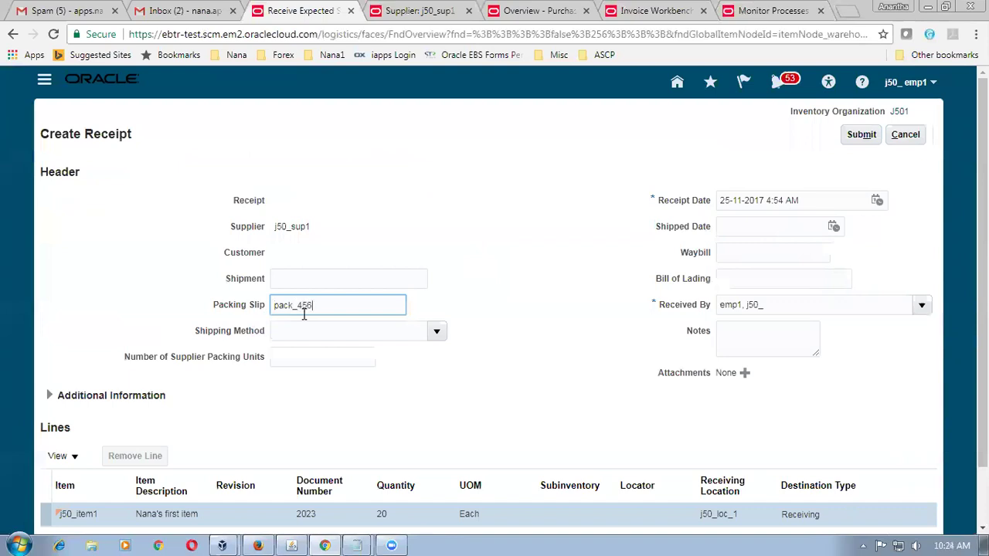
double_click(342, 307)
click(335, 307)
click(597, 242)
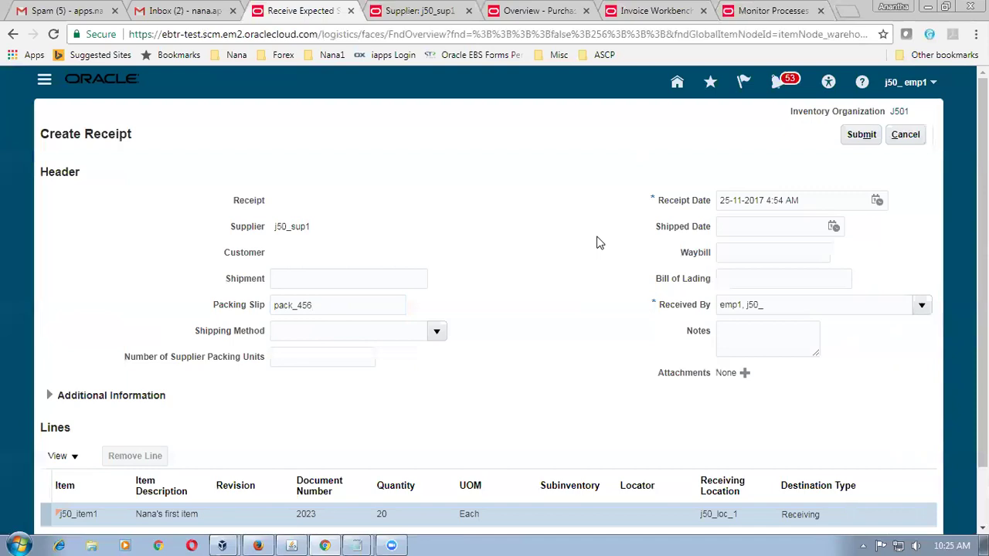
drag(343, 309, 252, 312)
click(473, 298)
click(857, 137)
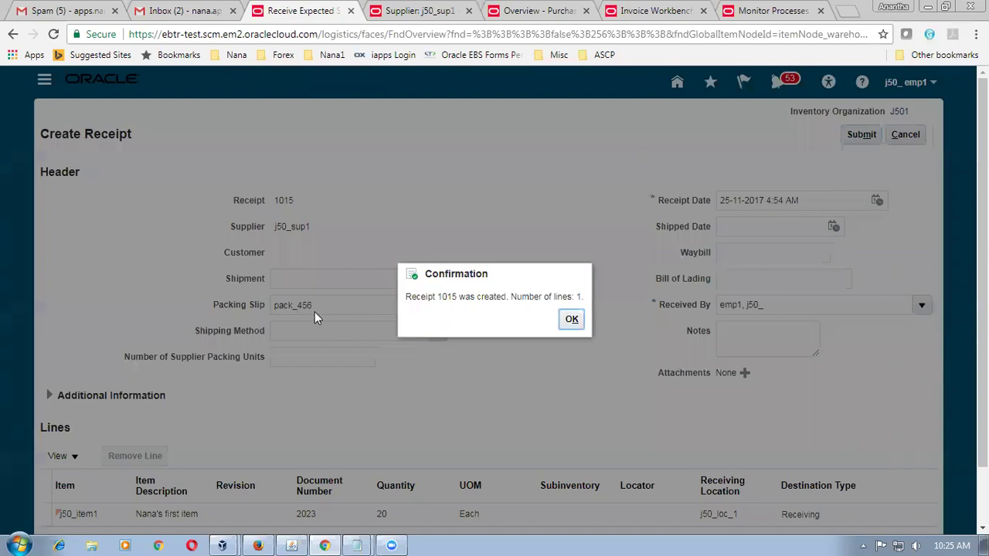
click(570, 320)
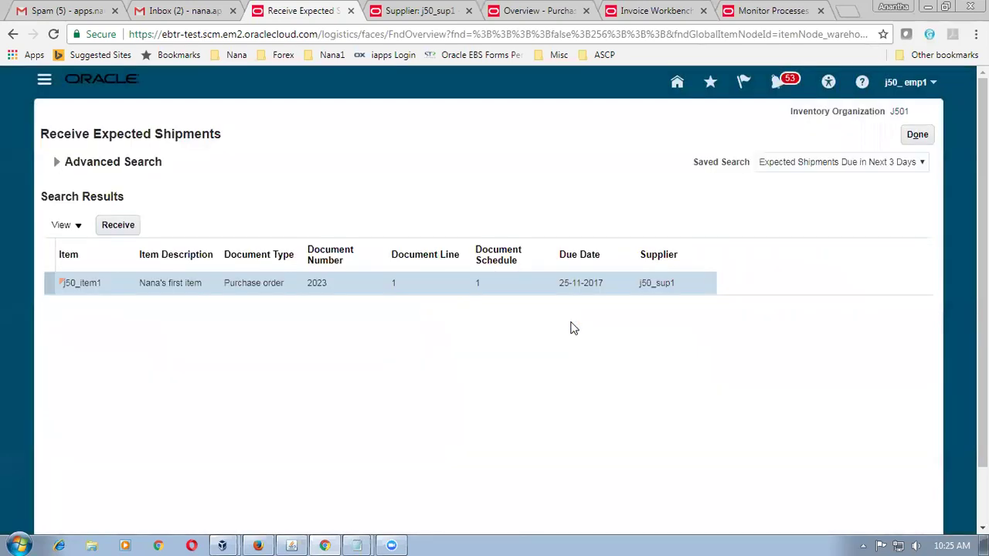
In Scheduled Processes, start a new Send Pay on Receipt job with Evaluated Receipt Settlement as the transaction source.
click(739, 16)
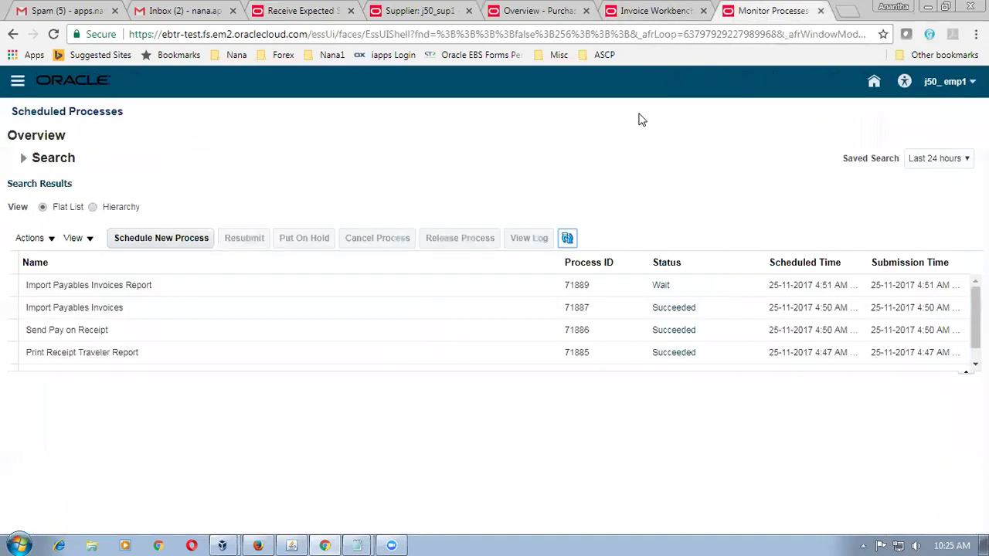
click(161, 238)
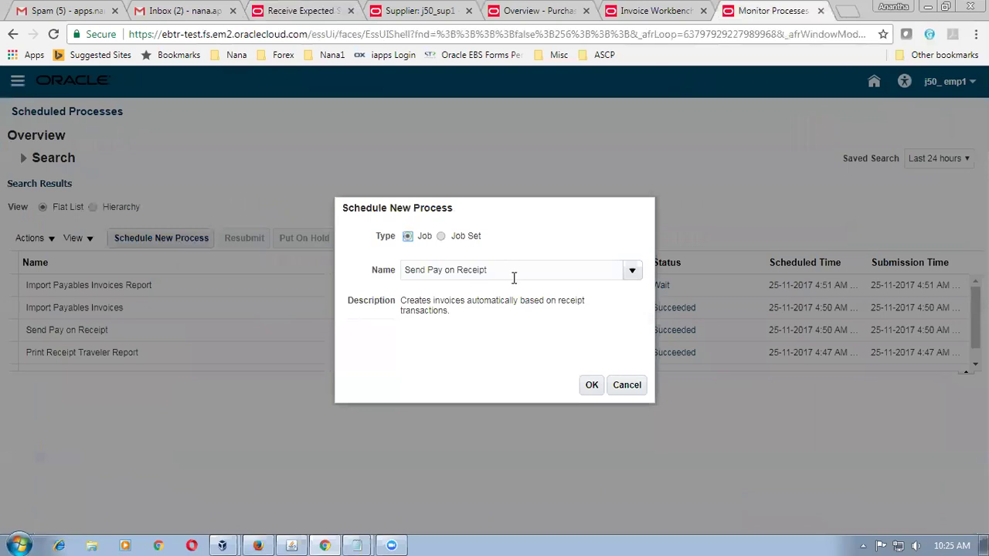
click(626, 385)
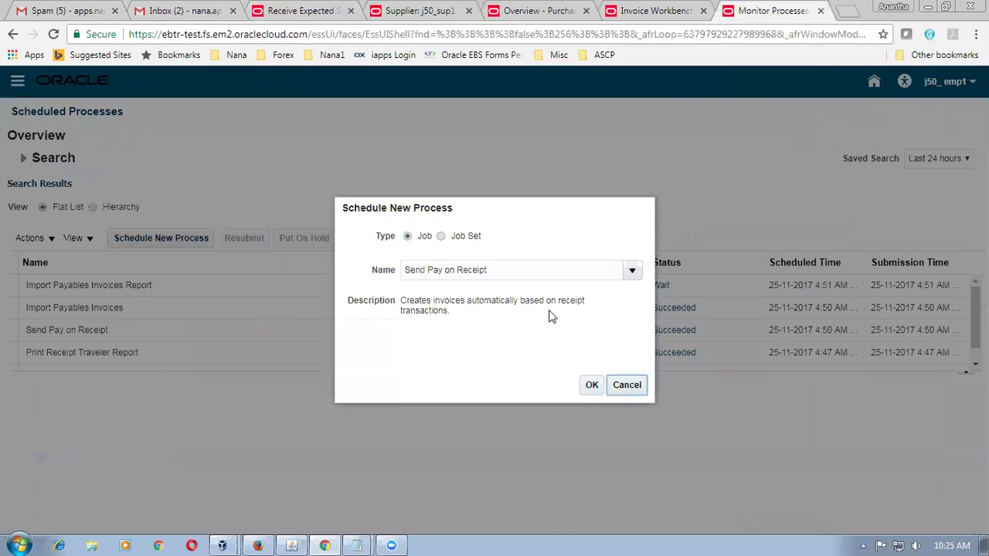
click(592, 385)
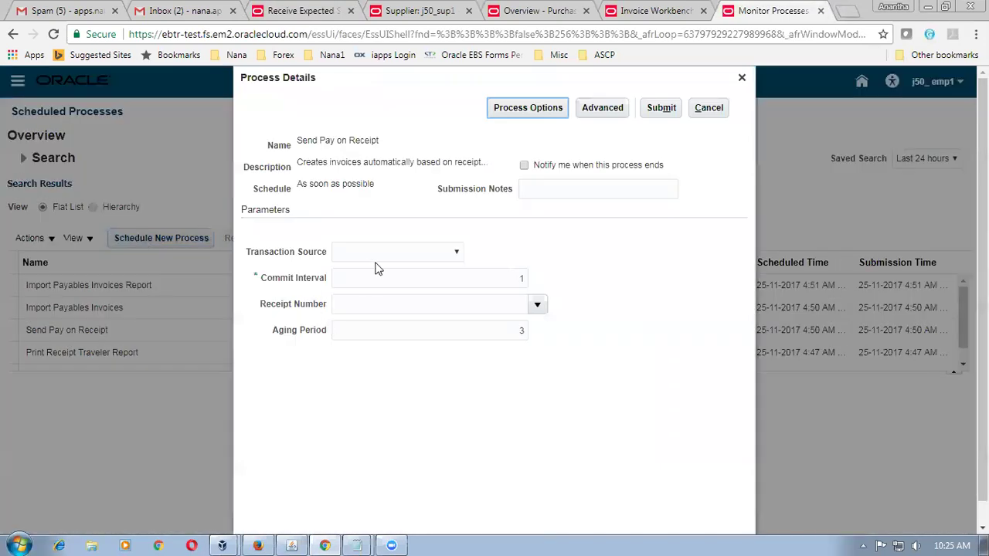
click(371, 257)
click(379, 276)
Set the process's receipt number to 1015, choosing the entry for organization j50_child_org.
click(379, 308)
text(1015)
key(Tab)
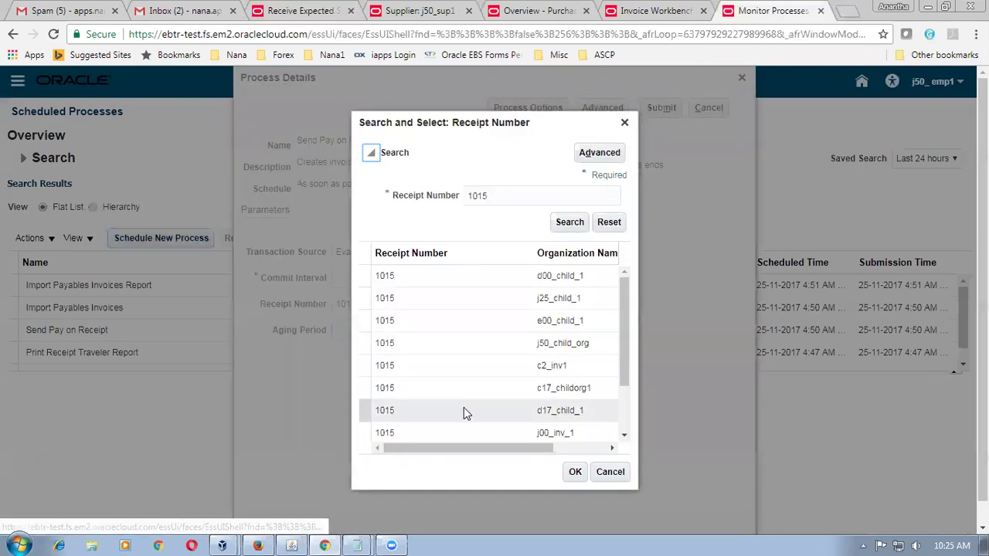
click(517, 342)
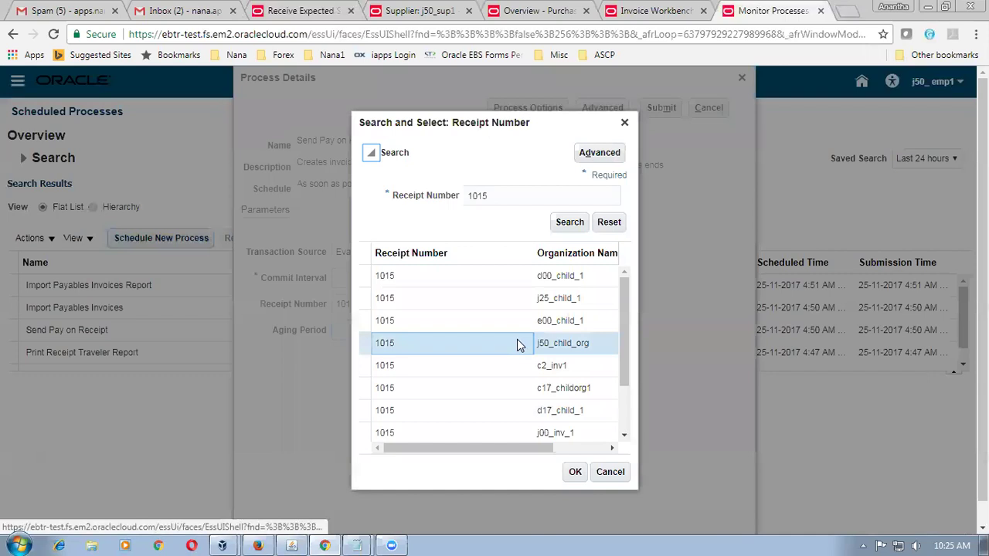
click(577, 472)
click(578, 472)
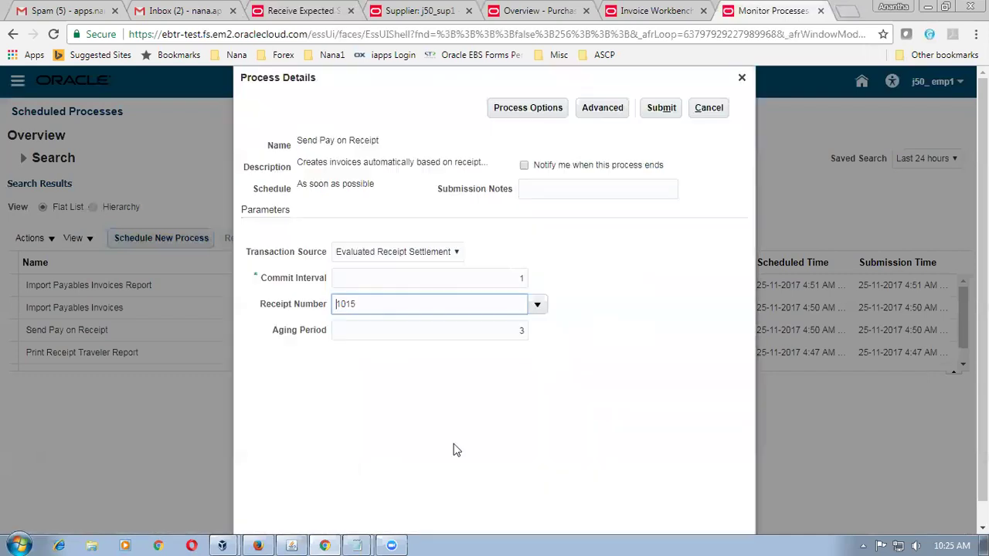
Set the aging period to 0 and submit the Send Pay on Receipt process.
drag(472, 335, 538, 334)
text(0)
click(587, 336)
click(659, 108)
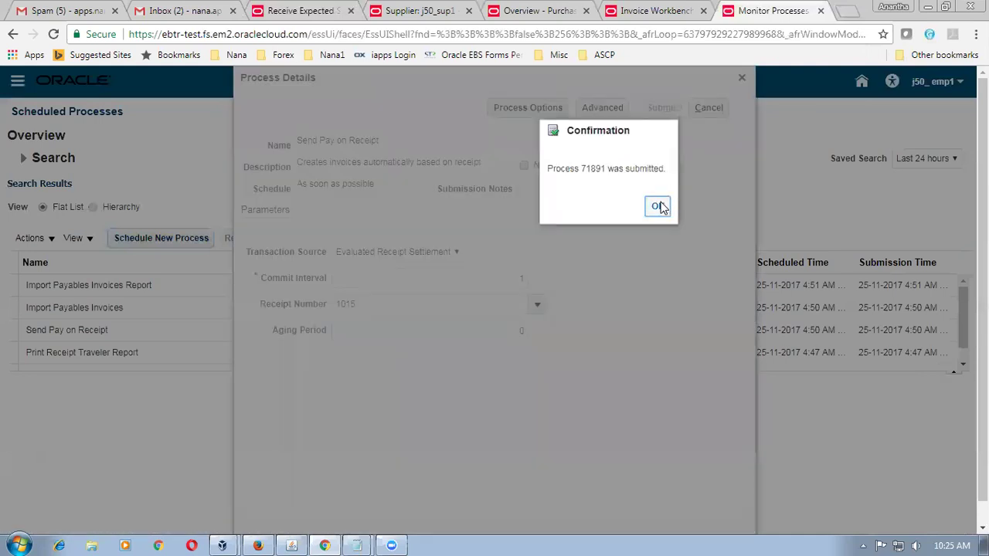
click(657, 207)
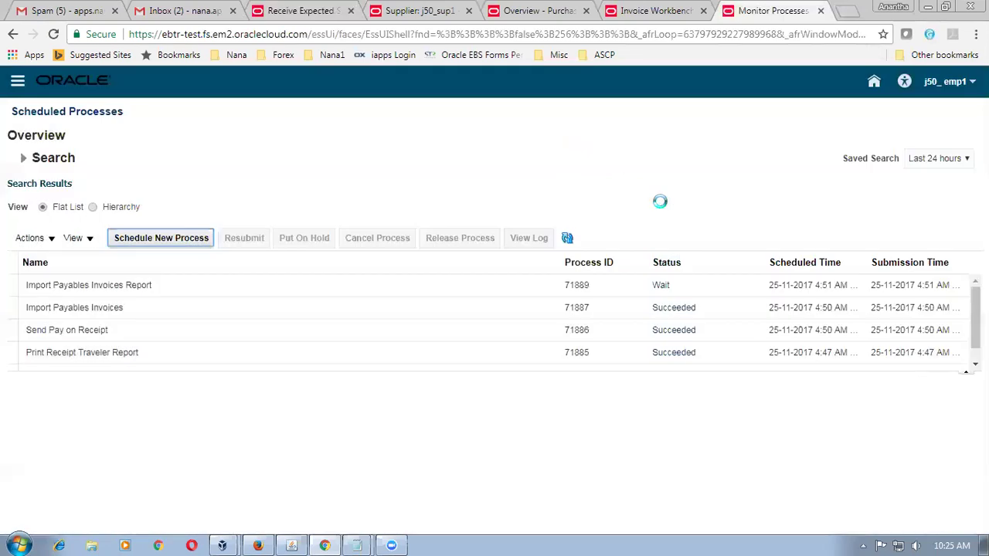
Refresh the scheduled processes list to check the status of Send Pay on Receipt and Import Payables Invoices.
click(567, 239)
click(567, 240)
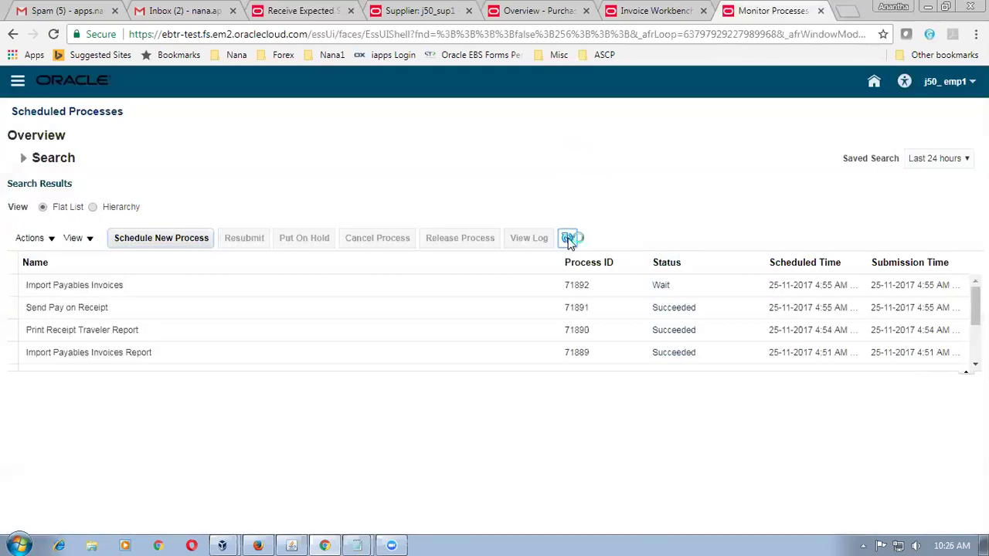
click(568, 240)
Return to Payables Invoices, open Manage Invoices, and search for invoices of supplier j50_sup1.
click(657, 10)
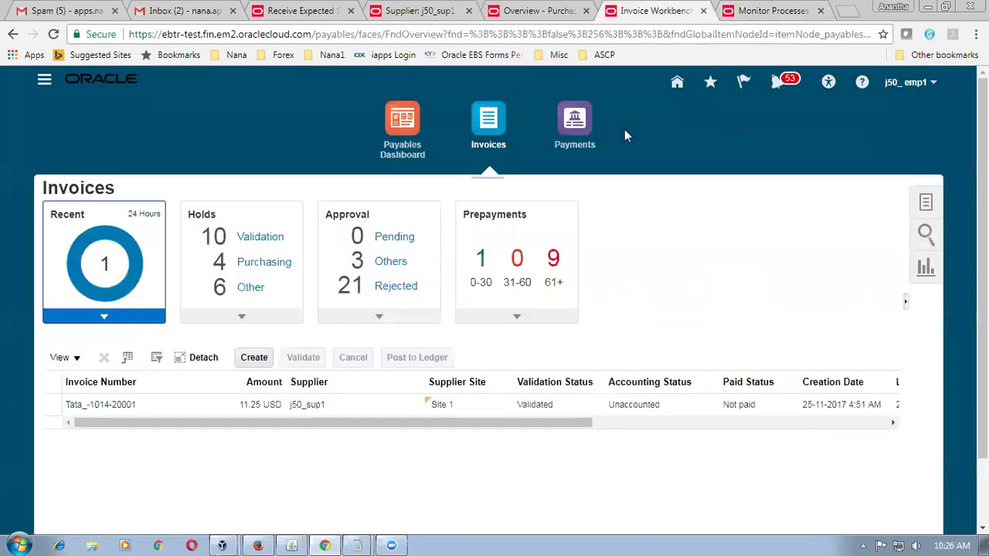
click(924, 203)
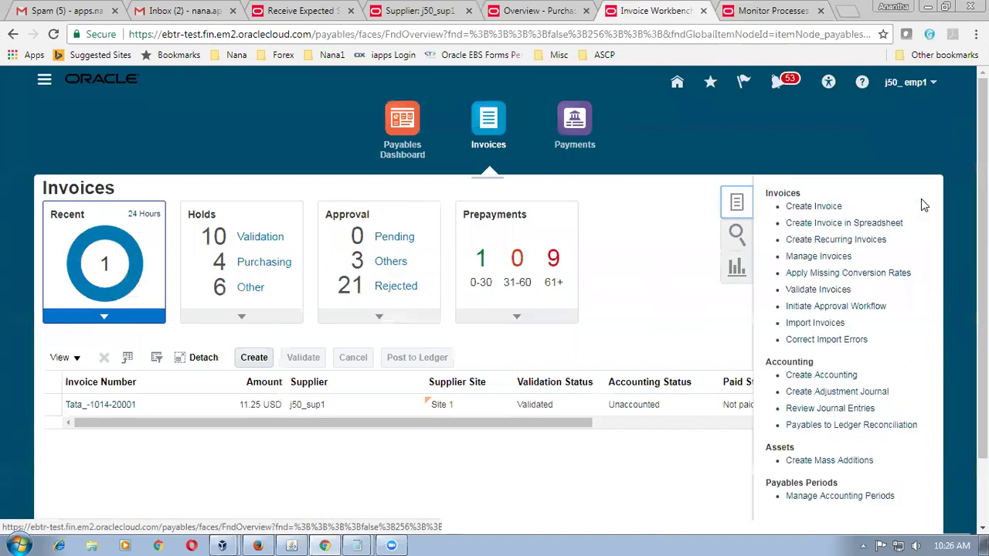
click(813, 258)
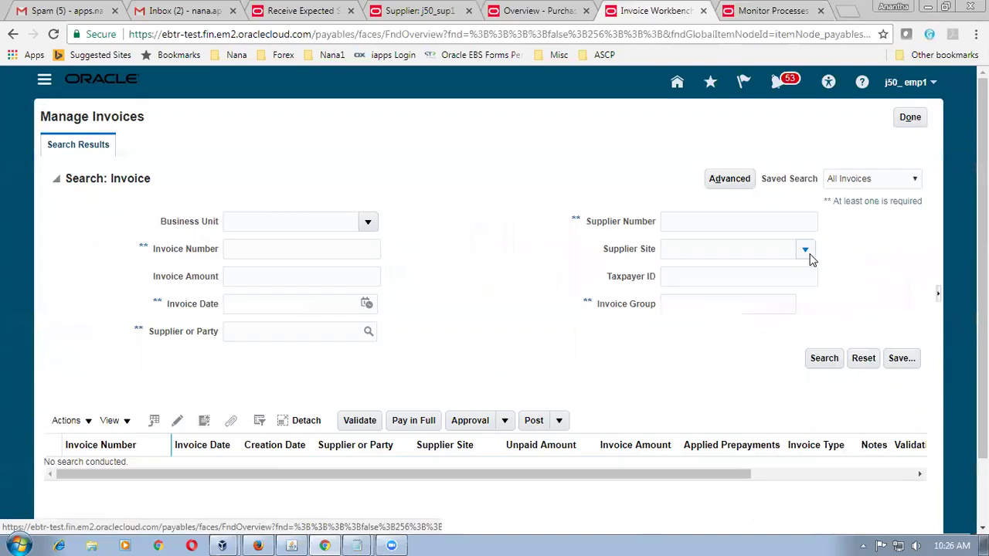
click(255, 331)
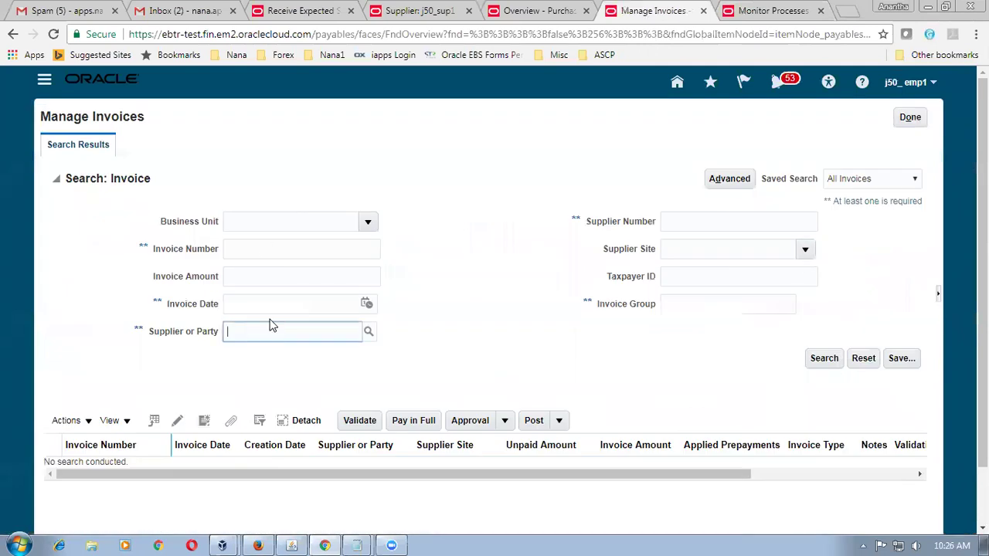
text(j50_sup1)
key(Tab)
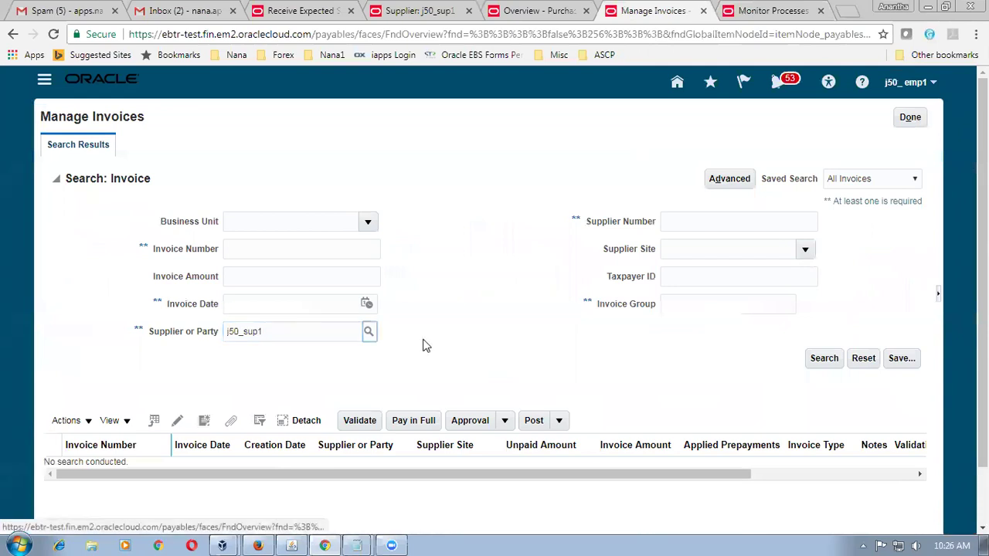
click(825, 361)
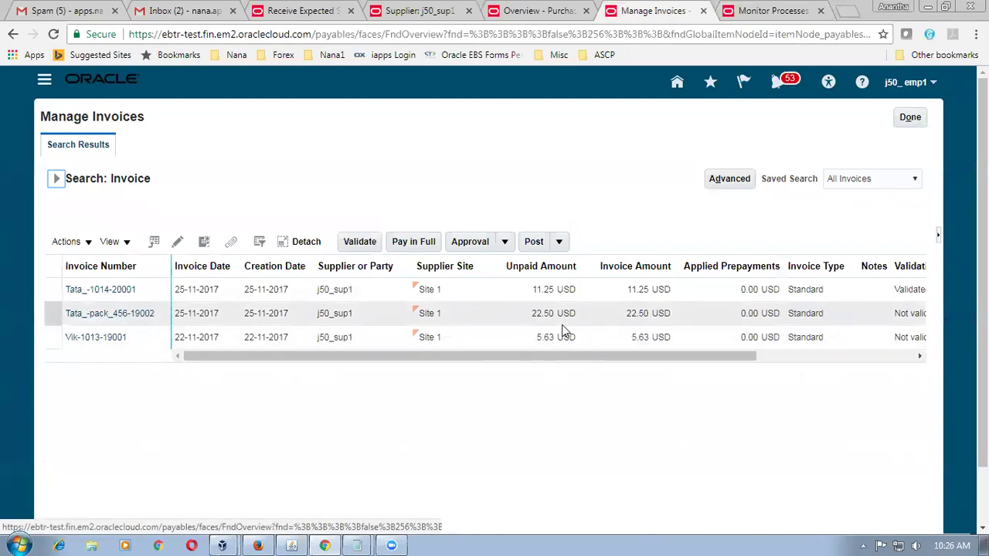
Open the invoice Tata_-pack_456-19002 and examine its item line with the purchase order and receipt references.
click(131, 315)
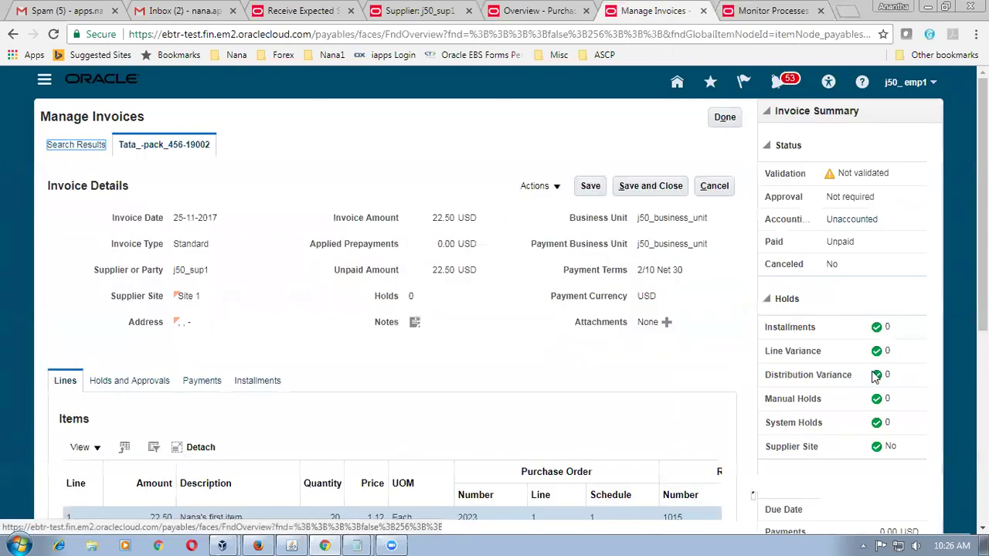
scroll(873, 376, down, 3)
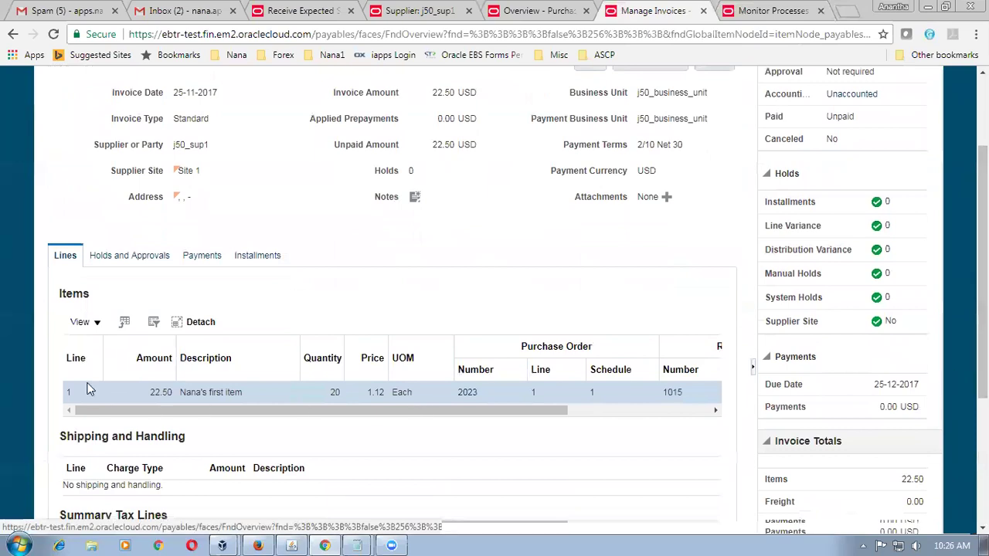
drag(355, 412, 315, 427)
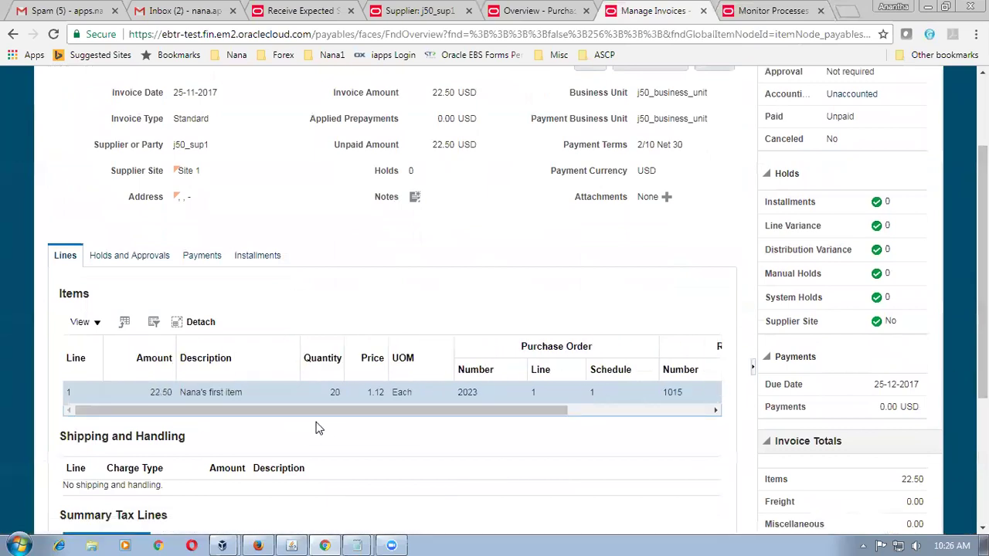
Validate the invoice Tata_-pack_456-19002 and review its item, tax and totals sections.
scroll(434, 306, up, 3)
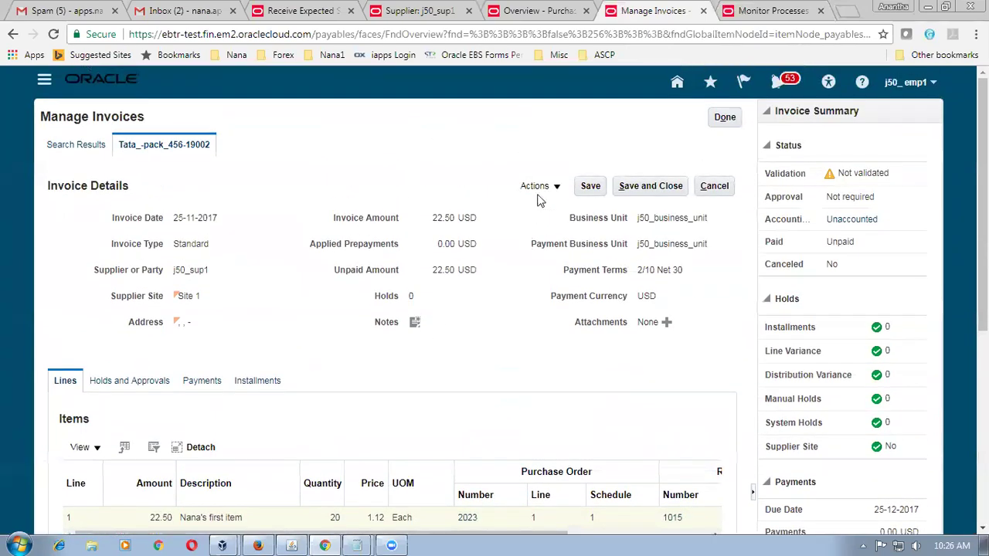
click(556, 186)
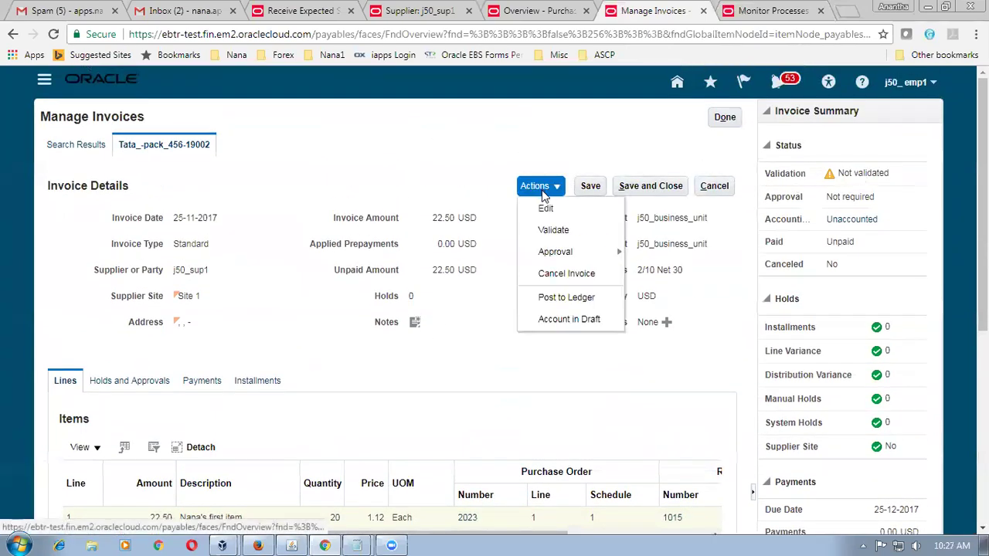
click(541, 231)
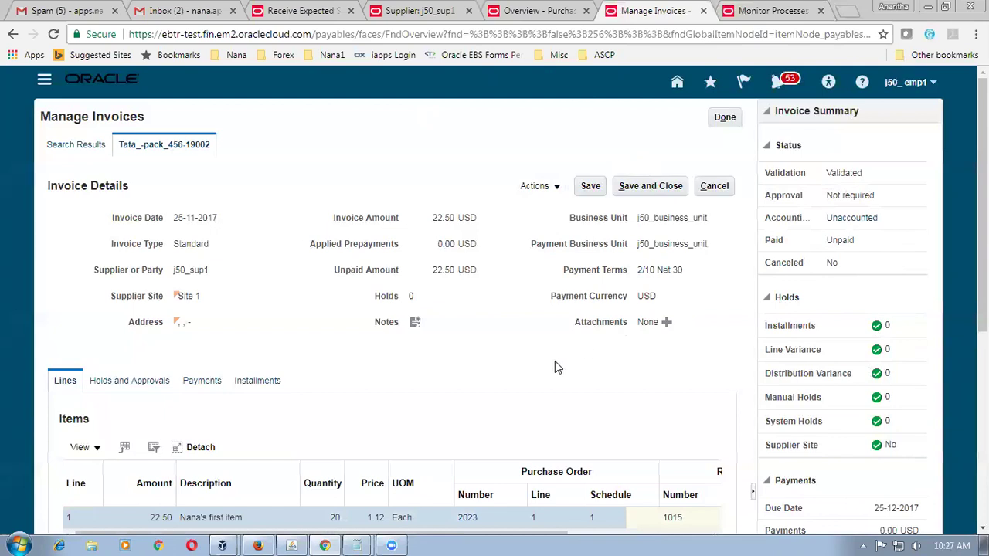
scroll(555, 360, down, 5)
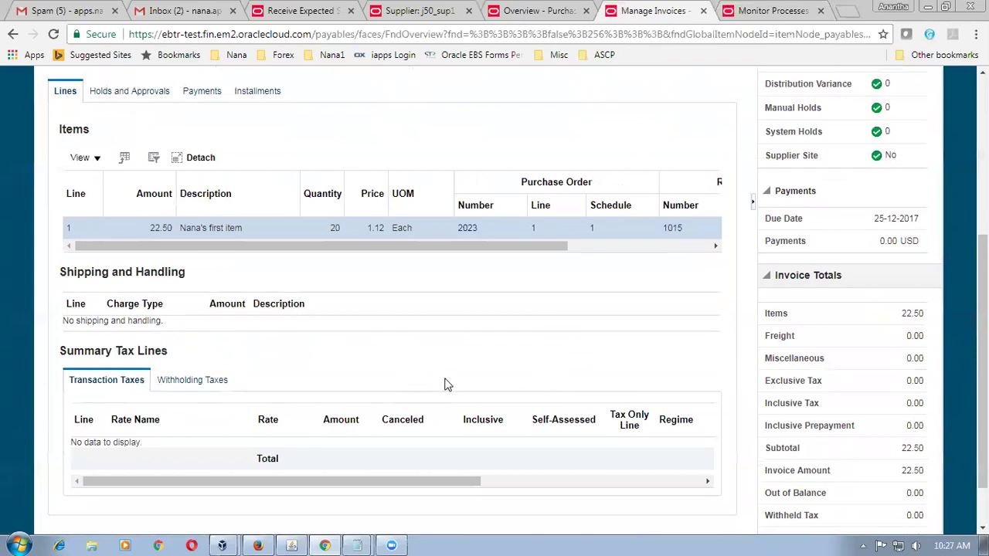
scroll(448, 386, down, 1)
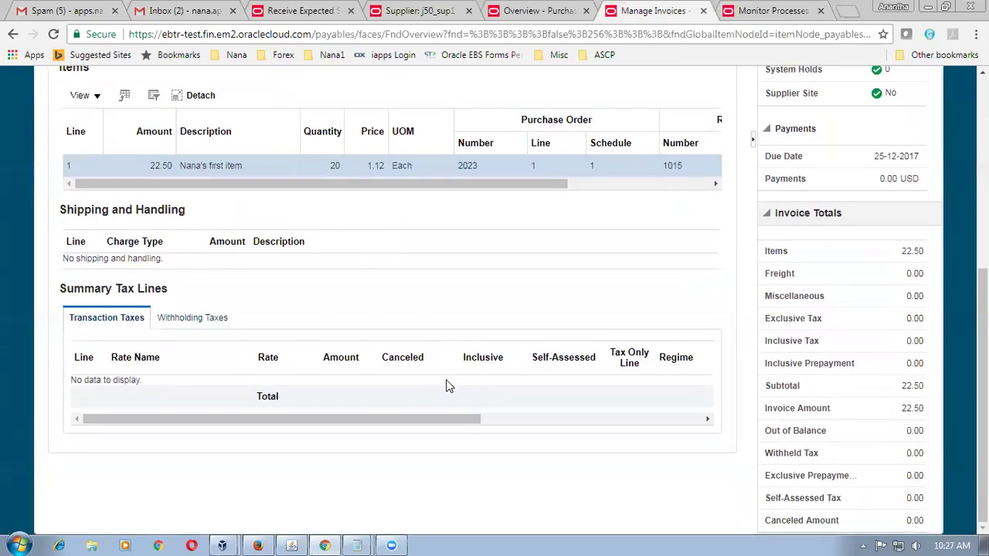
scroll(448, 386, up, 5)
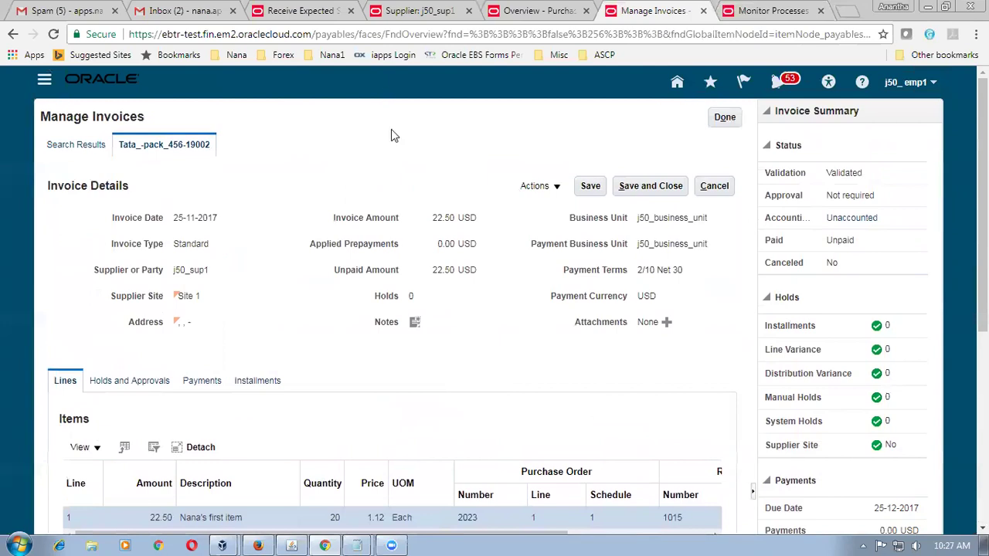
Open Site 1 of supplier j50_sup1 for editing, enable Create debit memo from return under Self-Billing, and save the site.
click(417, 11)
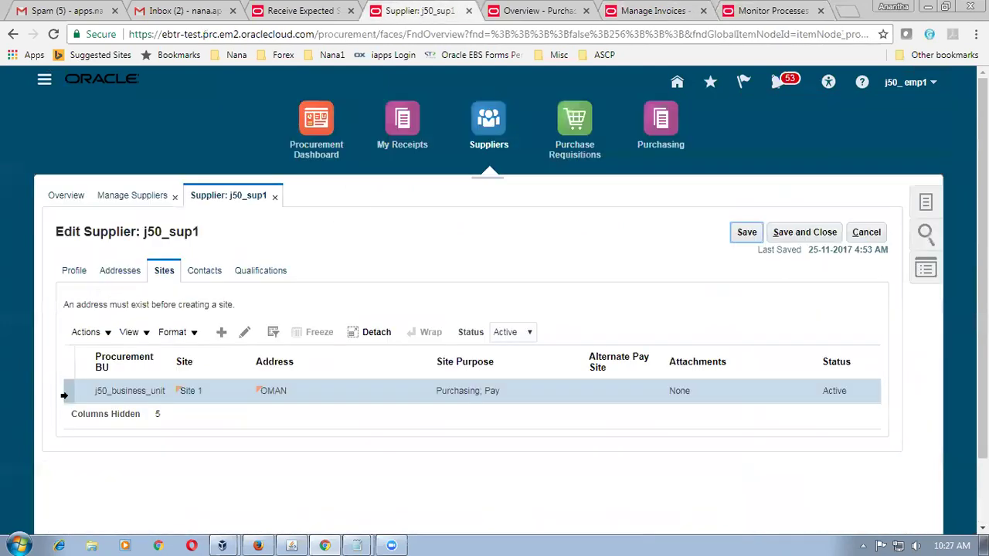
click(243, 333)
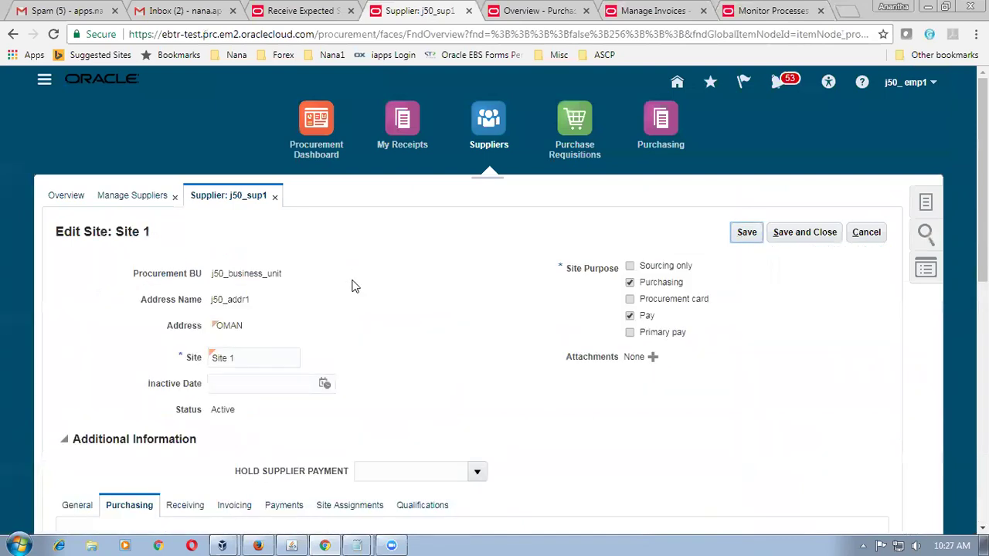
scroll(356, 290, down, 7)
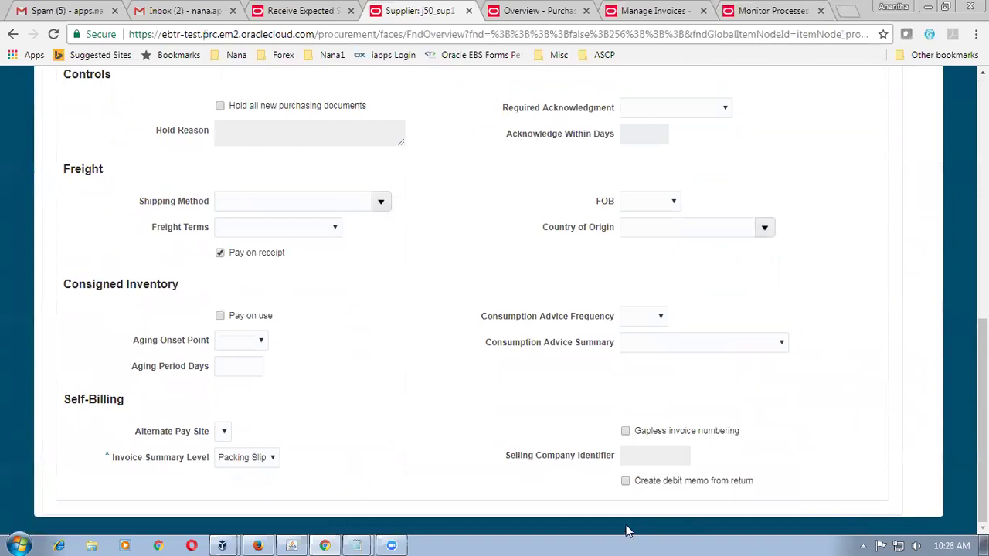
click(625, 482)
drag(983, 421, 982, 154)
click(742, 186)
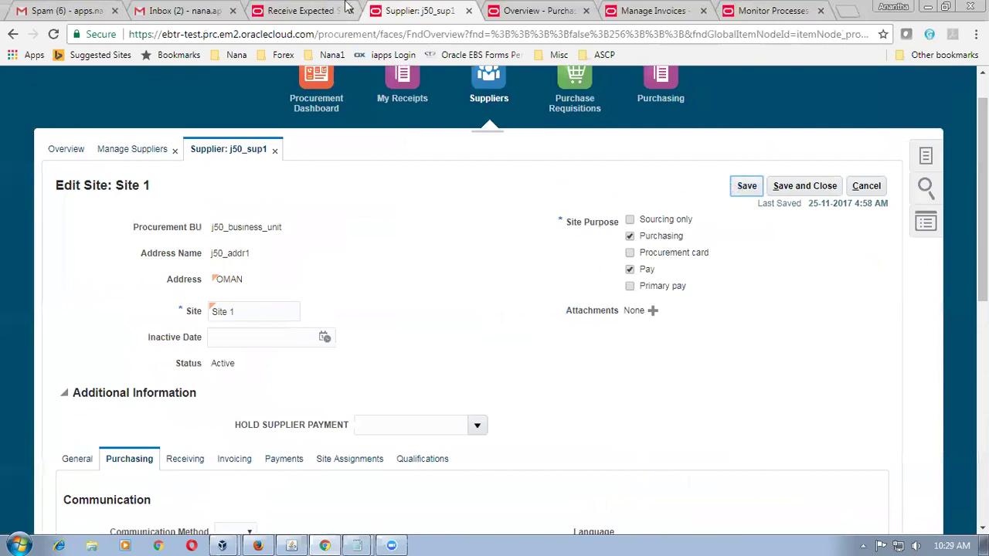
Leave Receive Expected Shipments in the receipts work area, open Return Receipts, and search for receipt 1015.
click(317, 11)
click(919, 139)
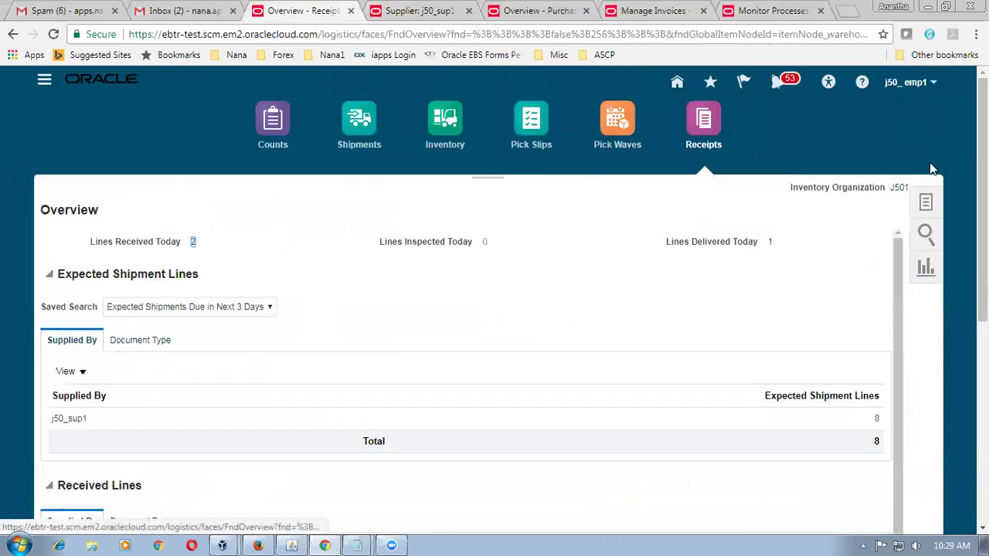
click(927, 205)
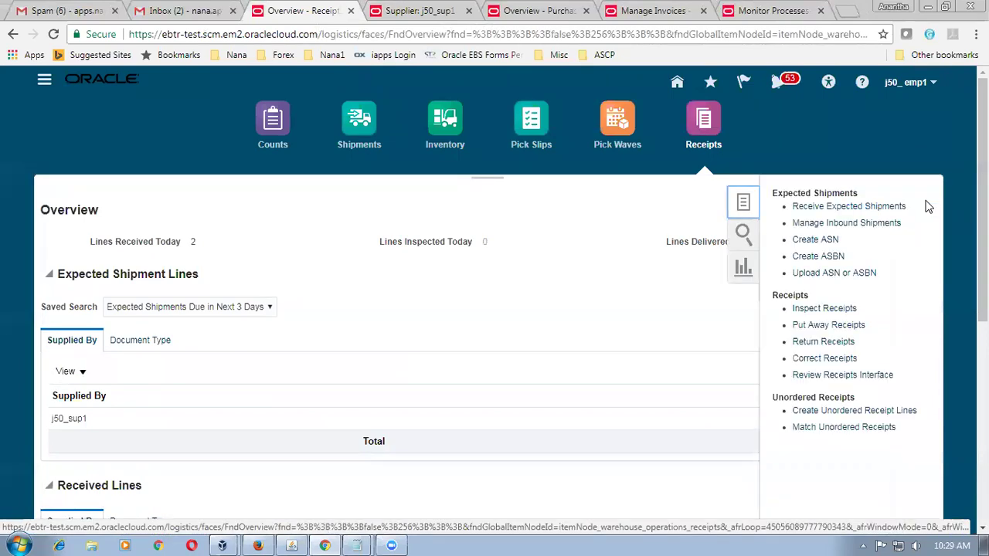
click(845, 346)
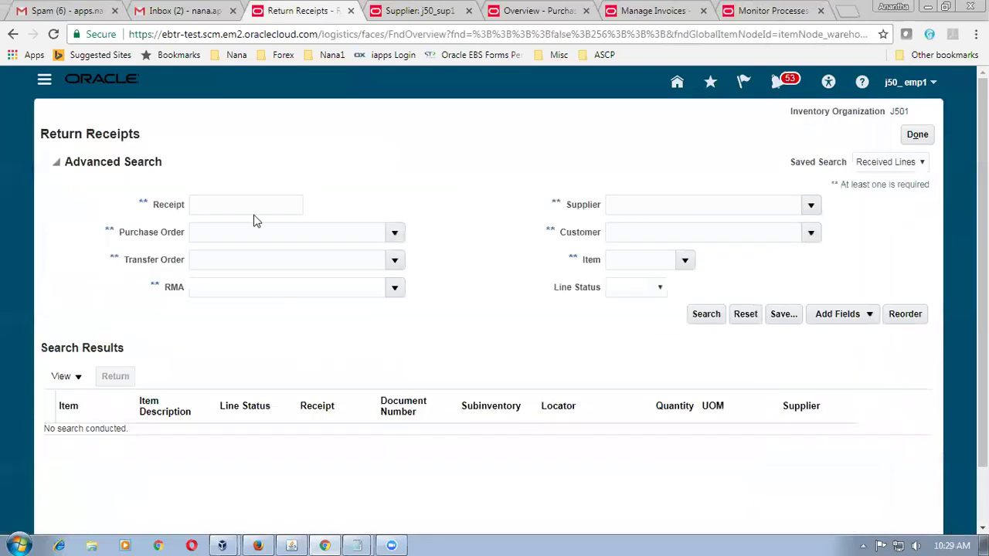
click(244, 205)
text(1015)
key(Tab)
click(699, 322)
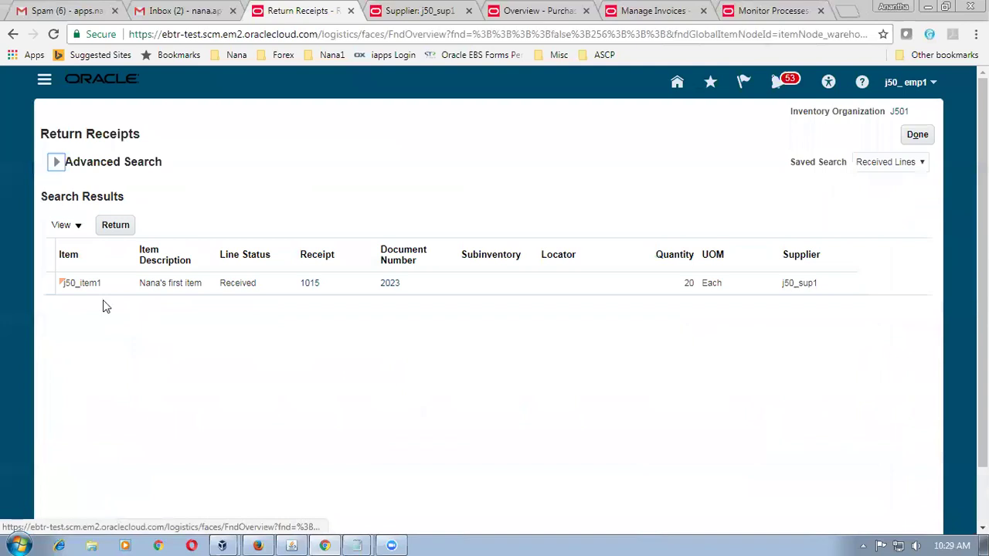
Return a quantity of 2 Each of j50_item1 from receipt 1015 to the supplier with Debit Memo enabled, and submit the return.
click(44, 287)
click(115, 227)
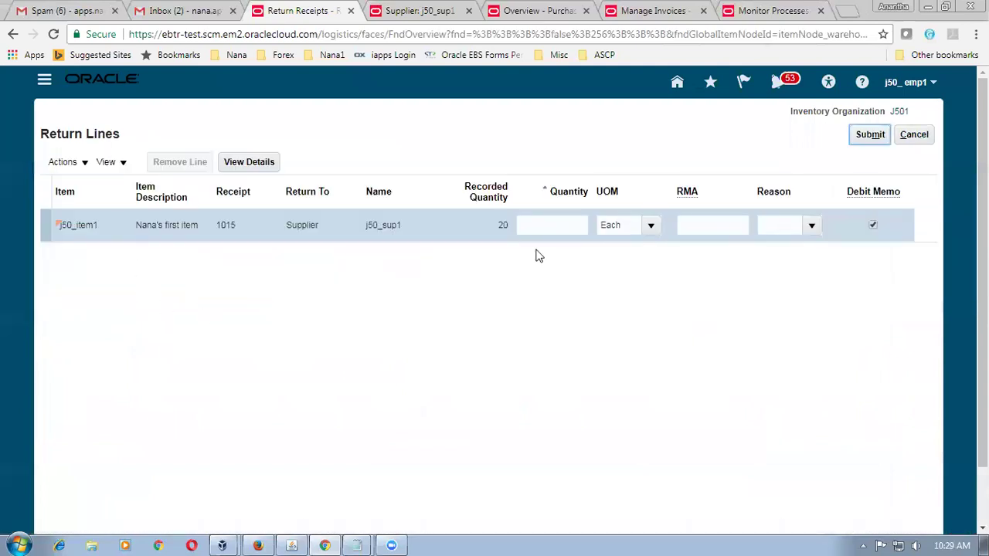
click(570, 224)
text(2)
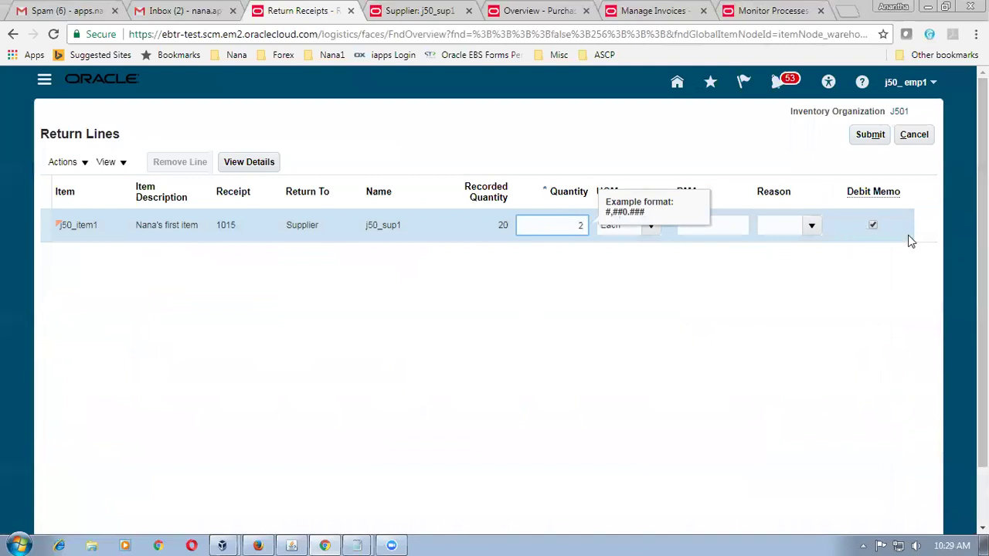
click(845, 301)
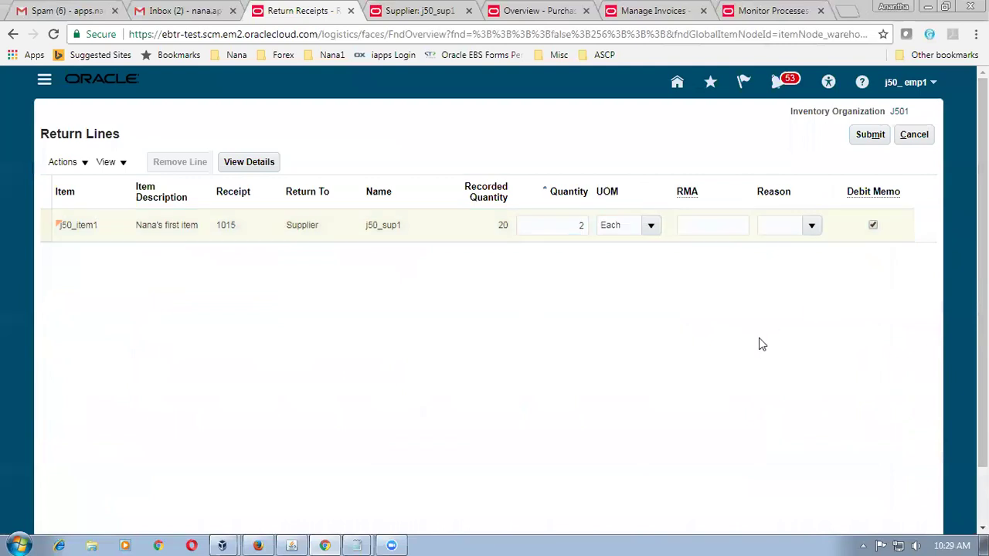
click(873, 225)
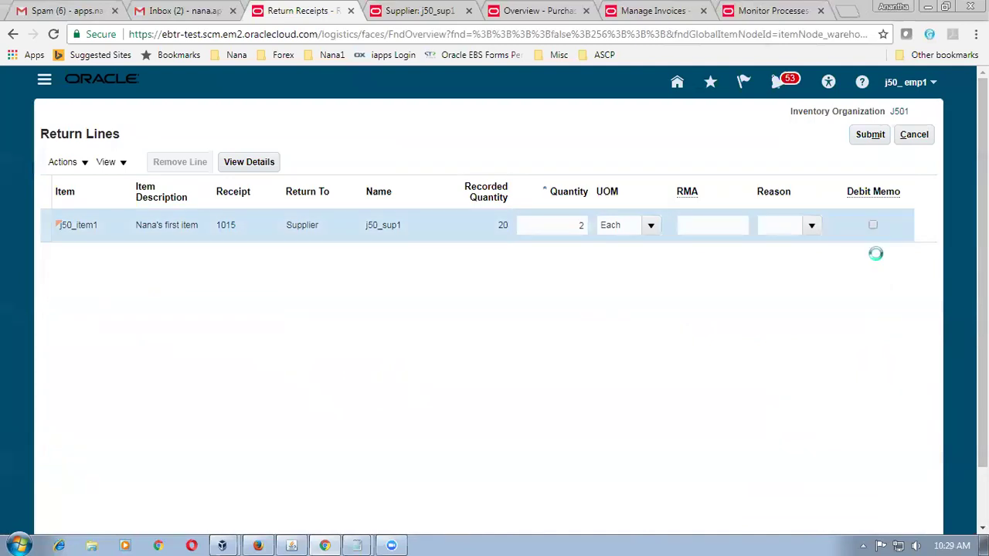
click(873, 225)
click(874, 145)
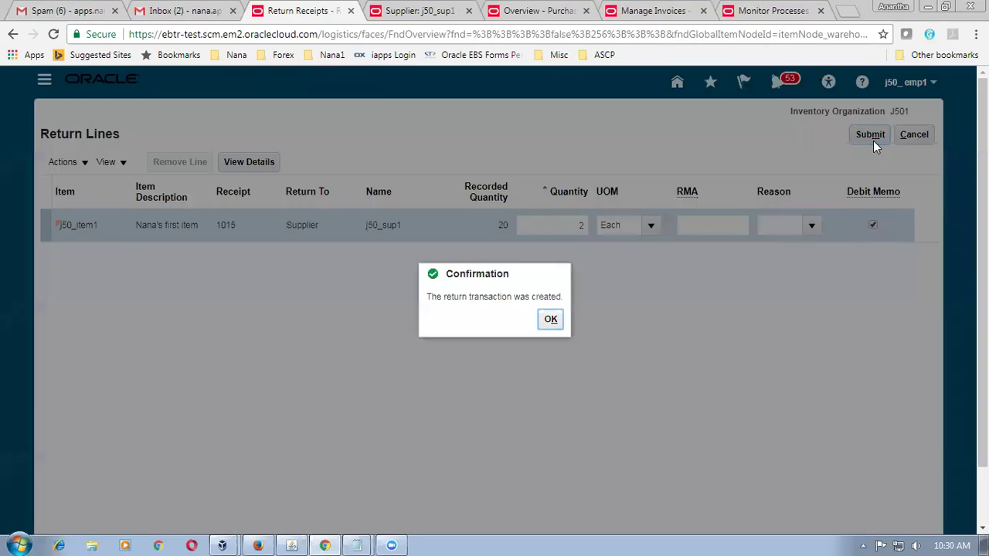
click(551, 320)
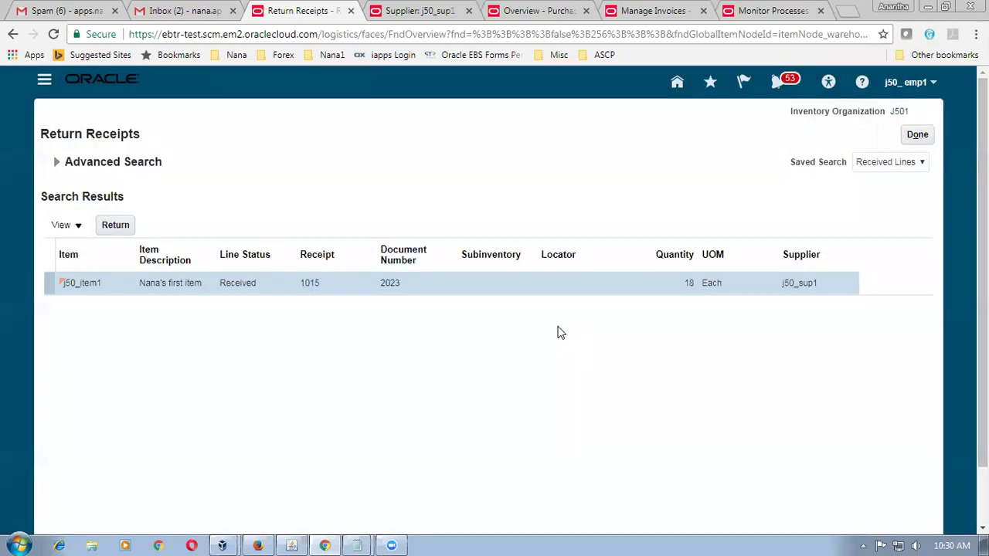
Close the open invoice in Payables, reopen Manage Invoices, and search for invoices of supplier j50_sup1.
click(622, 15)
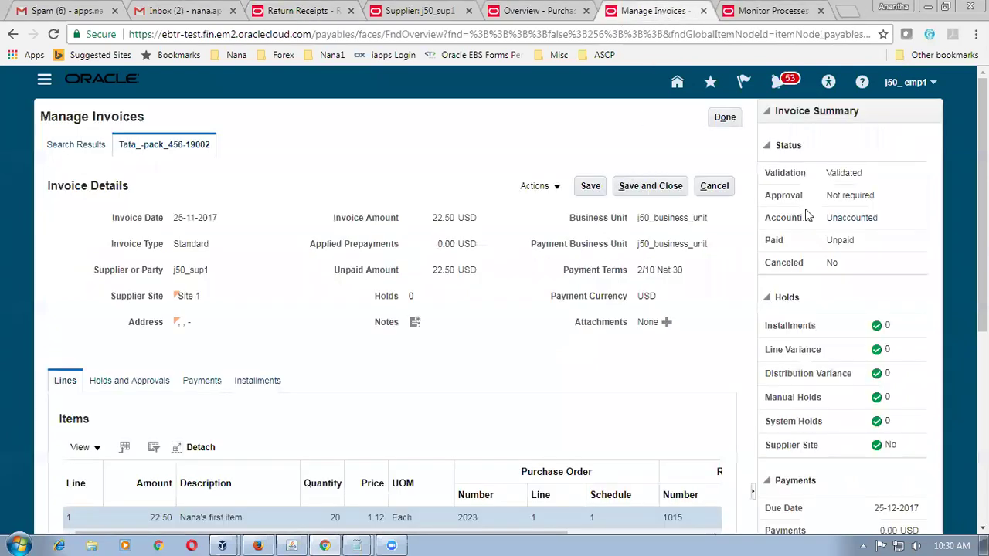
click(729, 120)
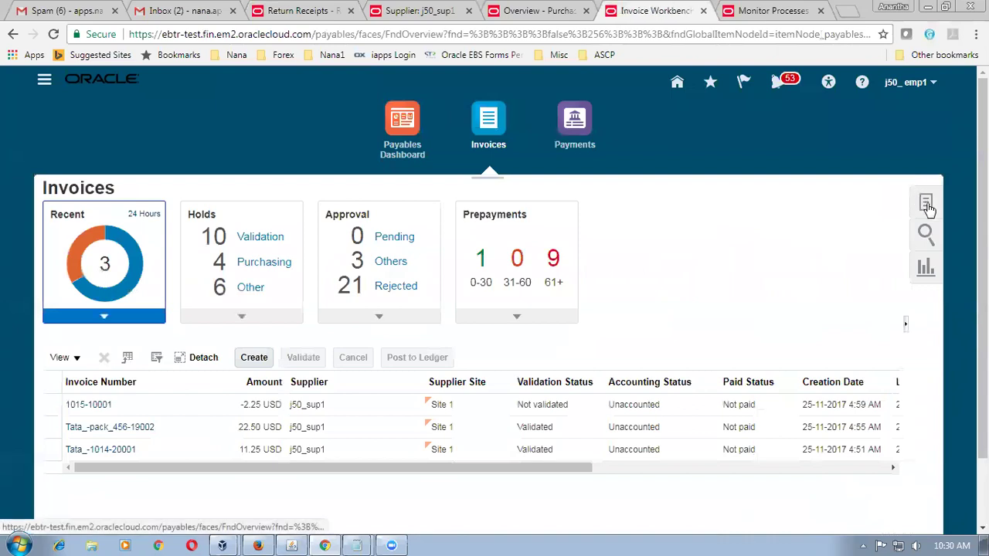
click(926, 203)
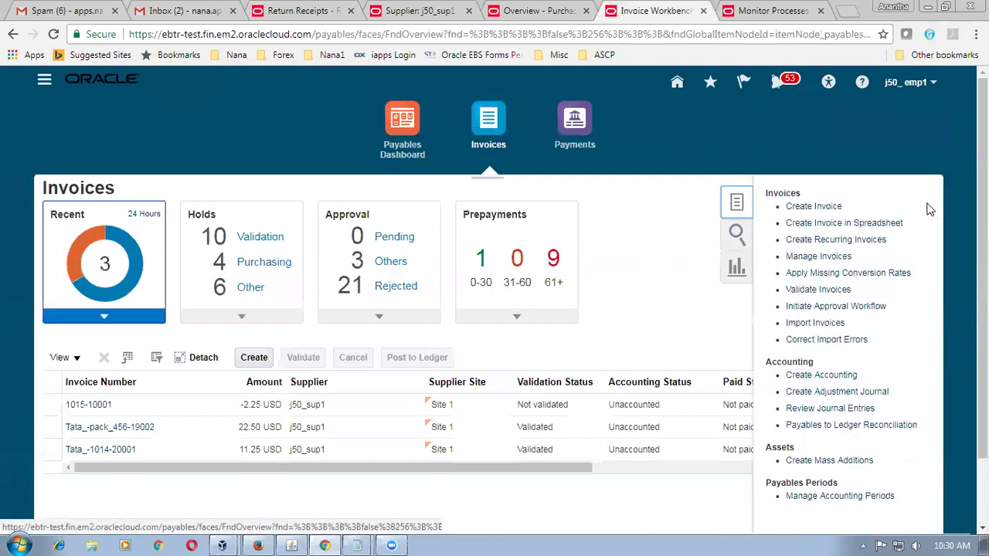
click(813, 255)
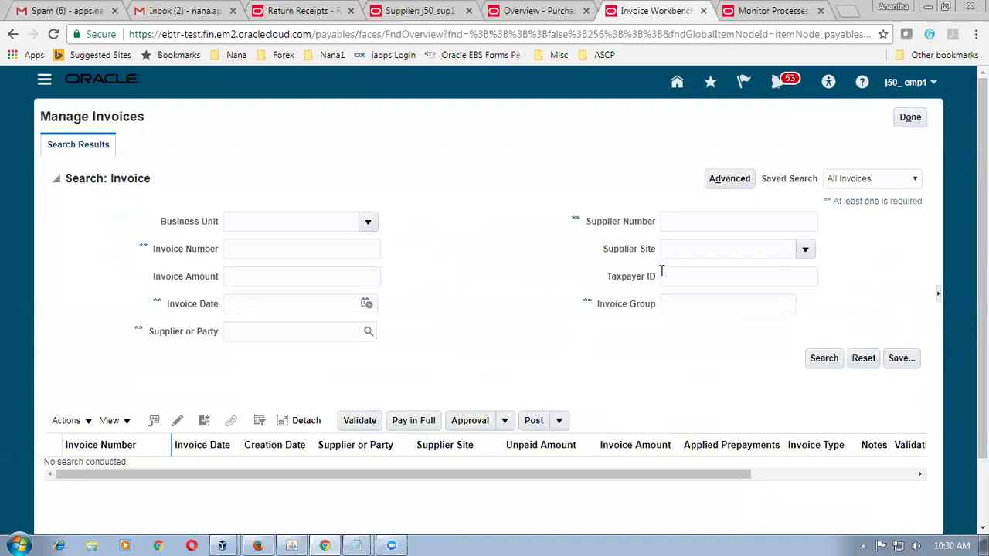
click(263, 329)
text(j5)
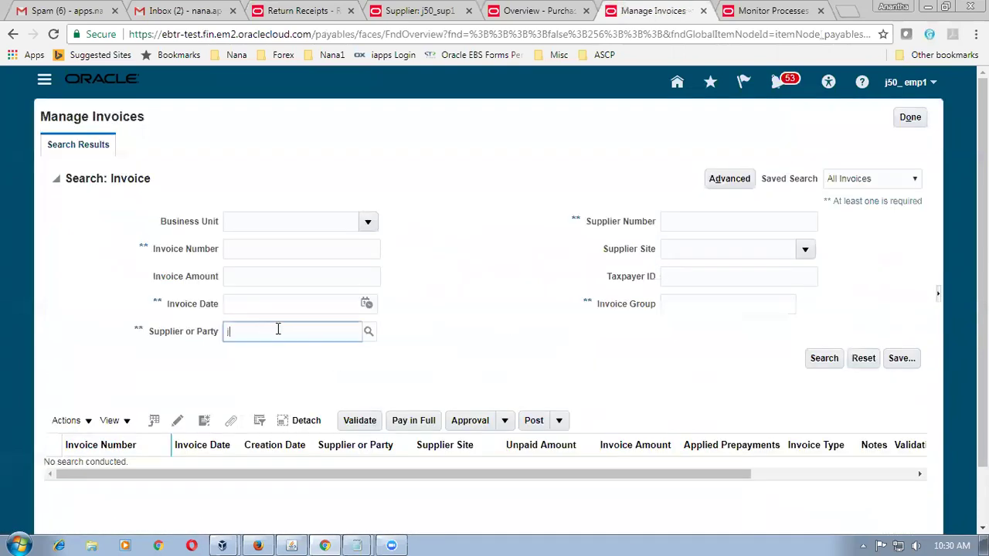
text(0_sup1)
key(Tab)
click(823, 359)
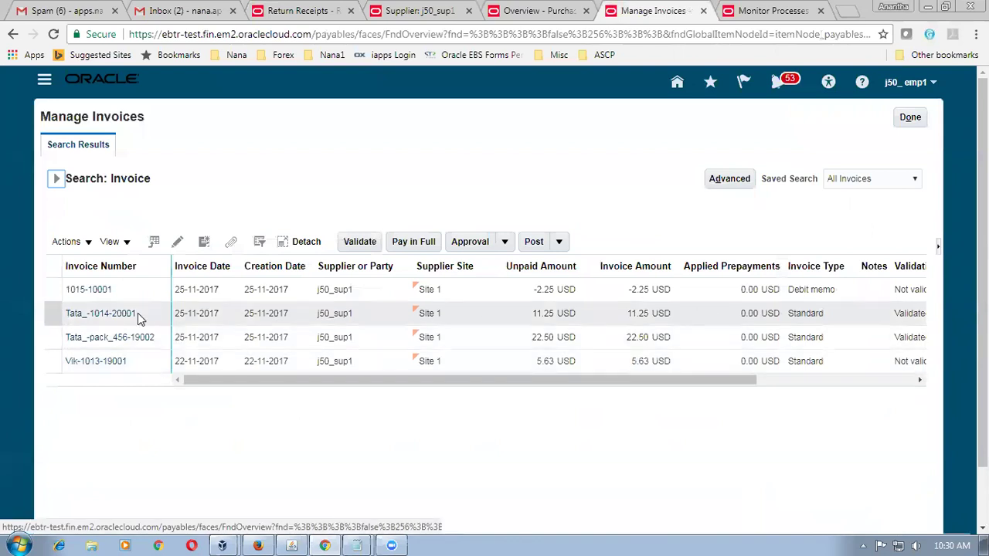
Open the debit memo 1015-10001, validate it, and return to the Invoices overview.
click(91, 296)
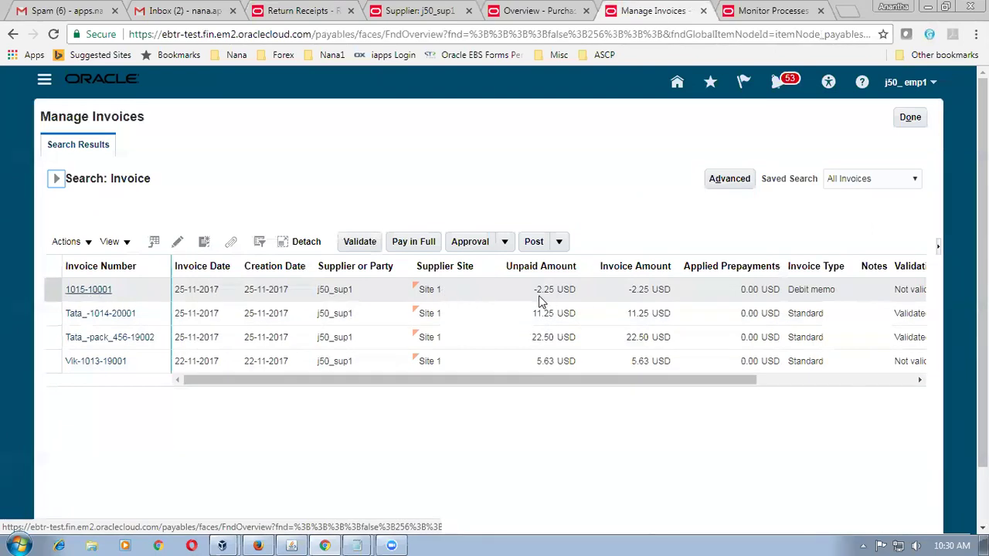
click(811, 322)
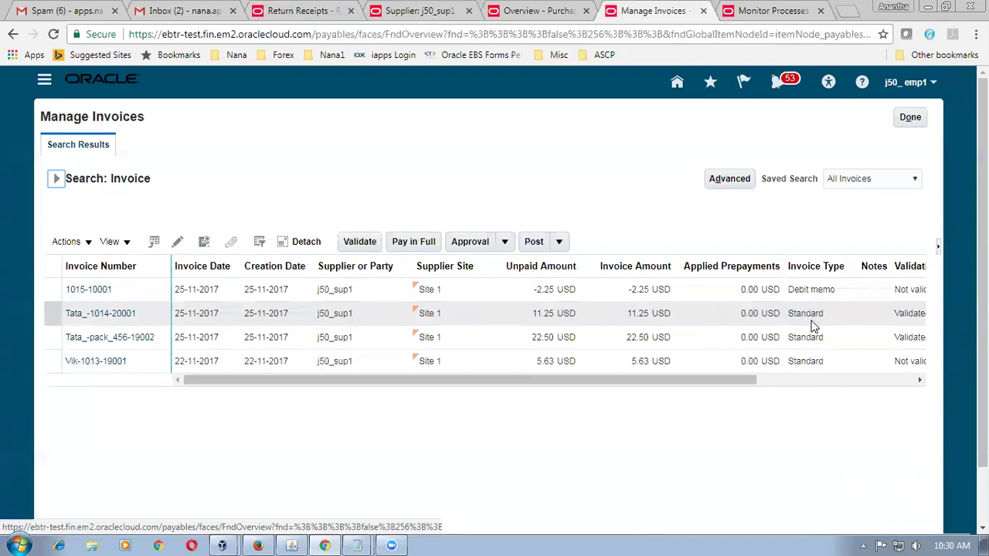
click(793, 292)
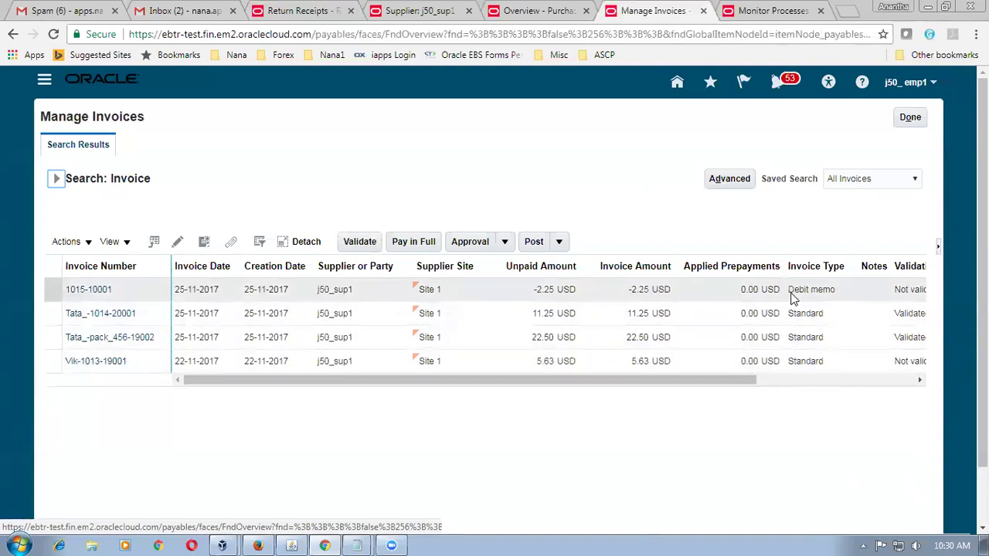
click(105, 290)
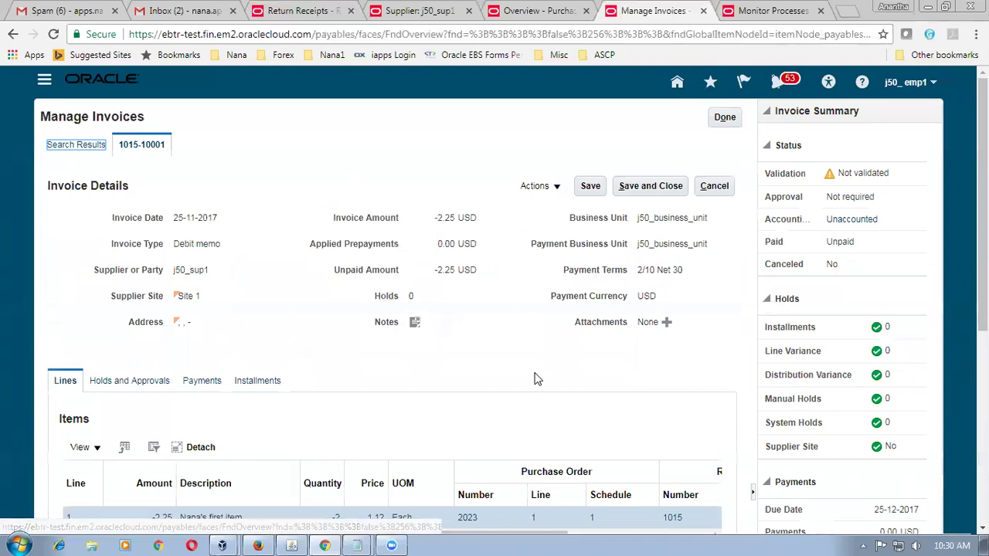
click(533, 186)
click(556, 231)
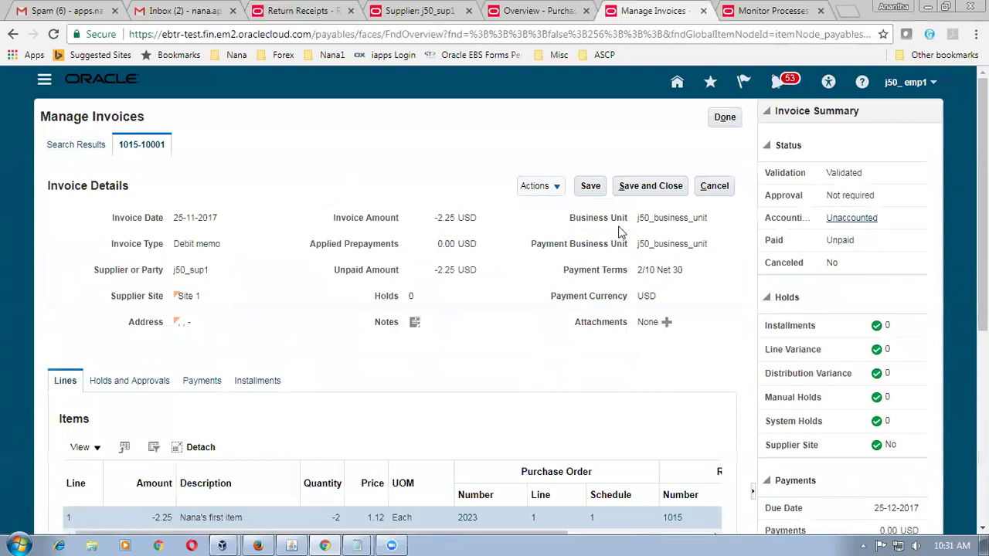
click(535, 186)
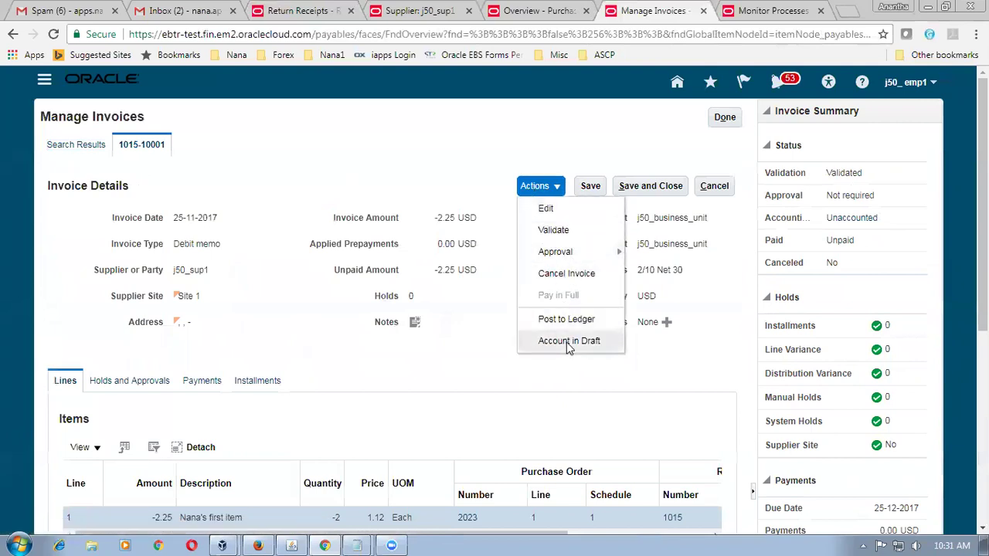
click(438, 176)
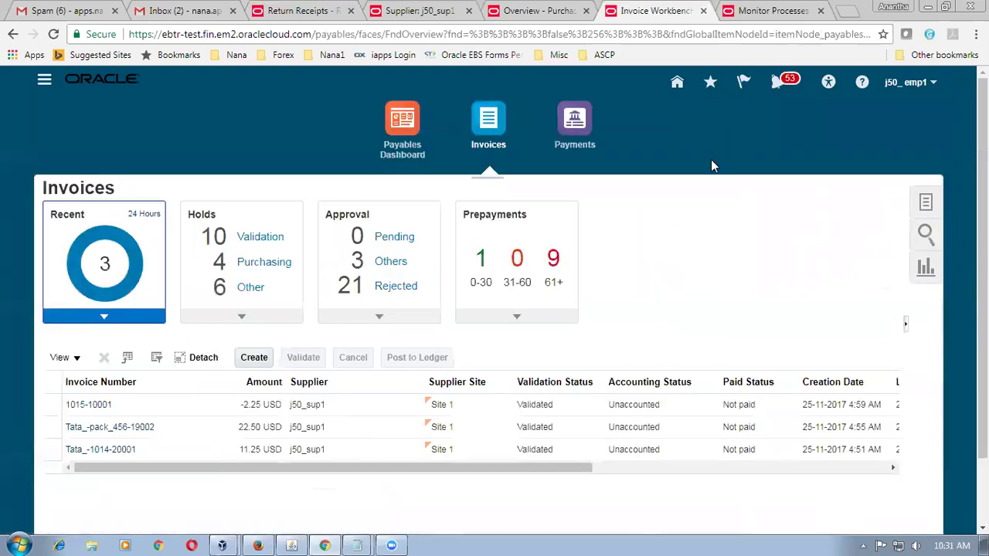
Turn off Pay on receipt in the purchasing settings of supplier j50_sup1's Site 1.
click(421, 14)
scroll(328, 285, down, 7)
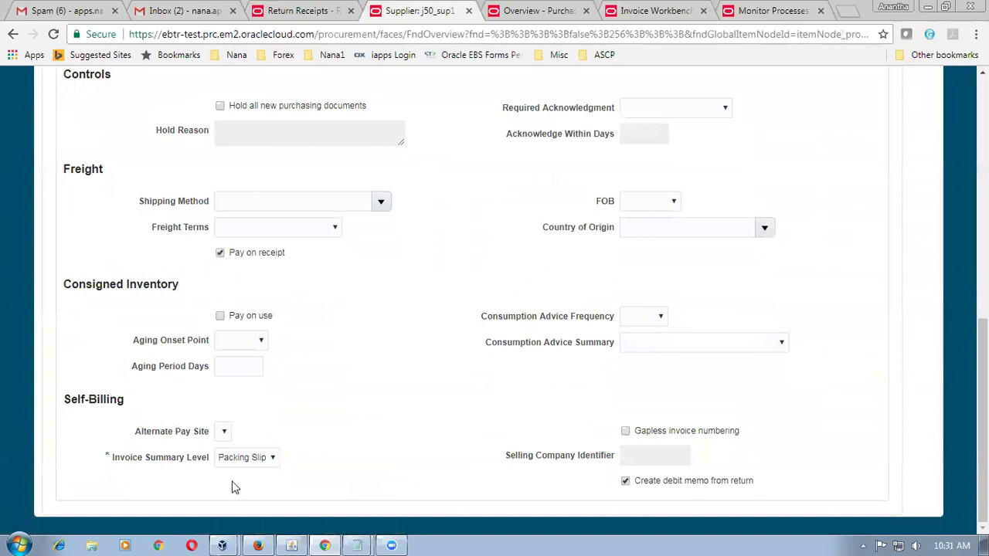
click(219, 254)
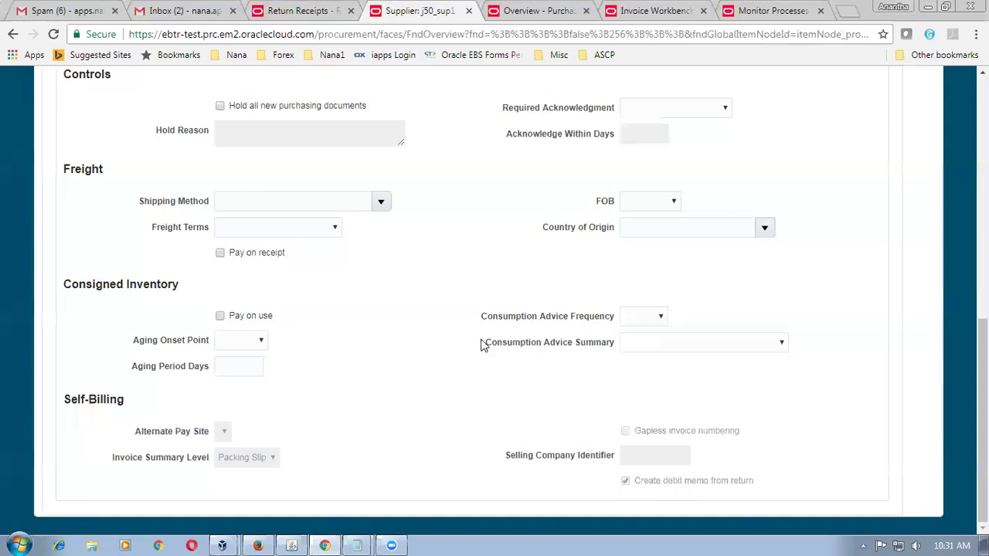
Save the changes to supplier j50_sup1's Site 1.
scroll(457, 357, up, 7)
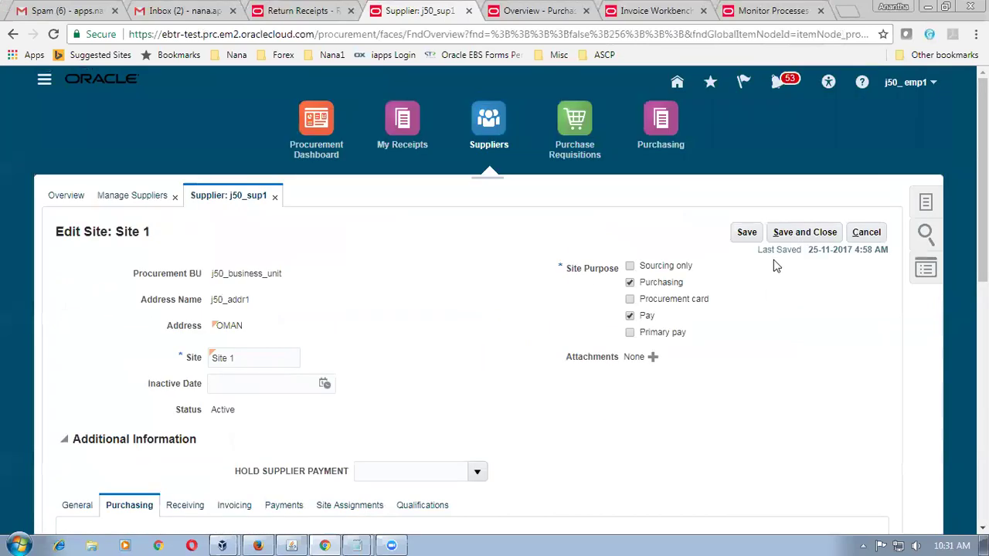
click(746, 231)
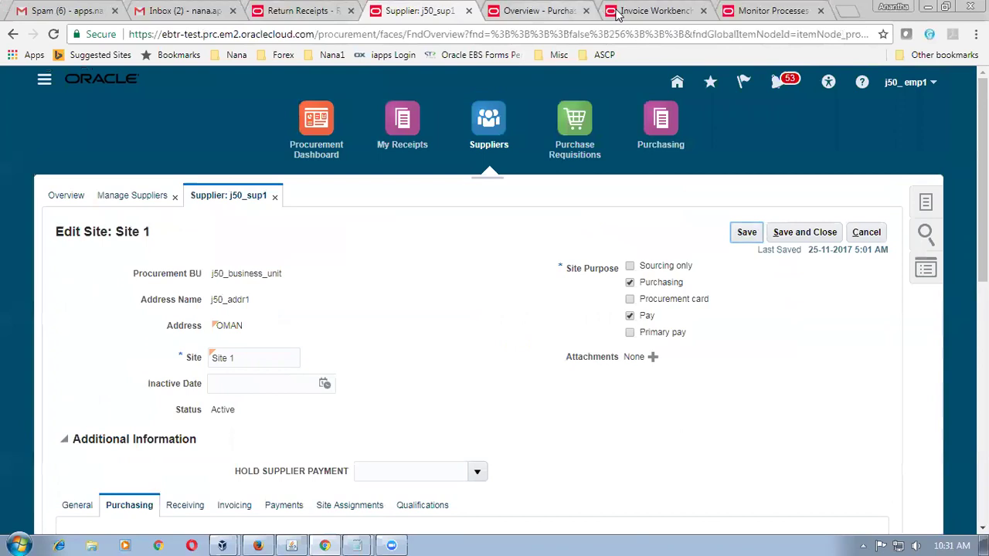
Create a new purchase order for supplier j50_sup1 in the Purchasing work area.
click(541, 11)
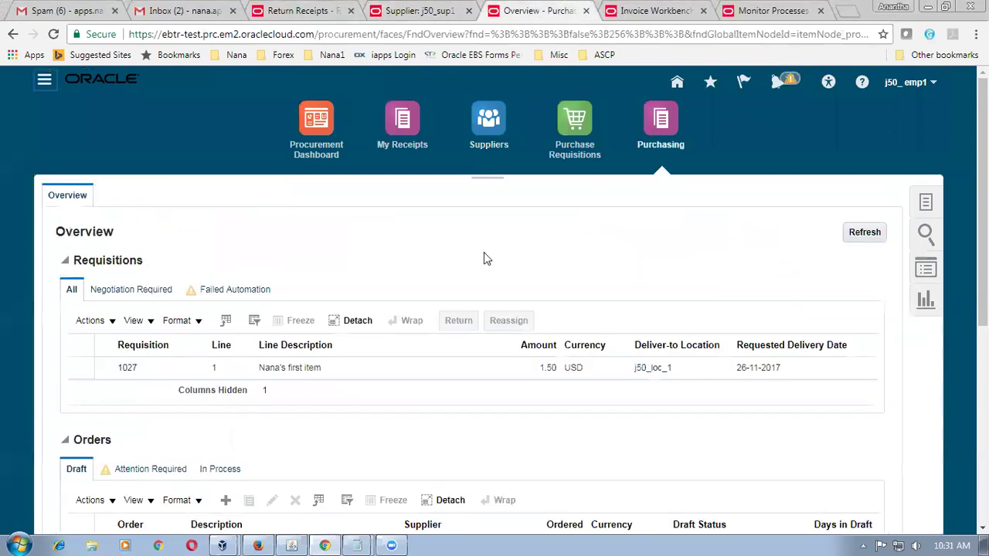
click(926, 202)
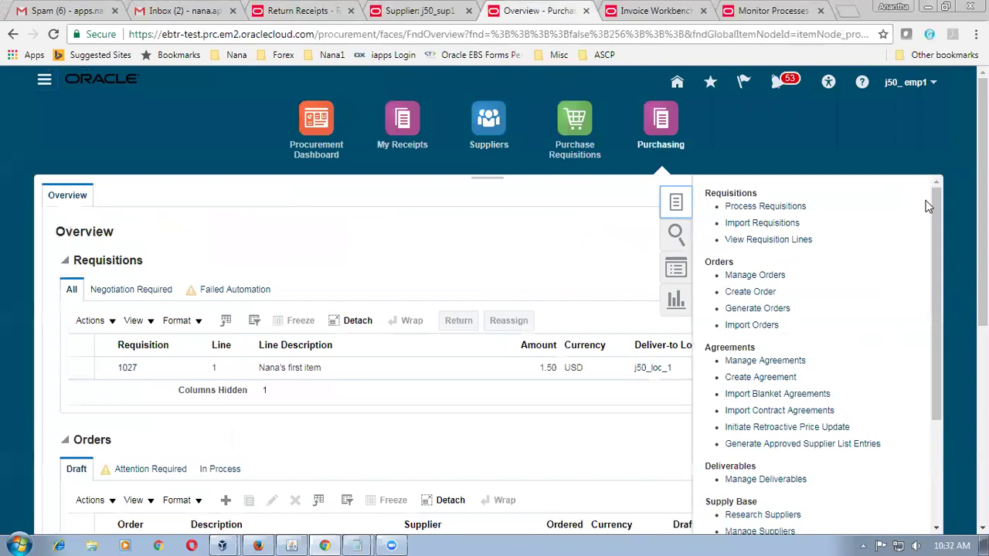
click(750, 292)
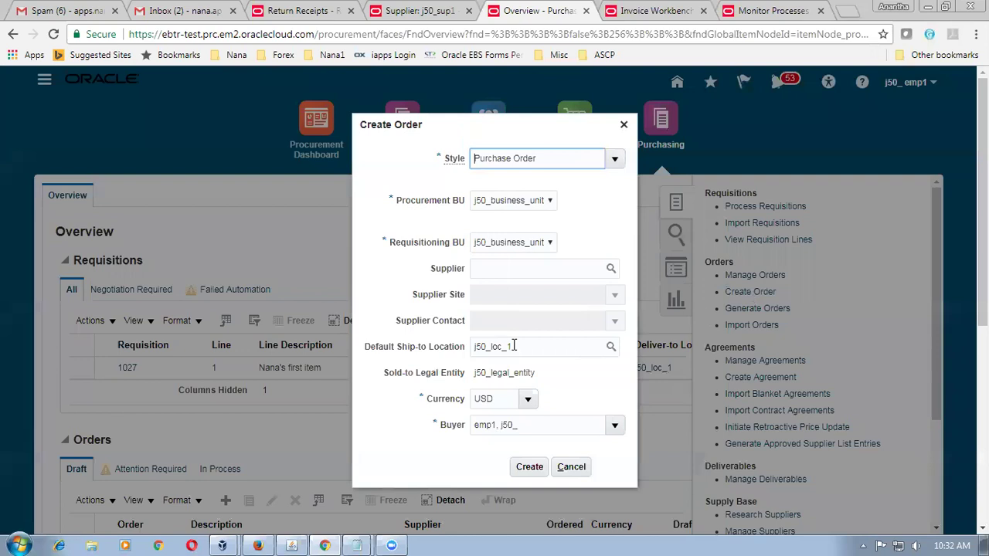
click(501, 270)
text(j5)
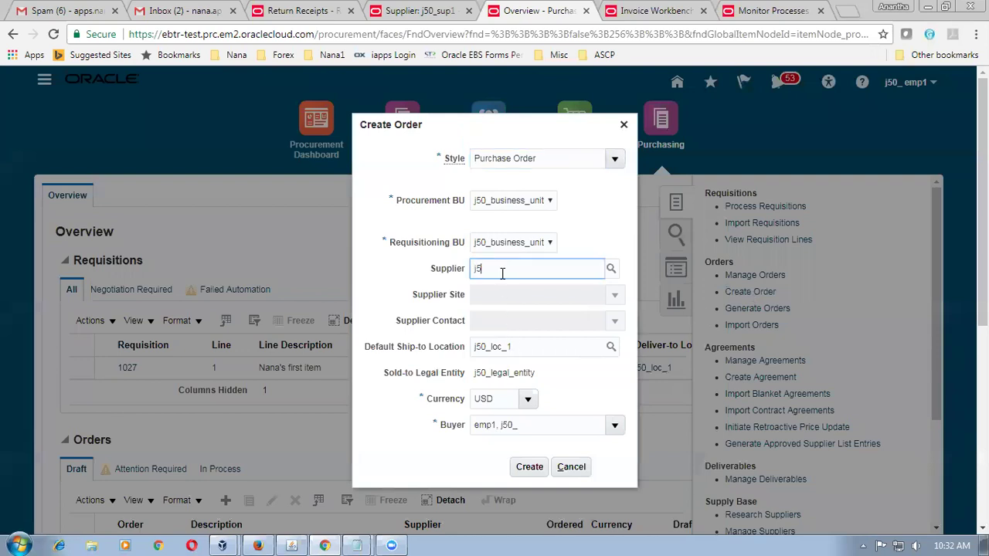
text(0_sup1)
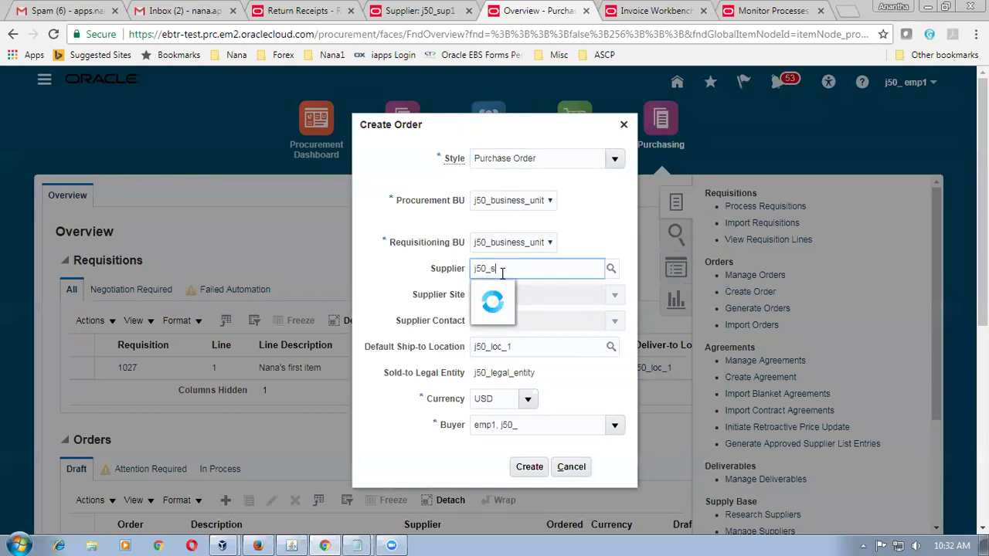
click(503, 292)
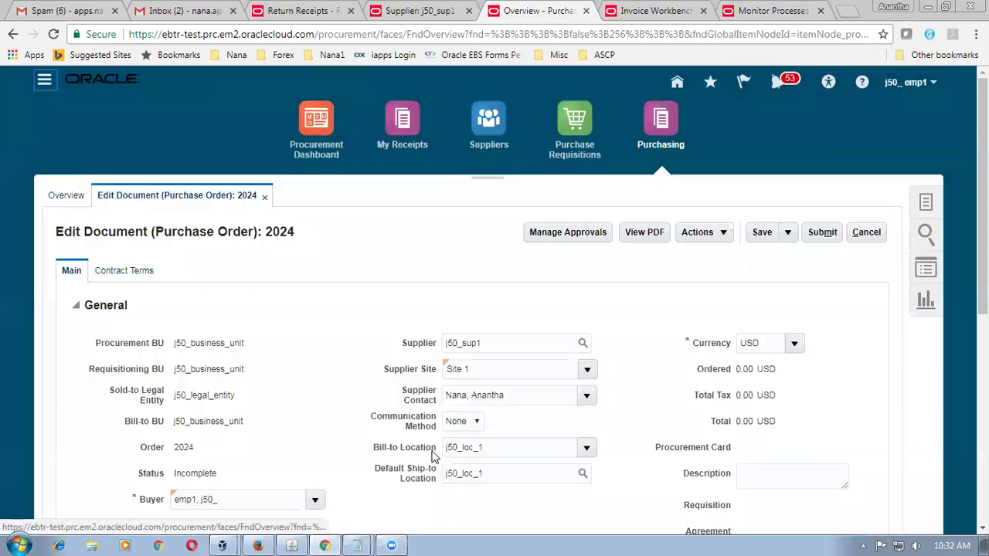
Add a Goods line to the purchase order for item j50_item1 with a quantity of 100.
scroll(334, 405, down, 5)
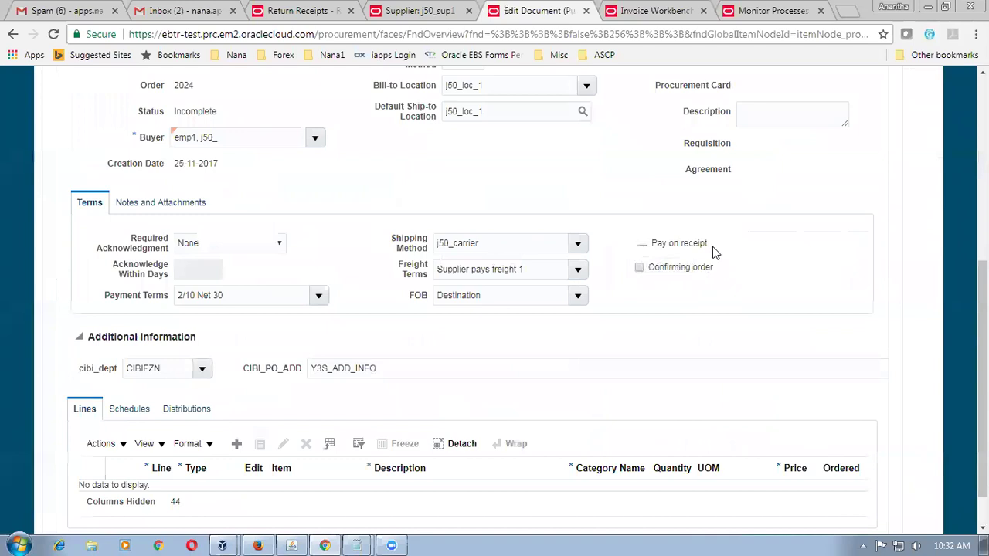
click(238, 444)
scroll(344, 403, down, 1)
click(303, 448)
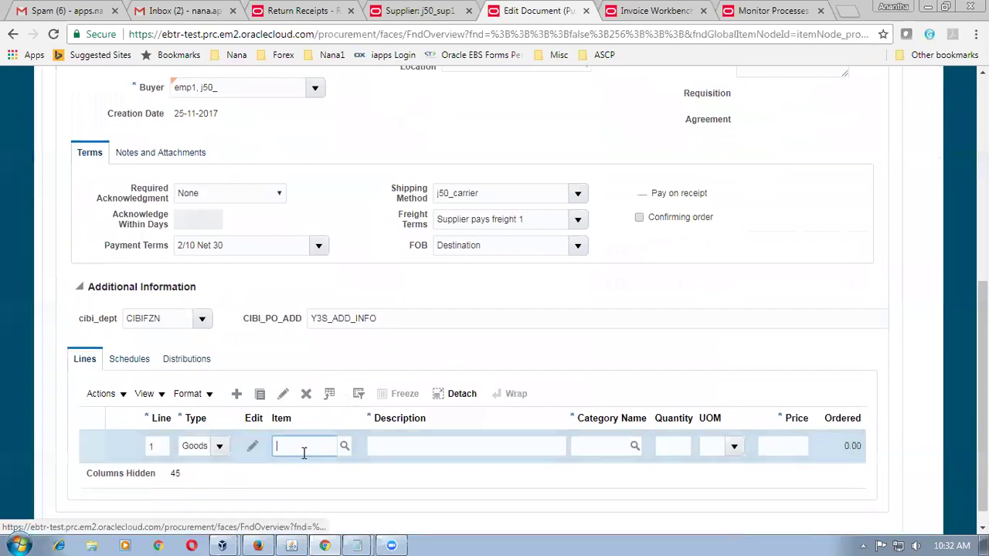
text(j5)
text(0_item1)
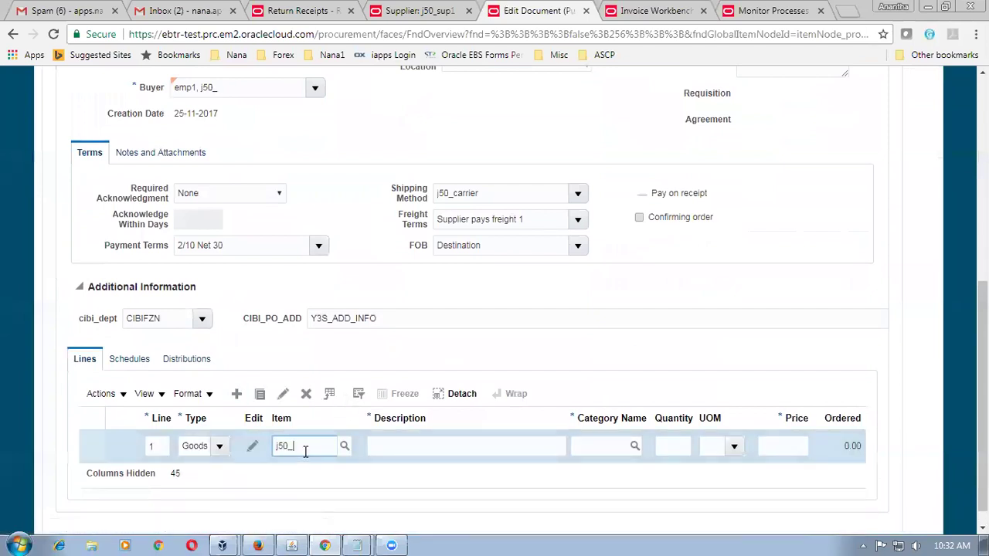
key(Tab)
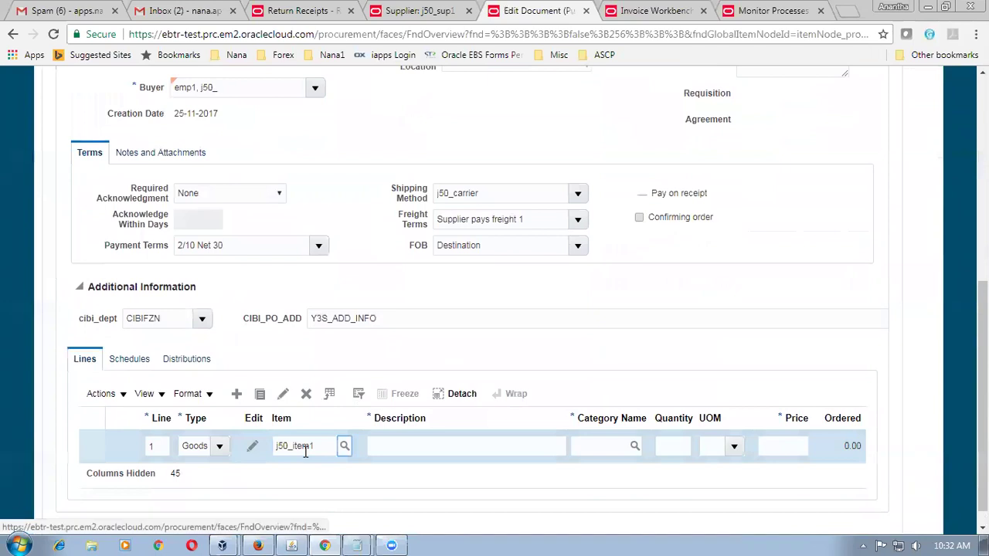
click(658, 446)
text(100)
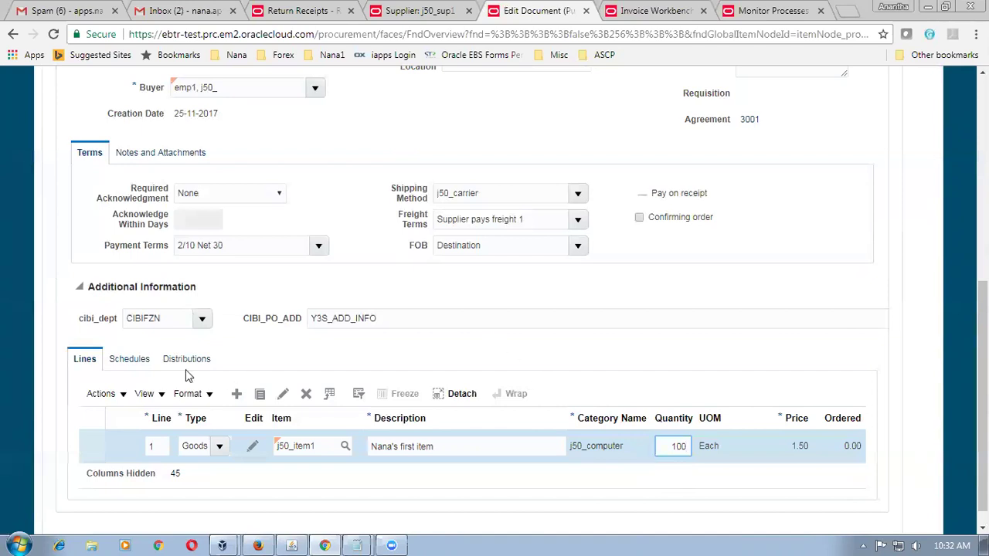
Set the requested delivery date of the order's schedule to 25-11-2017.
click(131, 362)
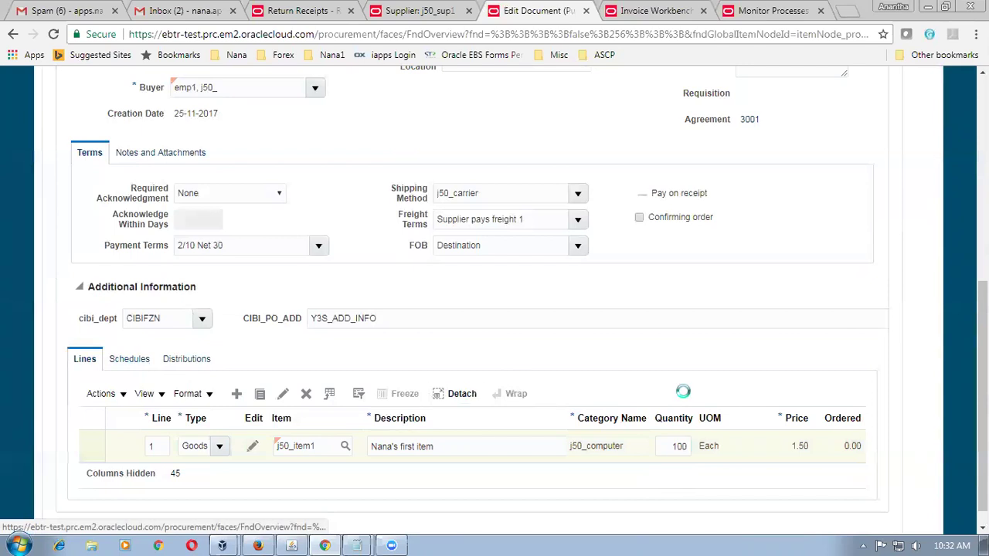
click(731, 456)
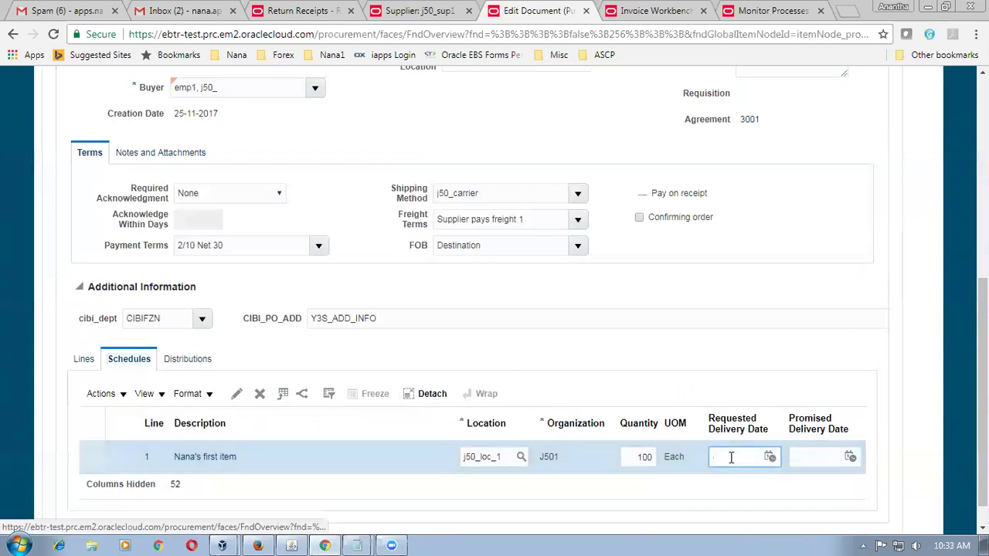
text(25-11)
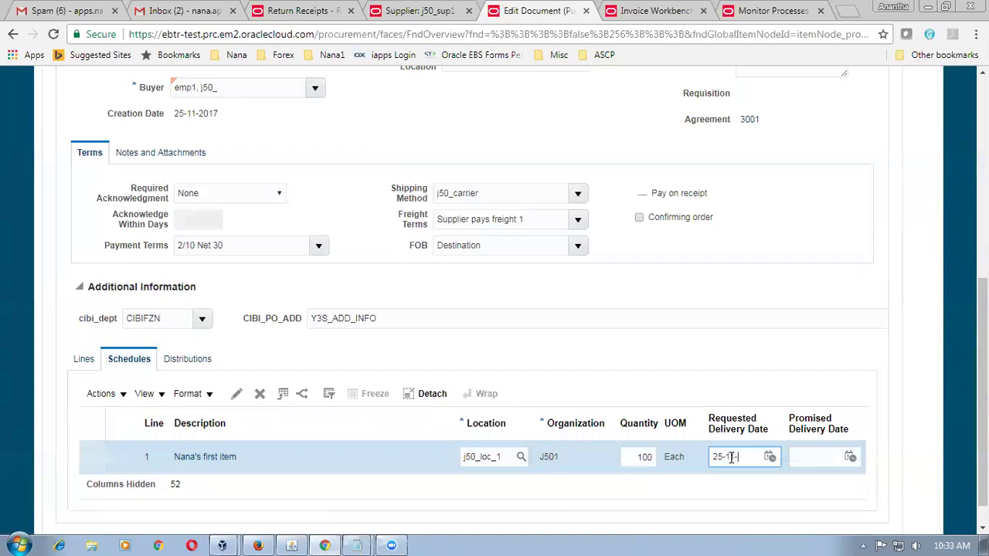
text(-2017)
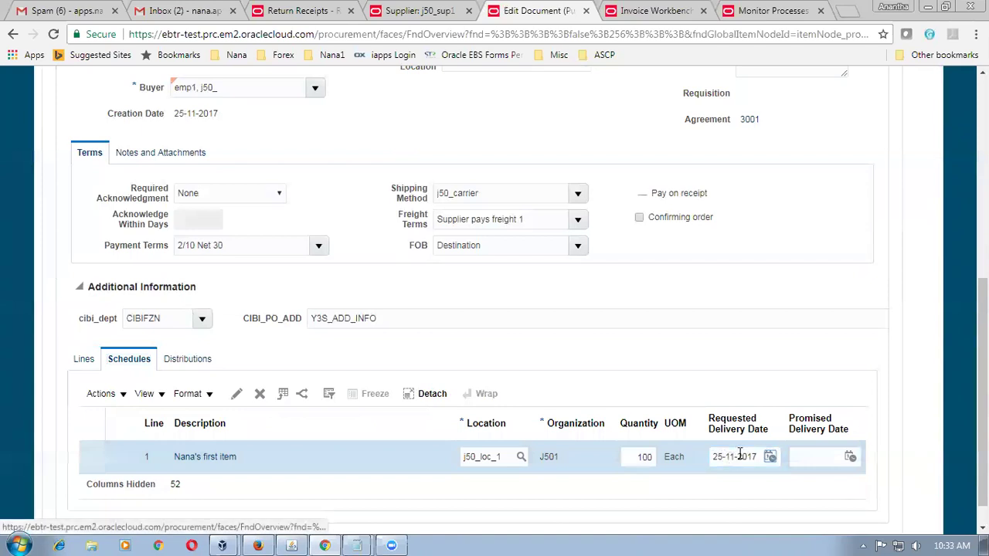
Edit the schedule's billing details, setting Invoice Match Option to Order and Match Approval Level to 2 Way, and accept the changes.
click(95, 463)
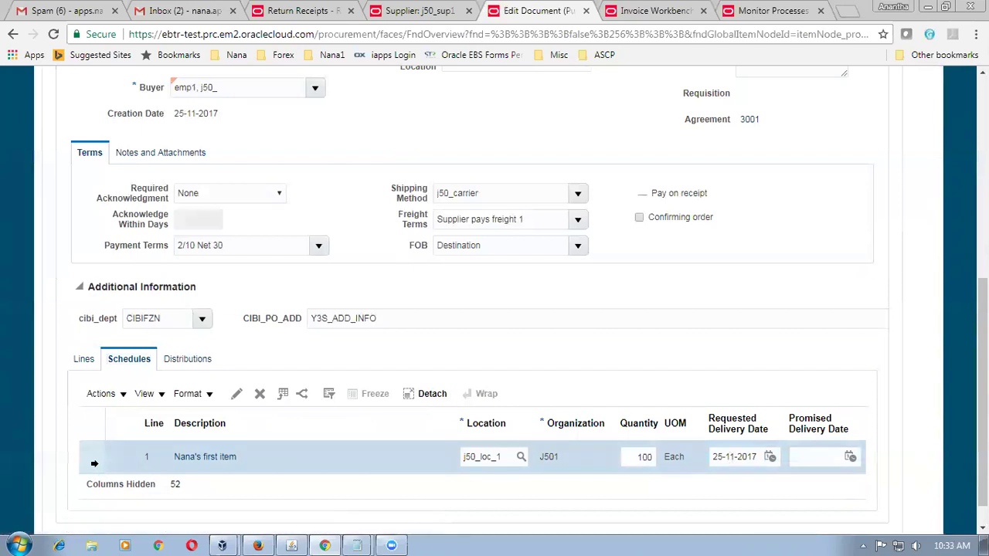
click(236, 393)
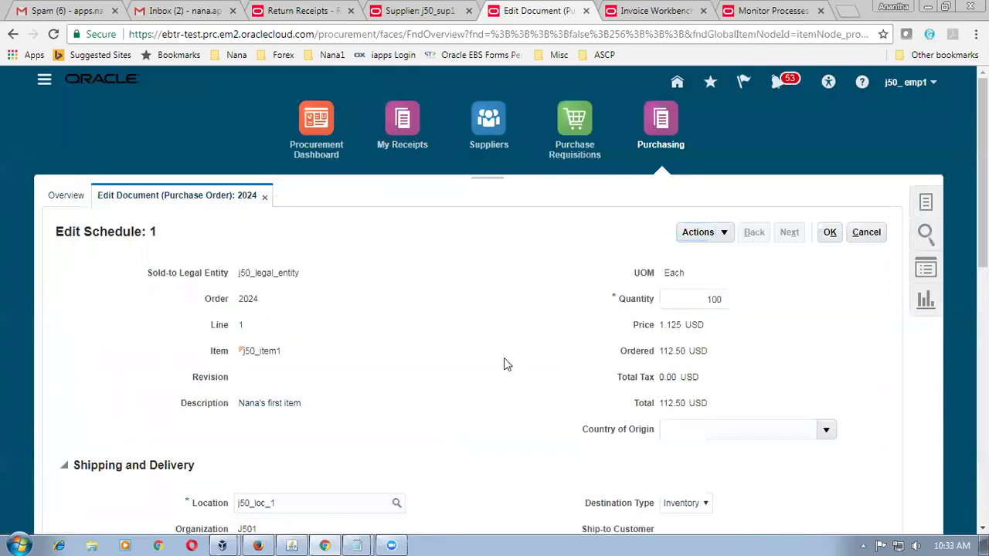
scroll(506, 364, down, 3)
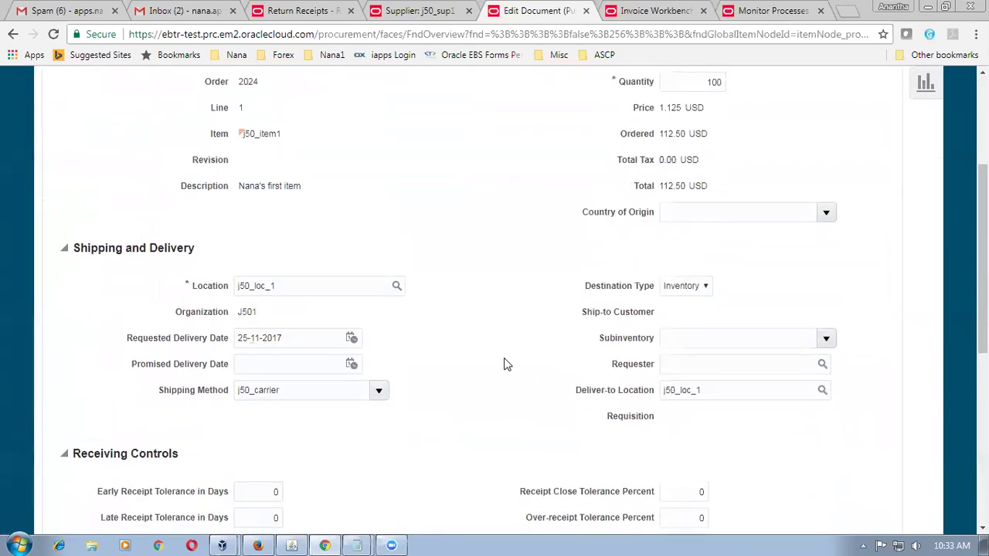
scroll(504, 364, down, 5)
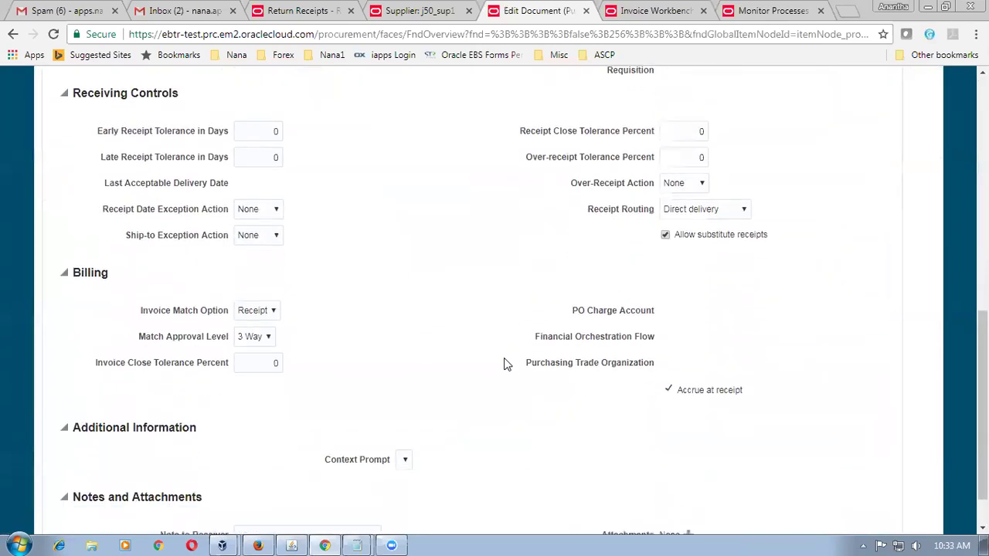
click(264, 313)
click(263, 325)
click(263, 335)
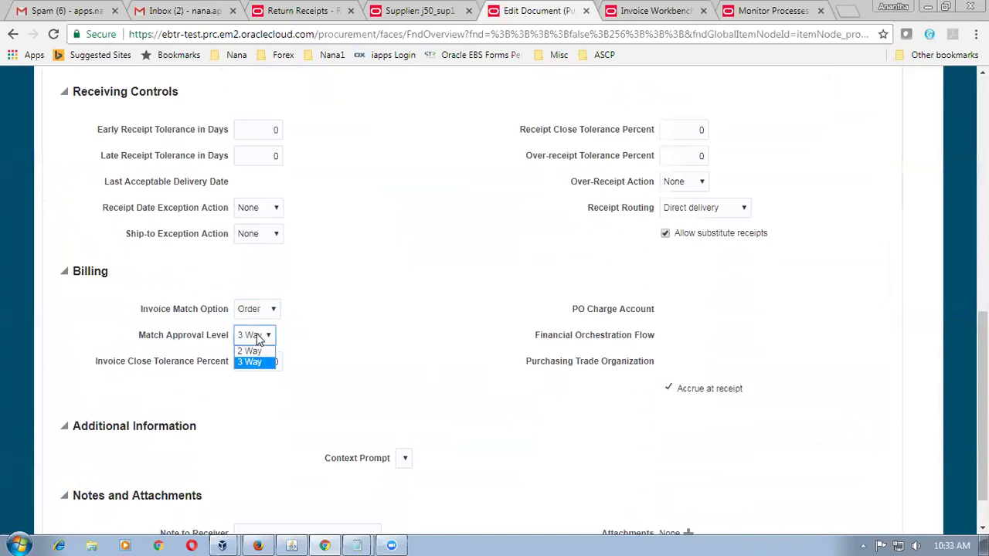
click(256, 348)
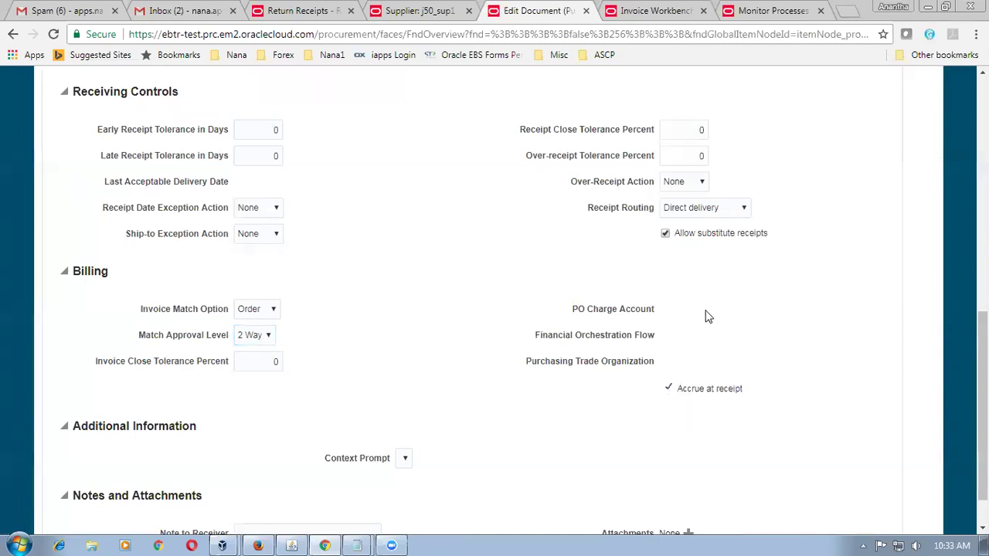
scroll(845, 239, up, 4)
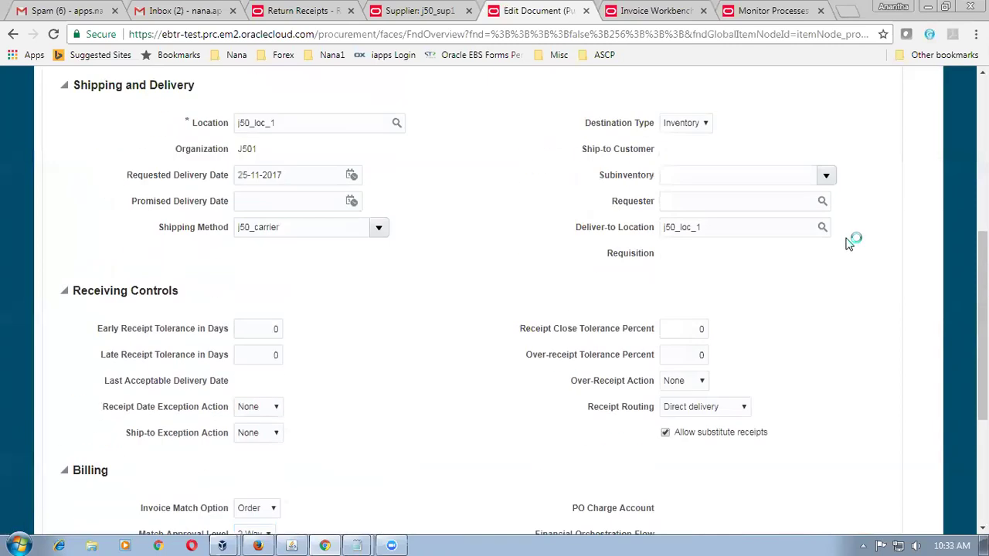
scroll(847, 243, up, 3)
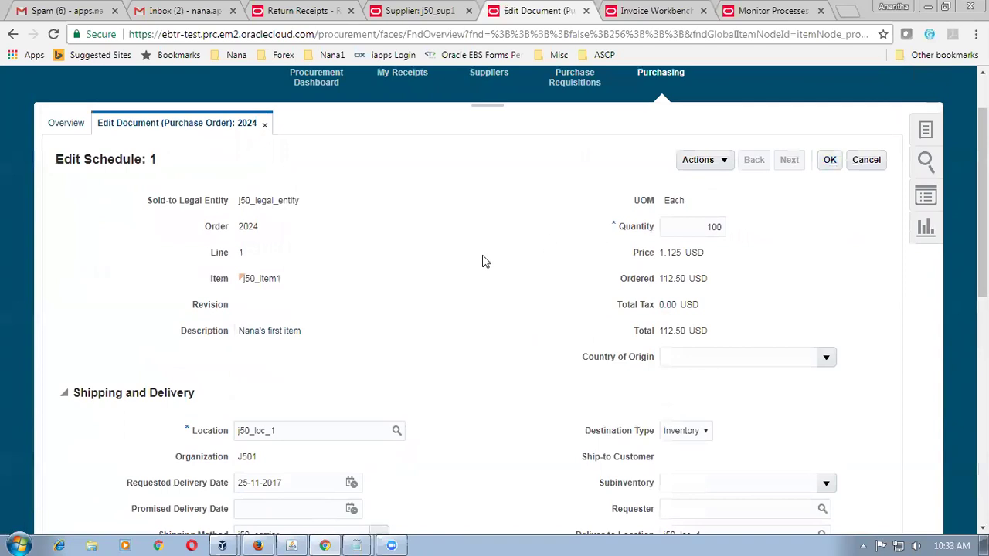
scroll(487, 302, down, 6)
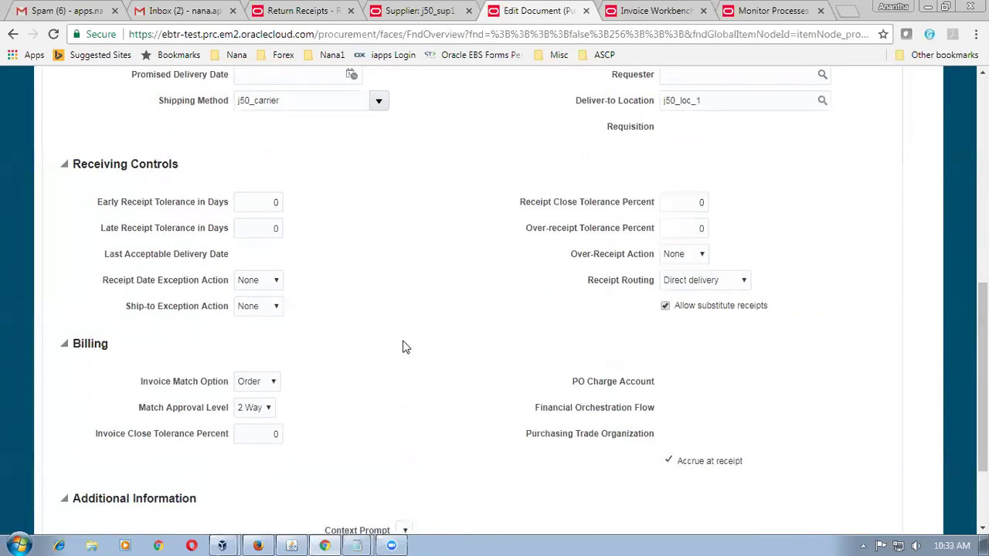
scroll(455, 325, up, 4)
scroll(455, 324, up, 3)
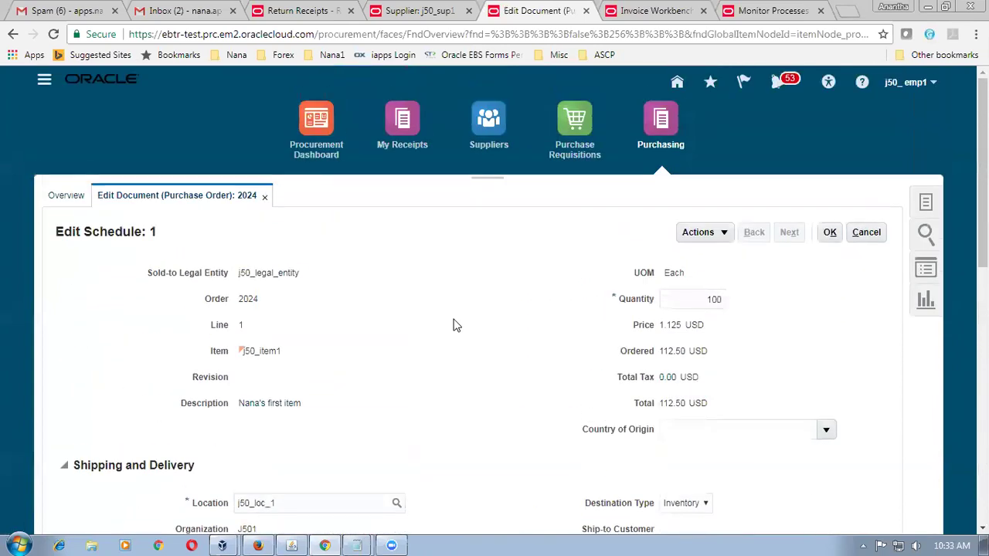
click(829, 232)
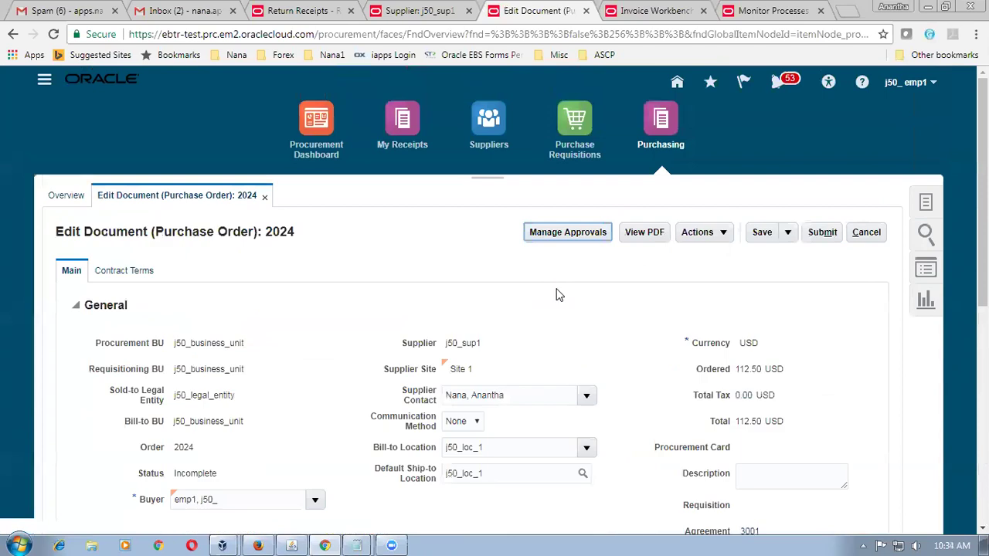
Submit purchase order 2024 for approval and dismiss the confirmation.
scroll(558, 294, down, 7)
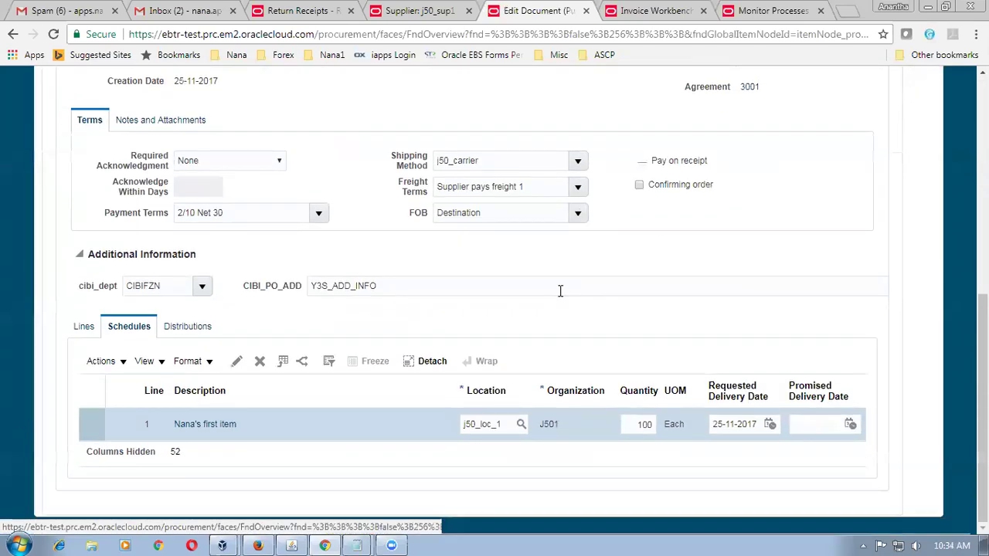
scroll(560, 291, up, 8)
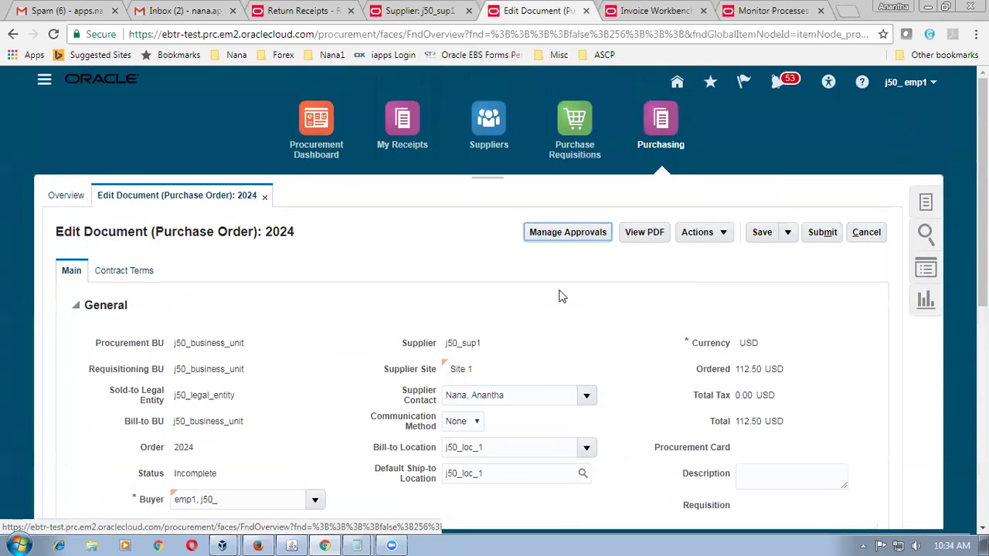
click(826, 233)
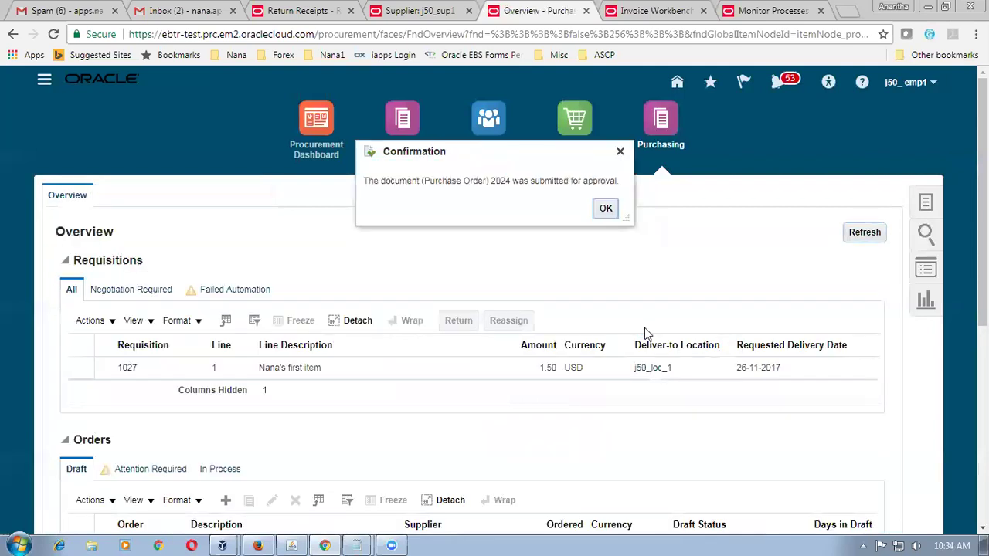
click(605, 210)
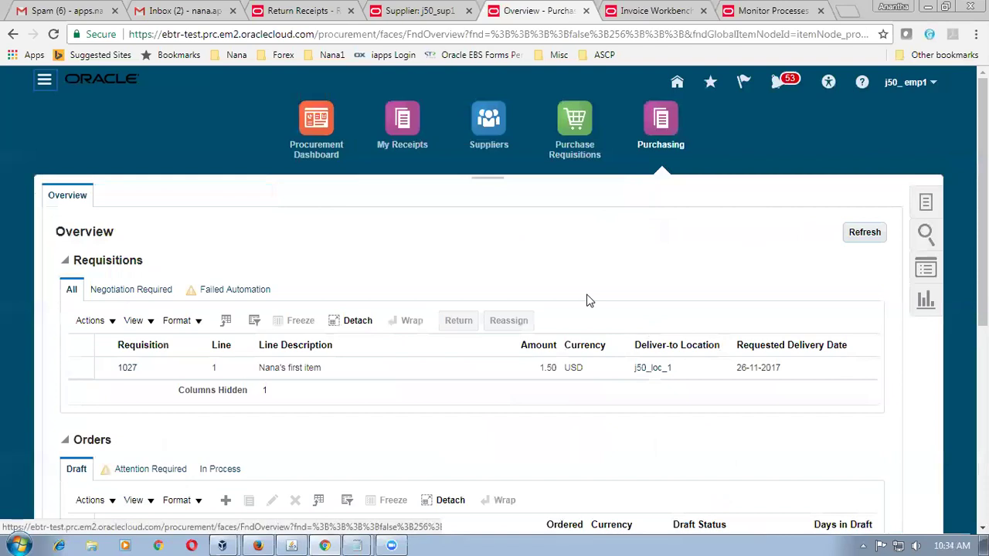
Go to the Payables invoice workbench and start creating a new invoice.
scroll(587, 301, down, 5)
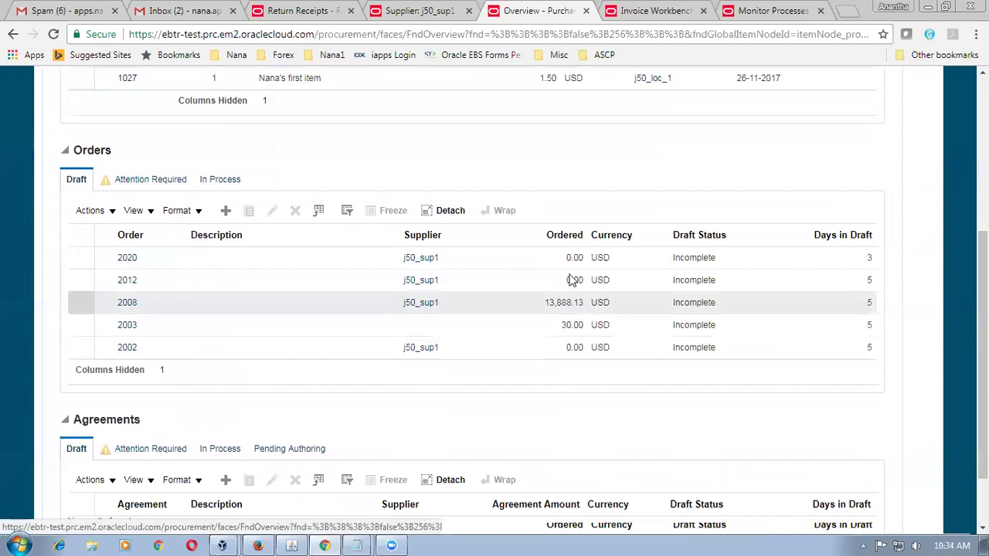
scroll(599, 188, up, 5)
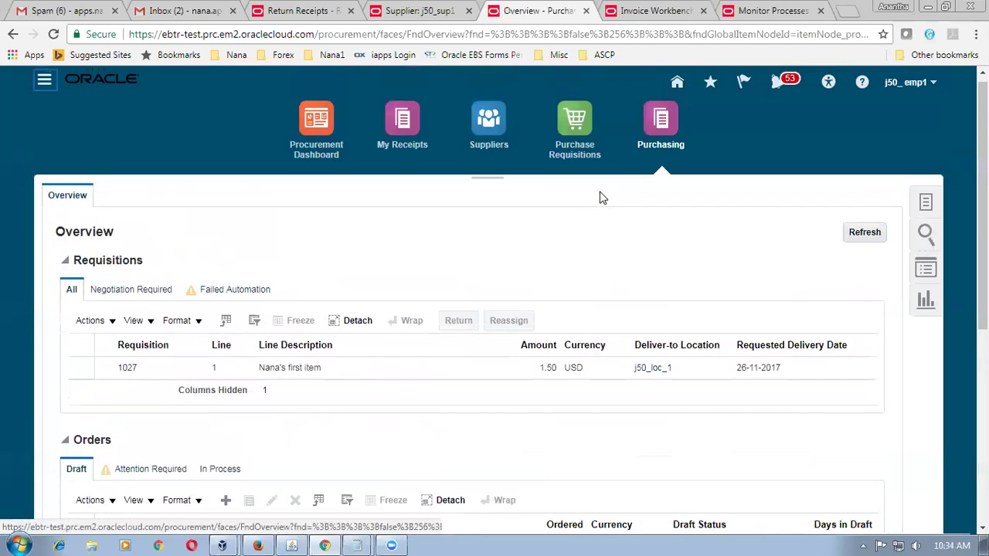
click(672, 12)
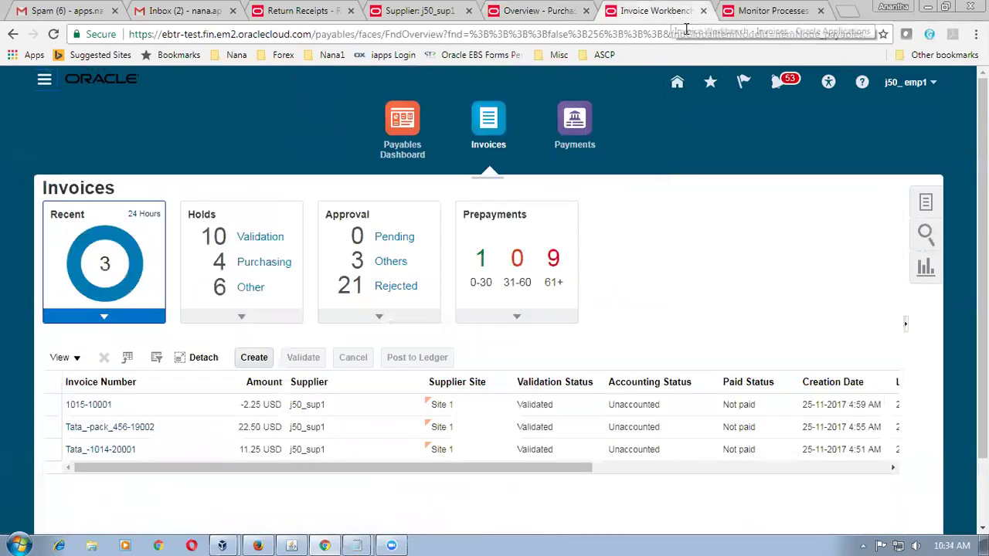
click(259, 362)
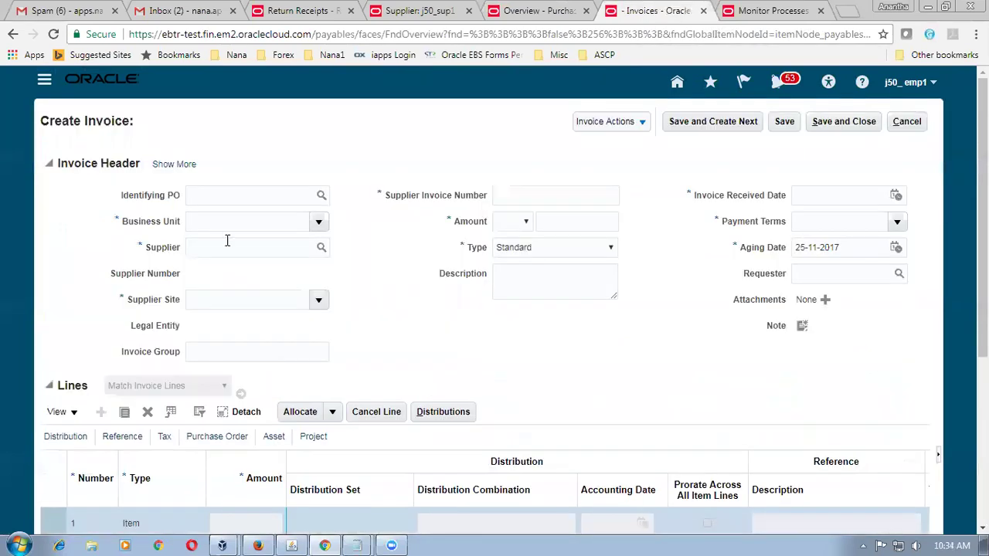
click(228, 199)
text(2024)
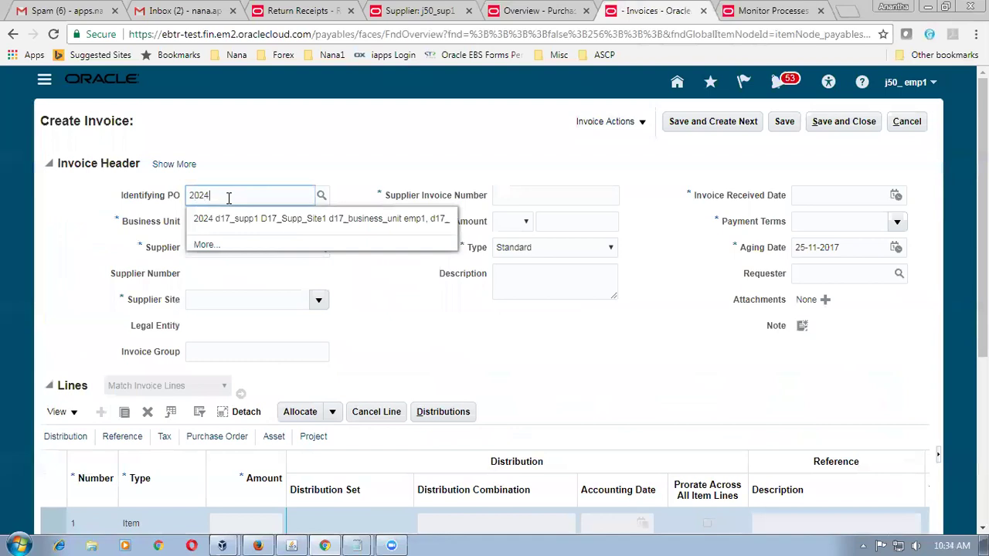
key(BackSpace)
key(BackSpace)
key(BackSpace)
key(BackSpace)
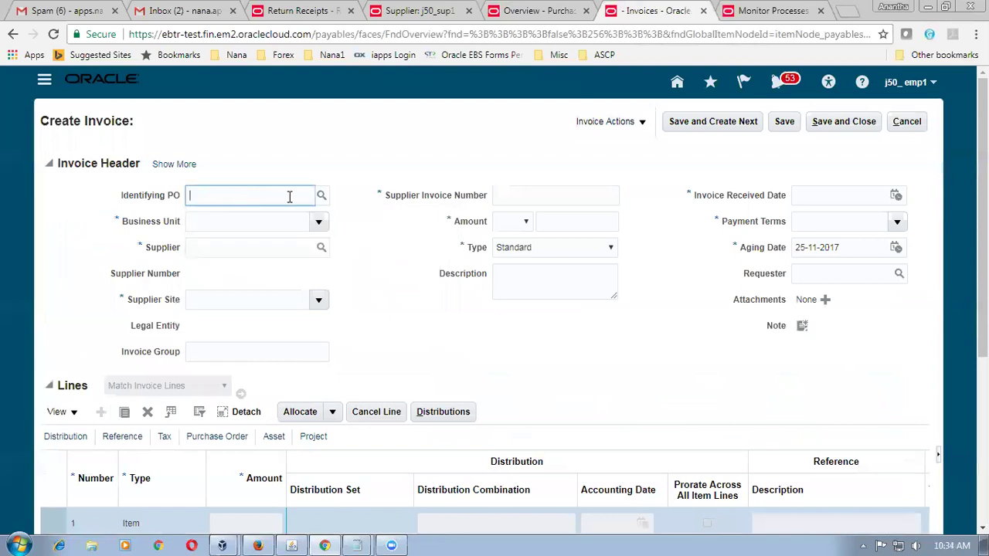
Search for purchase order 2024 and choose the one for supplier j50_sup1, Site 1, as the invoice's Identifying PO.
click(323, 197)
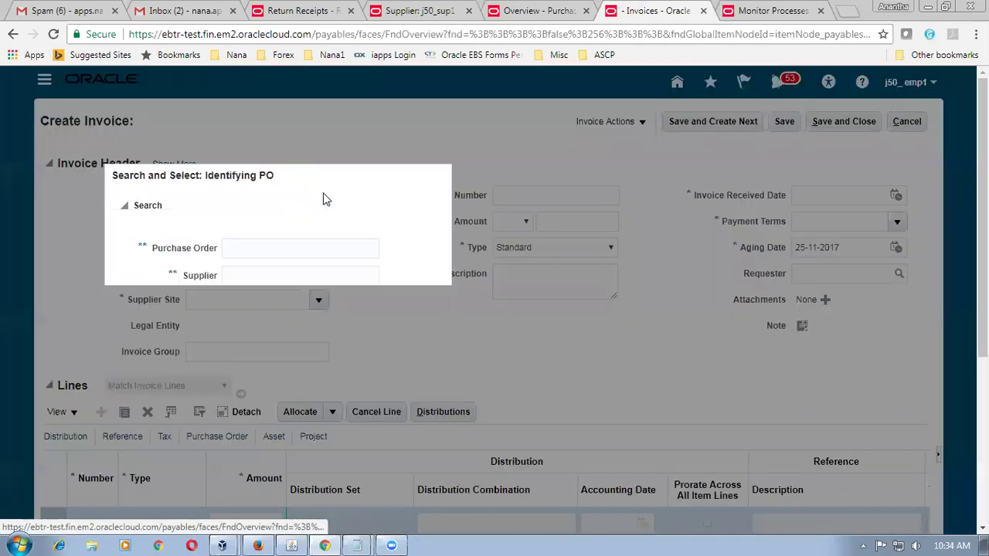
text(2024)
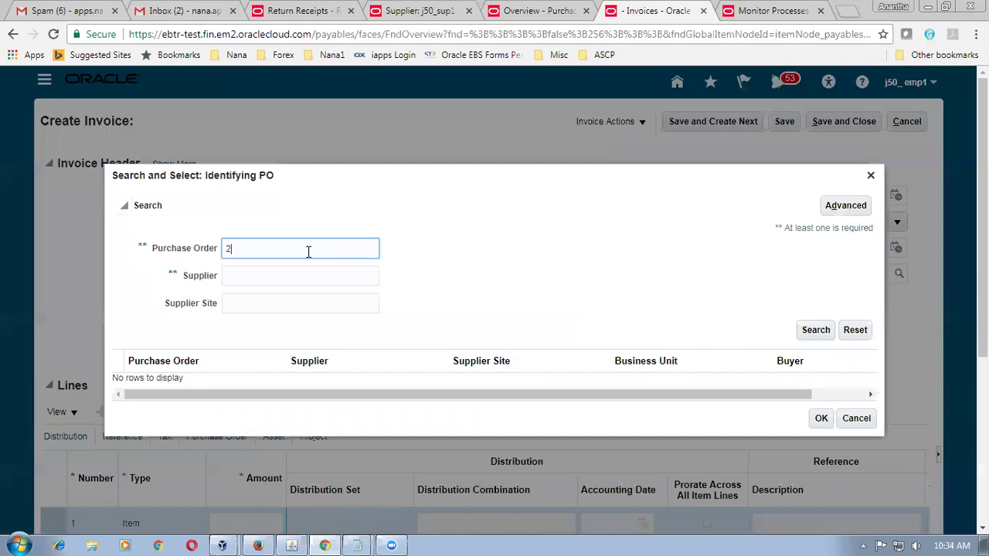
click(816, 332)
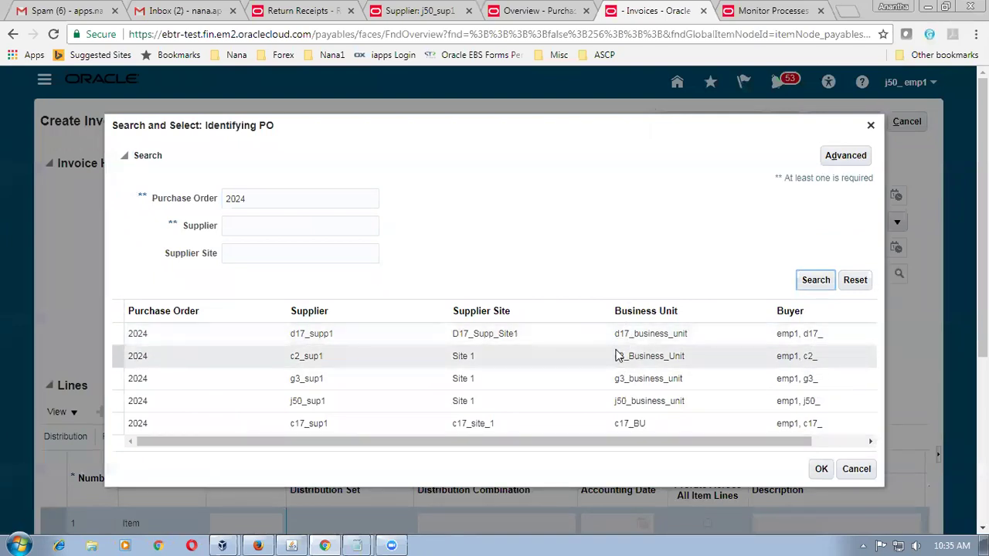
click(559, 407)
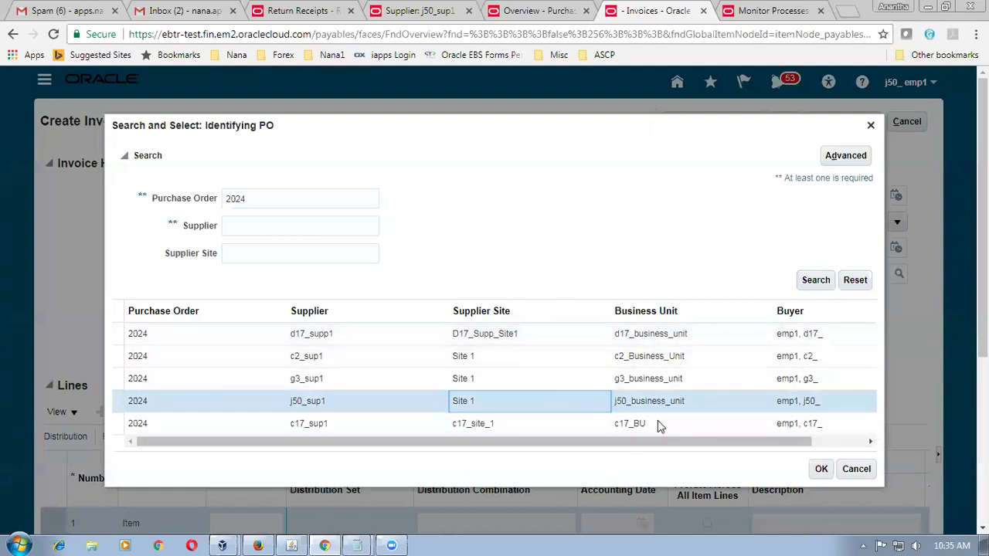
click(120, 401)
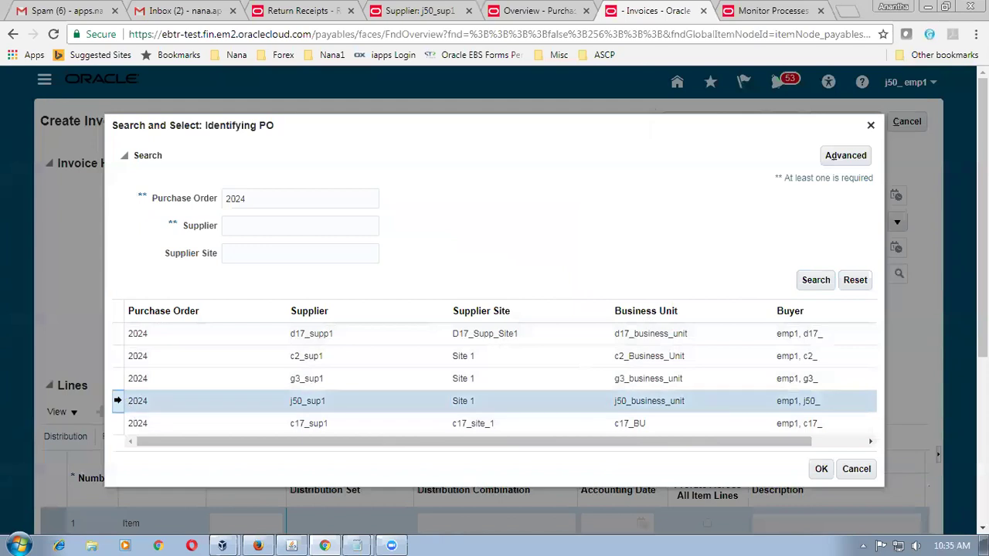
click(818, 468)
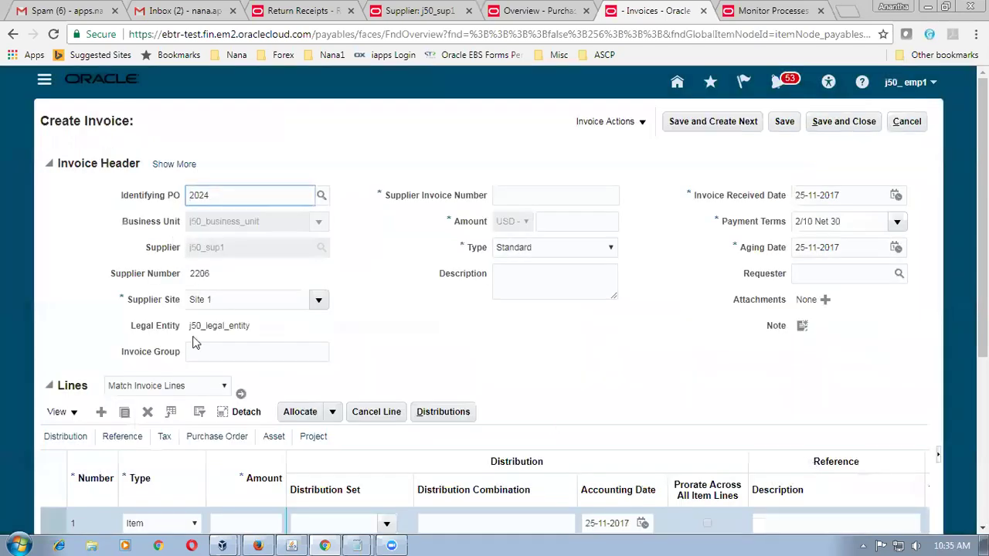
Set the Supplier Invoice Number to 1001 and the invoice amount to 25.00.
click(502, 197)
text(1001)
key(Tab)
text(25)
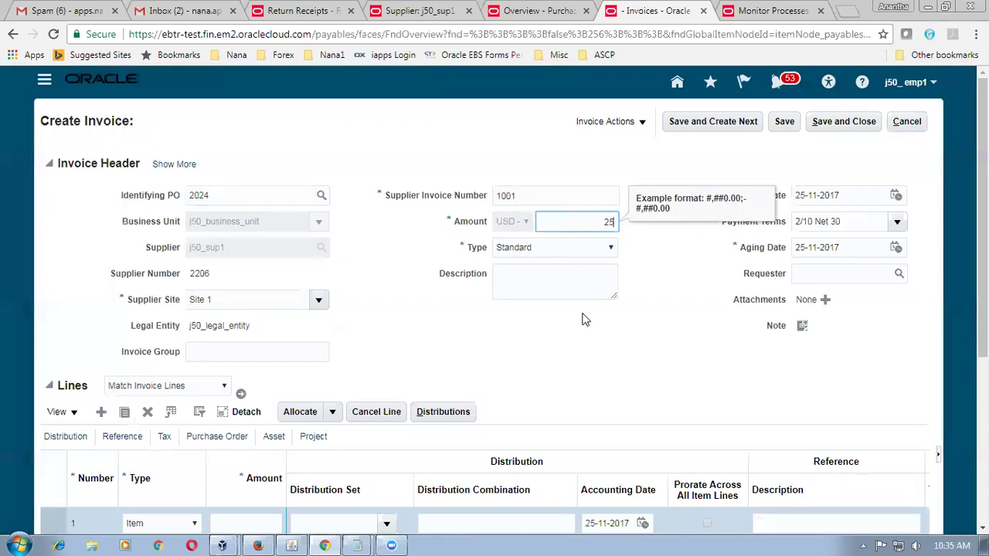
click(584, 321)
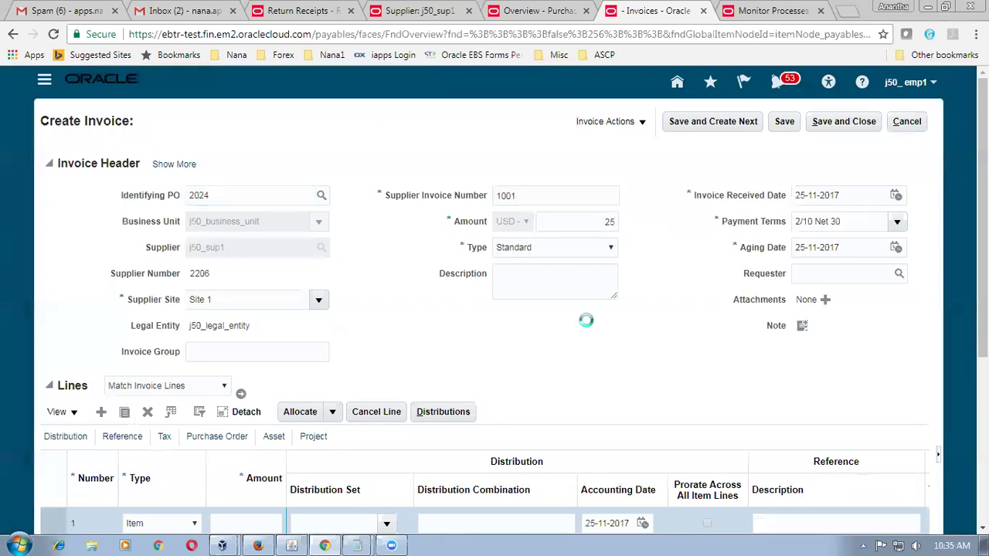
click(580, 225)
click(644, 293)
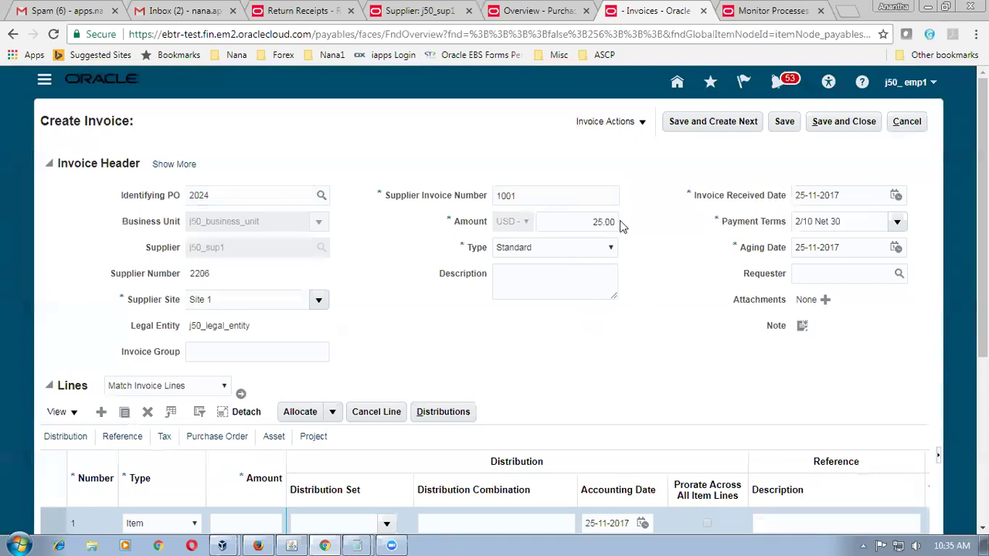
click(241, 395)
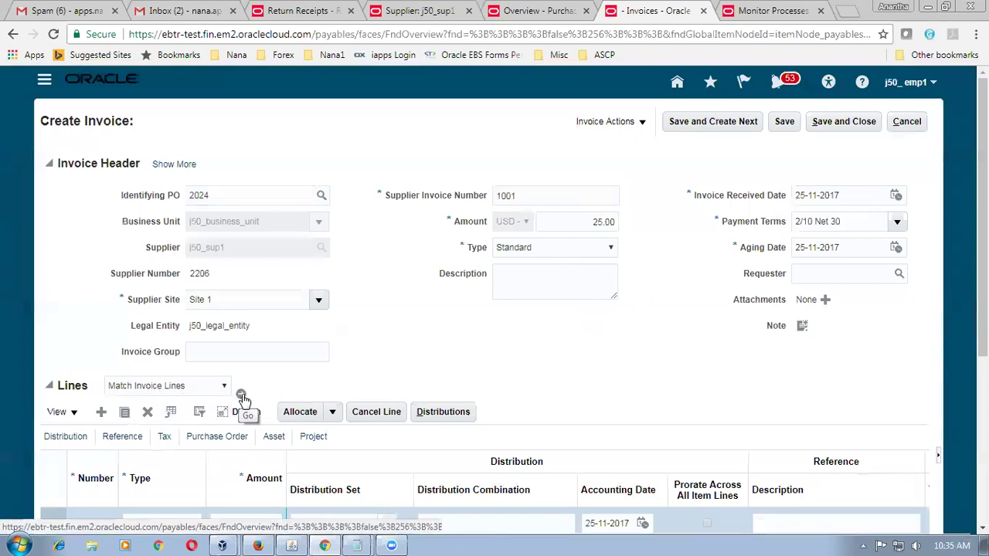
Switch to Oracle E-Business Suite and change the responsibility to Payables, Vision Operations (USA).
click(293, 544)
click(545, 70)
click(241, 241)
double_click(240, 241)
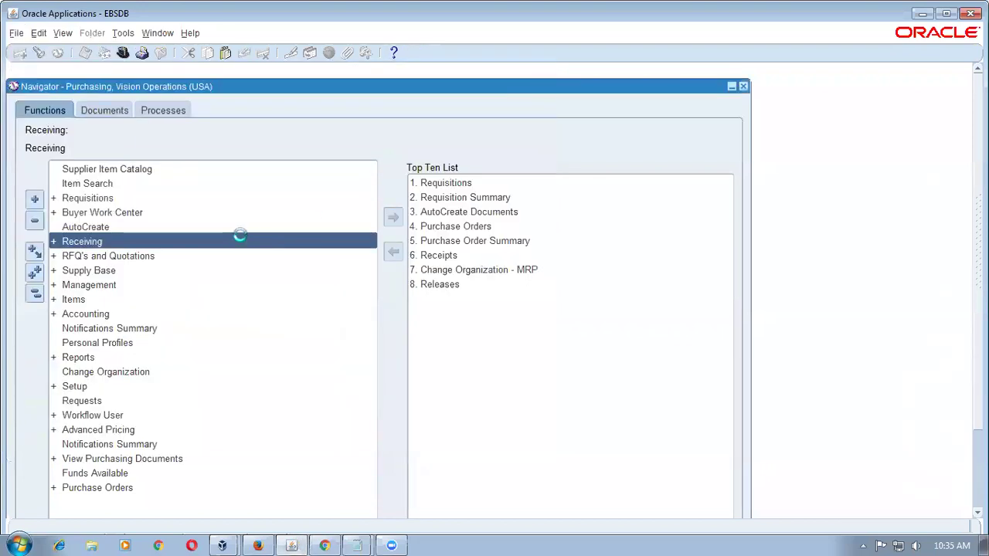
text(p%)
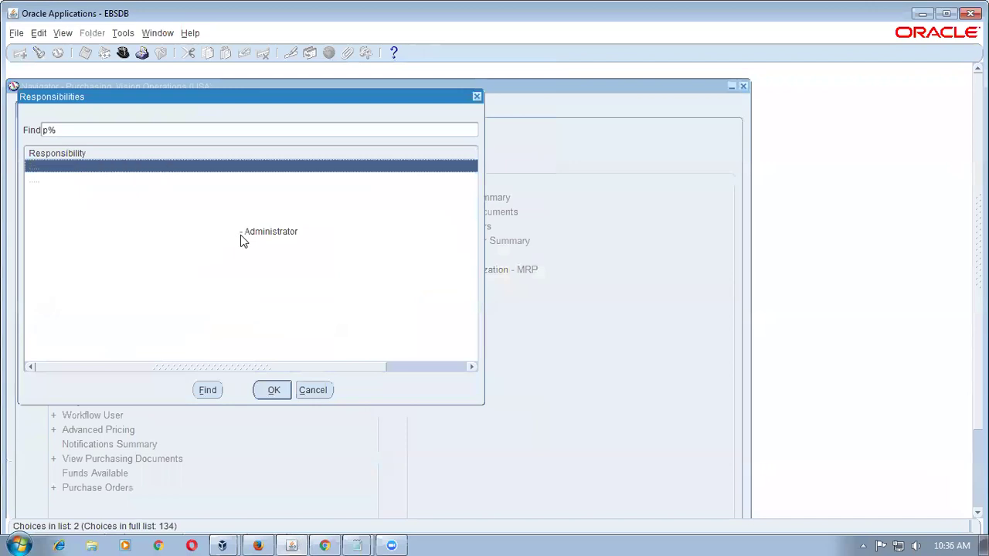
key(Return)
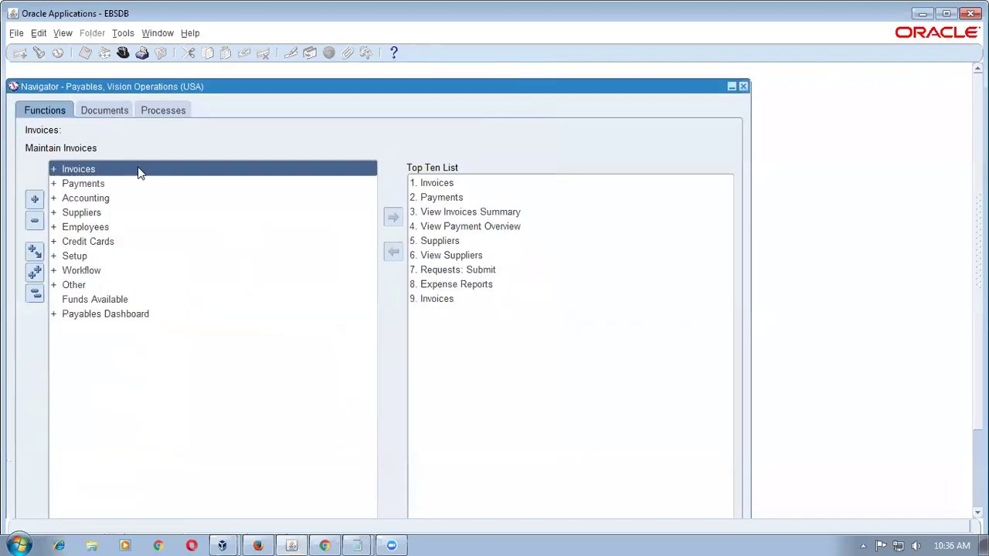
Open the Invoices entry form and list all purchase orders available for the PO Number field.
double_click(138, 169)
double_click(132, 190)
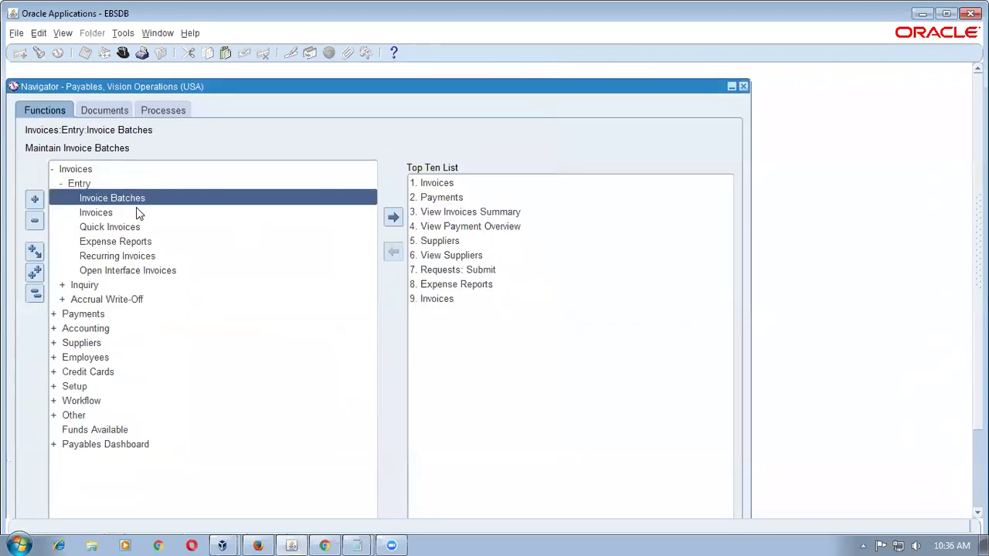
double_click(136, 213)
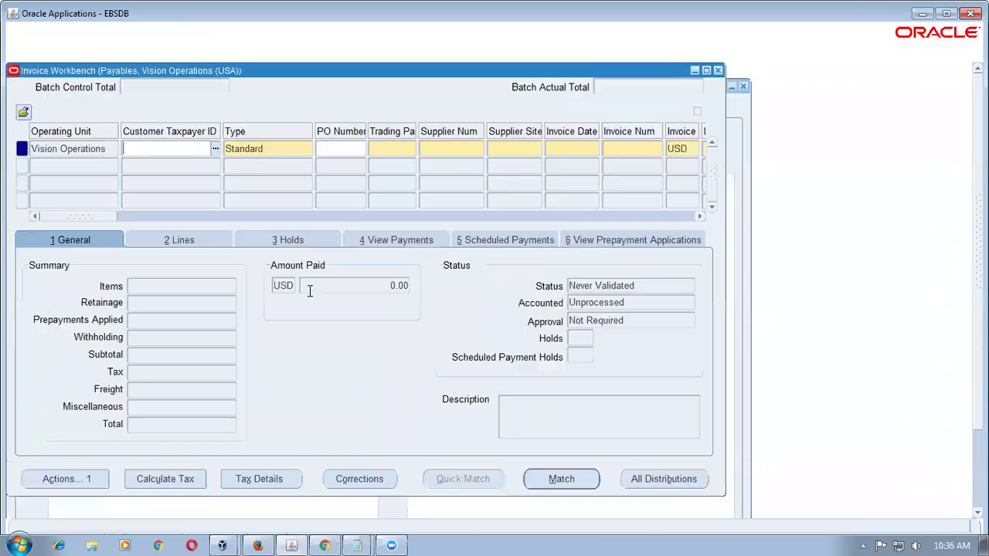
click(346, 148)
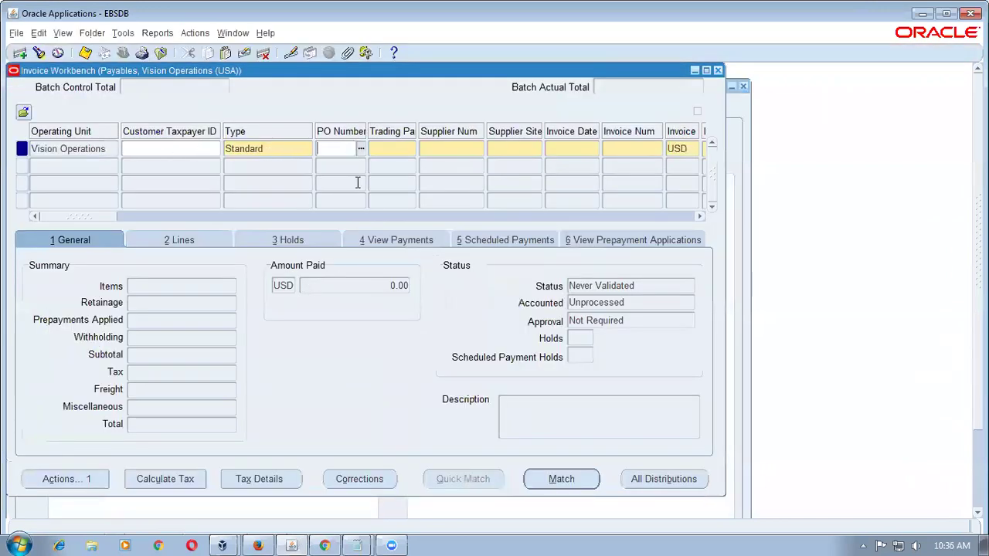
text(%)
key(Tab)
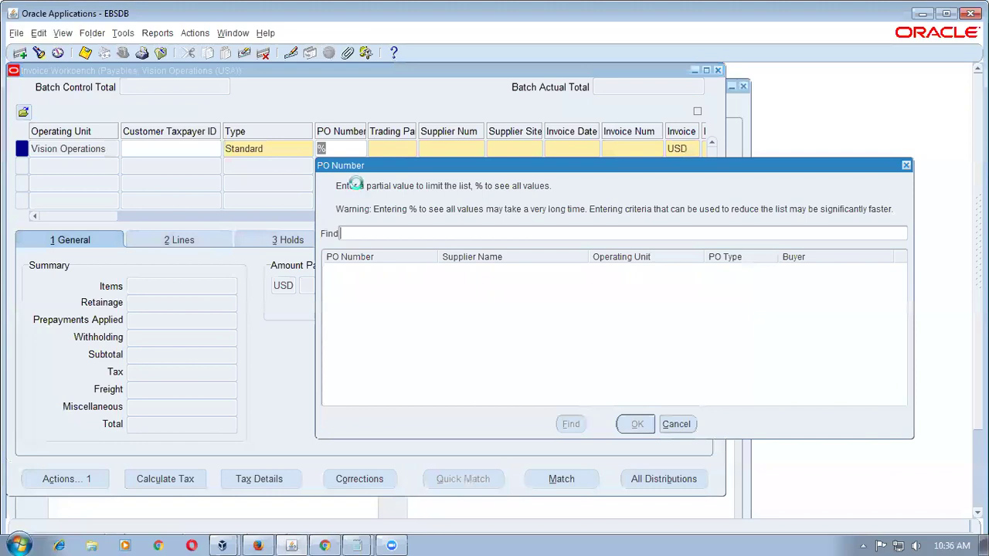
text(%)
key(Return)
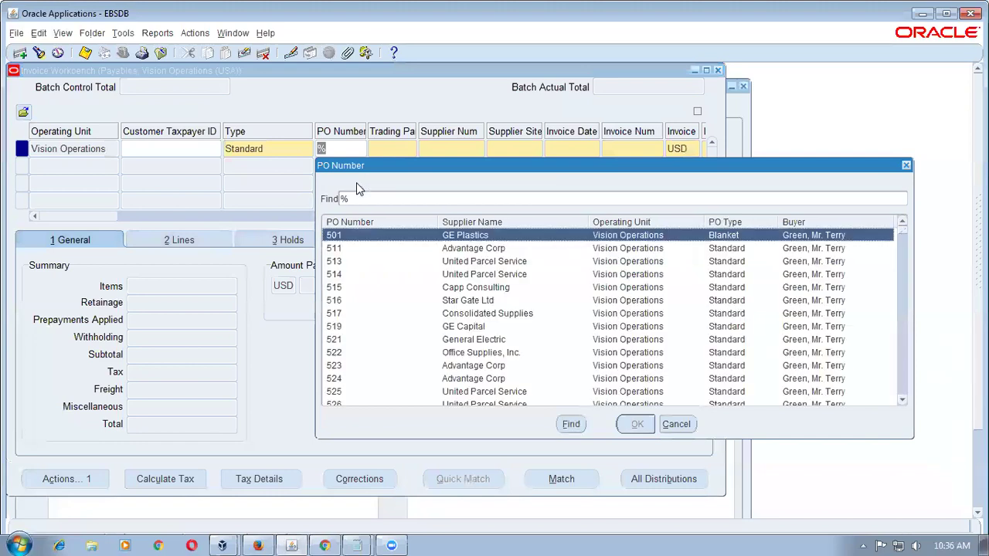
key(Return)
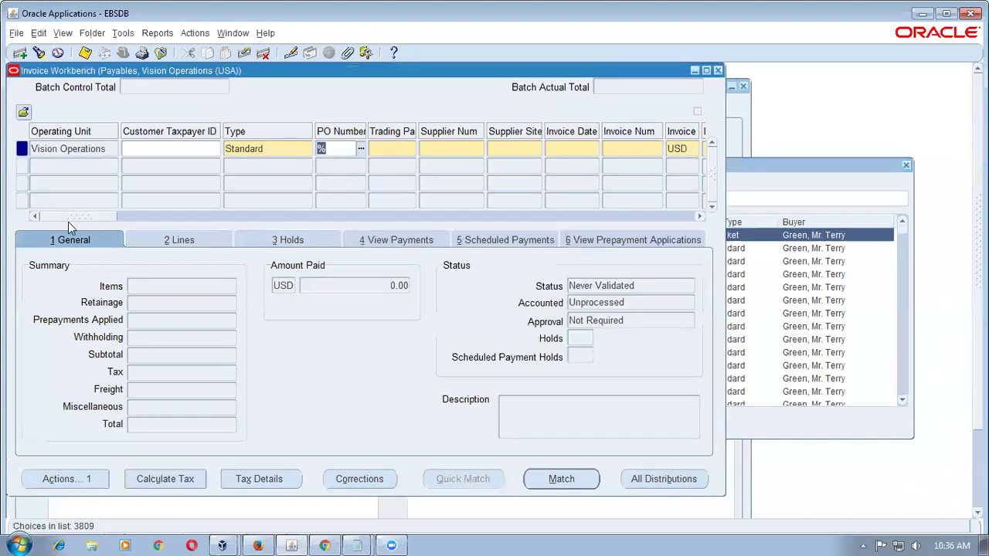
Examine the Match Action choices on the invoice row, keeping Purchase Order selected, and close the Invoice Workbench.
drag(70, 219, 272, 234)
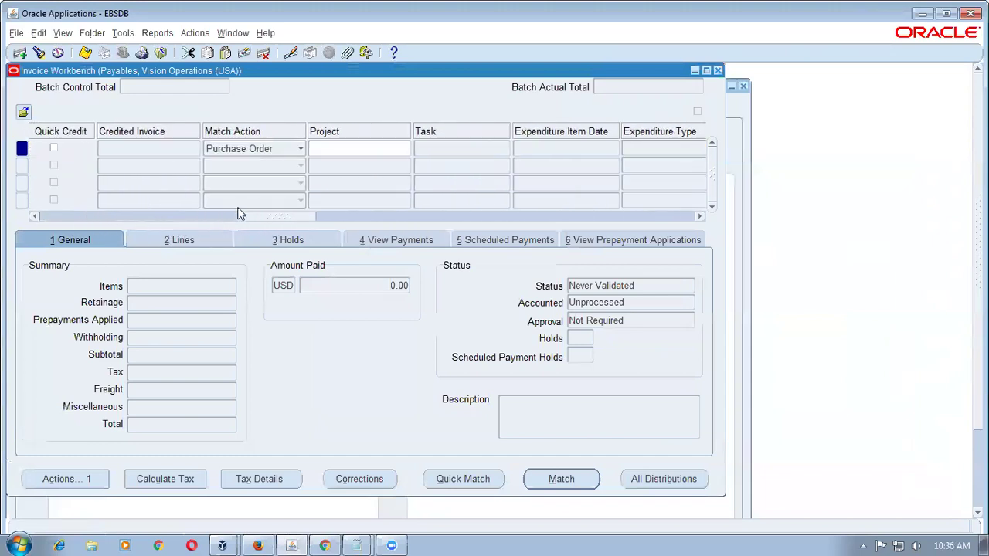
click(232, 153)
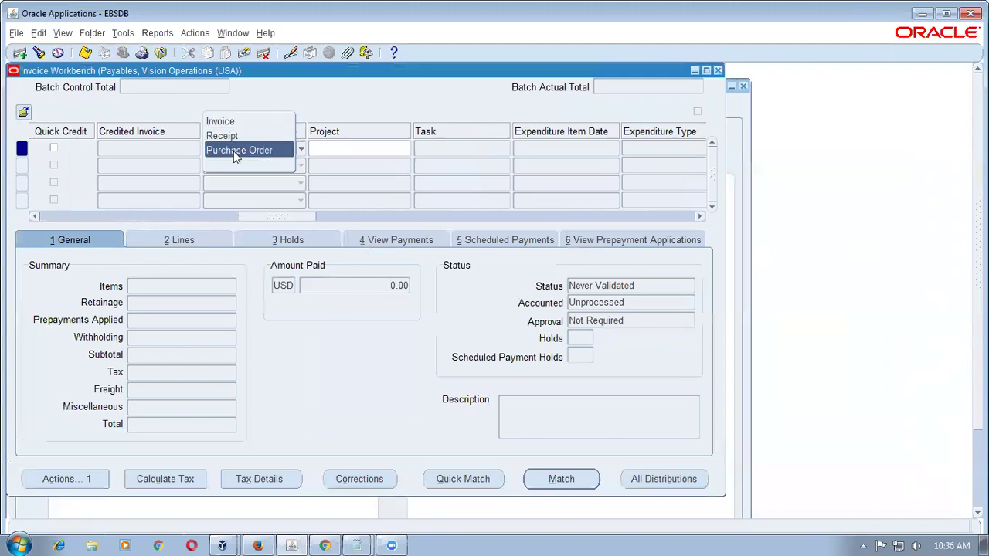
click(234, 152)
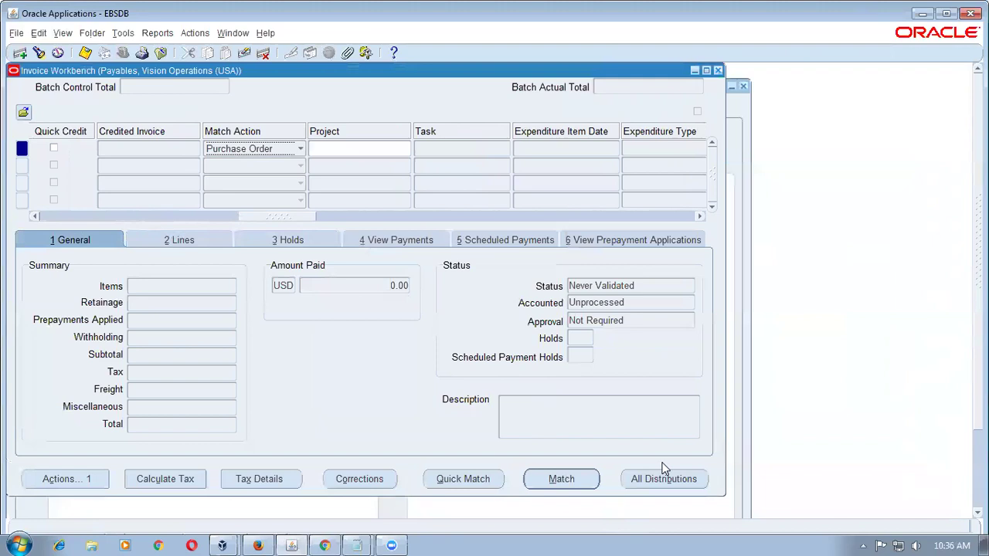
click(269, 149)
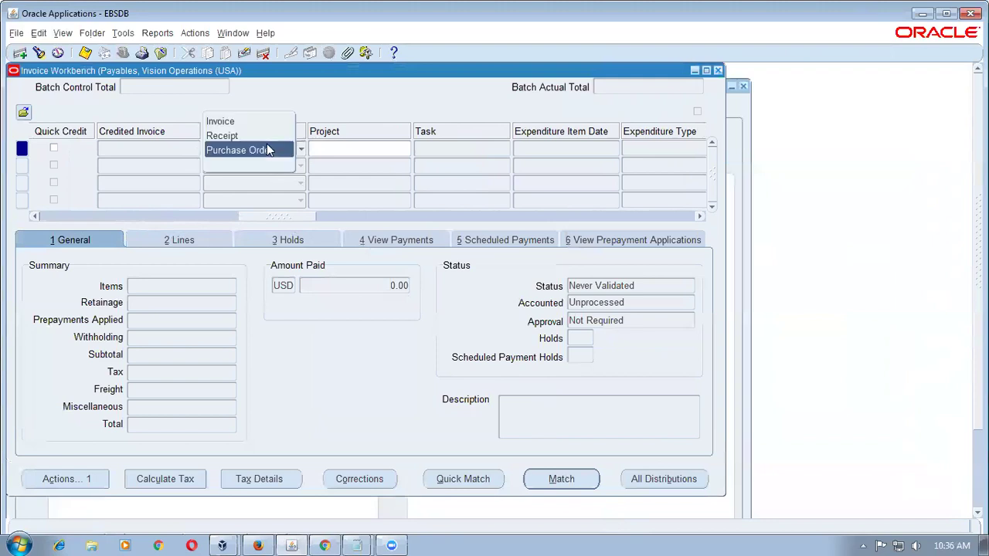
click(334, 109)
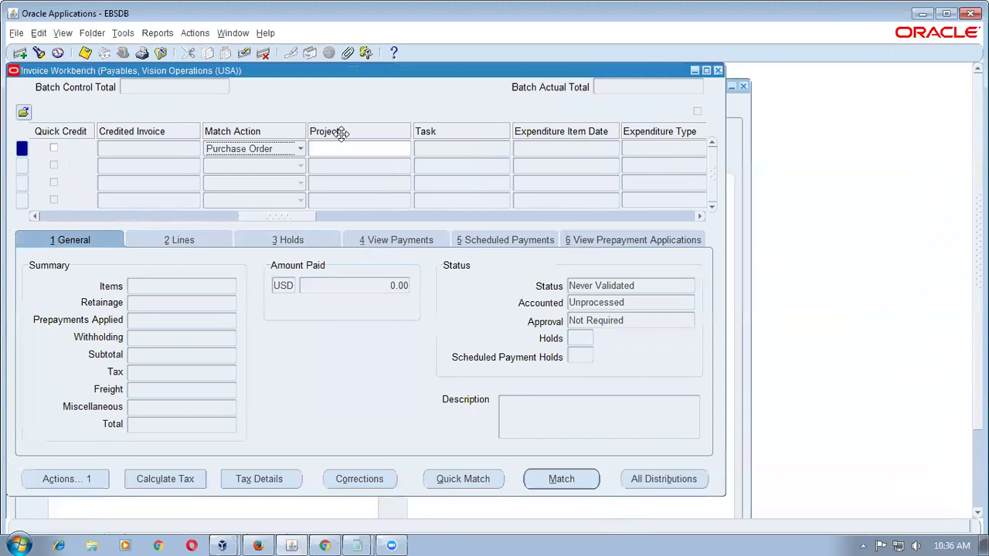
click(717, 71)
click(507, 330)
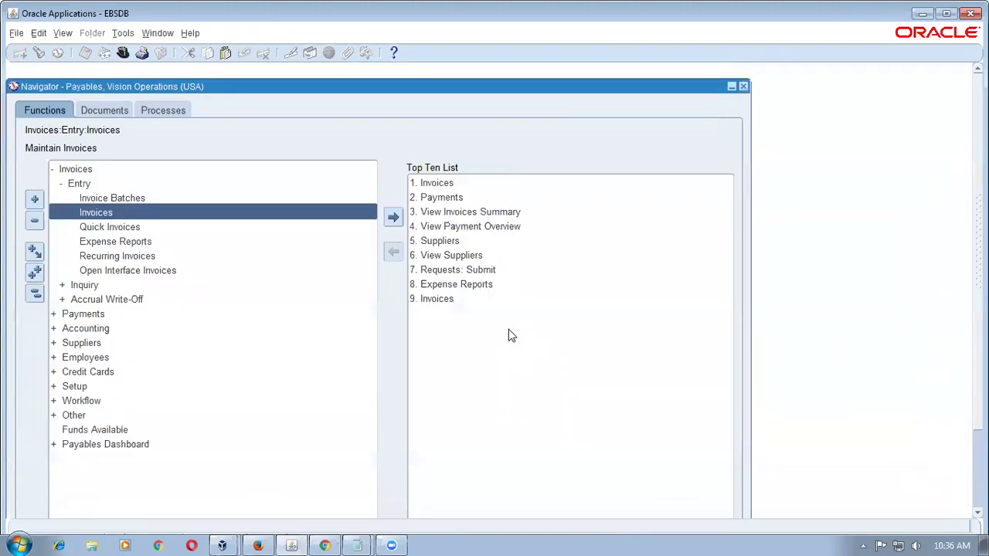
Switch to Chrome and match the invoice to purchase order 2024, line 1, schedule 1, with a quantity of 25.
key(alt+Tab)
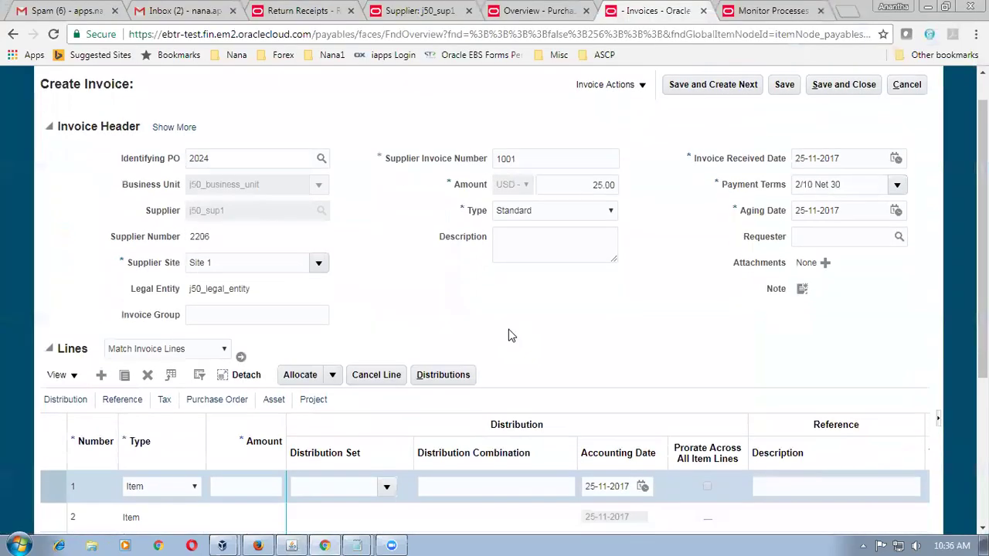
scroll(508, 332, down, 1)
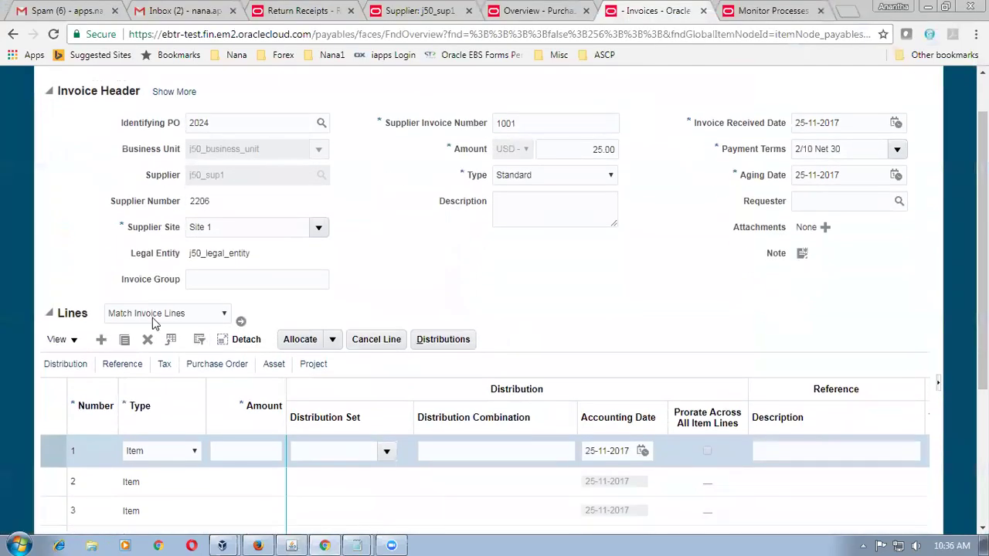
click(241, 322)
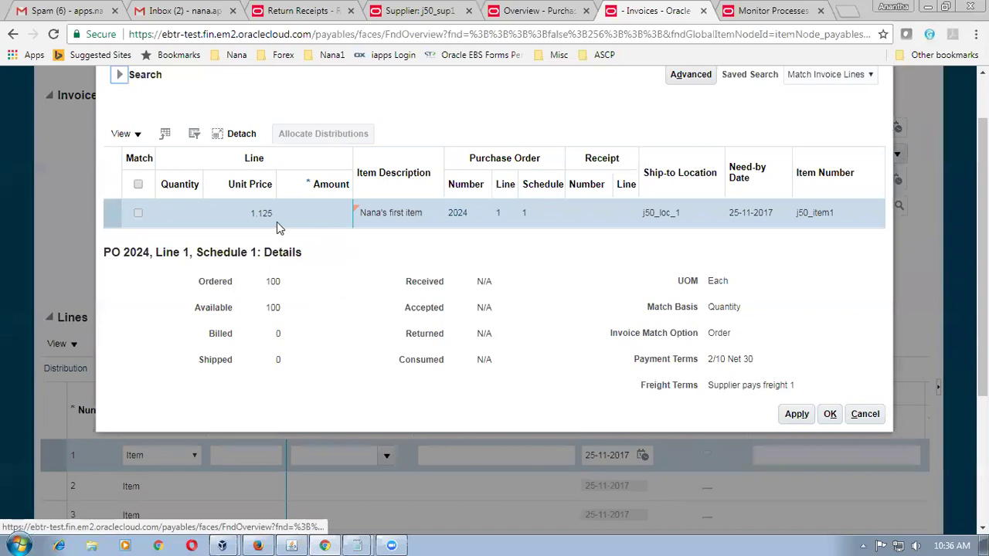
click(138, 214)
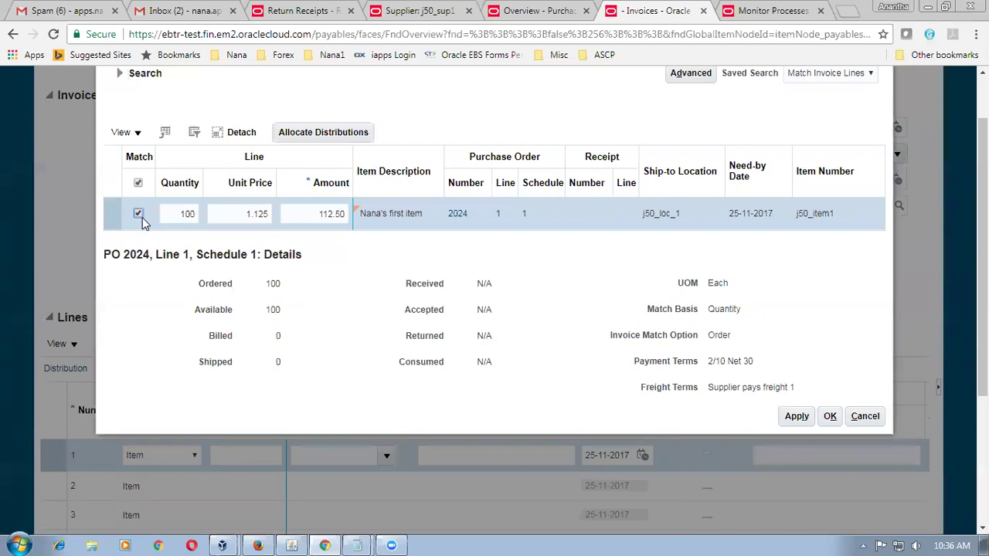
double_click(190, 214)
text(25)
key(Tab)
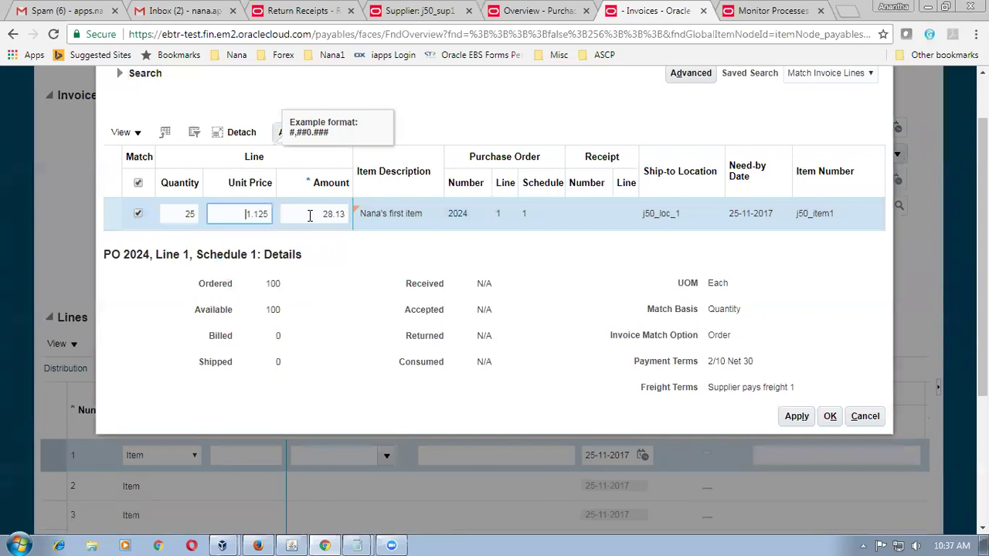
Check the quantity available on the schedule, apply the match to the invoice lines and save the invoice.
double_click(267, 311)
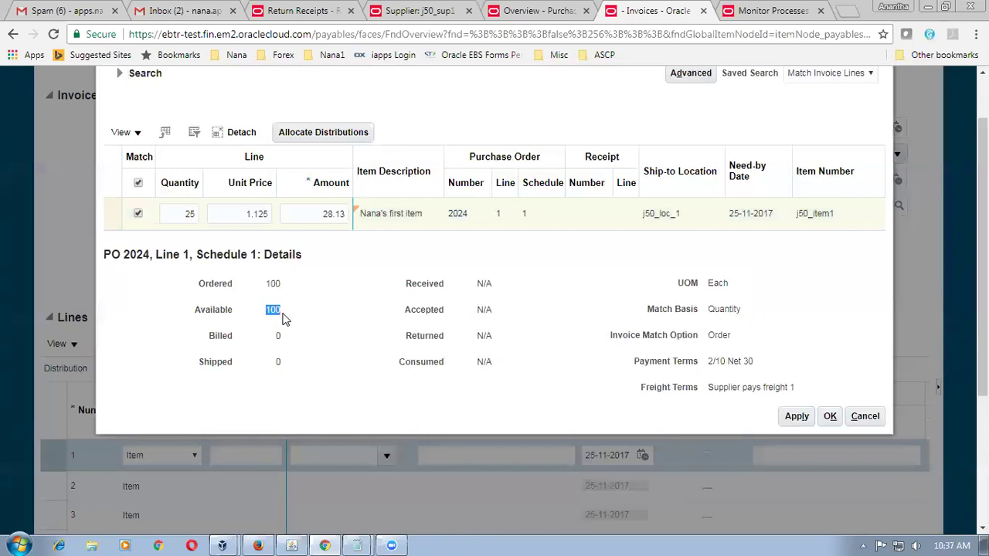
click(476, 285)
drag(267, 311, 281, 311)
click(793, 417)
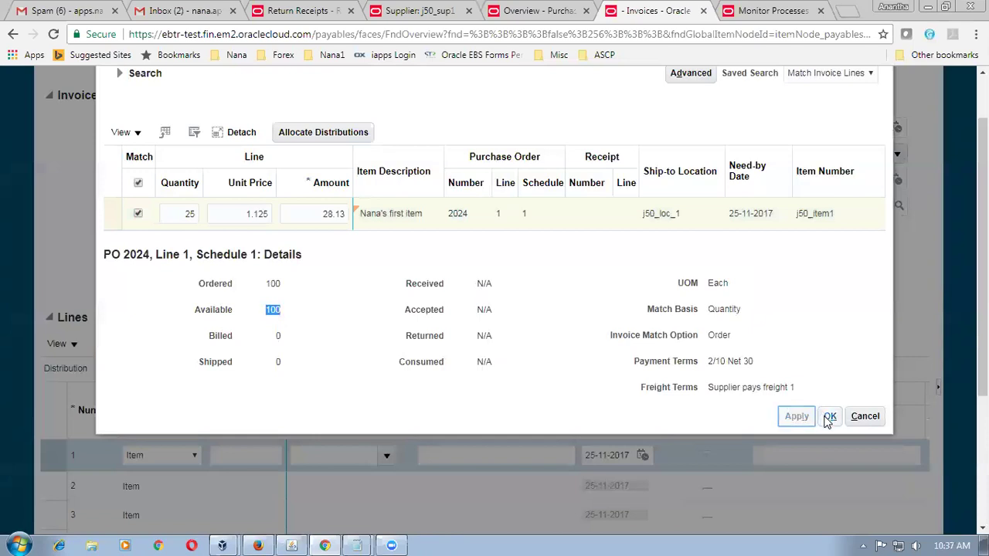
click(829, 415)
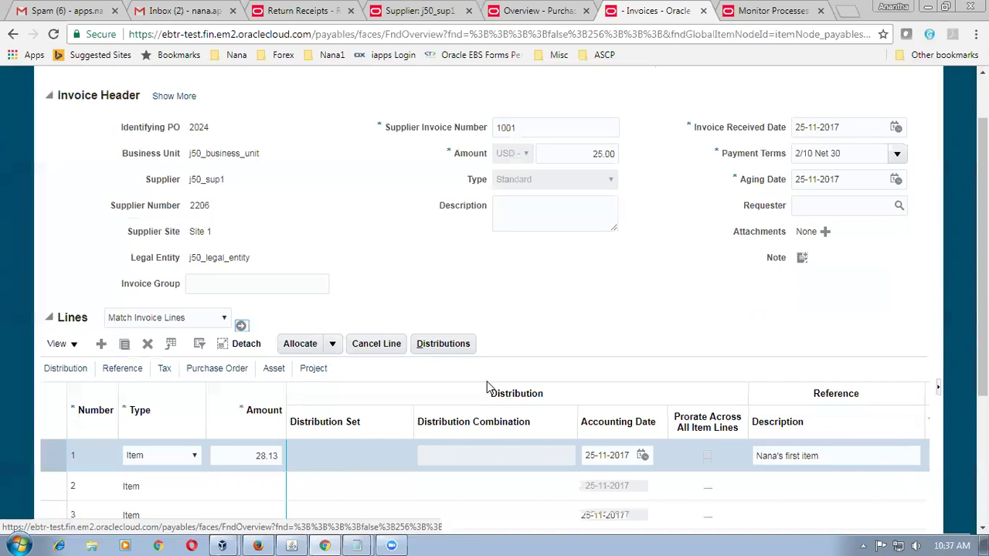
scroll(491, 386, up, 2)
click(784, 124)
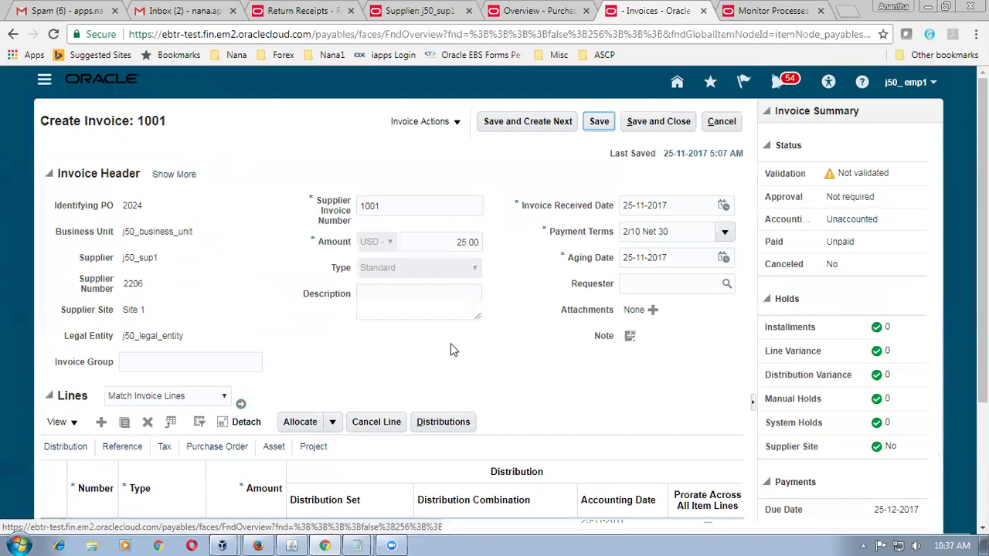
Validate the saved invoice 1001.
scroll(451, 349, down, 2)
scroll(581, 309, up, 2)
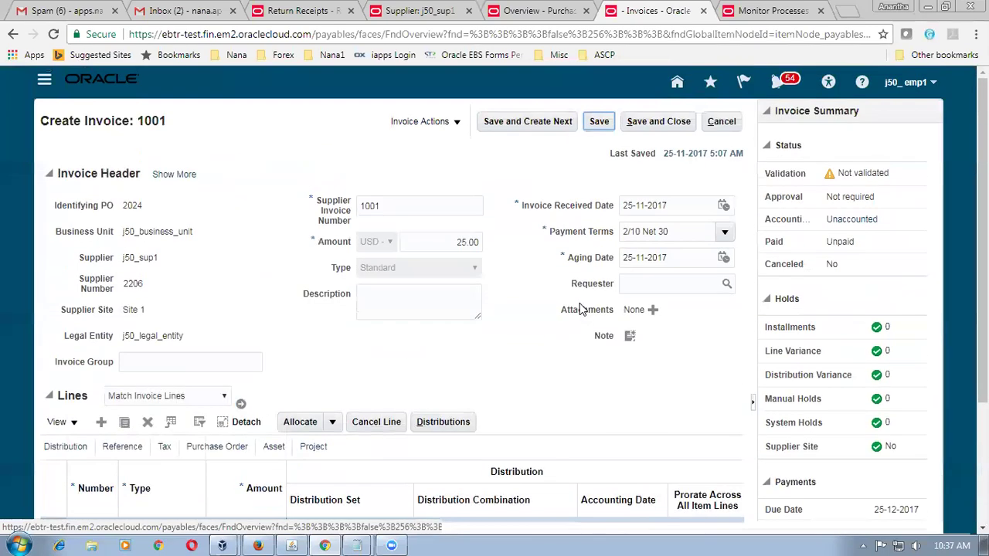
click(424, 122)
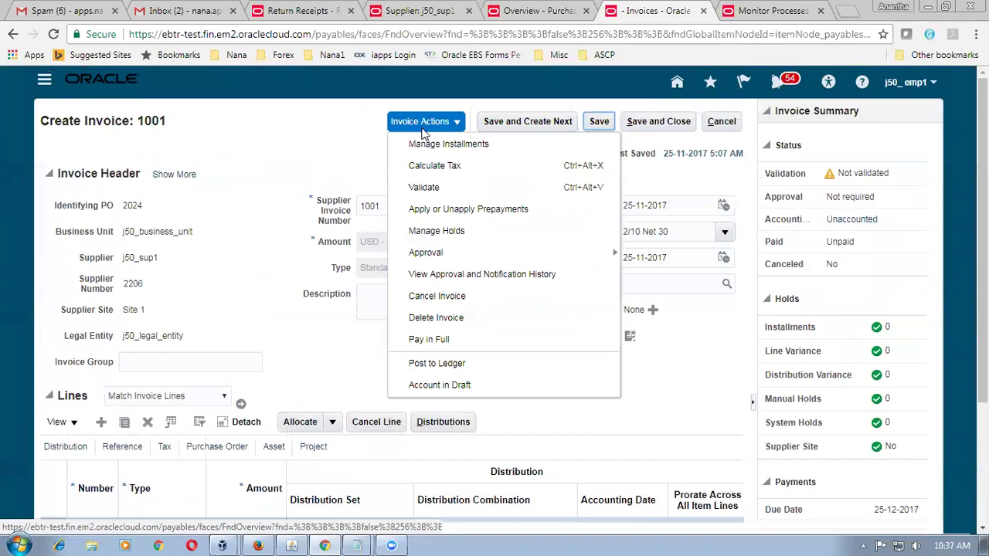
click(425, 187)
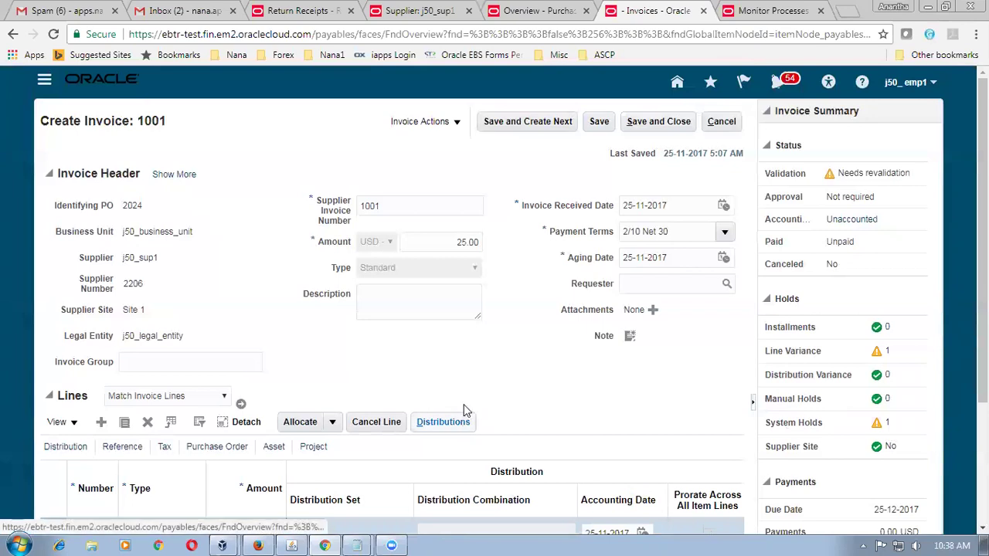
Set the invoice header amount to 28.13, then save and revalidate the invoice.
scroll(313, 475, down, 1)
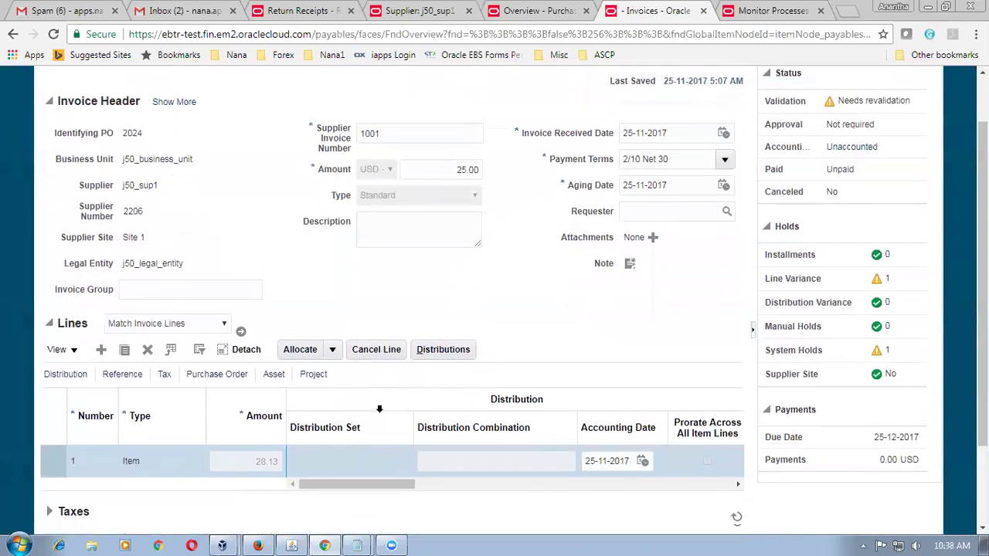
drag(454, 169, 499, 176)
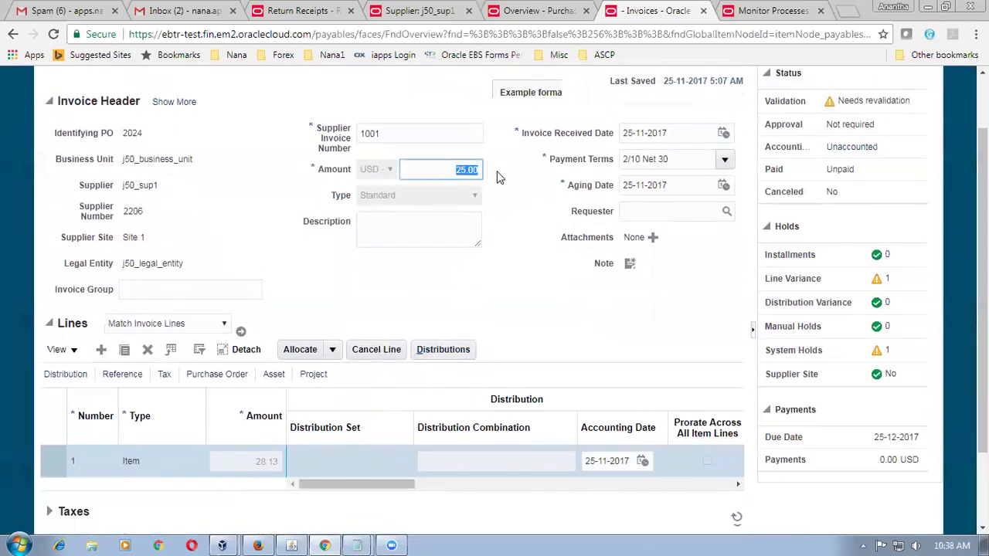
text(28.13)
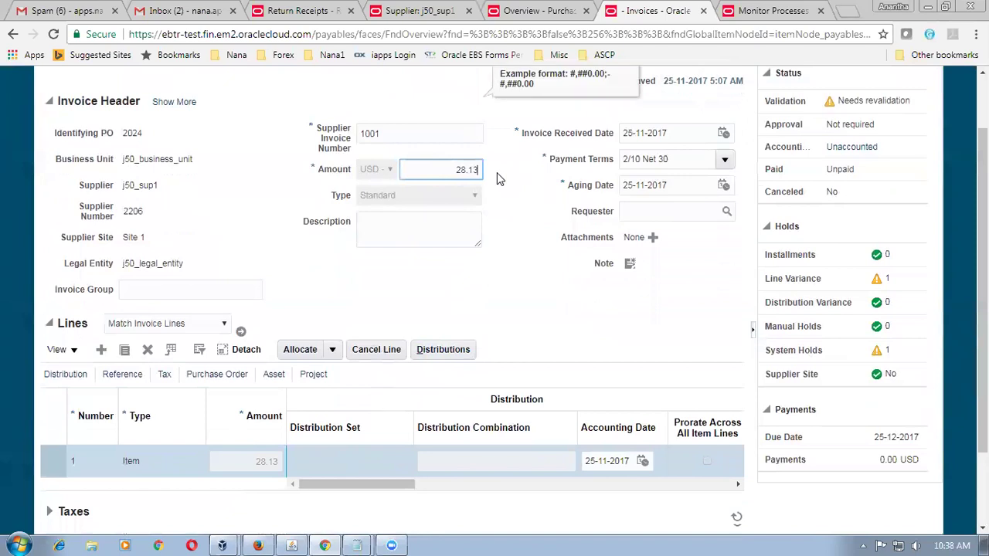
key(Tab)
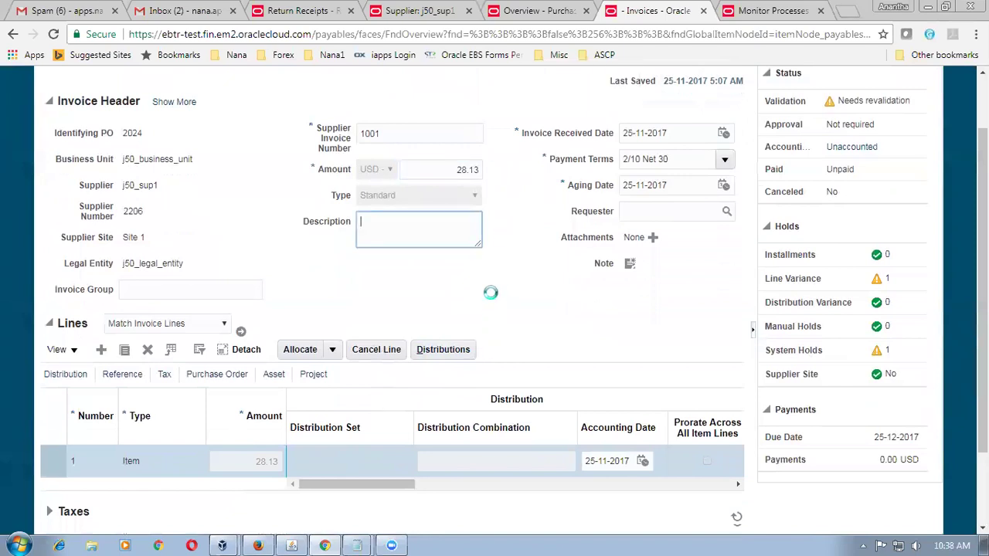
click(494, 298)
scroll(499, 304, up, 2)
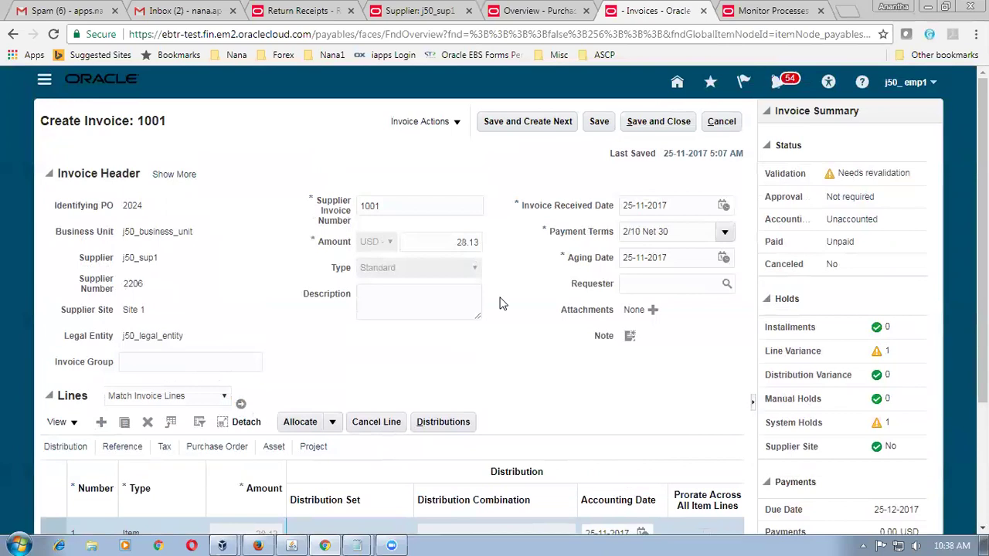
click(597, 124)
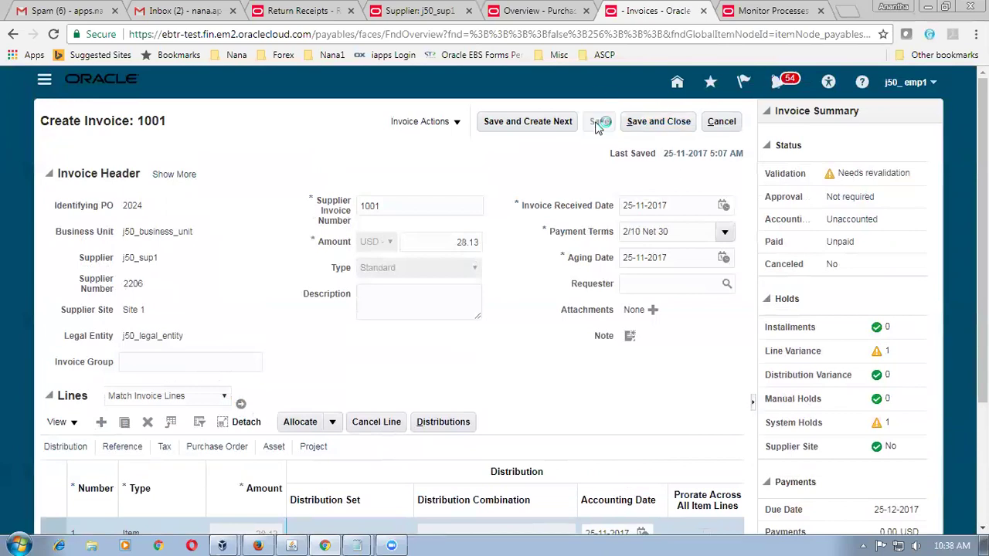
click(432, 122)
click(423, 190)
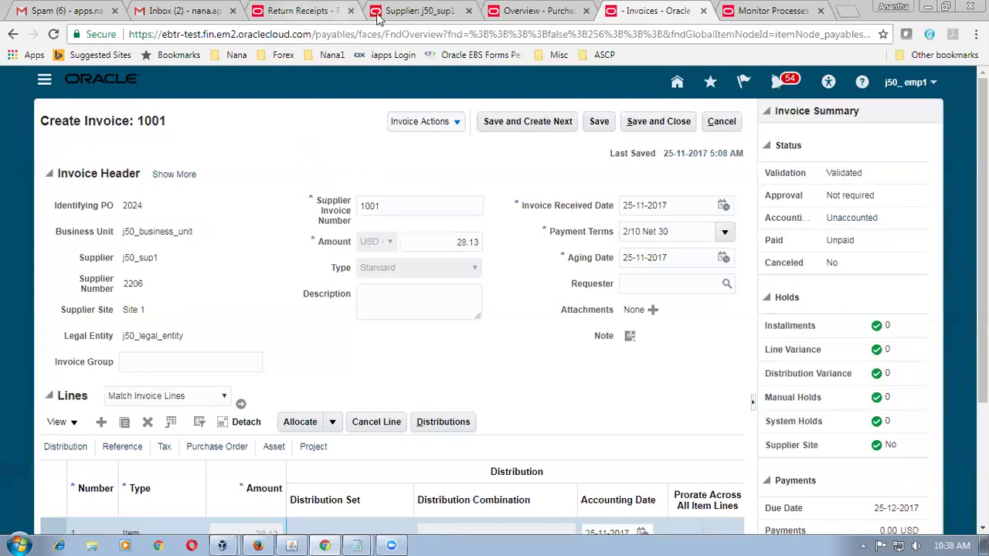
Go to Manage Orders in Purchasing and search for purchase order 2024.
click(547, 11)
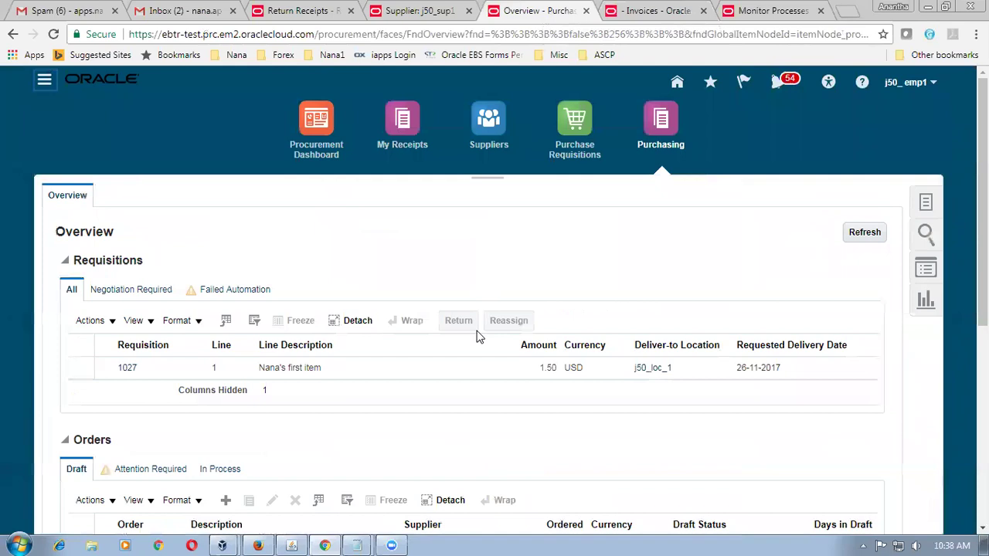
click(926, 204)
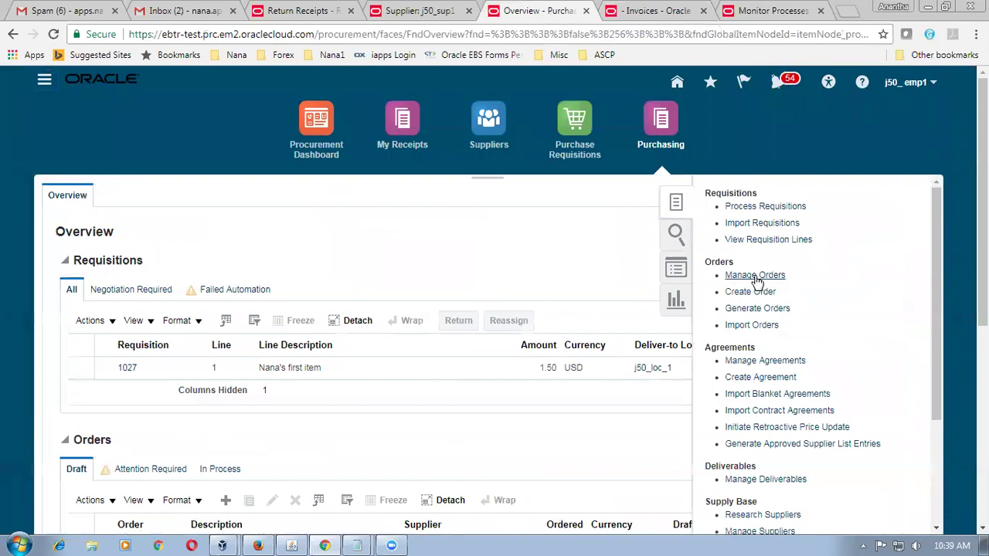
click(755, 278)
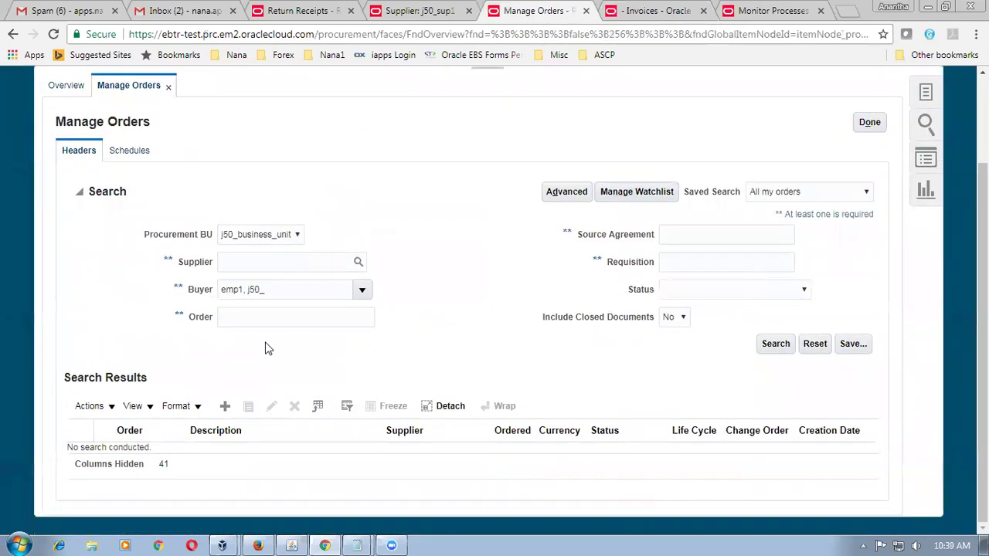
click(260, 316)
text(024)
key(Tab)
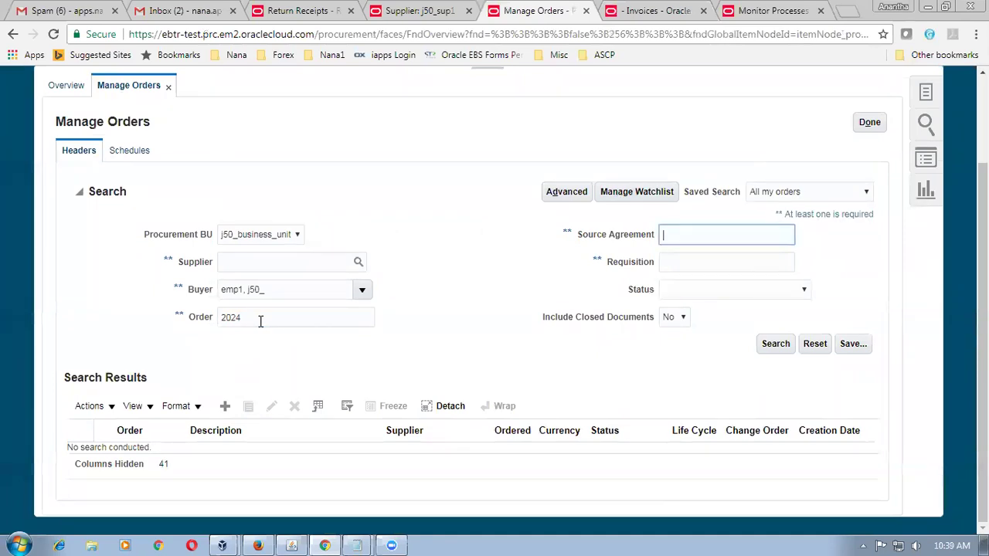
key(Return)
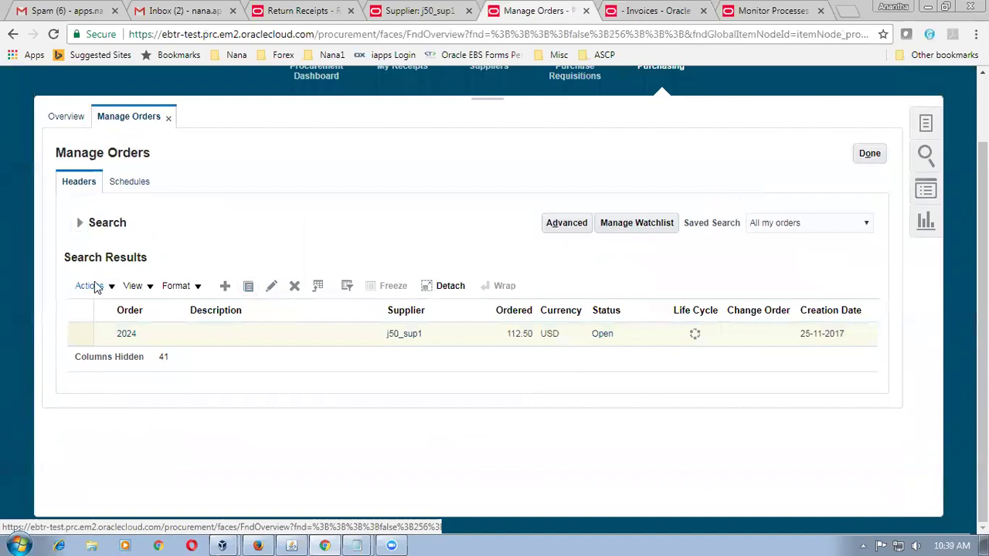
Detach the order search results table and duplicate purchase order 2024.
click(455, 295)
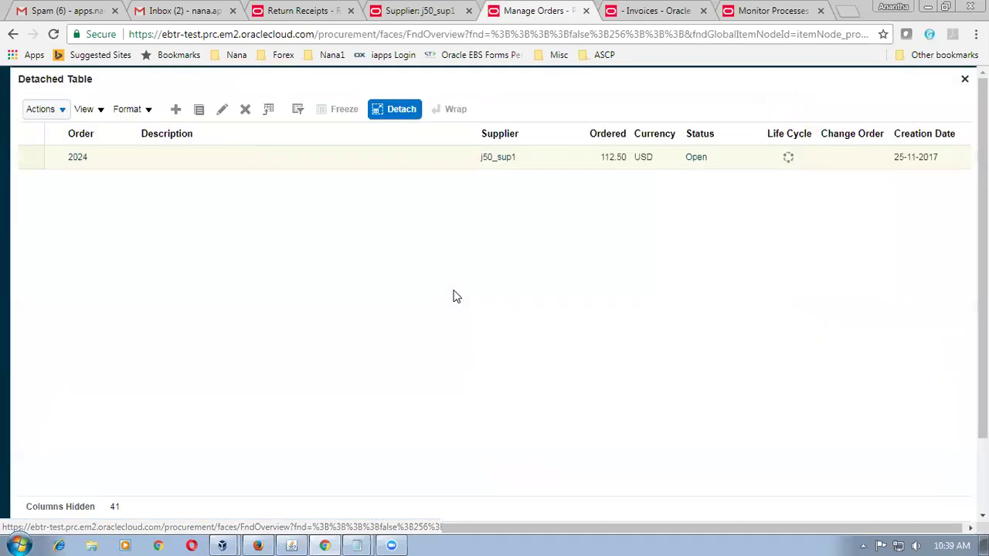
click(47, 113)
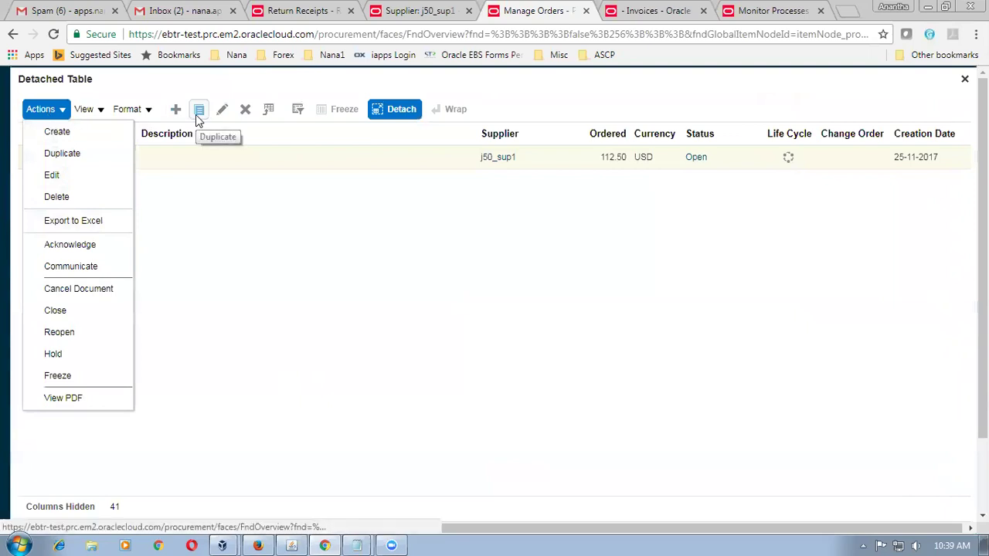
click(79, 162)
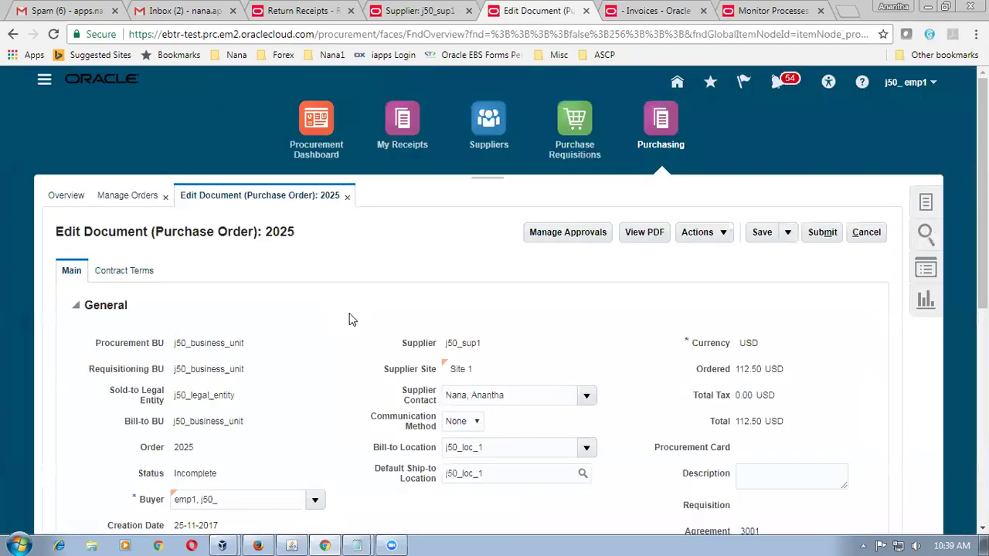
Open the duplicated order's line 1 schedule for editing and set its Match Approval Level to 3 Way.
scroll(348, 319, down, 5)
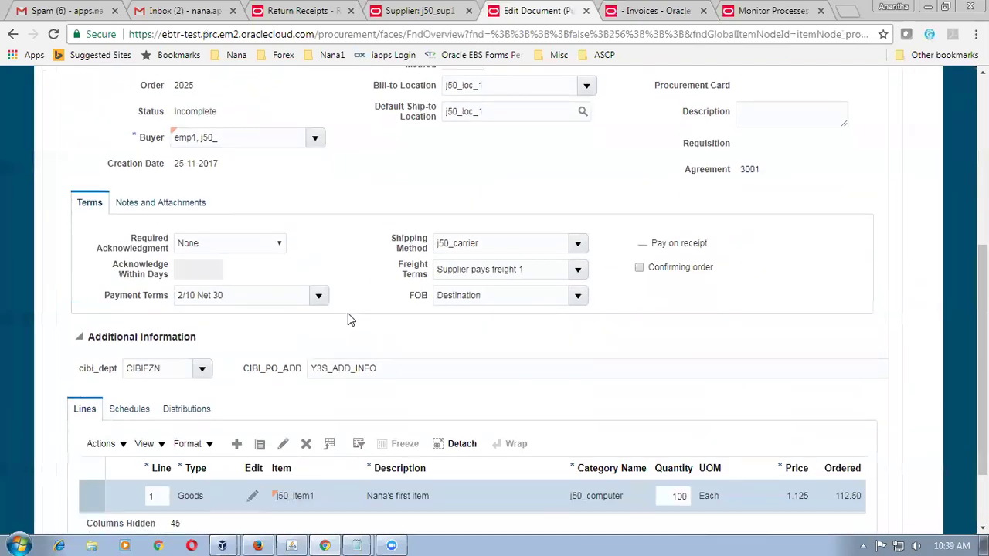
click(129, 337)
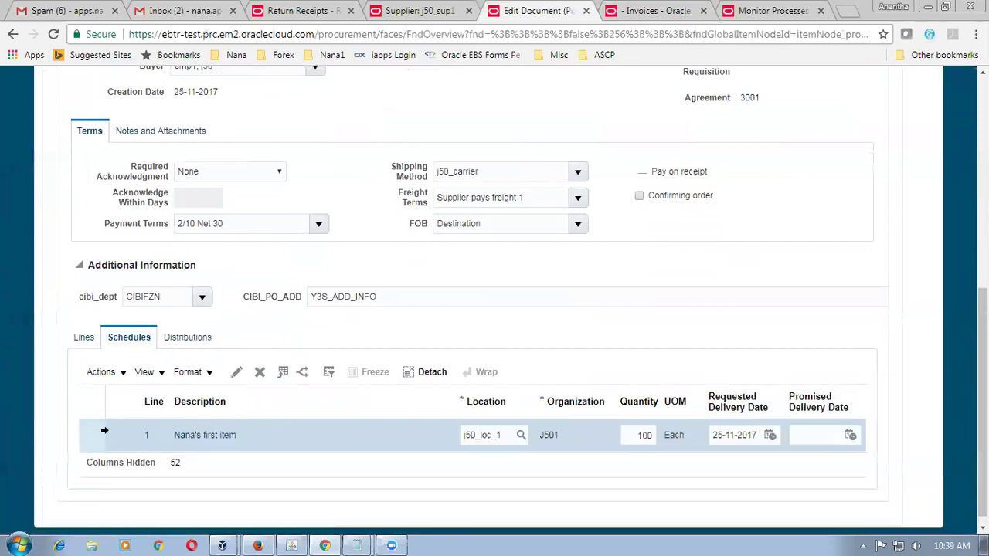
click(236, 372)
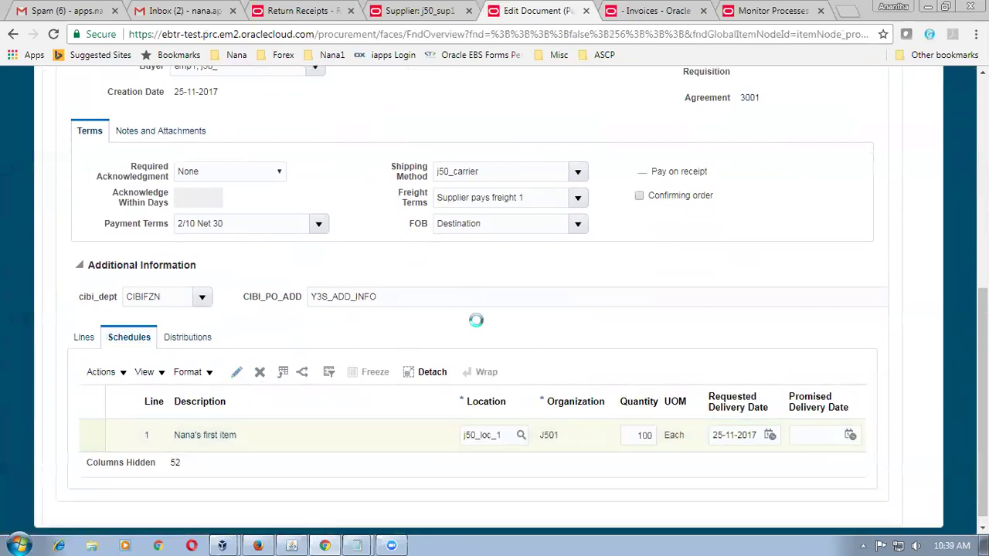
scroll(476, 328, down, 3)
scroll(476, 328, down, 2)
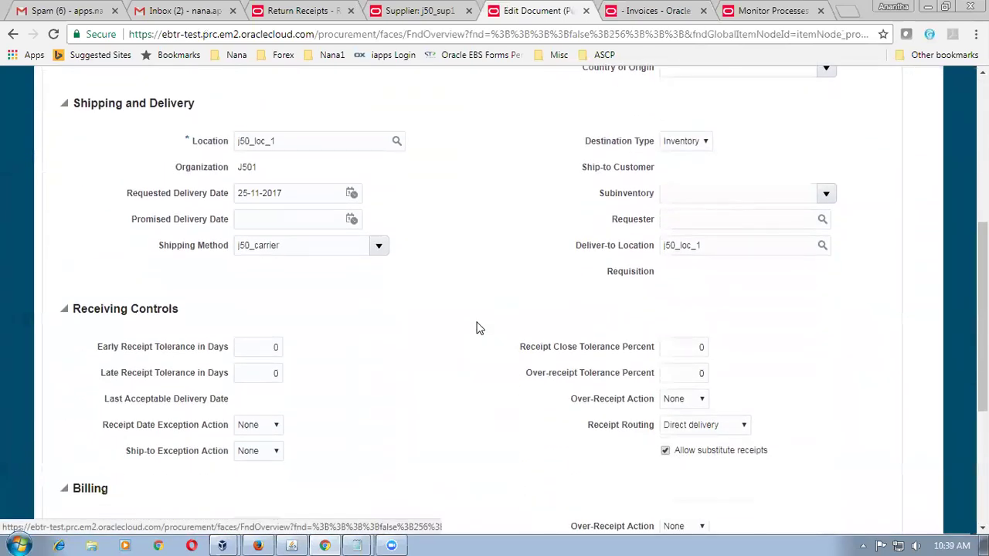
scroll(476, 328, down, 2)
click(249, 414)
click(251, 432)
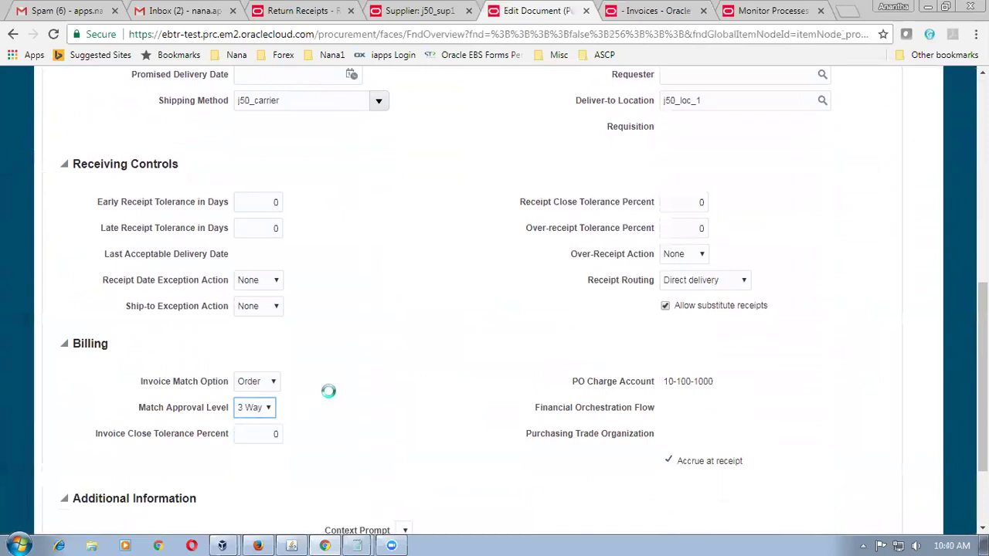
Set the schedule's Invoice Match Option to Receipt and accept the schedule changes.
click(258, 381)
click(259, 411)
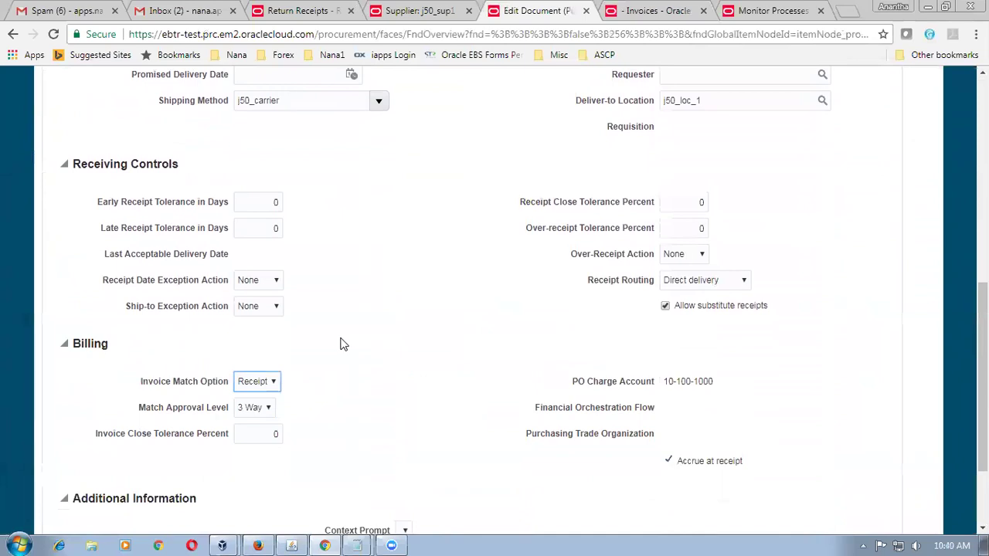
click(328, 347)
scroll(336, 397, up, 6)
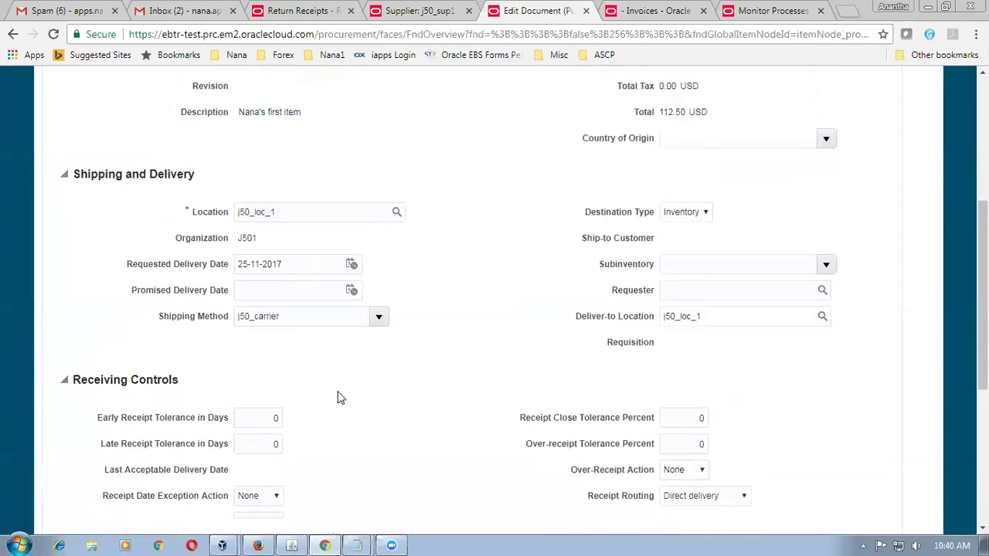
click(829, 162)
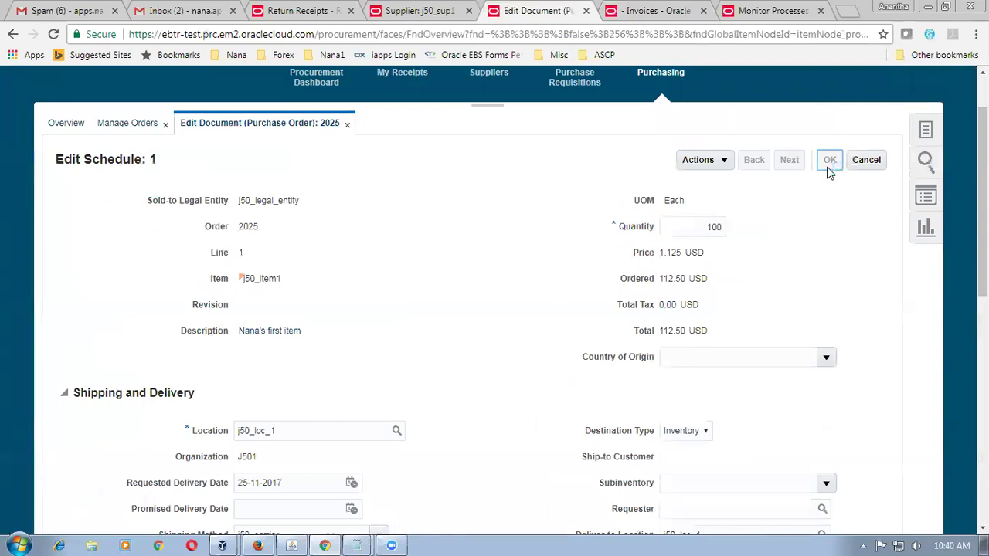
Submit the duplicated purchase order 2025 for approval and close the detached order results table.
click(822, 162)
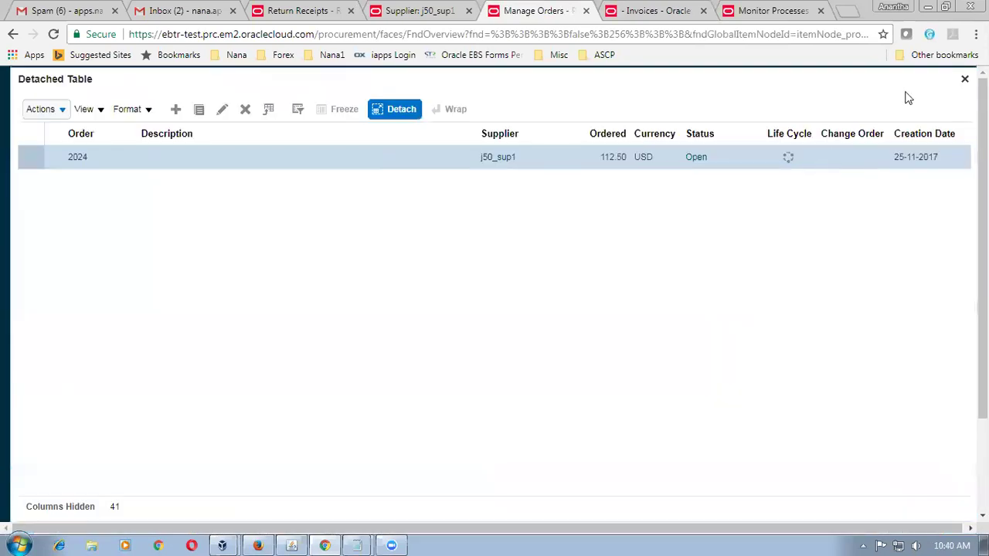
click(965, 79)
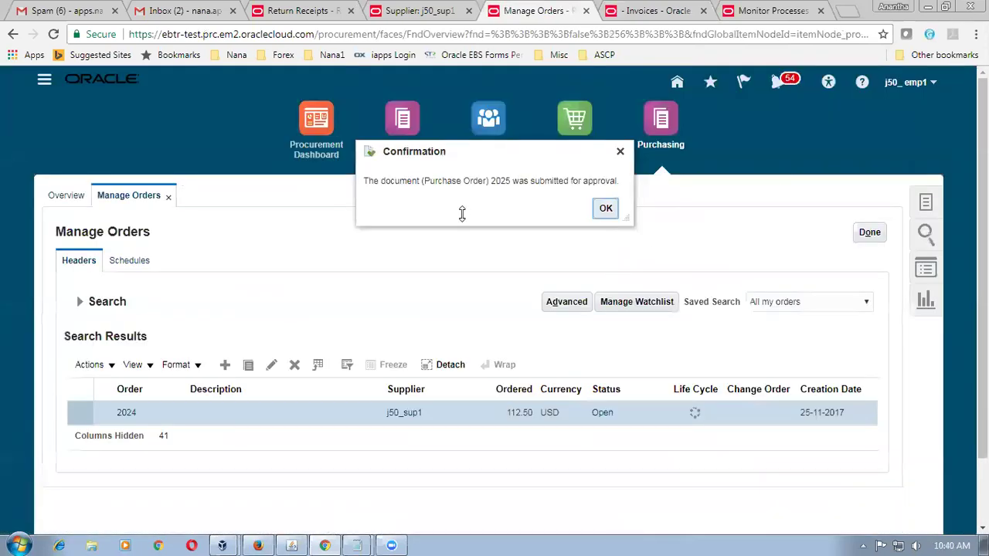
click(608, 207)
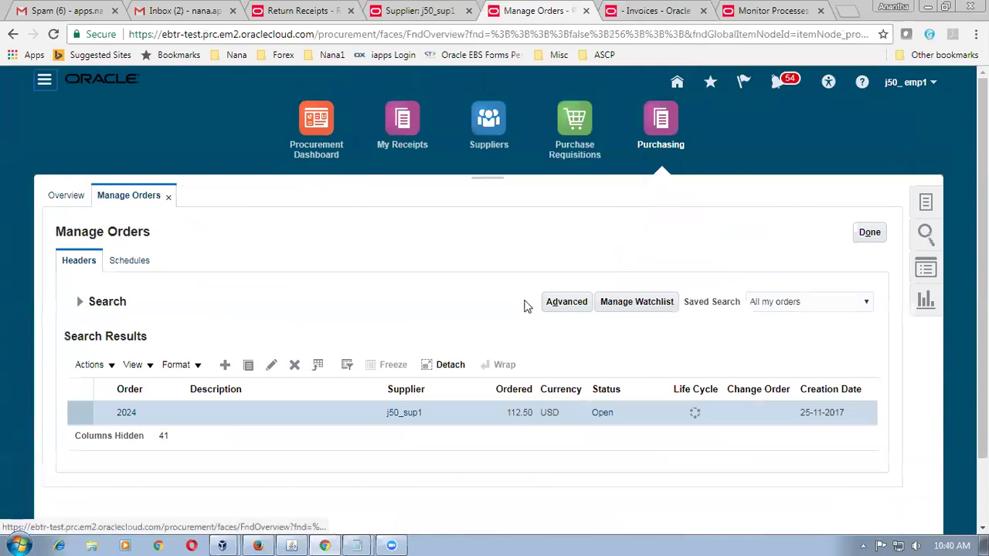
Switch to warehouse receipts, leave Return Receipts and go to Receive Expected Shipments.
click(297, 11)
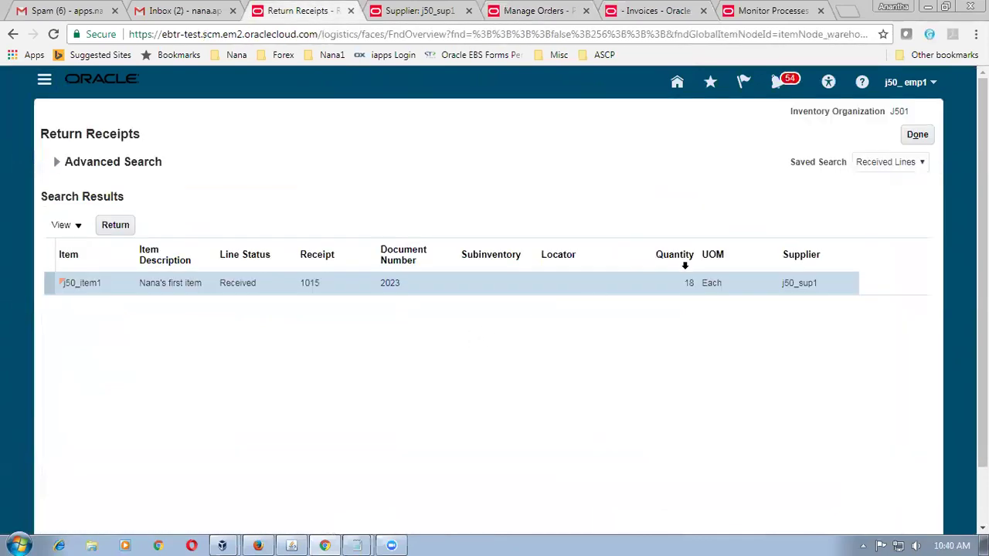
click(913, 136)
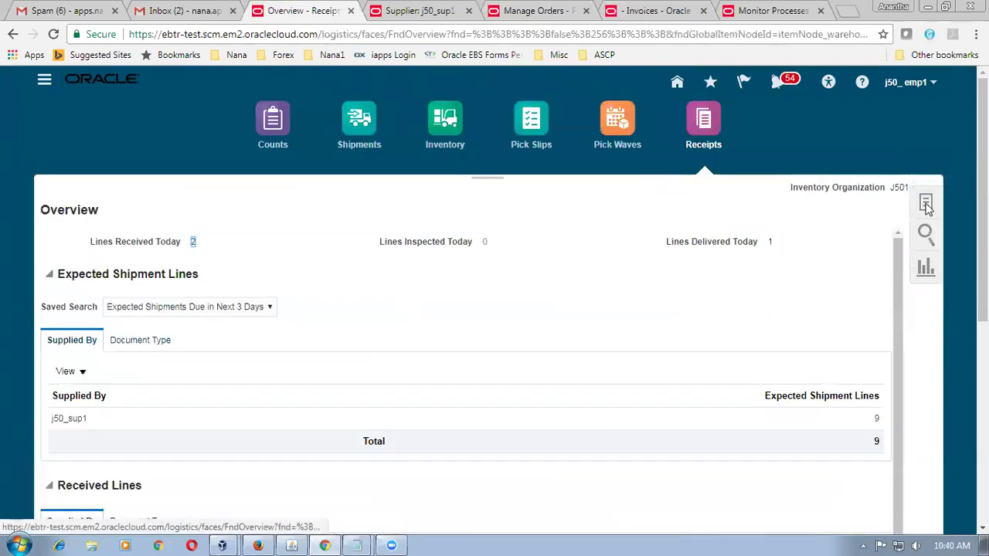
click(926, 205)
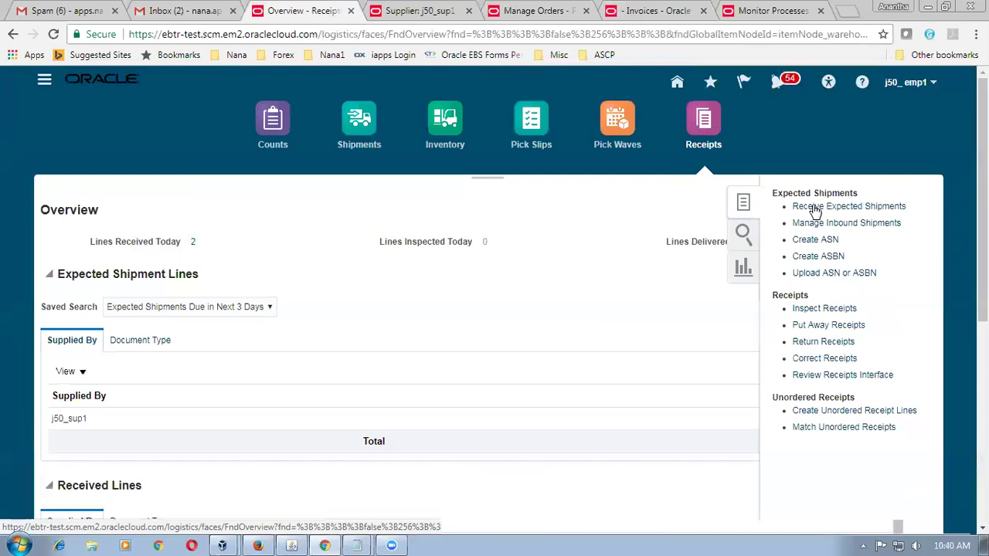
click(814, 207)
Look up and select purchase order 2025 as the search criterion, and search for its expected shipments.
click(262, 202)
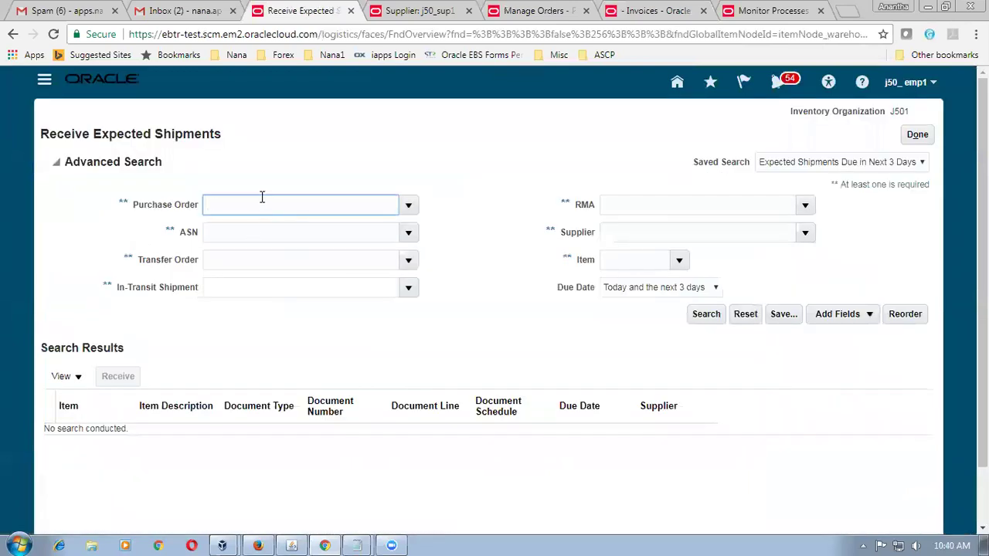
key(Tab)
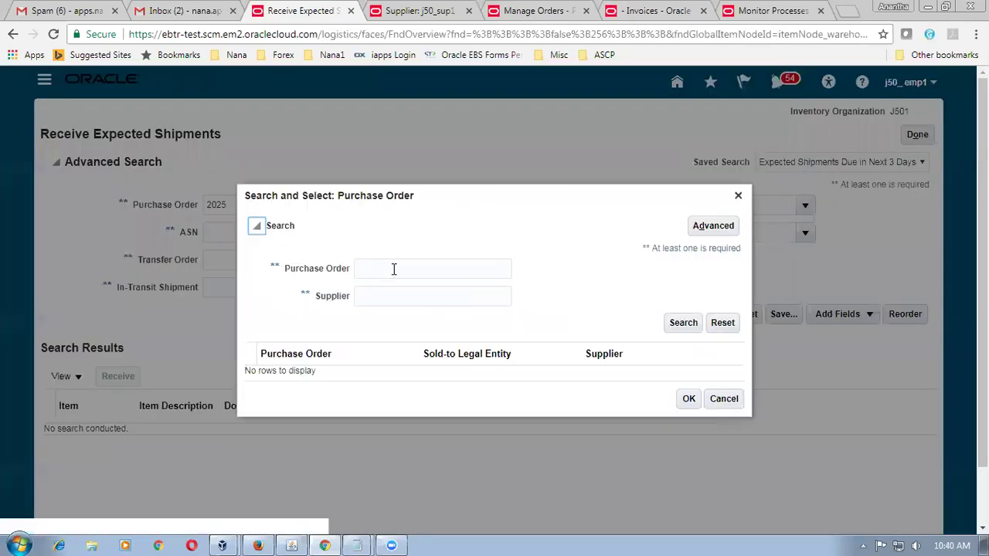
click(394, 269)
text(2025)
key(Tab)
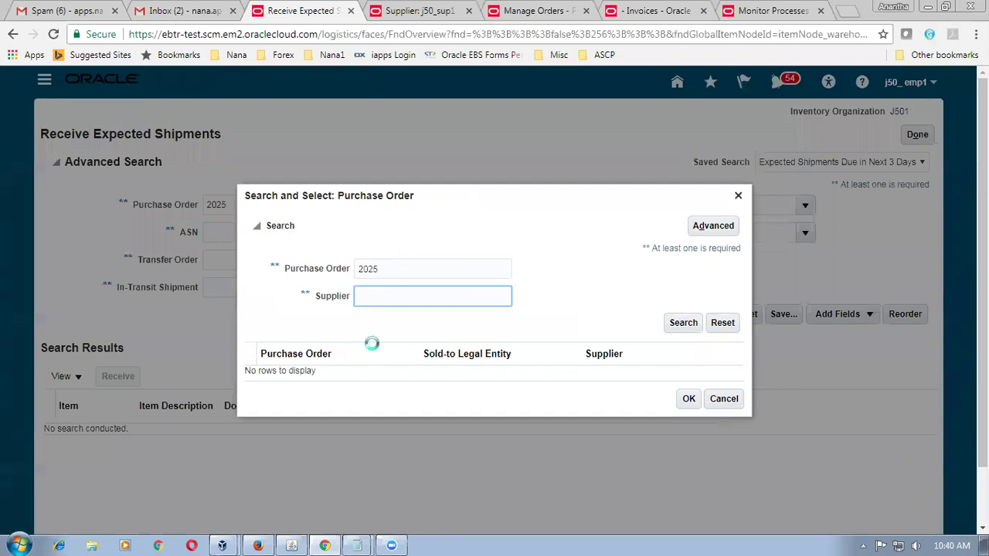
click(397, 270)
click(667, 323)
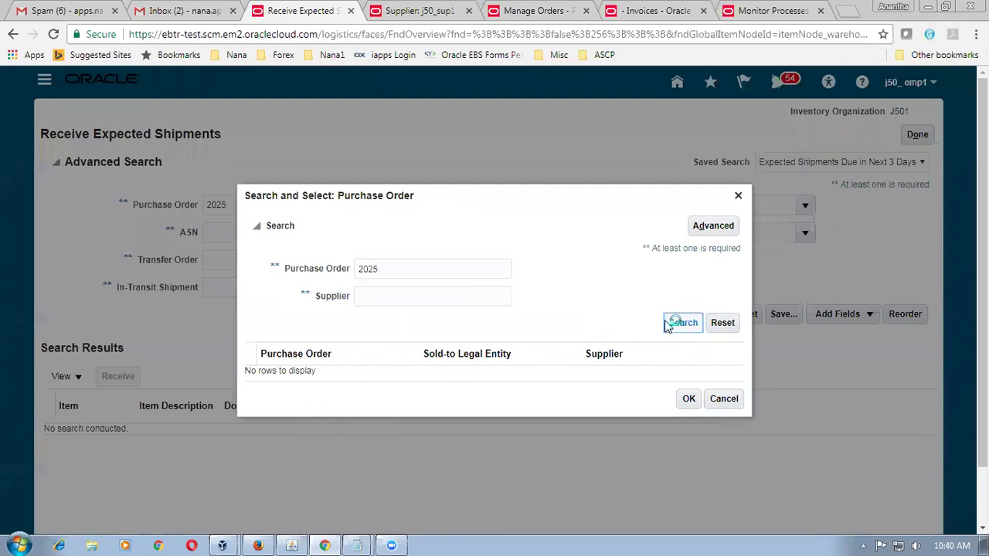
click(292, 379)
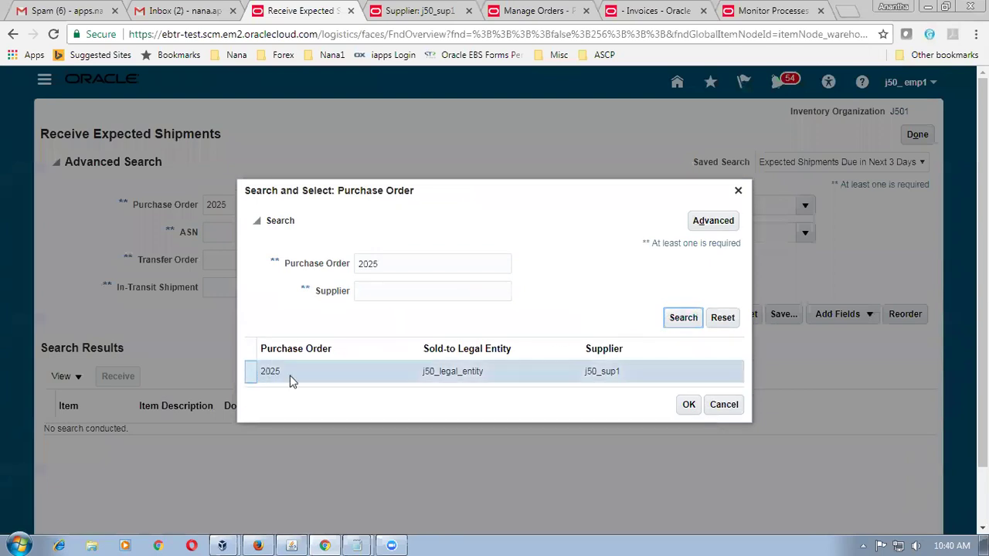
click(695, 405)
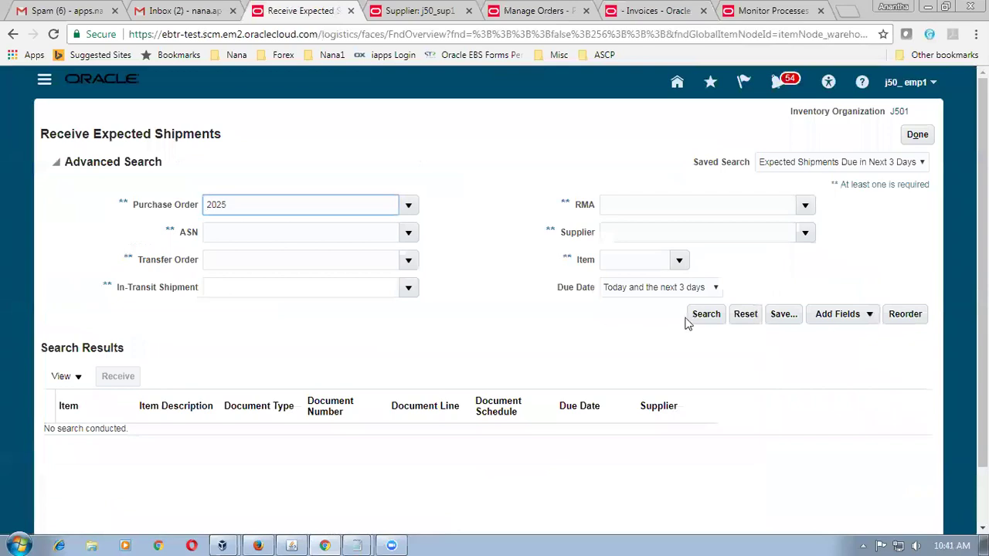
click(712, 319)
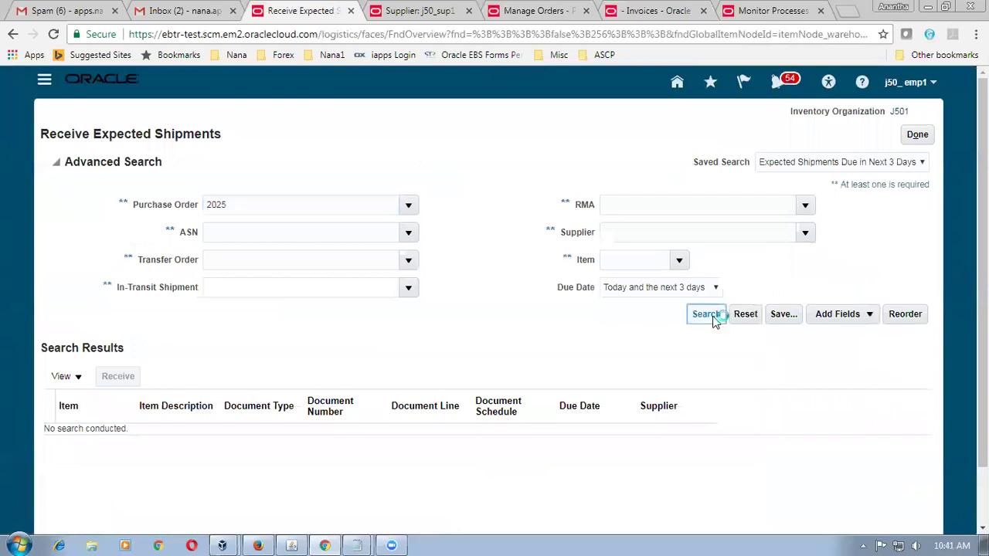
Start receiving the j50_item1 line of purchase order 2025 and set its received quantity to 30.
click(78, 286)
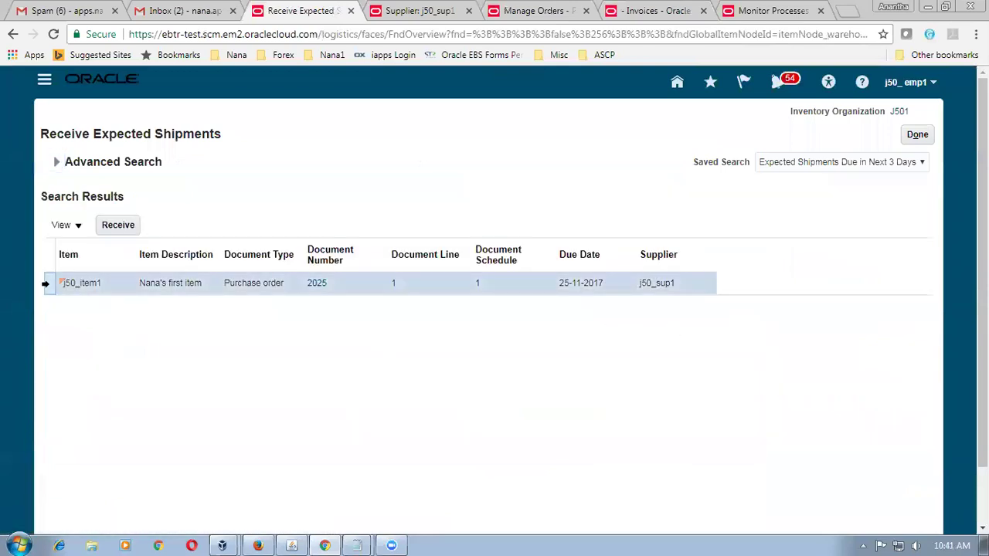
click(123, 227)
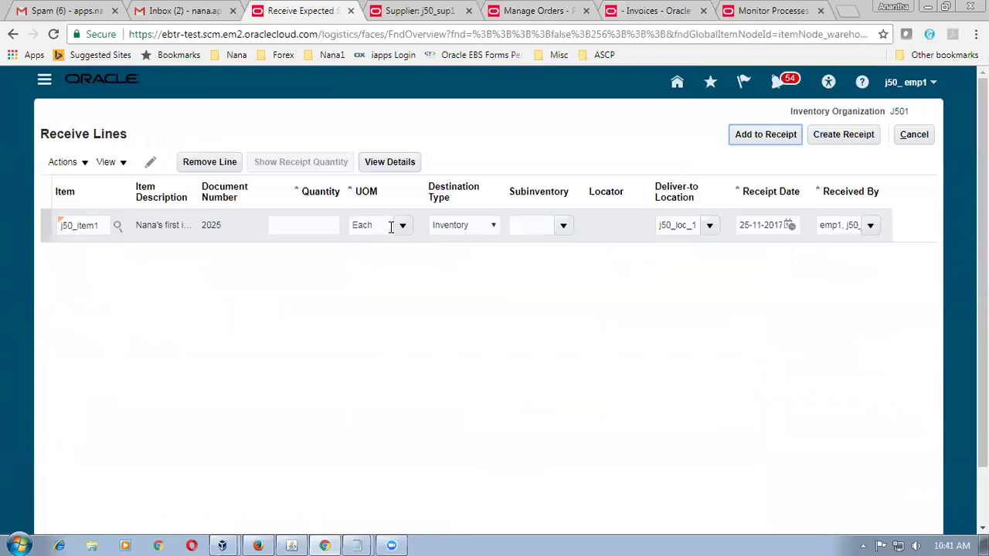
click(291, 231)
text(30)
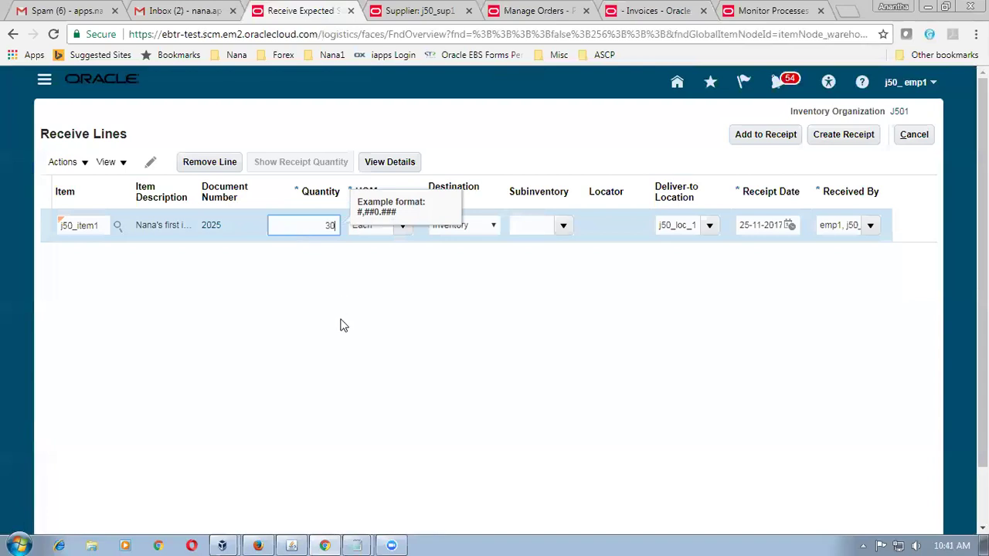
click(344, 325)
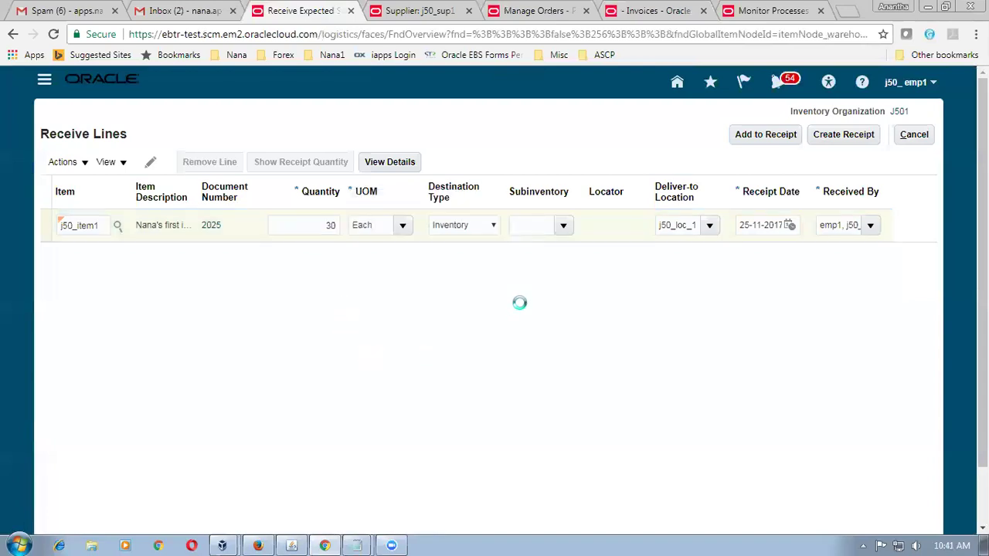
Set the receive line's subinventory to J501_sub_1, then create and submit the receipt.
click(563, 228)
click(556, 267)
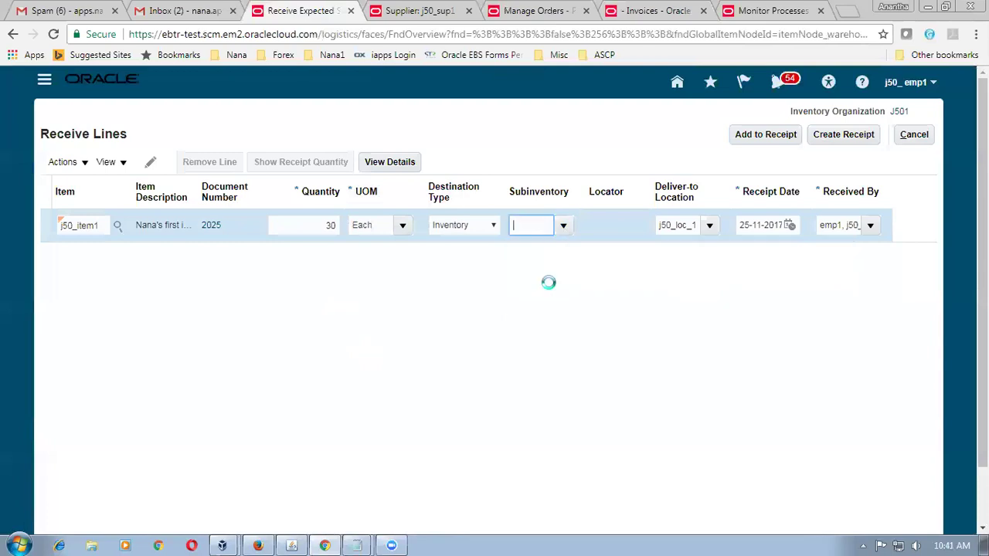
click(863, 142)
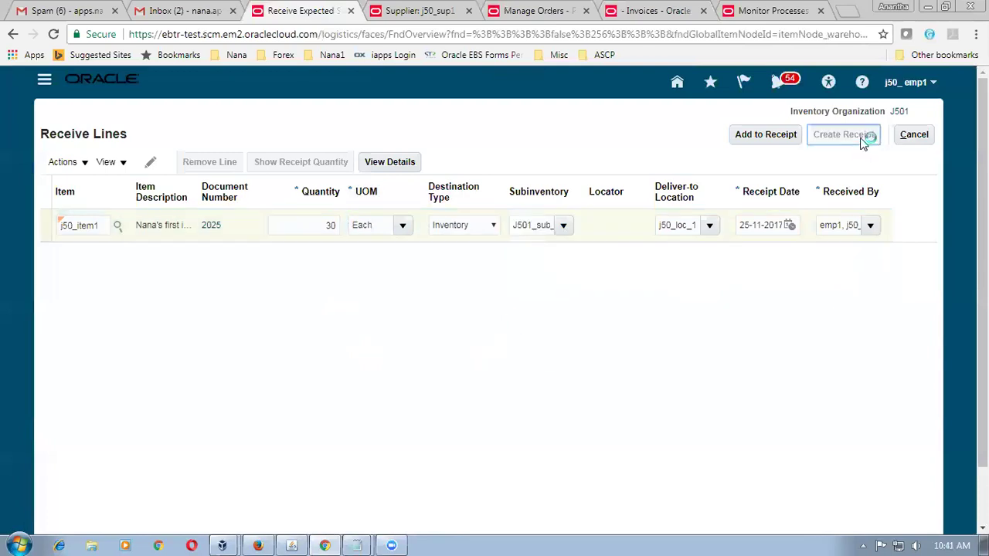
click(862, 139)
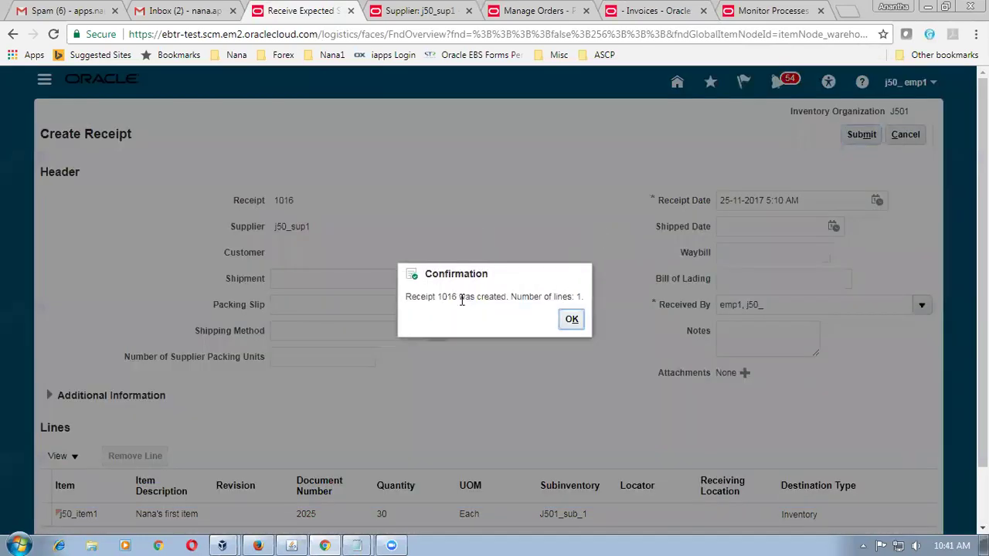
click(571, 321)
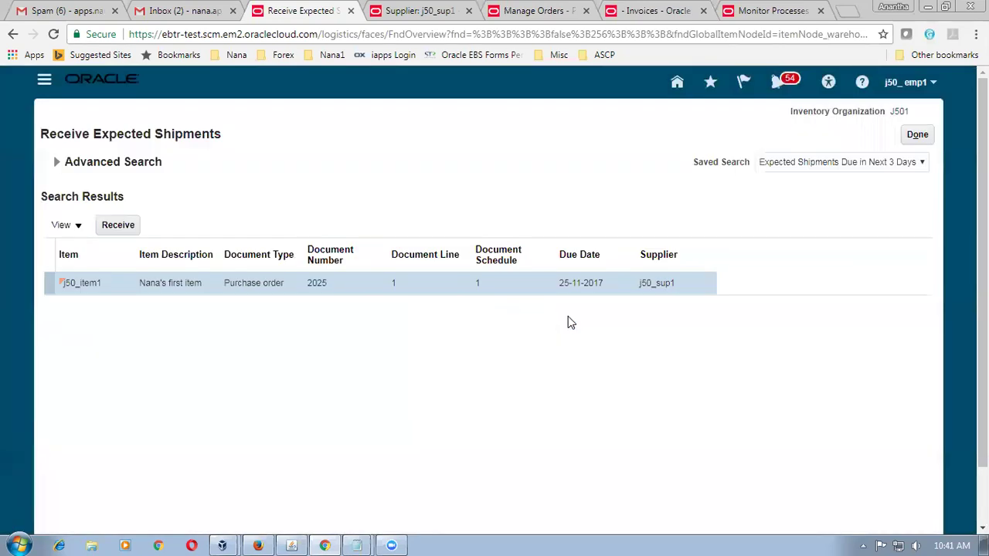
Return to Payables, save and close invoice 1001, and start creating a new invoice.
click(651, 12)
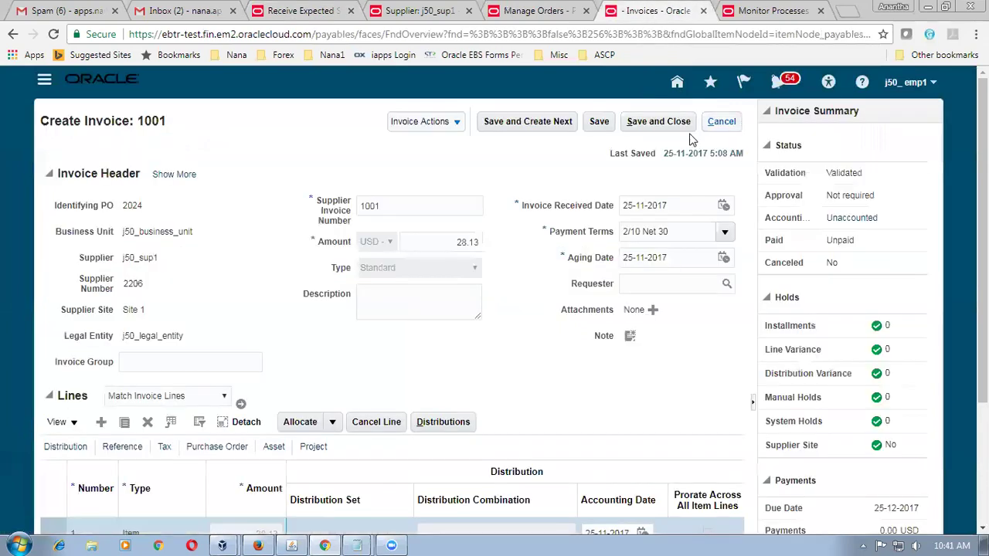
click(645, 122)
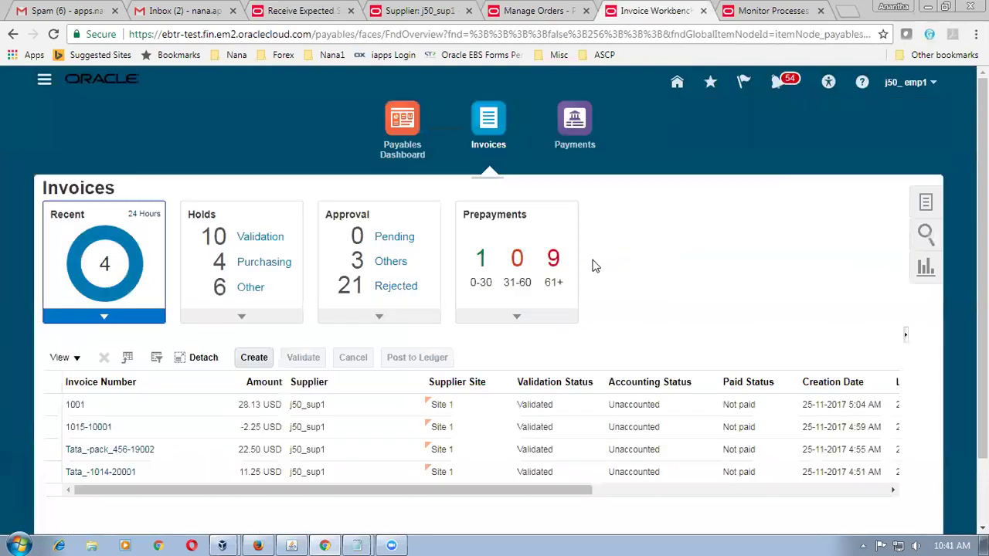
click(255, 357)
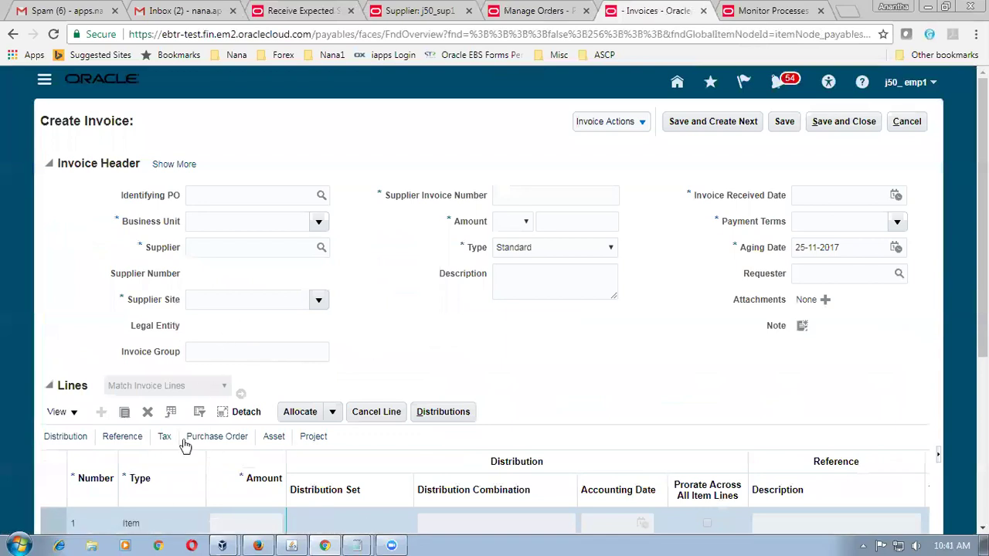
Set the new invoice's Identifying PO to 2025, choosing the order from supplier j50_sup1.
click(248, 195)
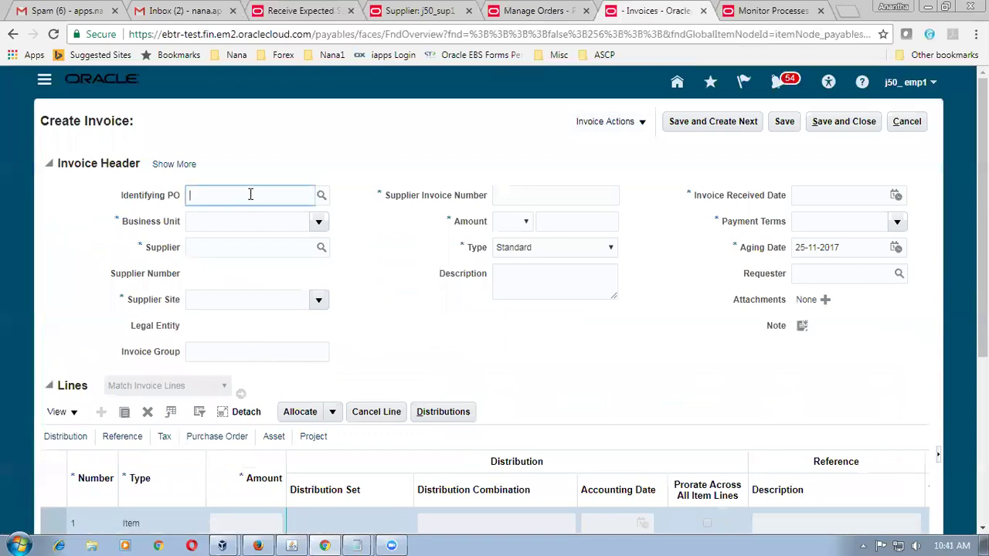
key(Tab)
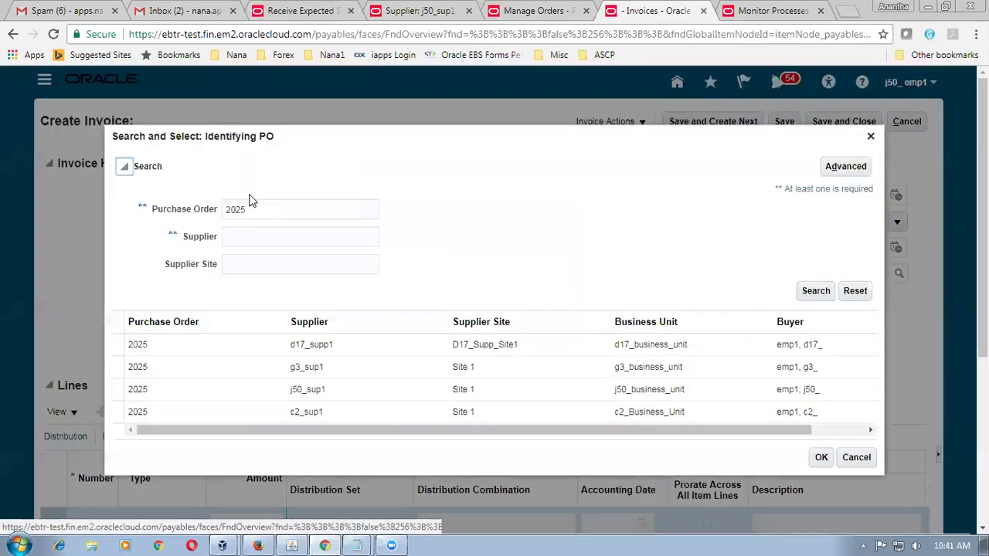
click(354, 392)
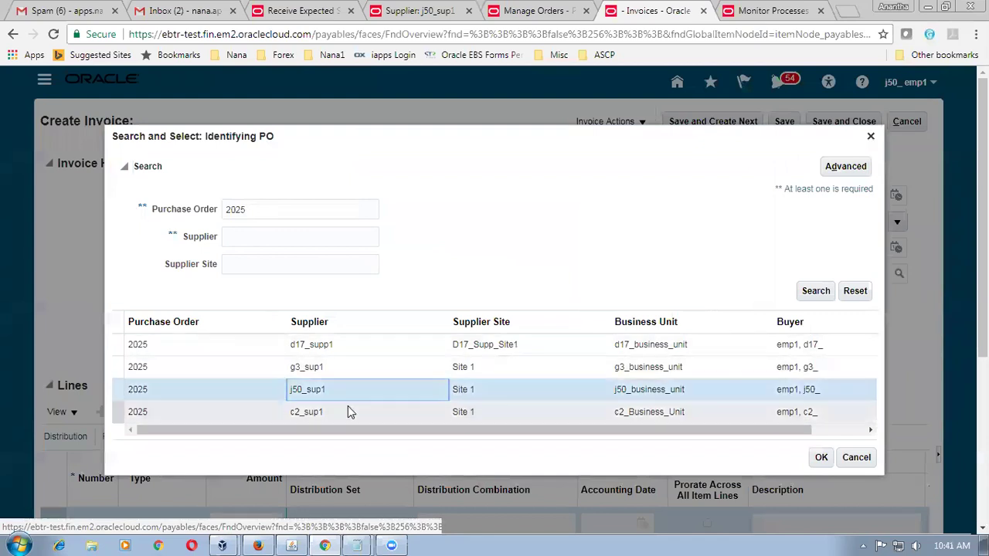
click(819, 459)
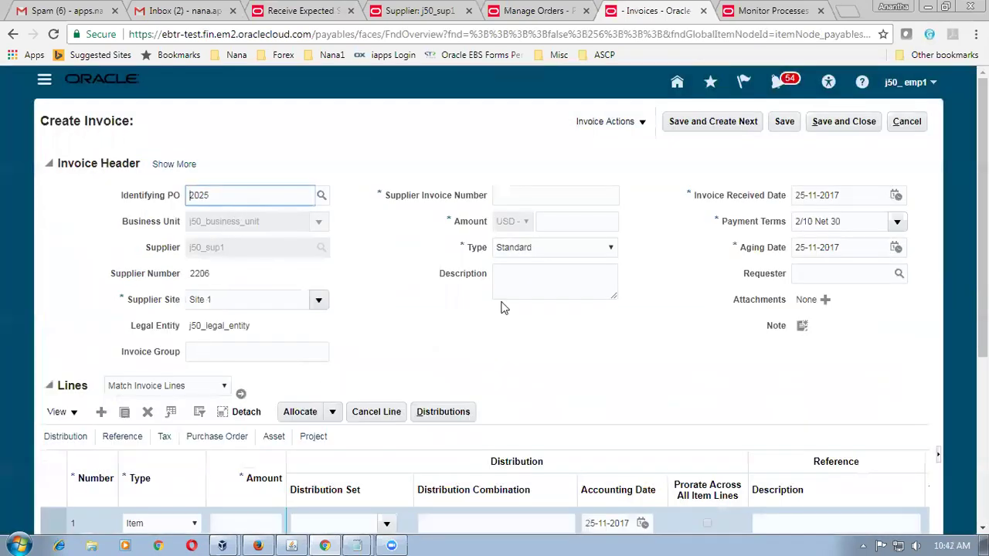
Enter 1002 as the supplier invoice number and 40 USD as the invoice amount.
click(531, 197)
text(100)
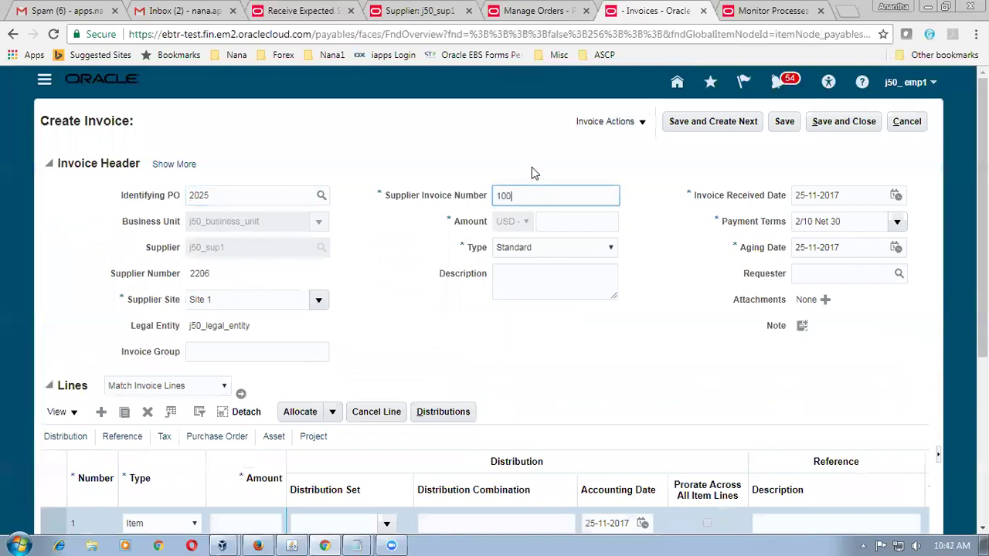
text(2)
key(Tab)
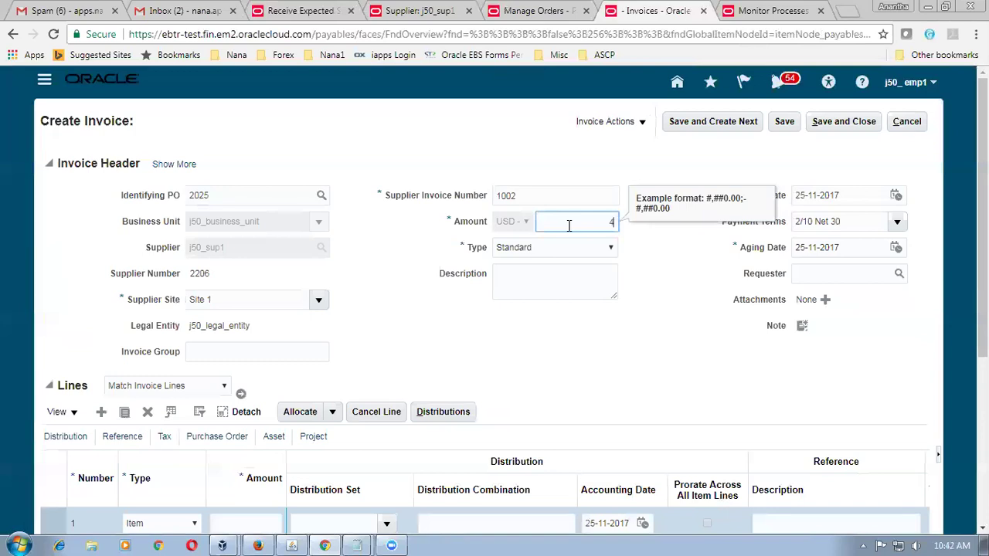
text(0)
key(Tab)
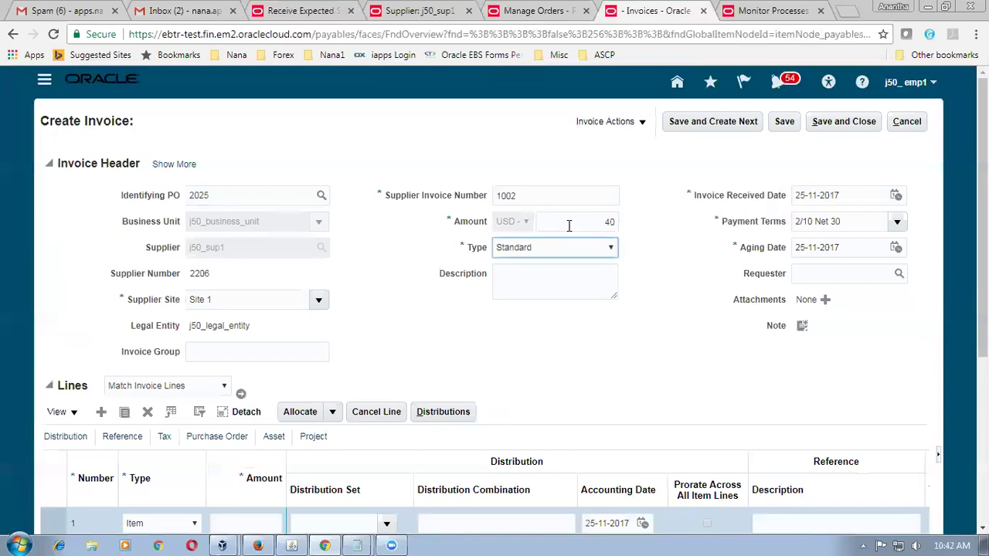
click(502, 342)
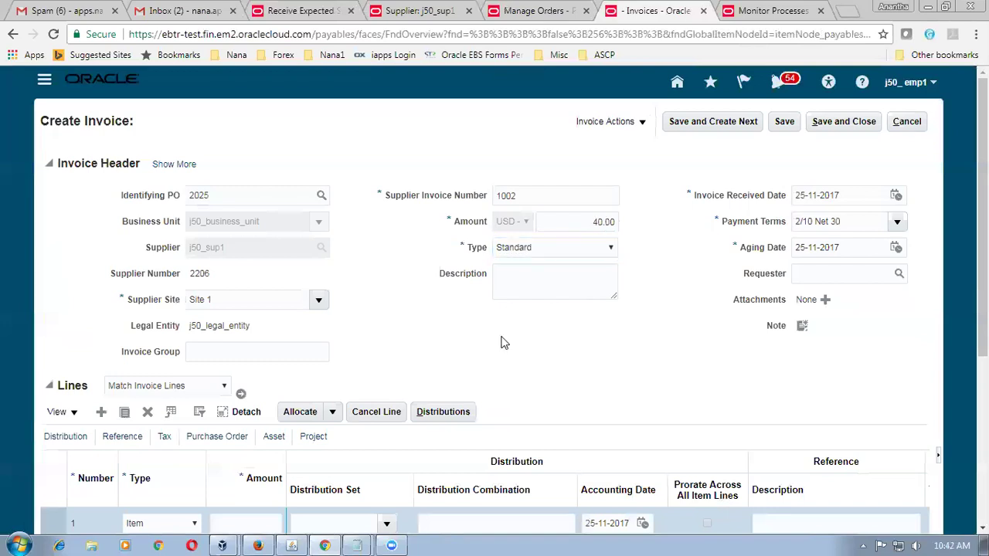
Open invoice line matching, review the available and received quantities, and mark the receipt 1016 line for matching.
click(241, 396)
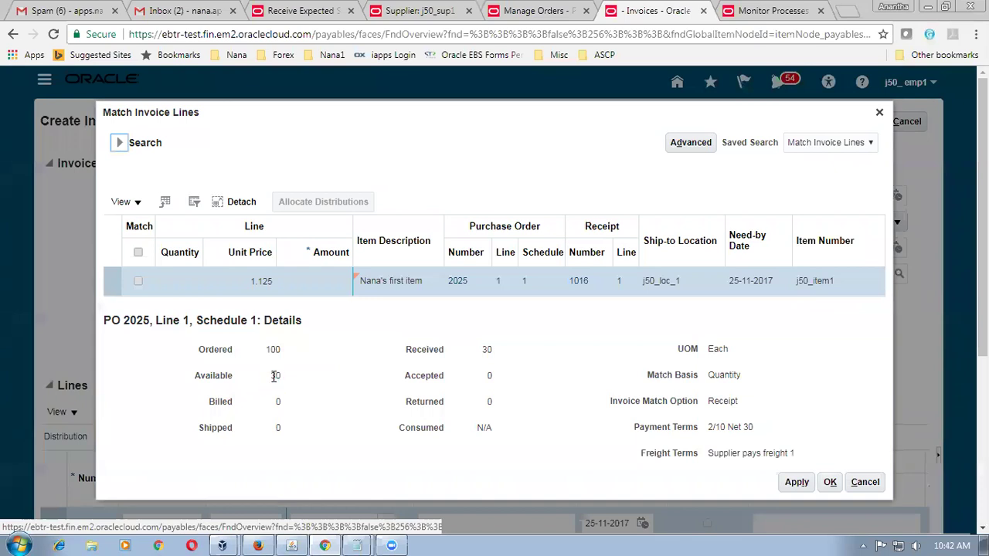
drag(274, 377, 281, 377)
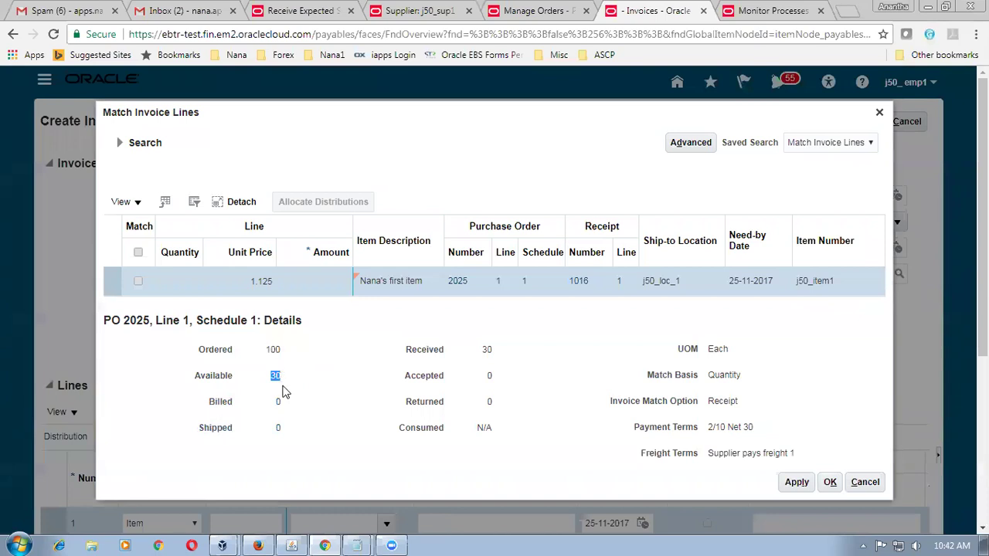
click(283, 391)
double_click(490, 348)
click(313, 384)
click(138, 282)
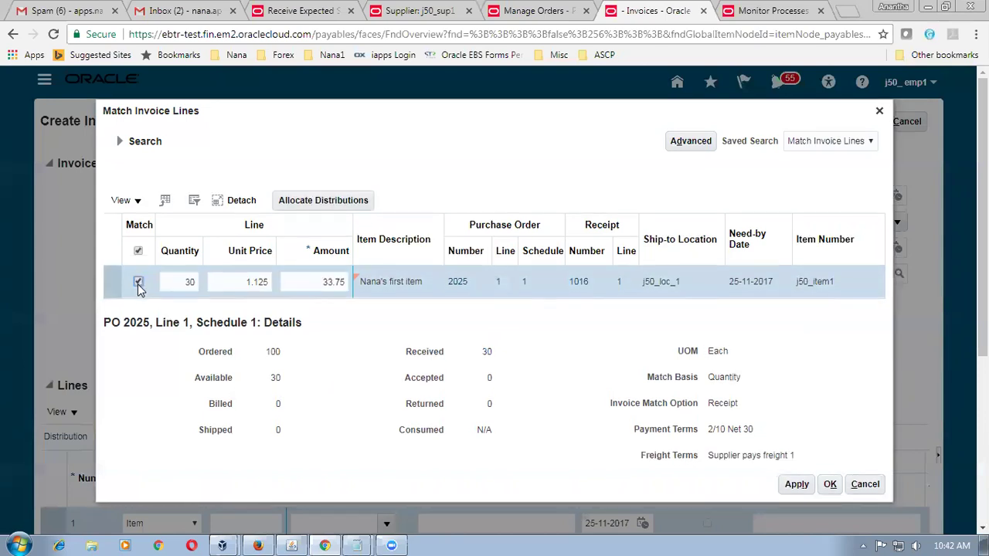
Set the matched quantity on the receipt 1016 line to 40 and complete the match to the invoice.
double_click(197, 285)
text(40)
key(Tab)
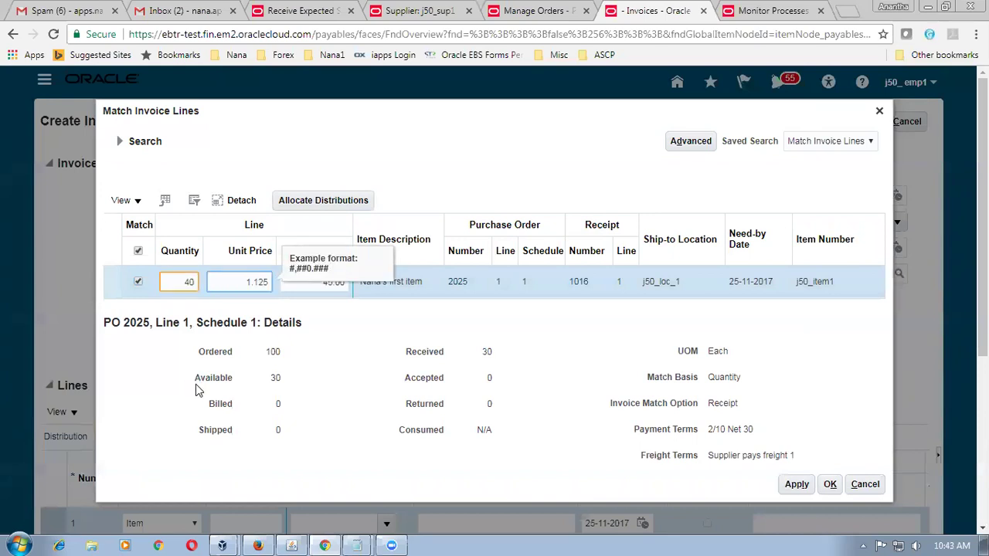
click(172, 282)
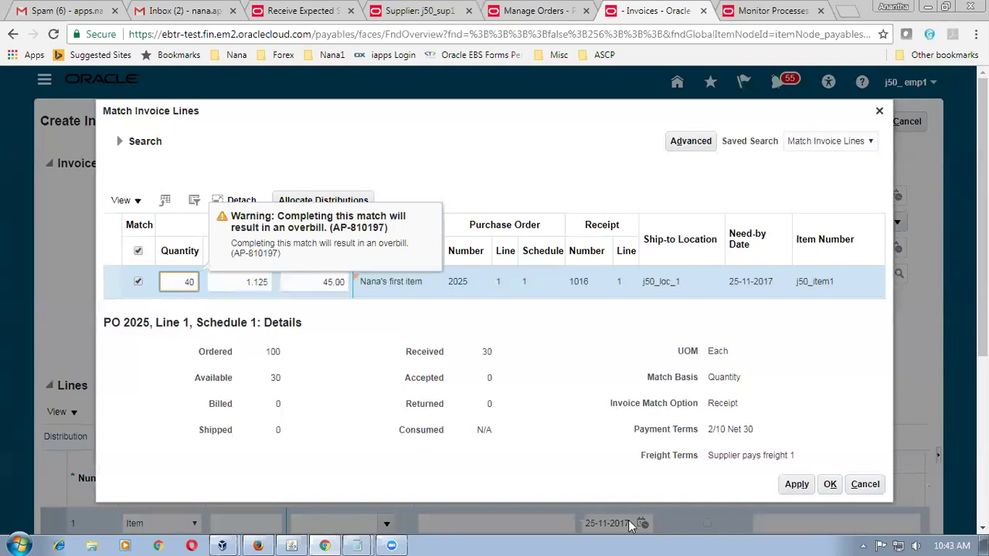
click(793, 485)
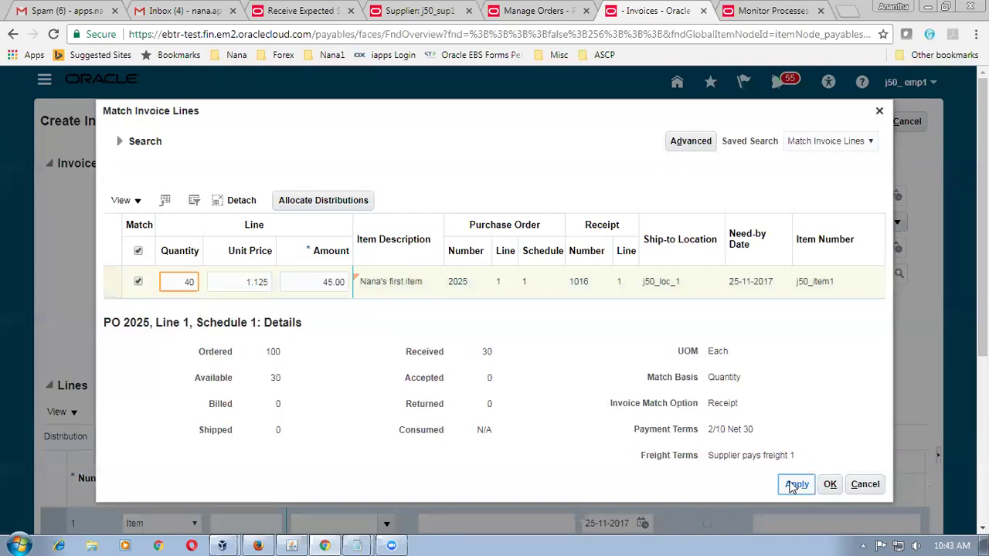
click(831, 484)
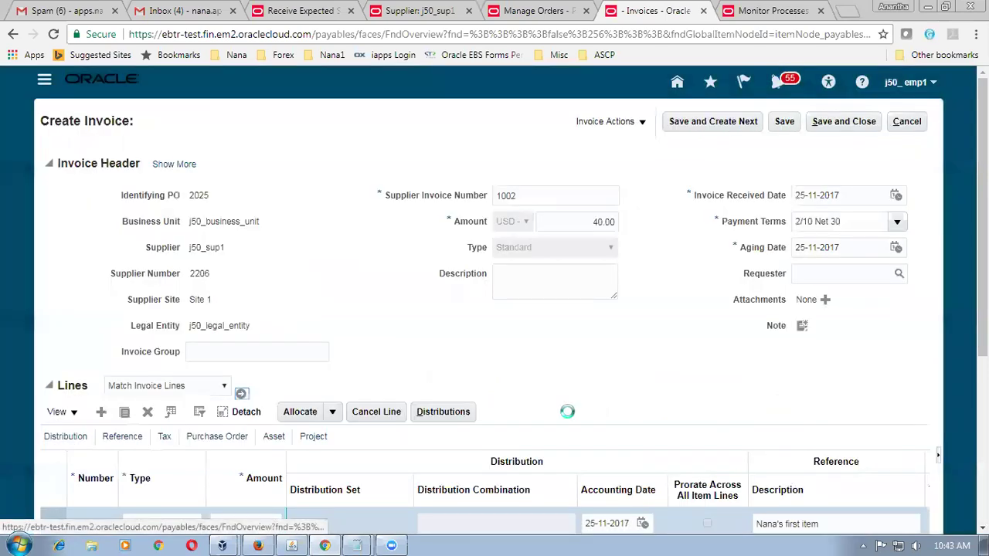
scroll(572, 418, down, 2)
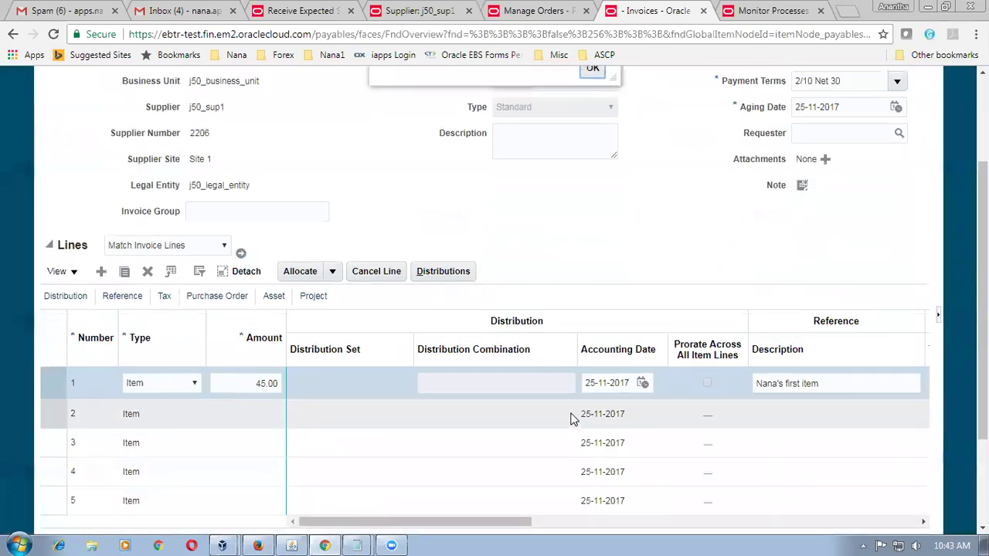
scroll(571, 418, up, 2)
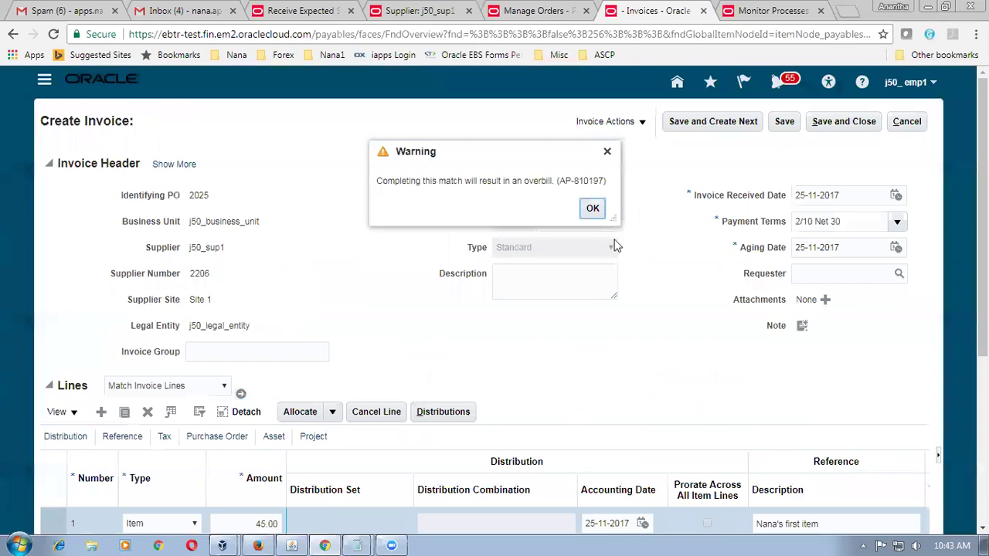
click(592, 208)
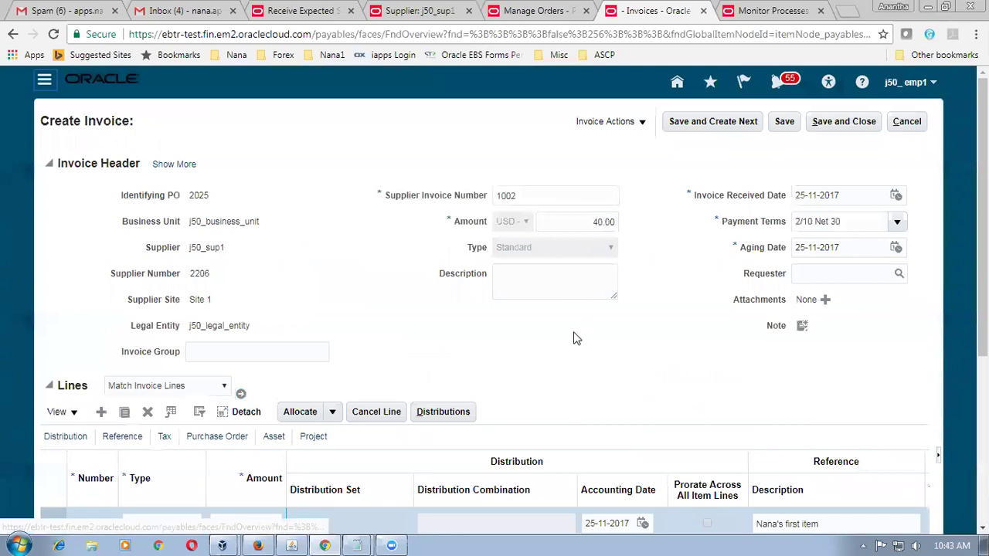
Set the amount in the header of invoice 1002 to 45 USD.
scroll(573, 333, down, 1)
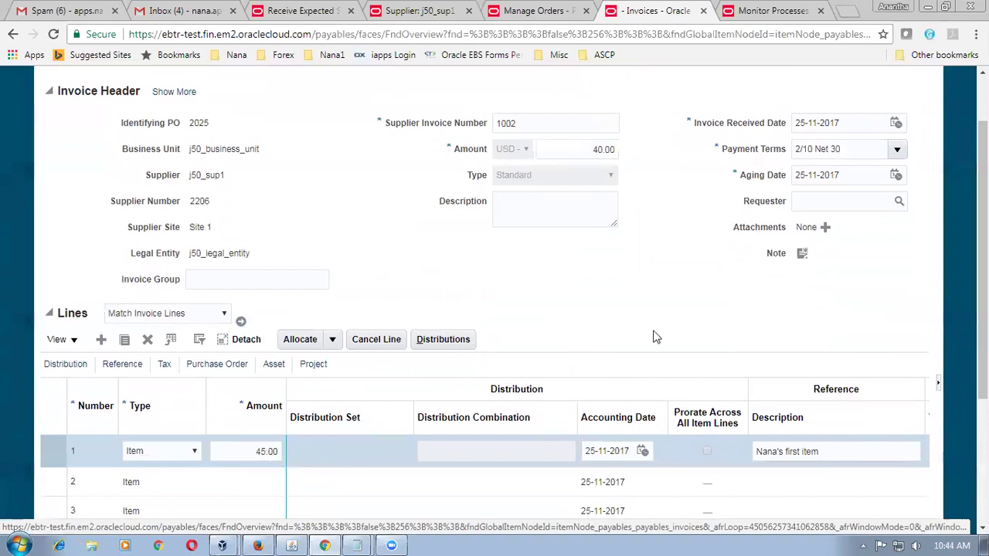
click(614, 152)
double_click(613, 152)
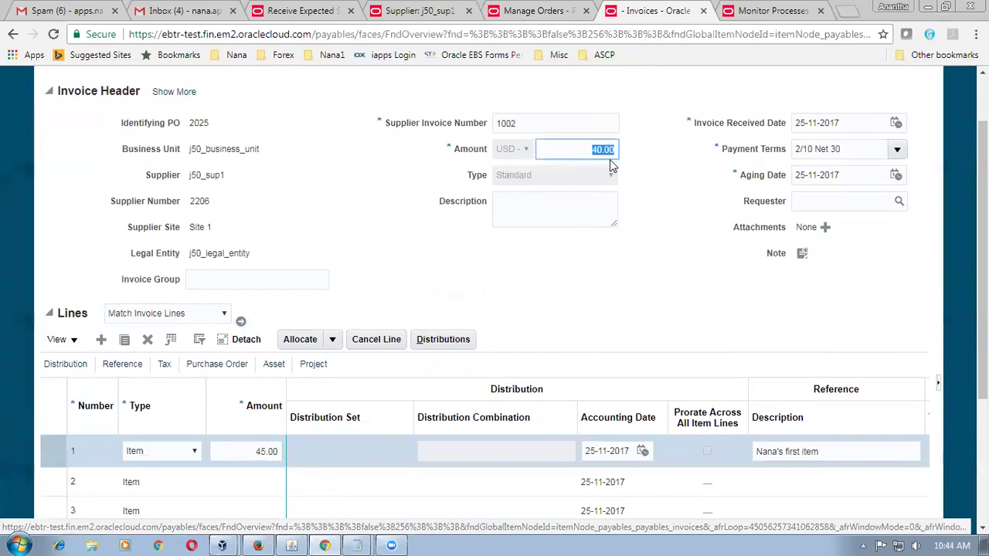
text(45)
click(578, 261)
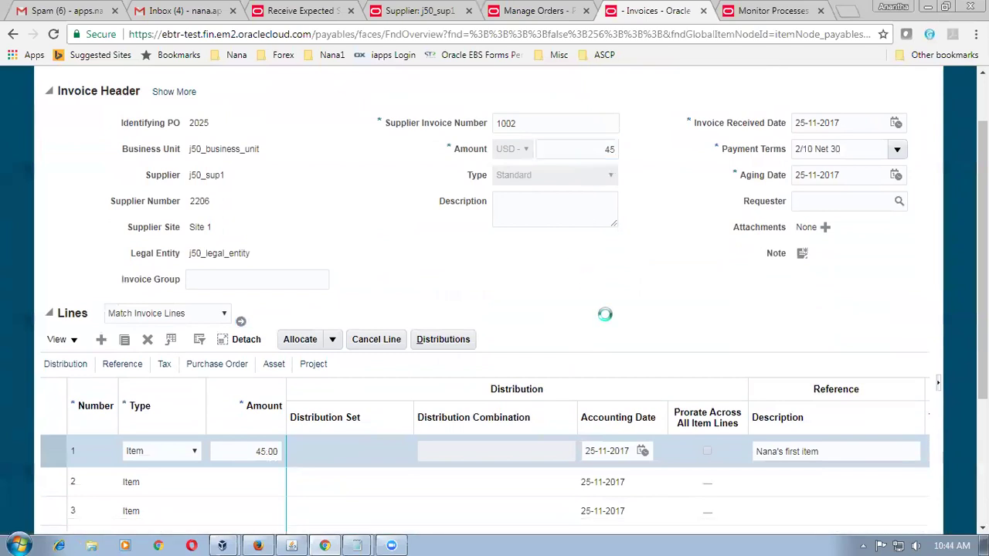
scroll(607, 320, up, 1)
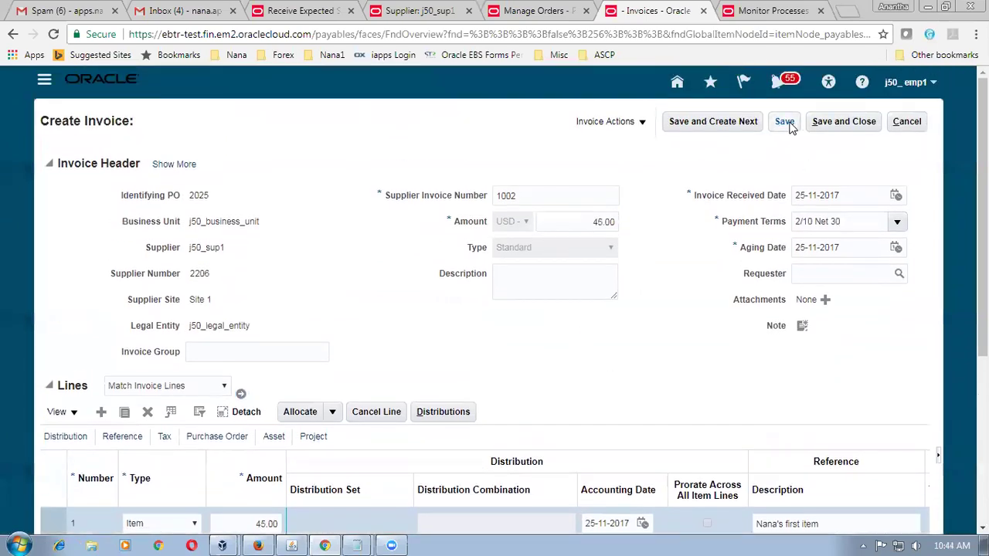
Save invoice 1002 and validate it.
click(785, 122)
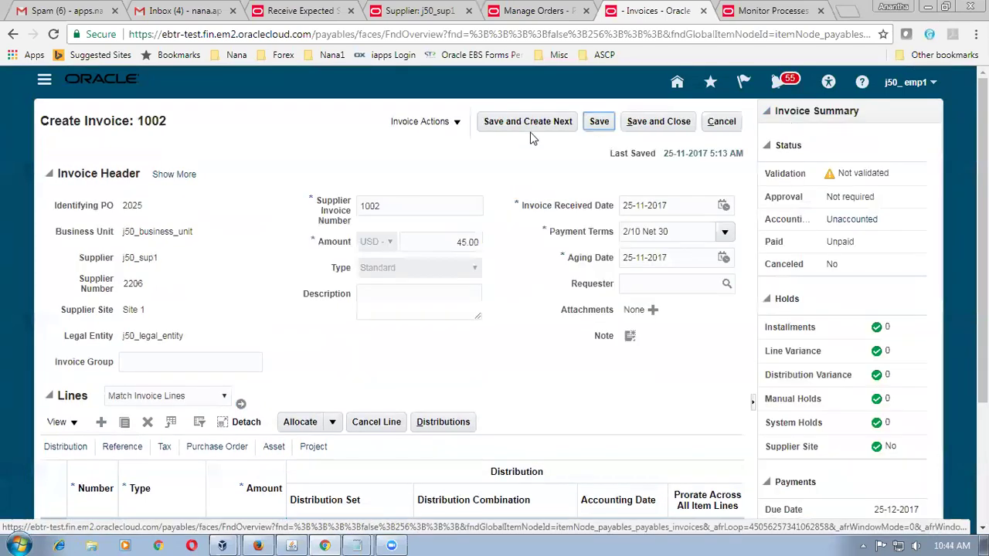
click(447, 125)
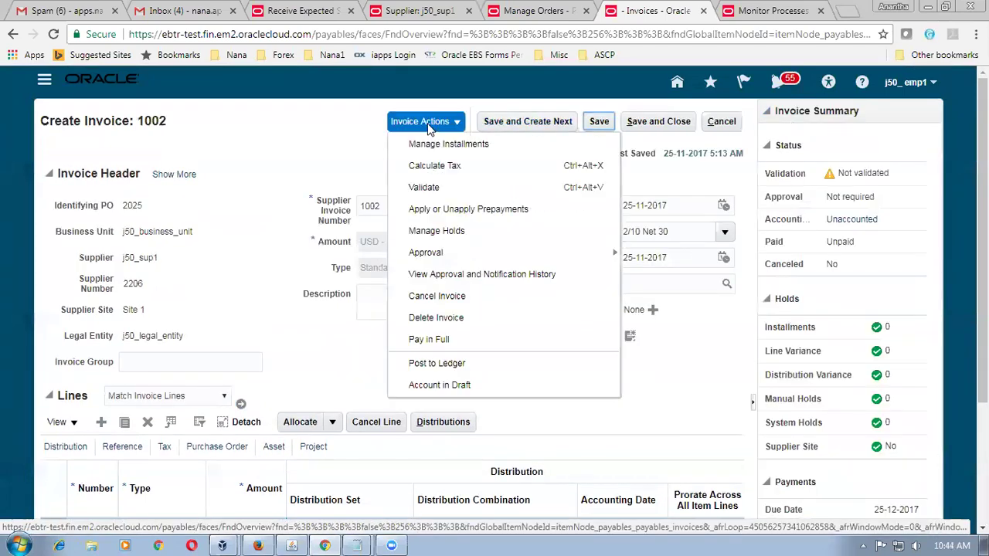
click(435, 198)
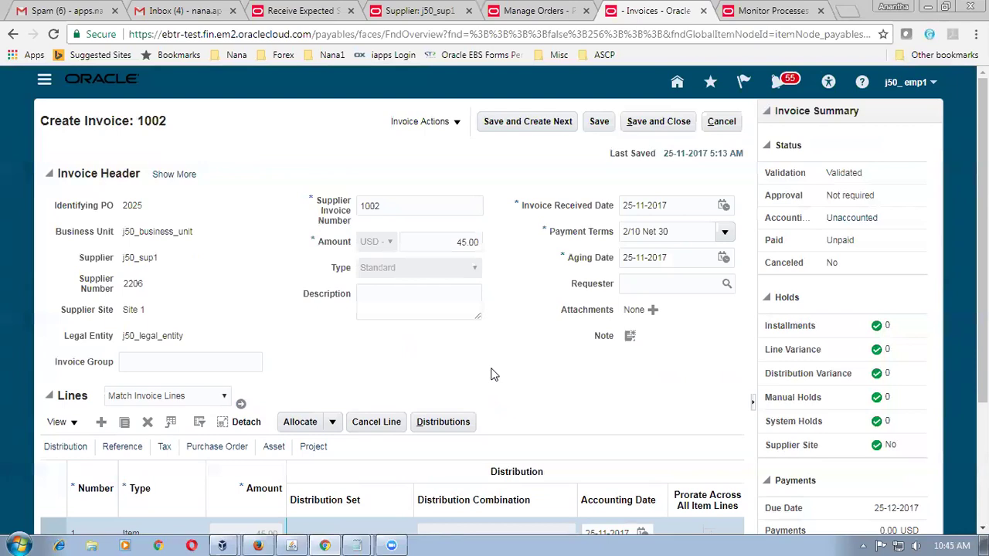
Reopen invoice line matching for the validated invoice 1002.
click(242, 405)
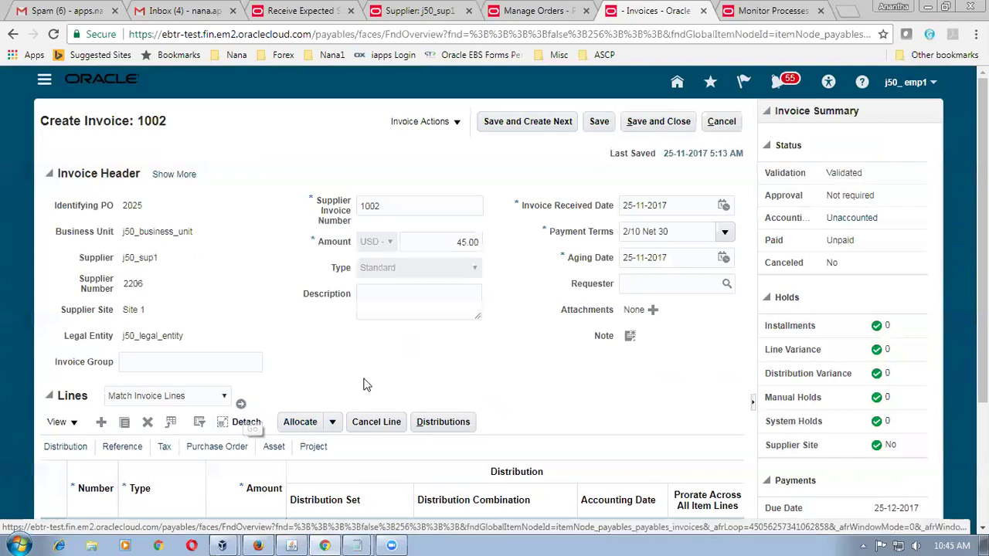